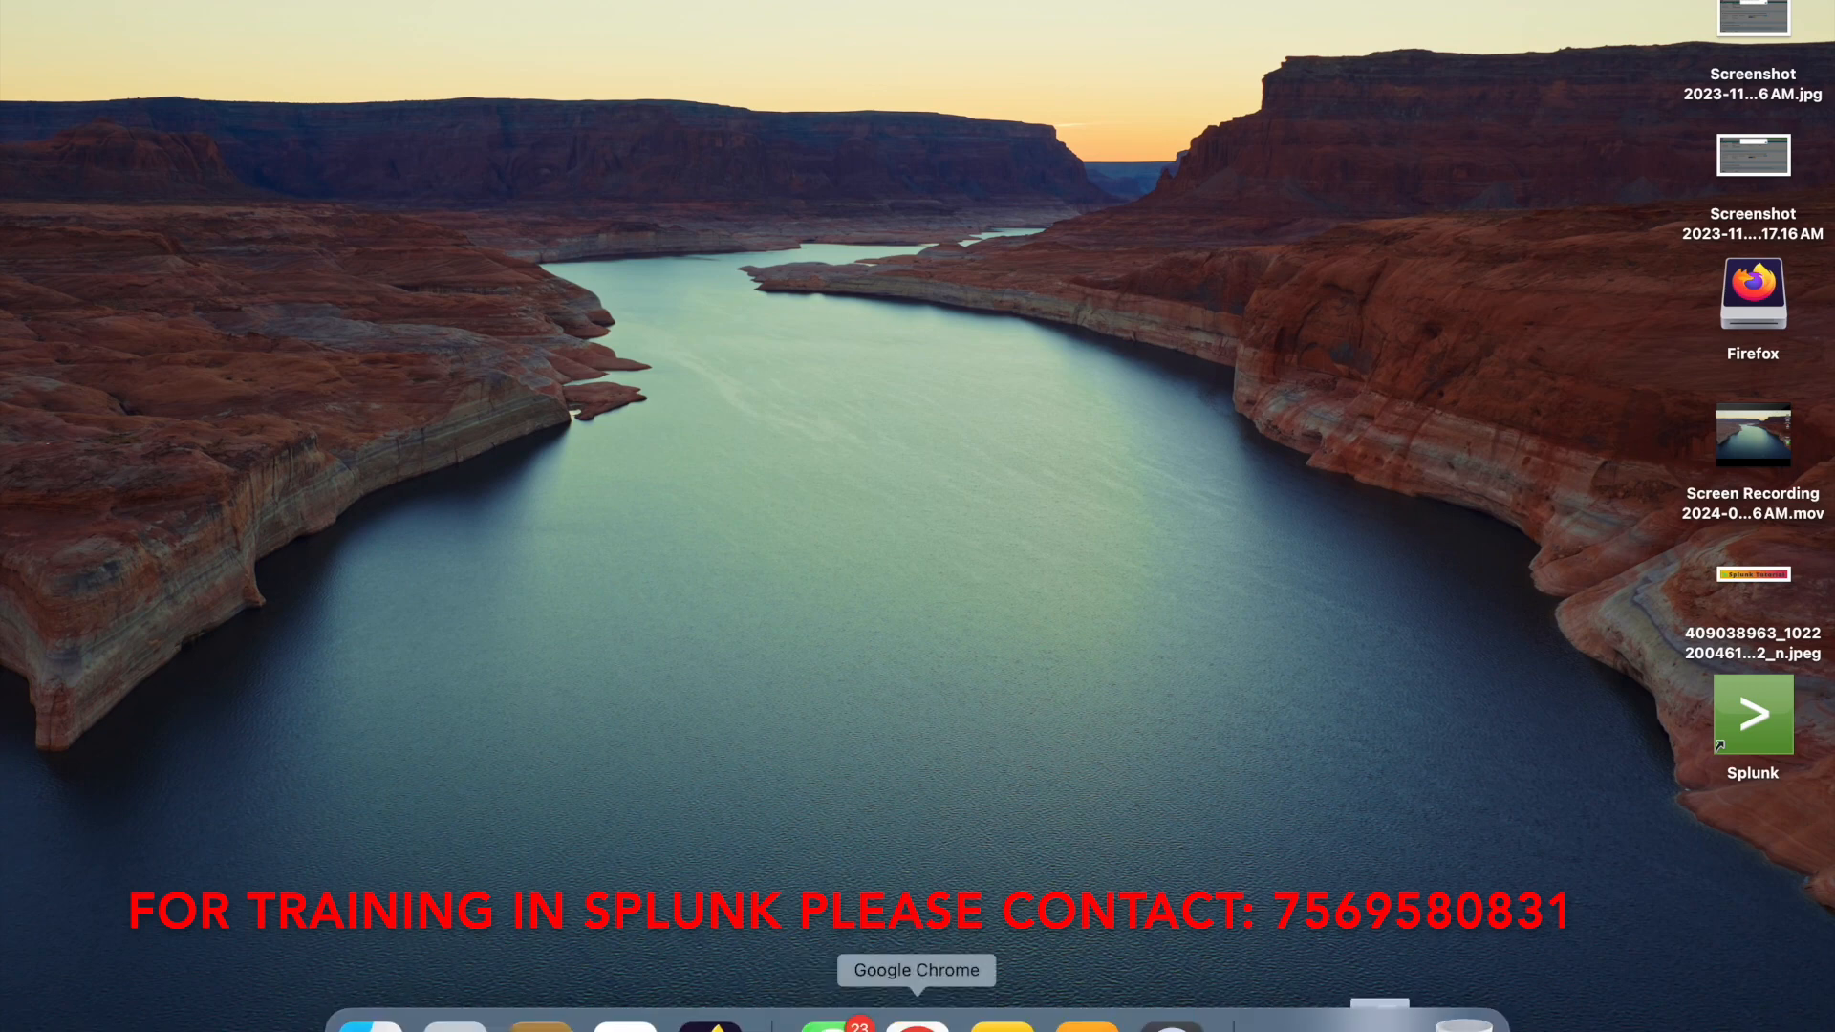
# Open Chrome, maximise the window, and sign in to Splunk Enterprise as admin with the account password
pyautogui.click(916, 1012)
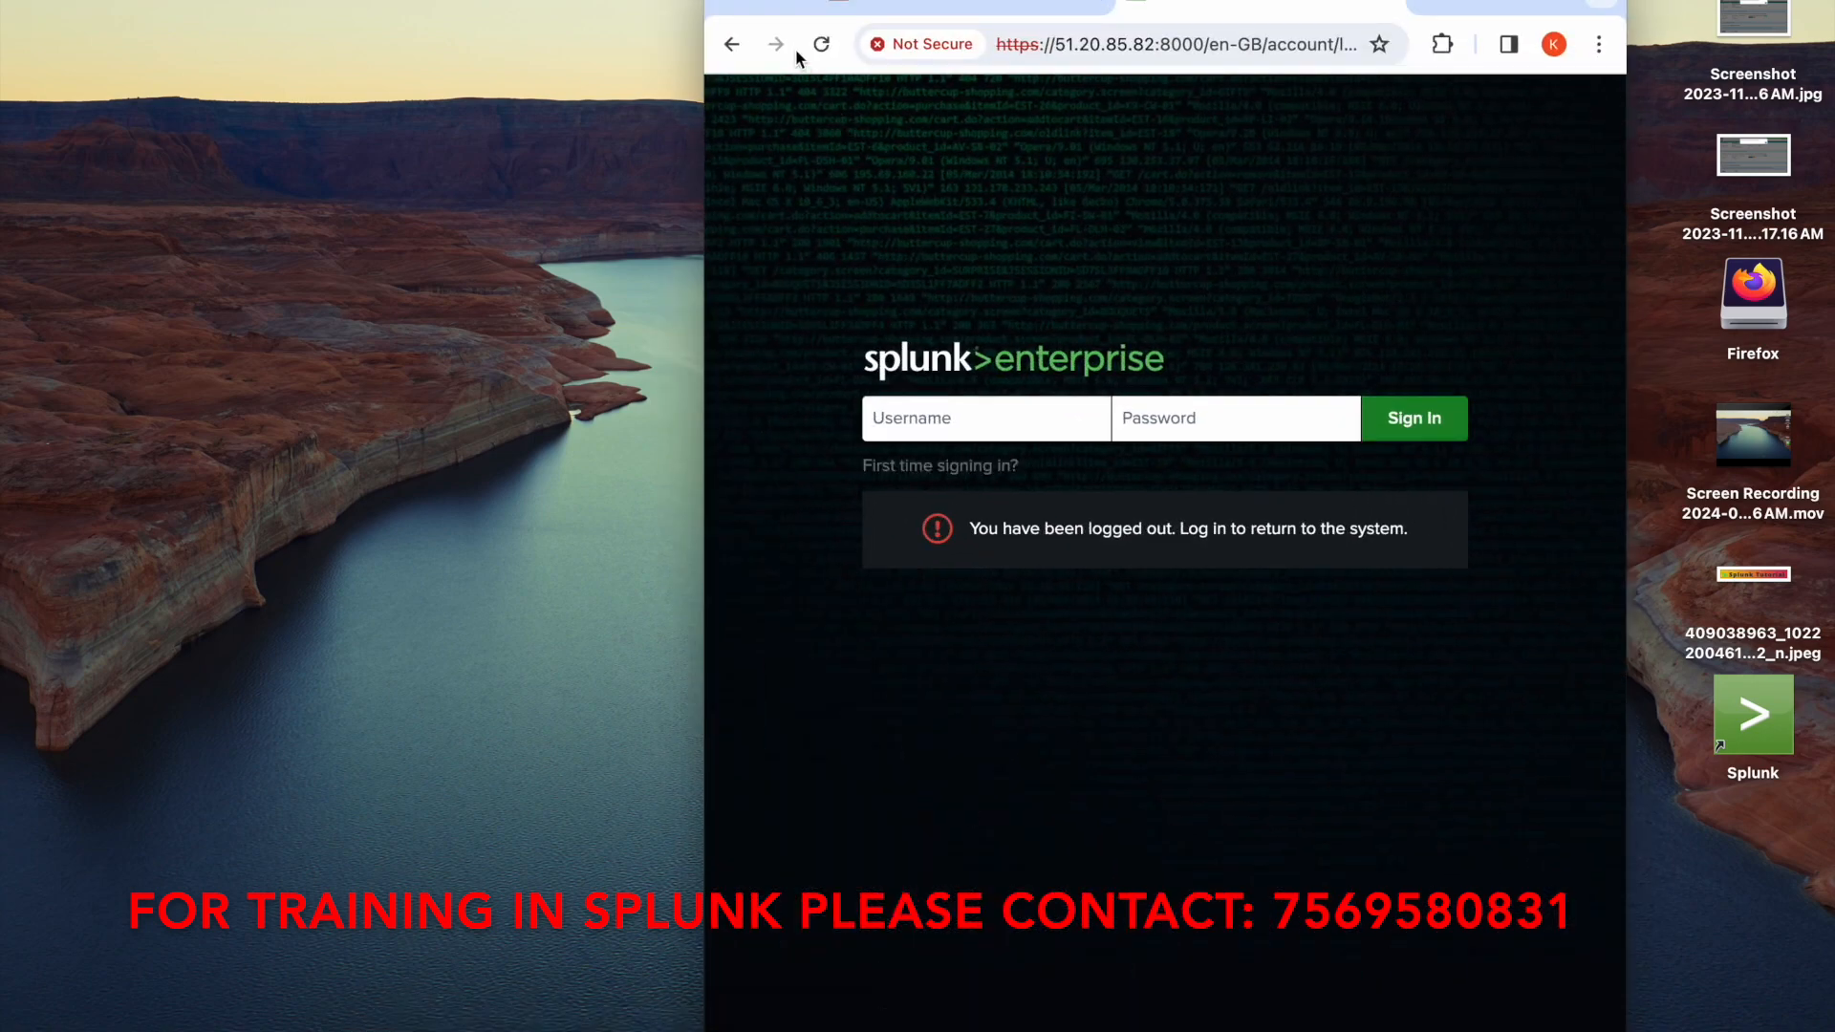
pyautogui.click(779, 4)
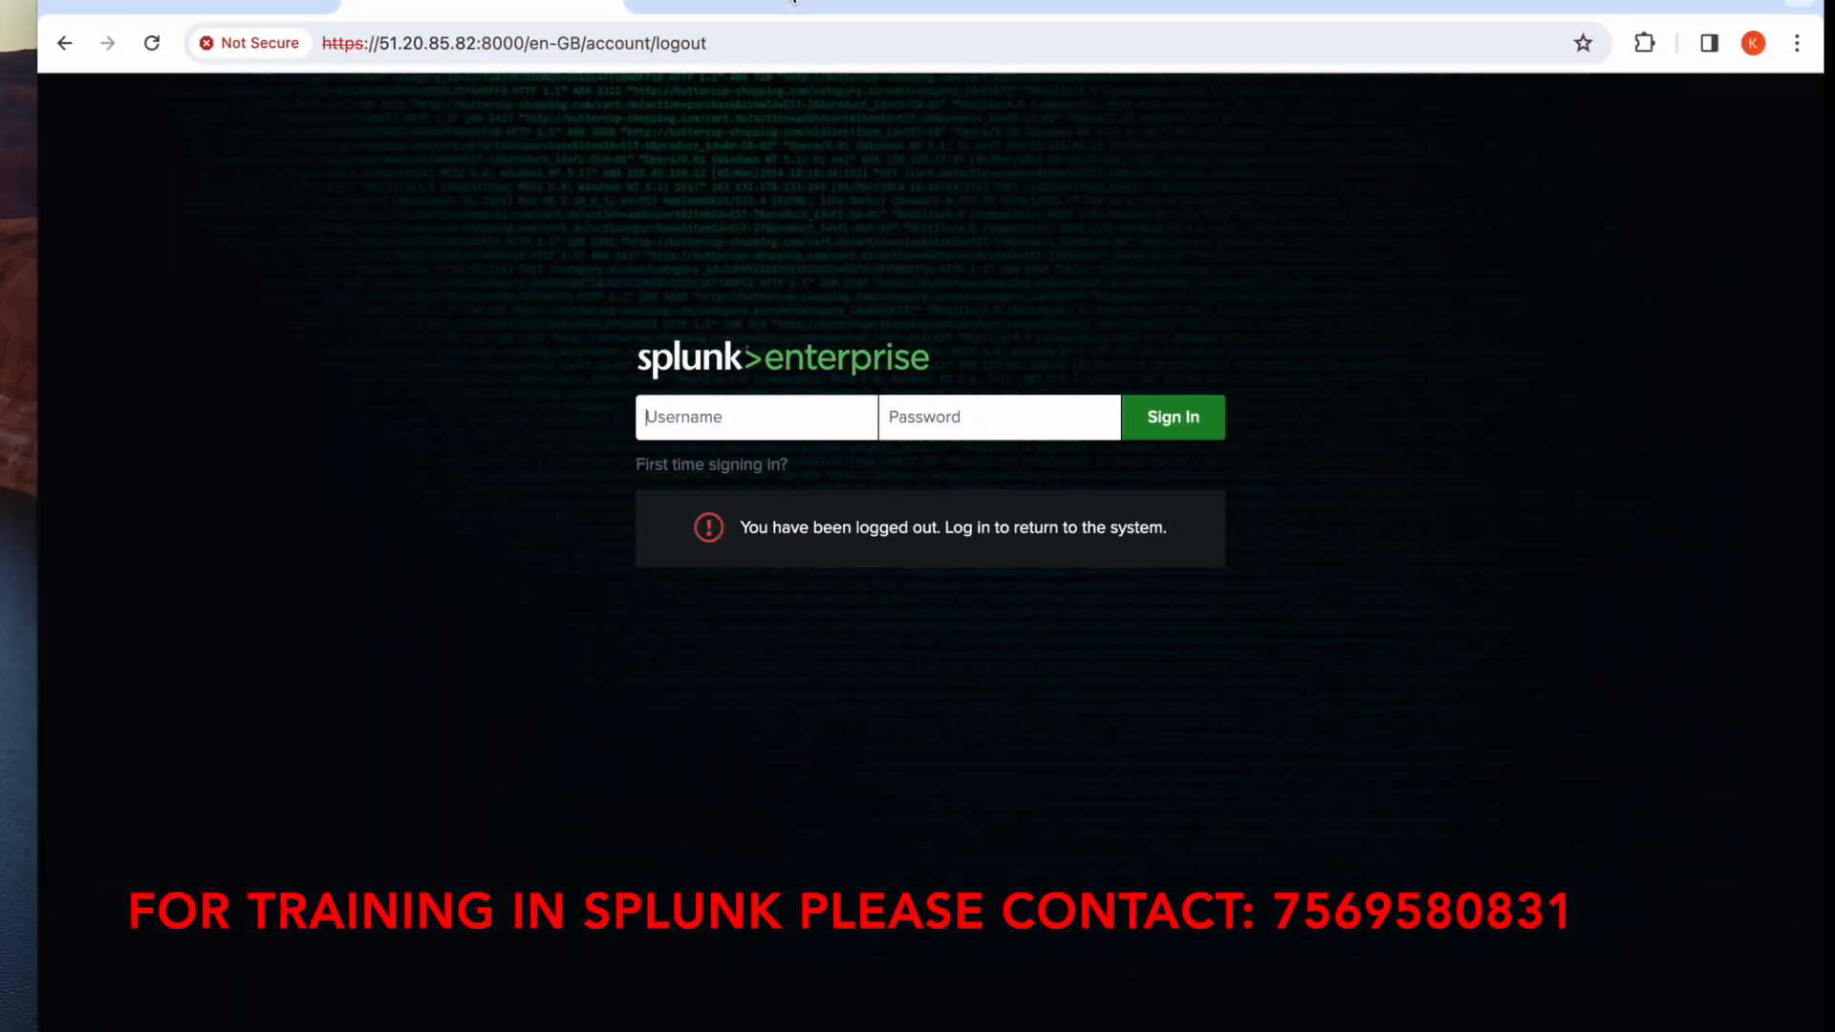
pyautogui.click(703, 415)
pyautogui.write('admin')
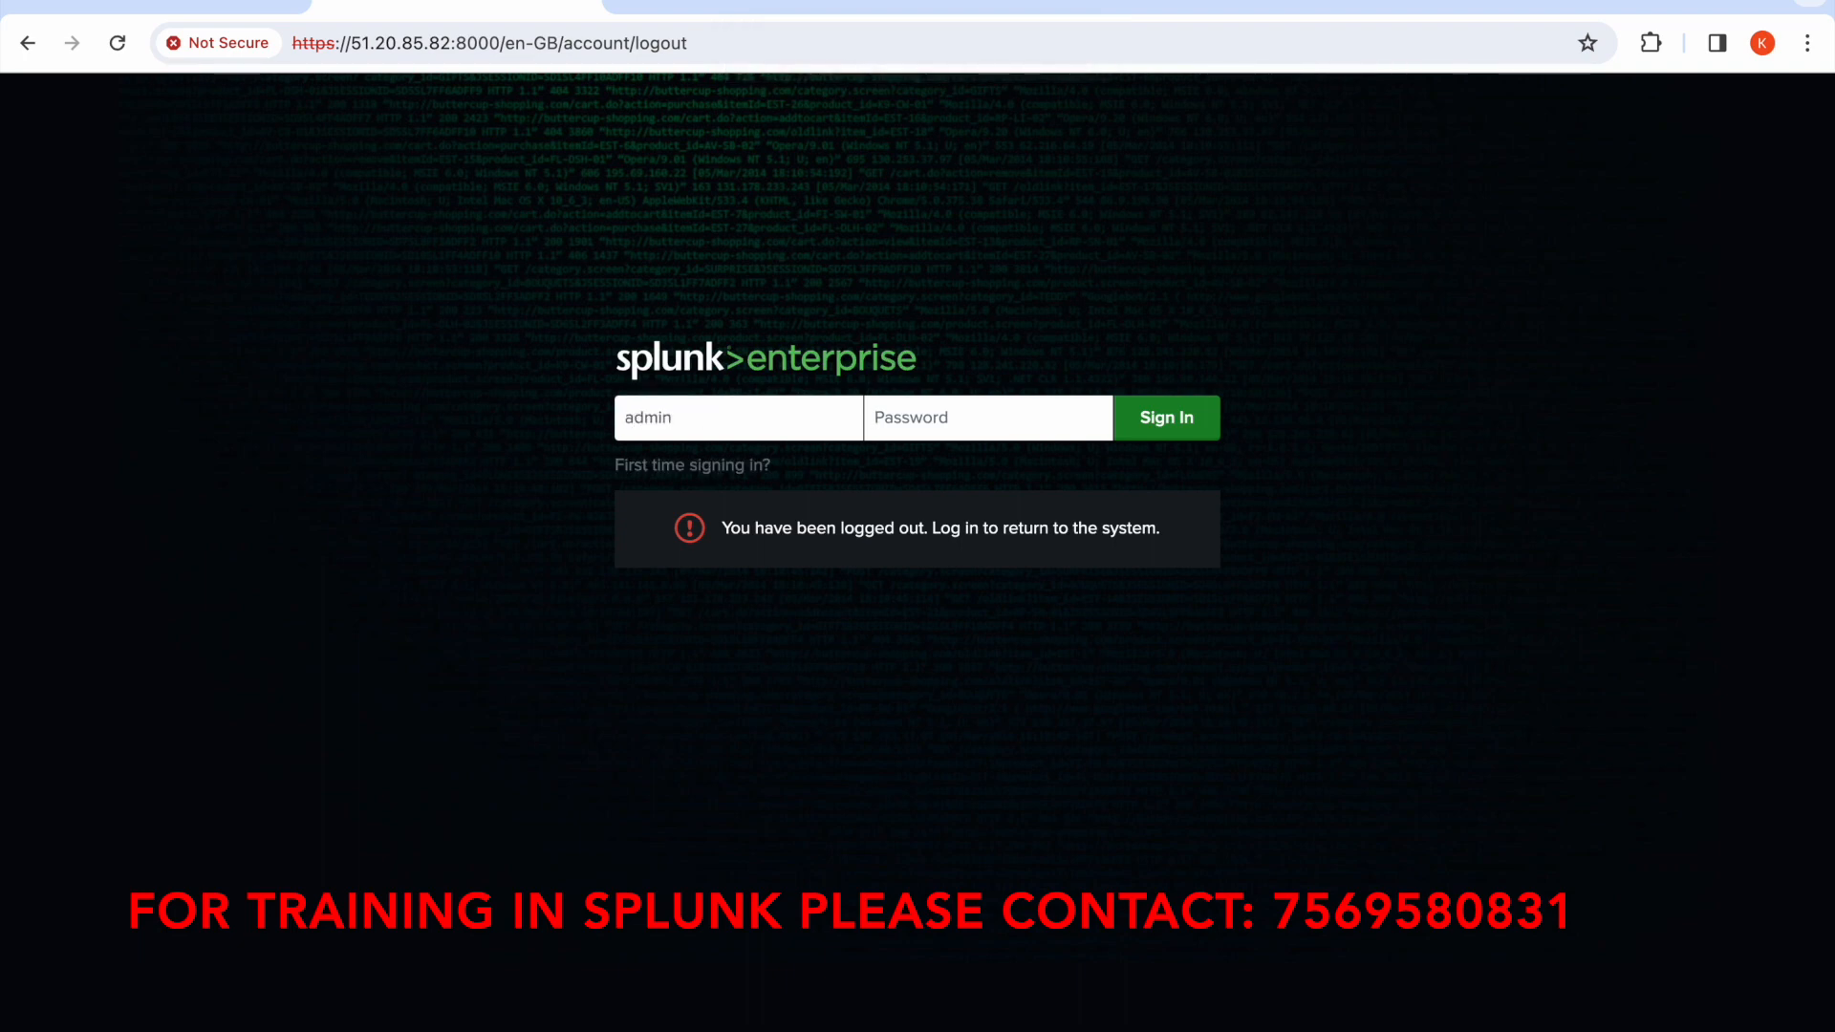
pyautogui.write('*********')
pyautogui.click(1186, 444)
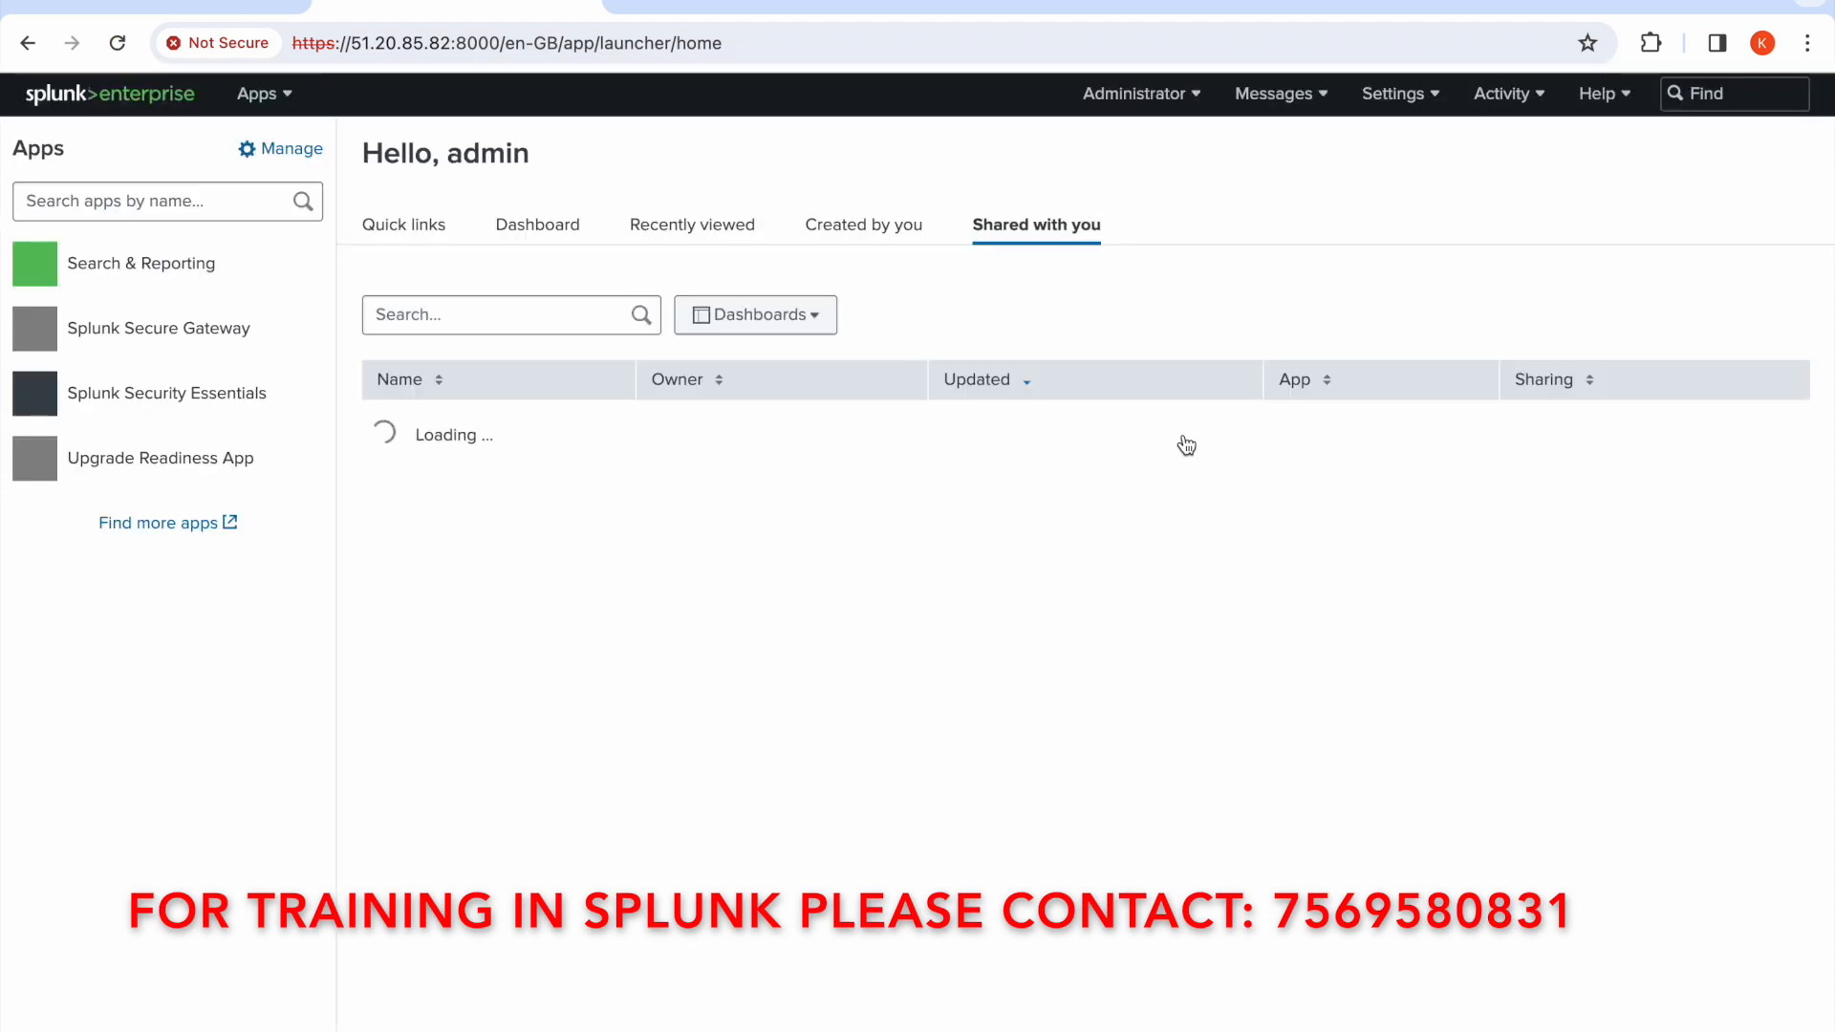
# Open the Search & Reporting app and place the cursor in the search bar
pyautogui.click(162, 284)
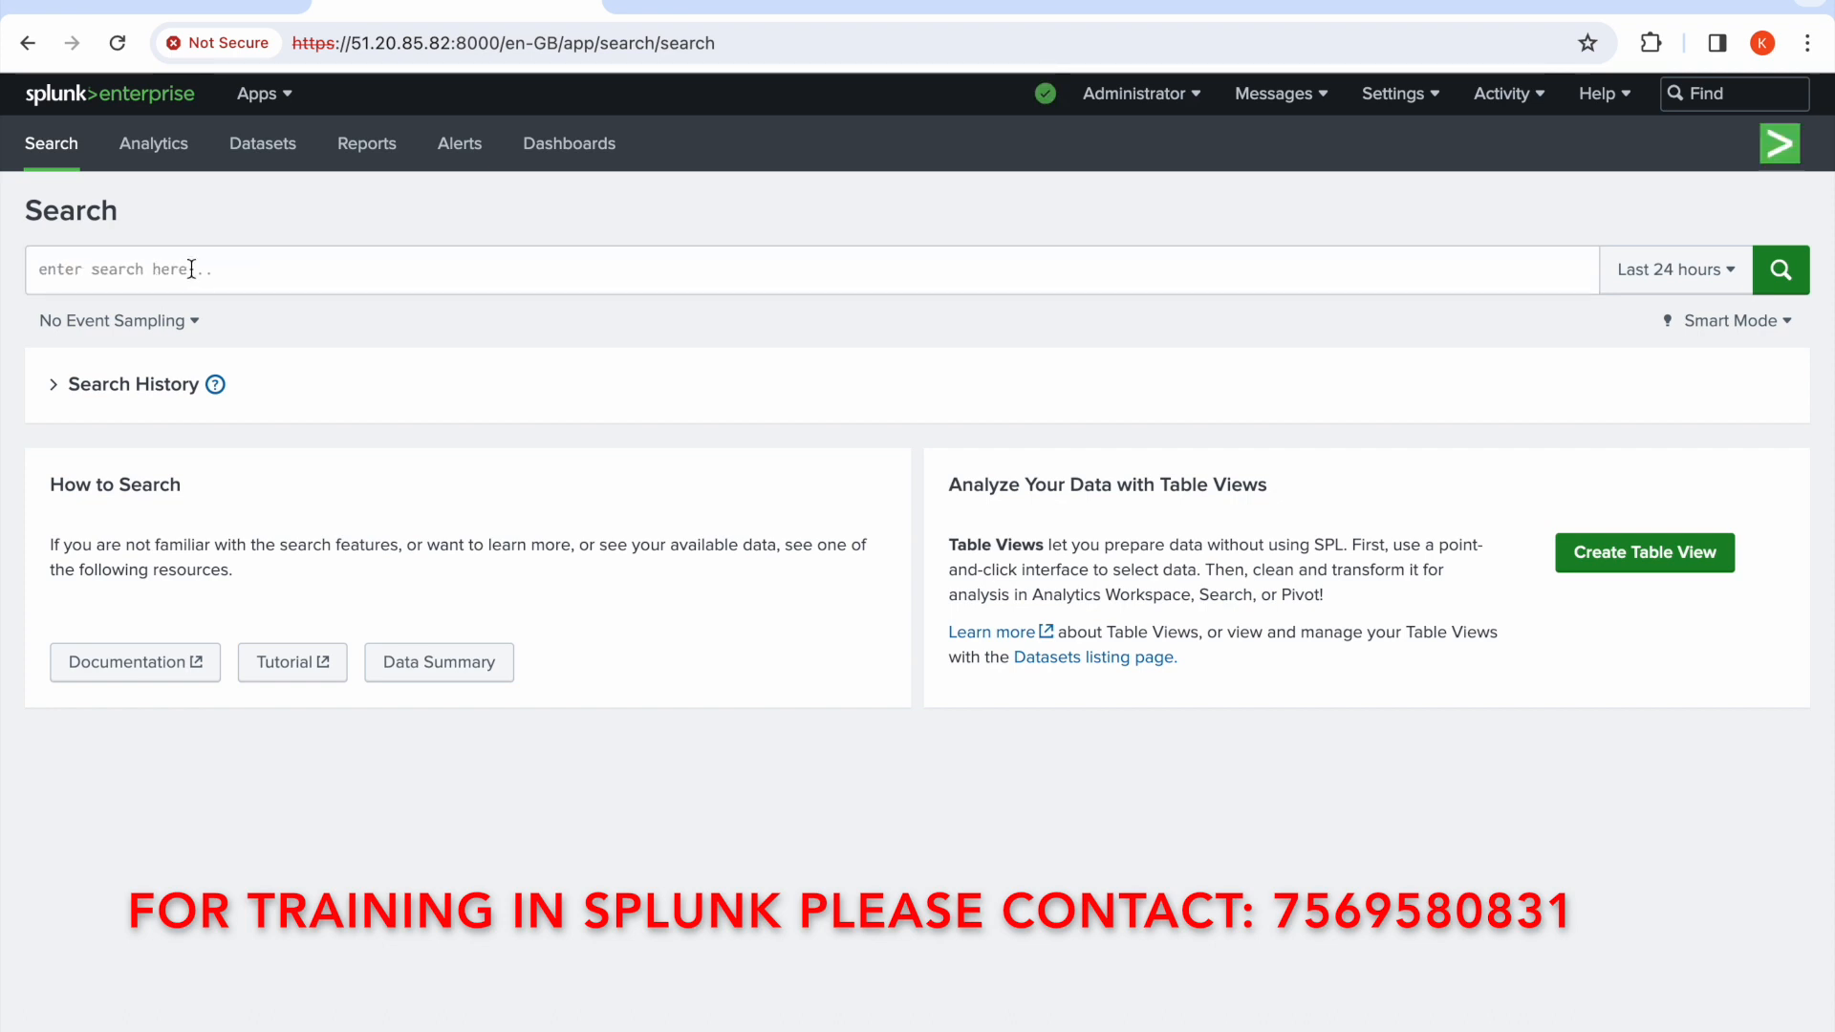
pyautogui.click(191, 269)
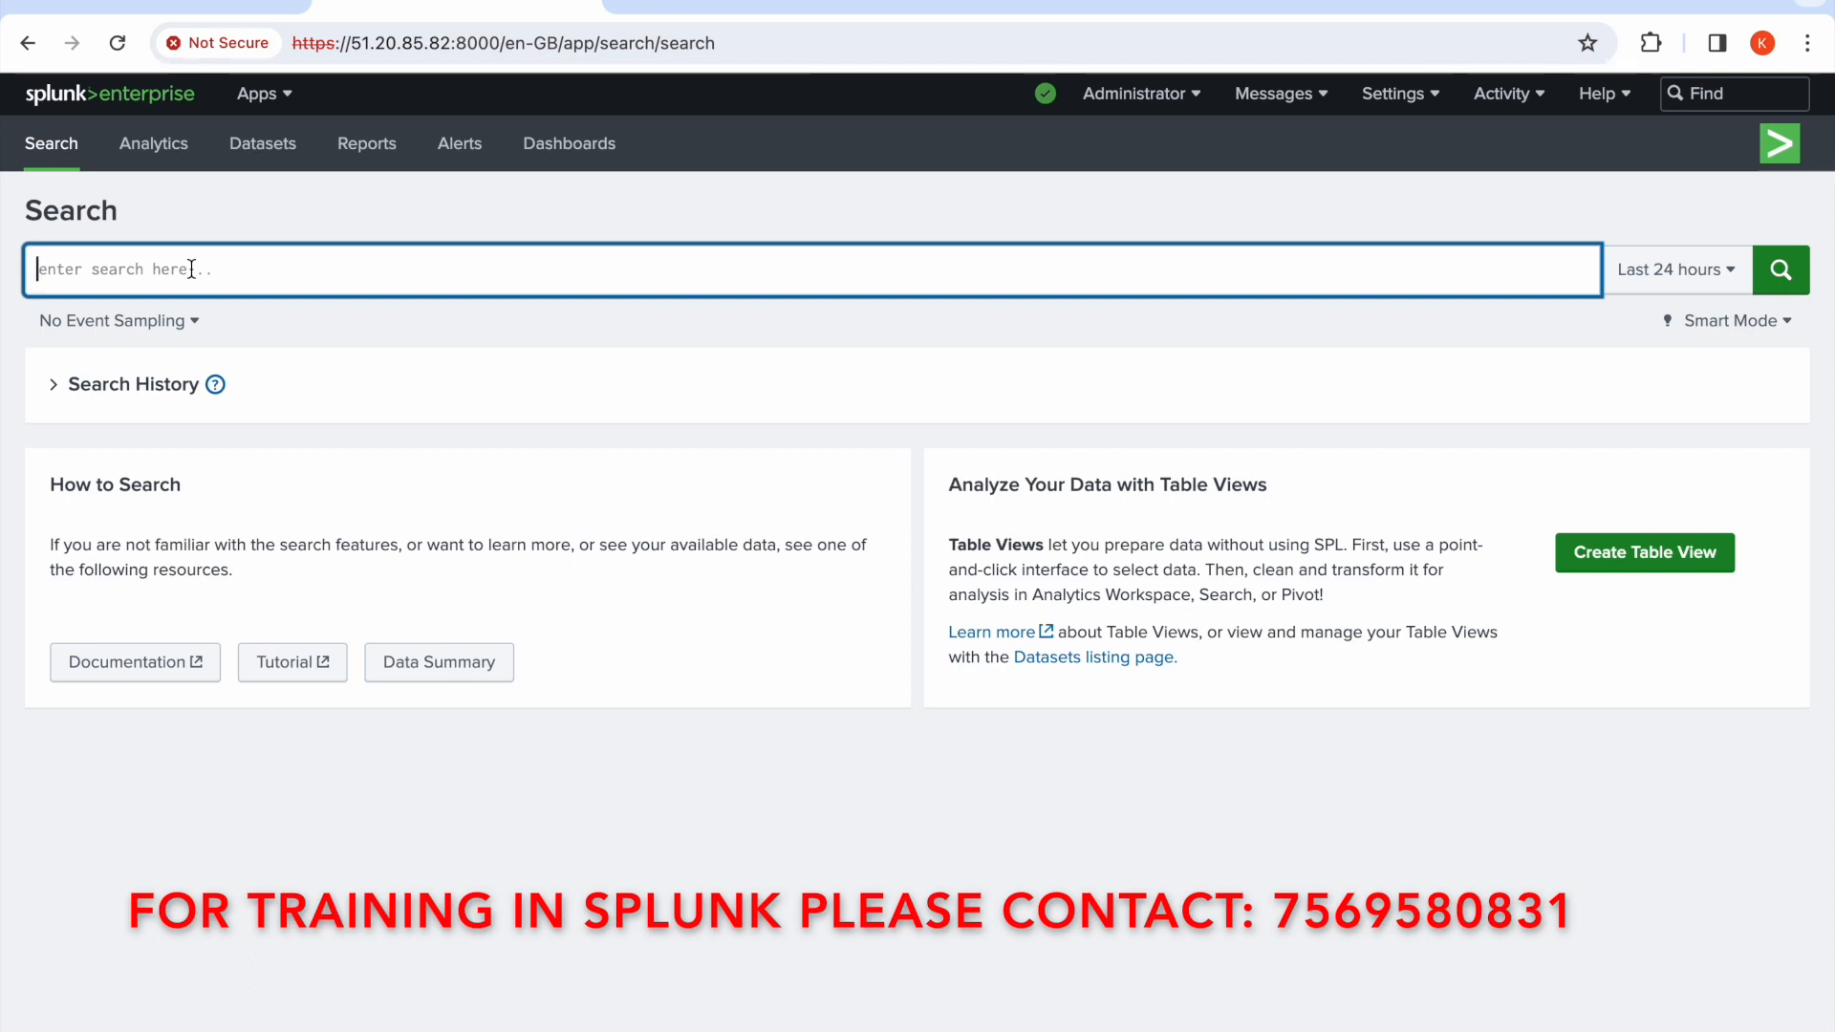
pyautogui.write('in')
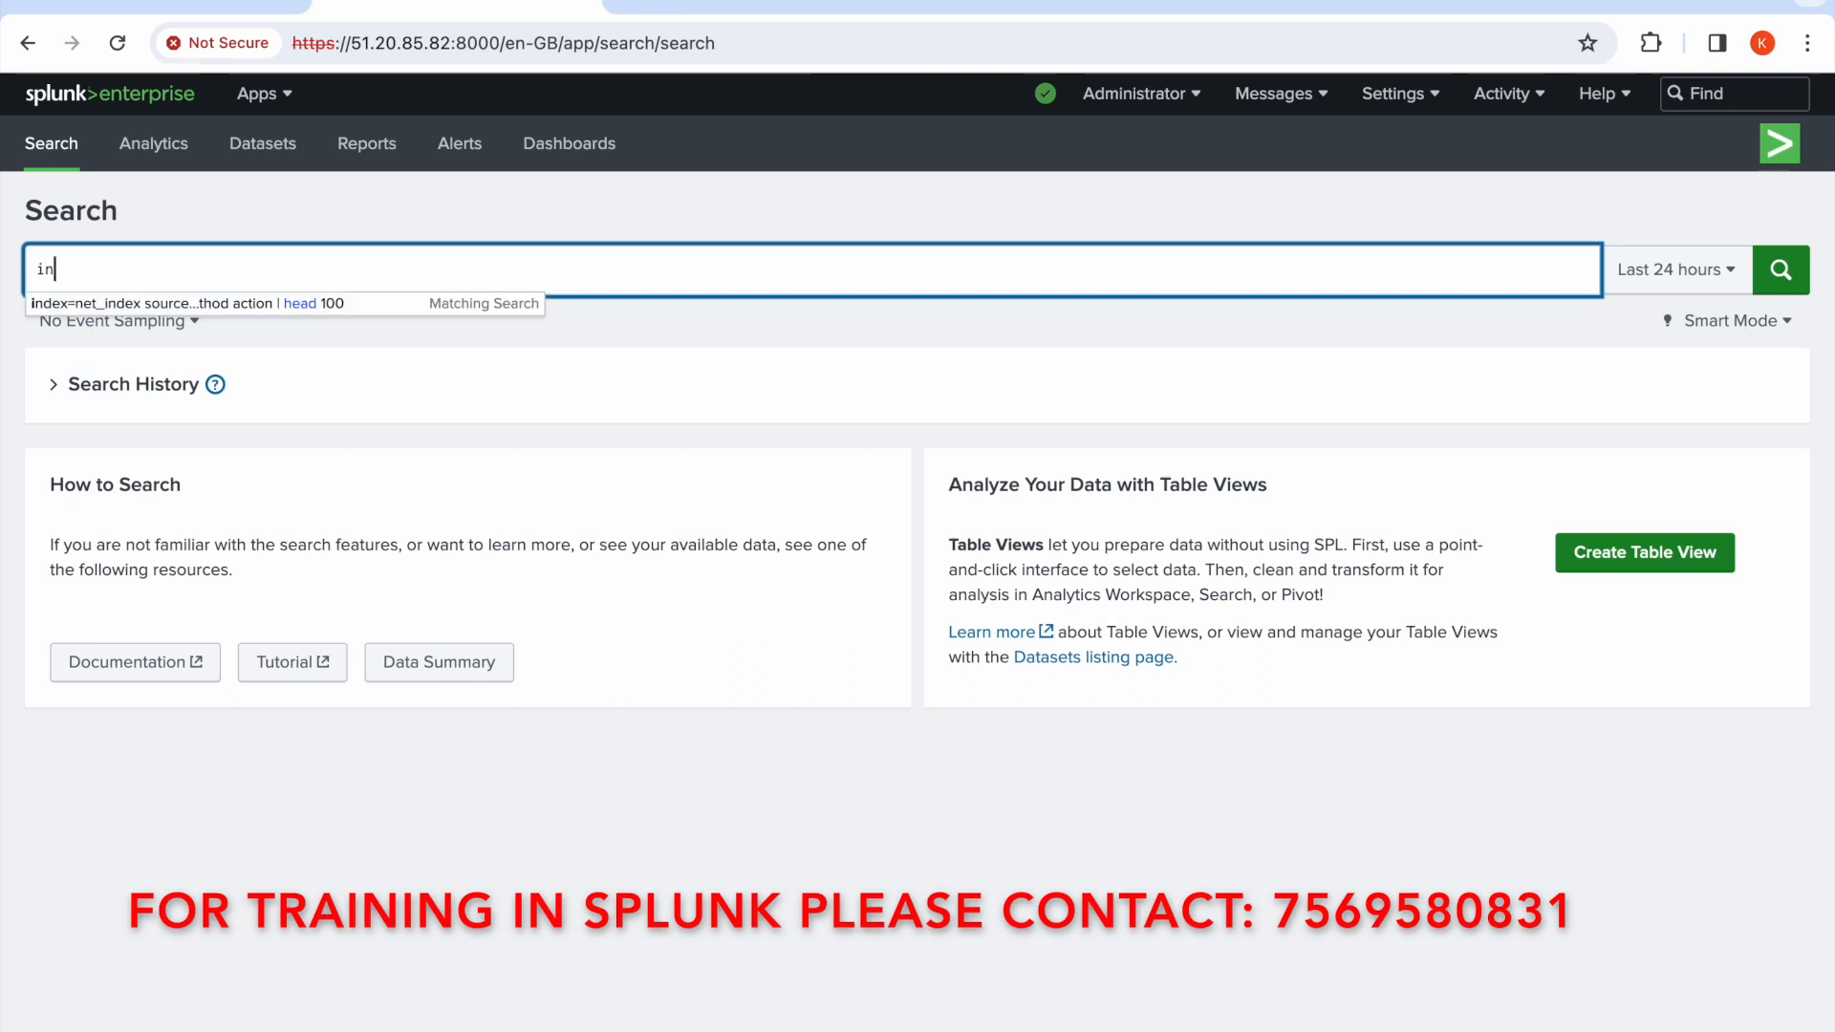
pyautogui.write('dex')
pyautogui.press('BackSpace')
pyautogui.press('BackSpace')
pyautogui.press('BackSpace')
pyautogui.press('BackSpace')
pyautogui.press('BackSpace')
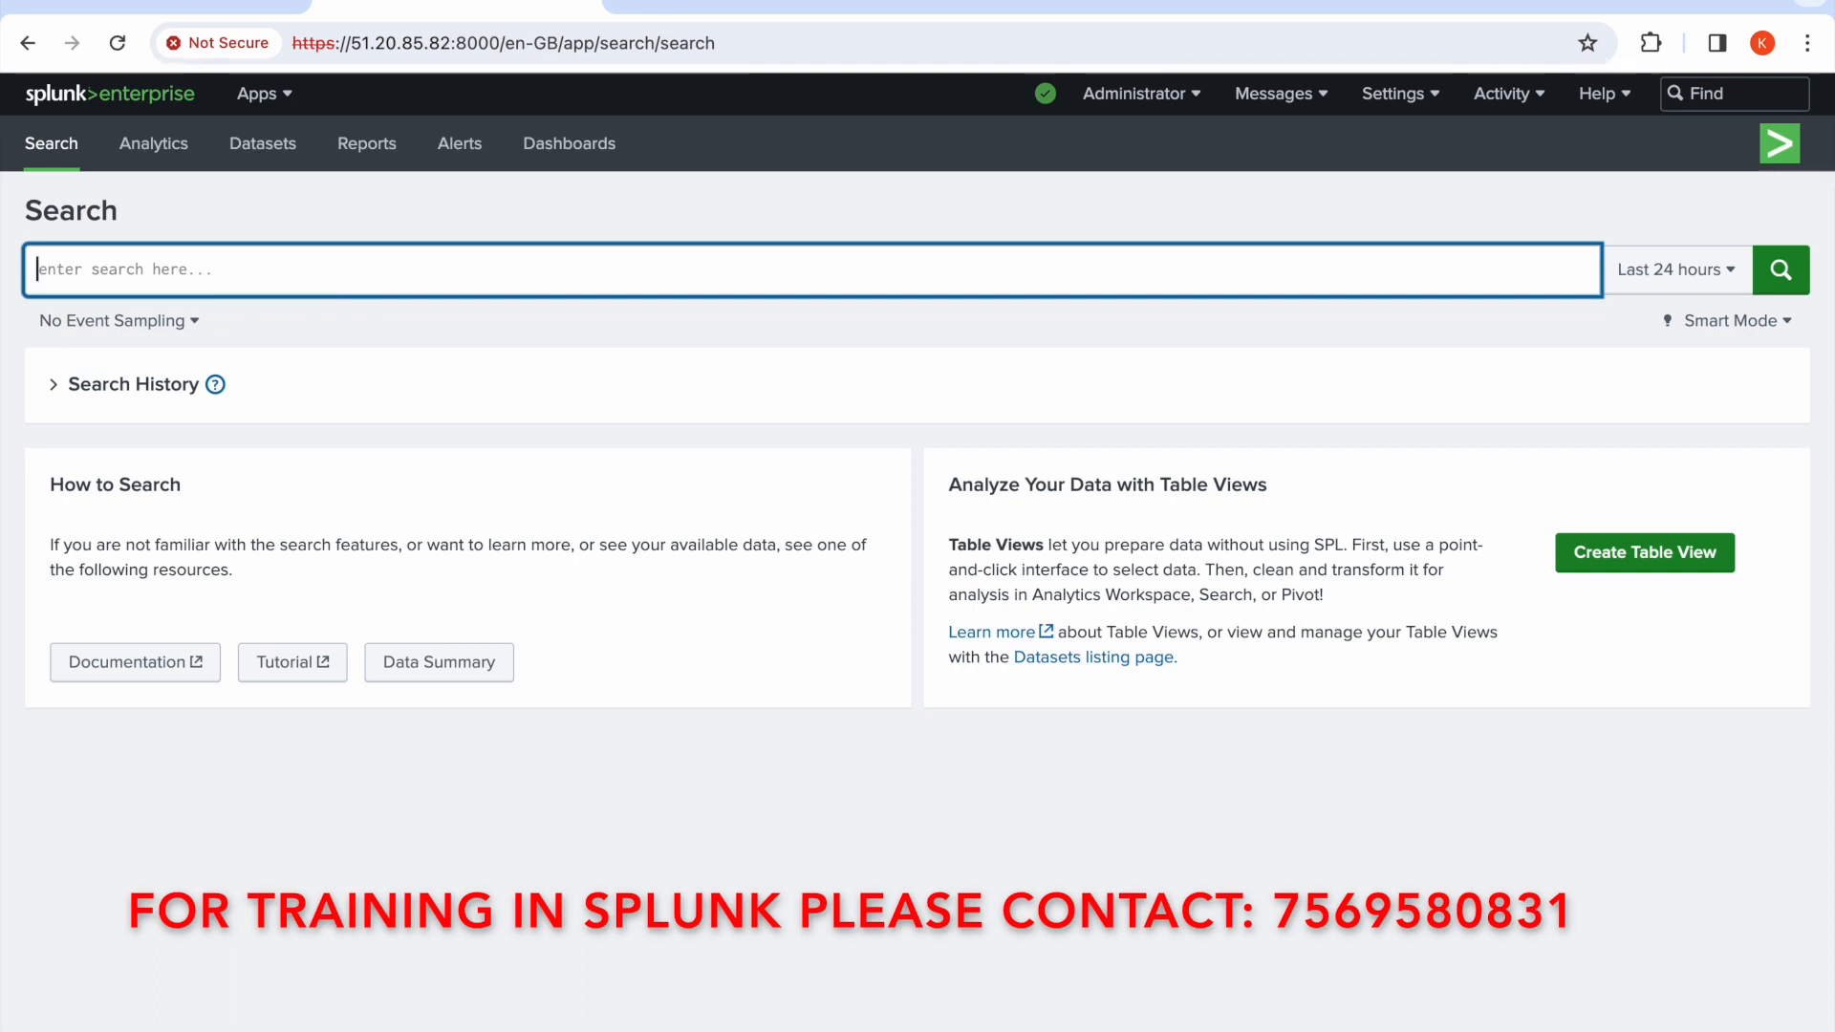
# Enter the search |dbinspect index="net_index OR index="prices_index" in the search bar
pyautogui.write('|')
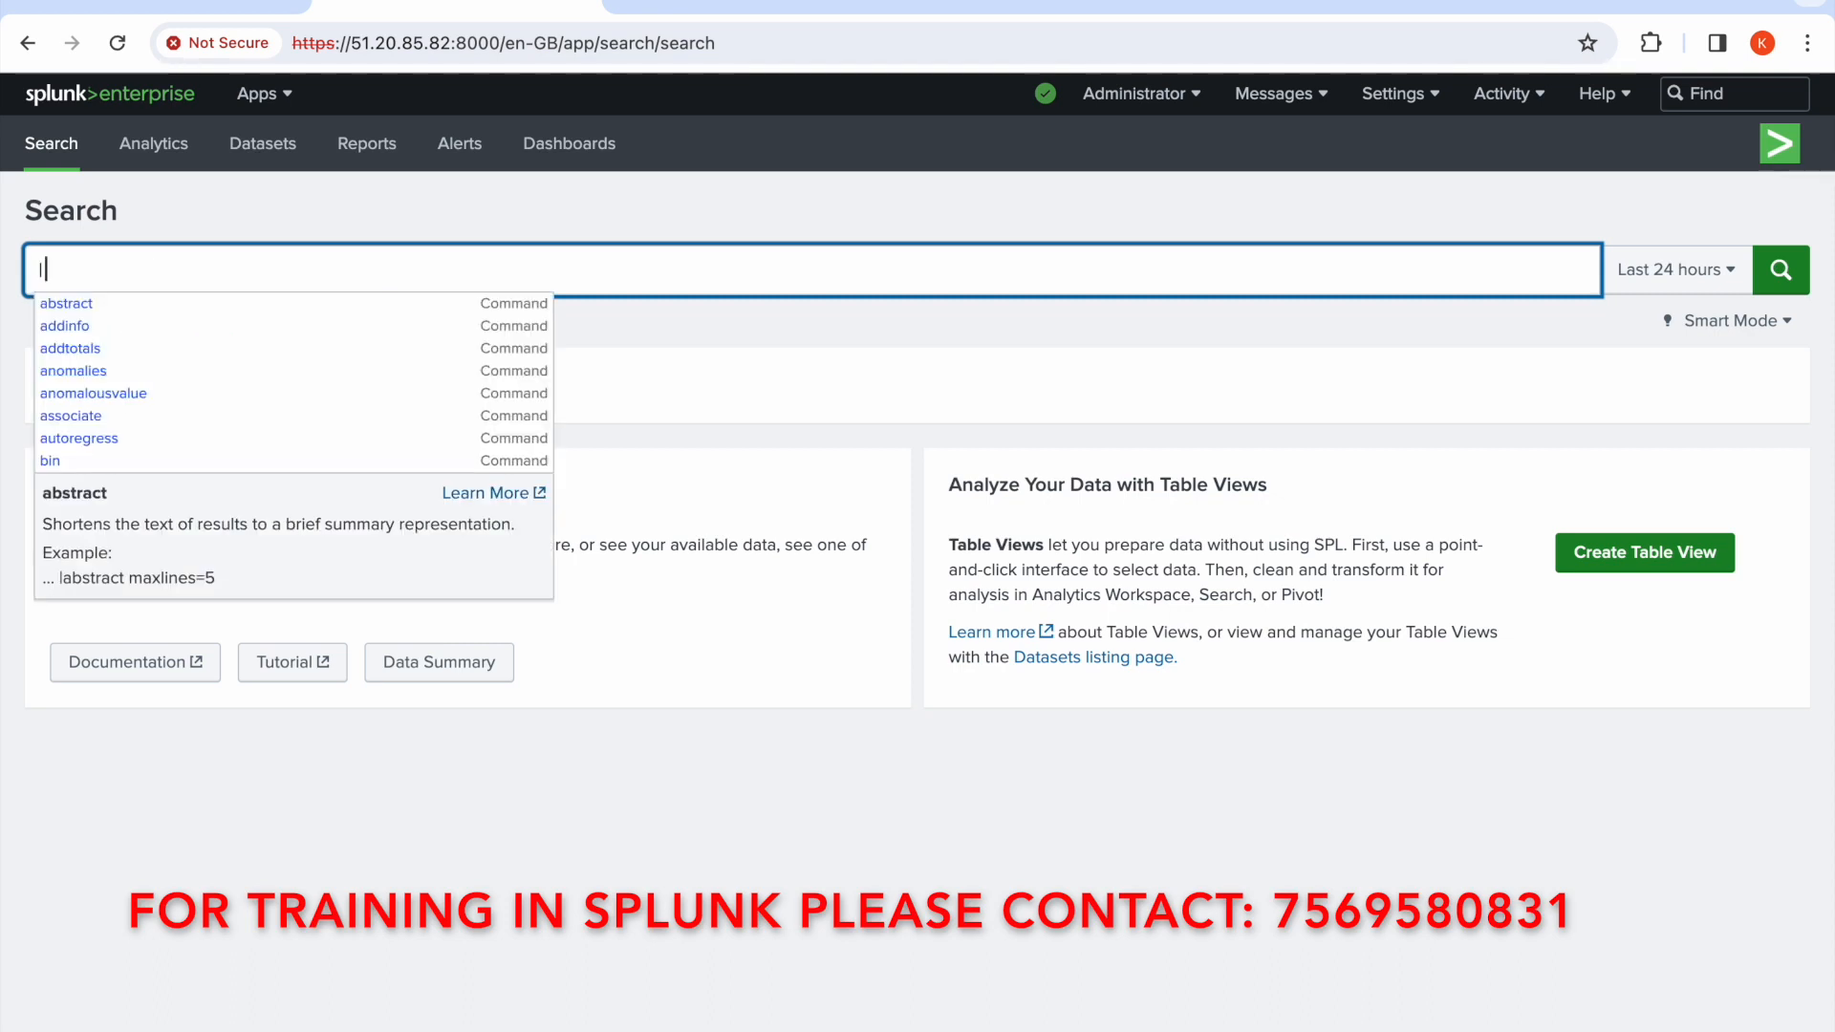
pyautogui.write(' d')
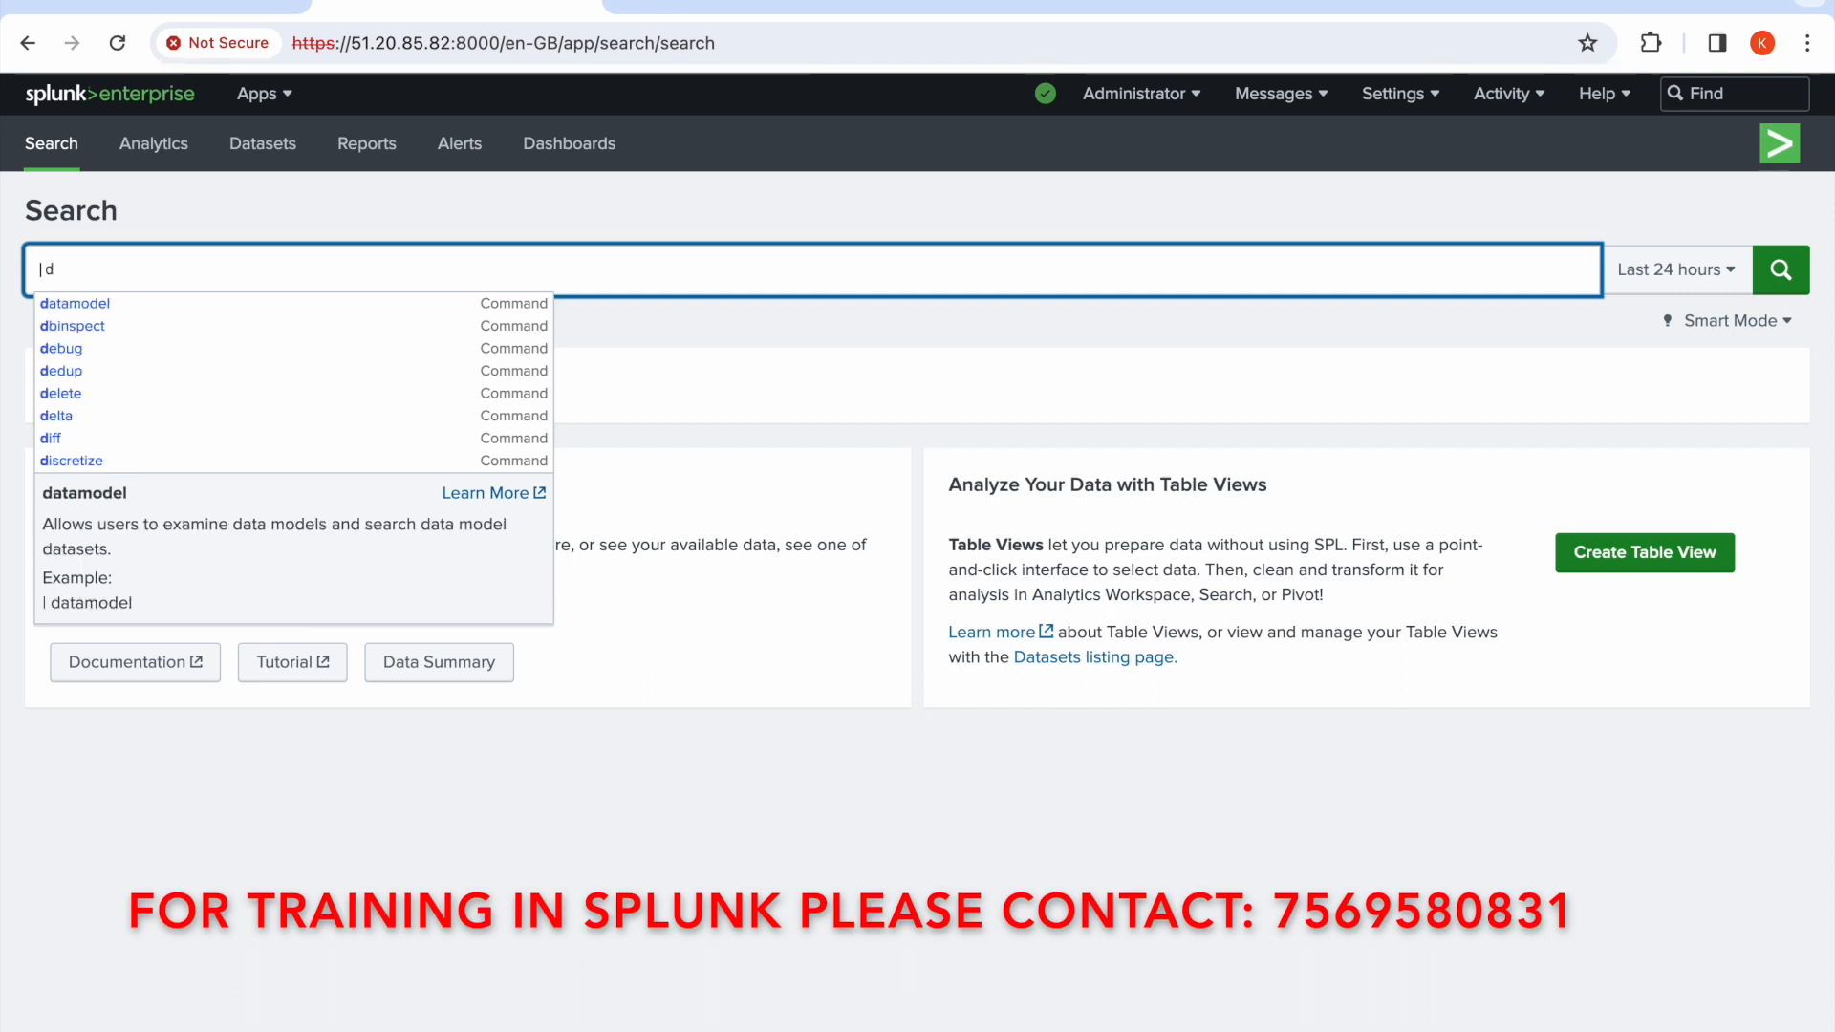
pyautogui.write('bins')
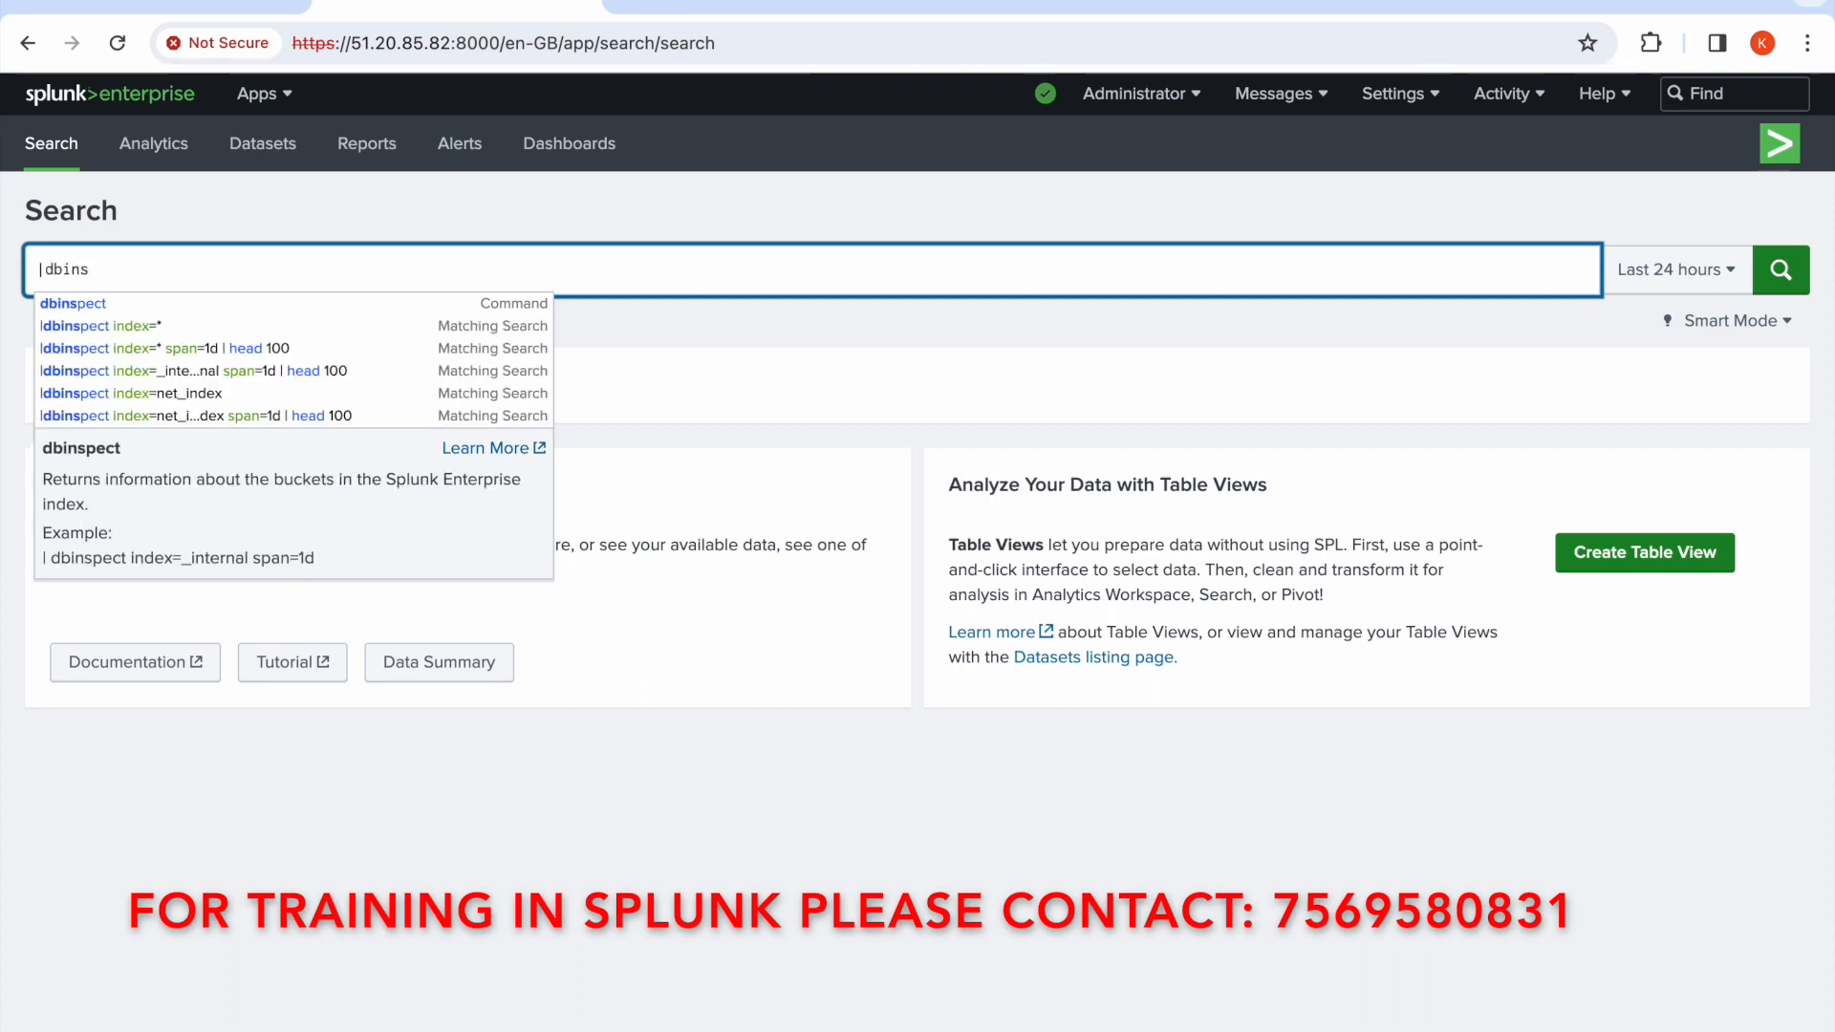
pyautogui.write('pect')
pyautogui.click(263, 218)
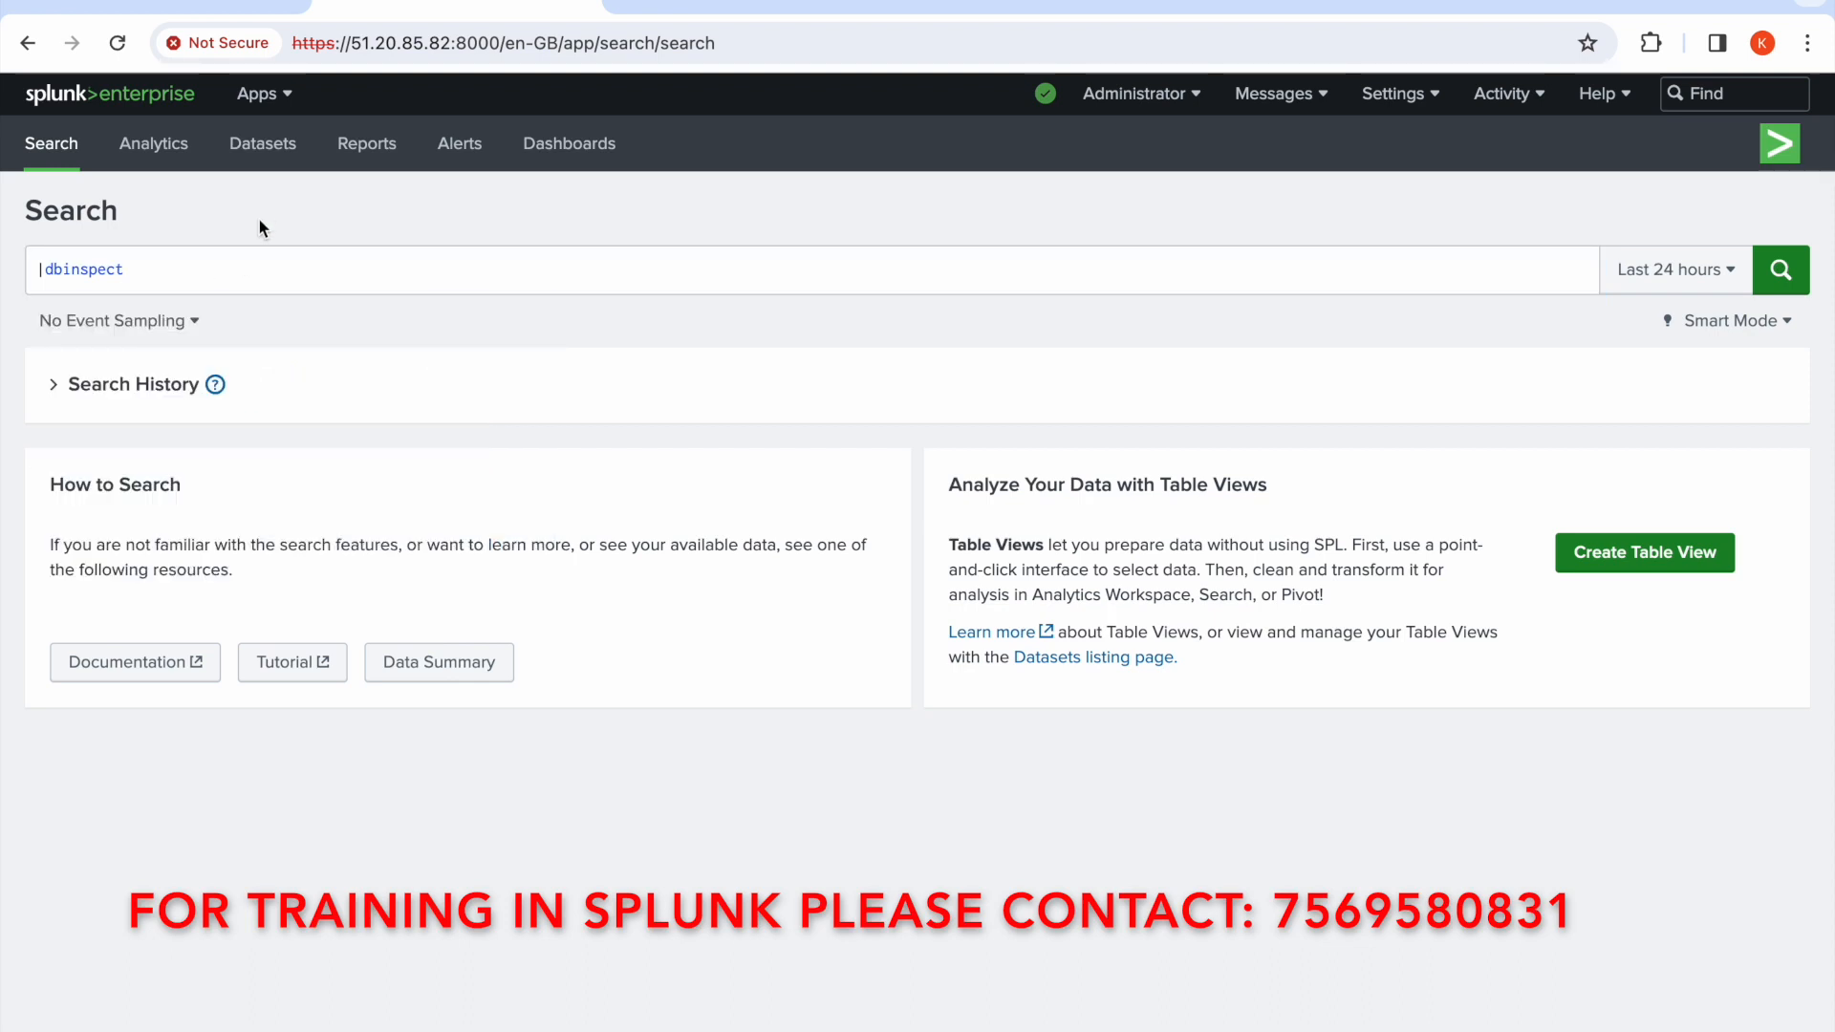
pyautogui.click(263, 273)
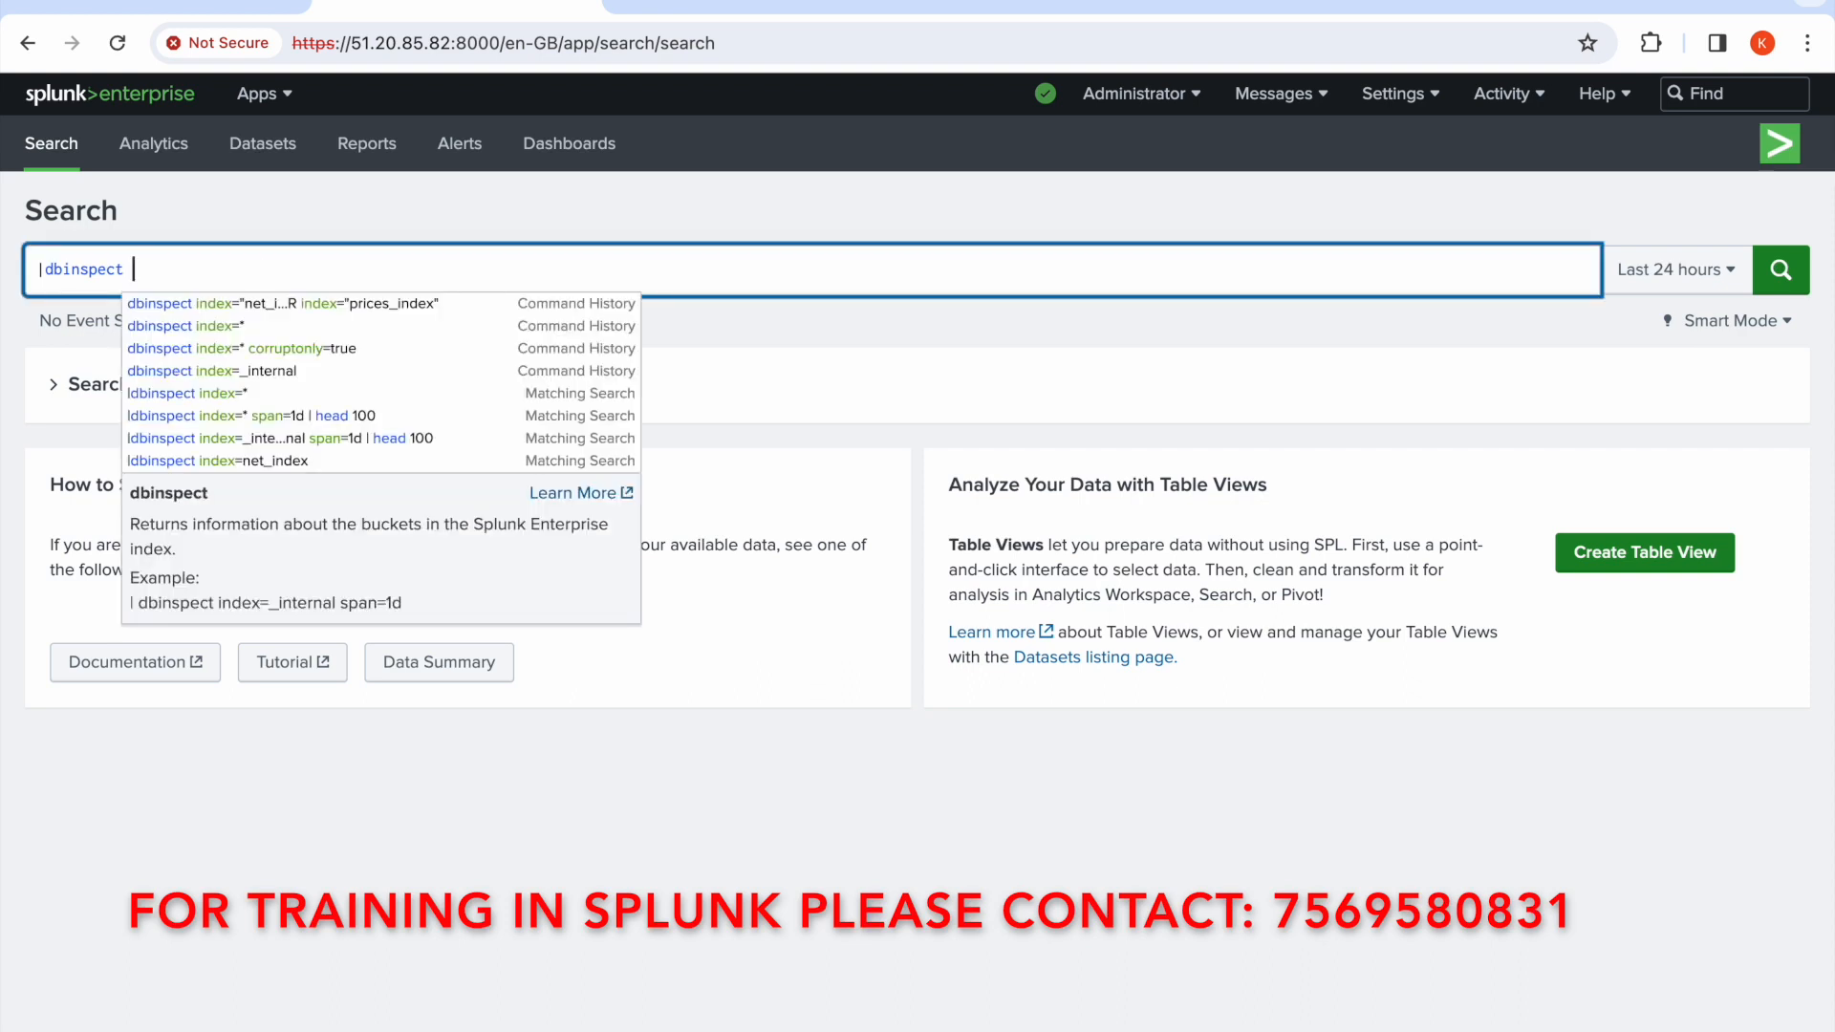
pyautogui.write('ind')
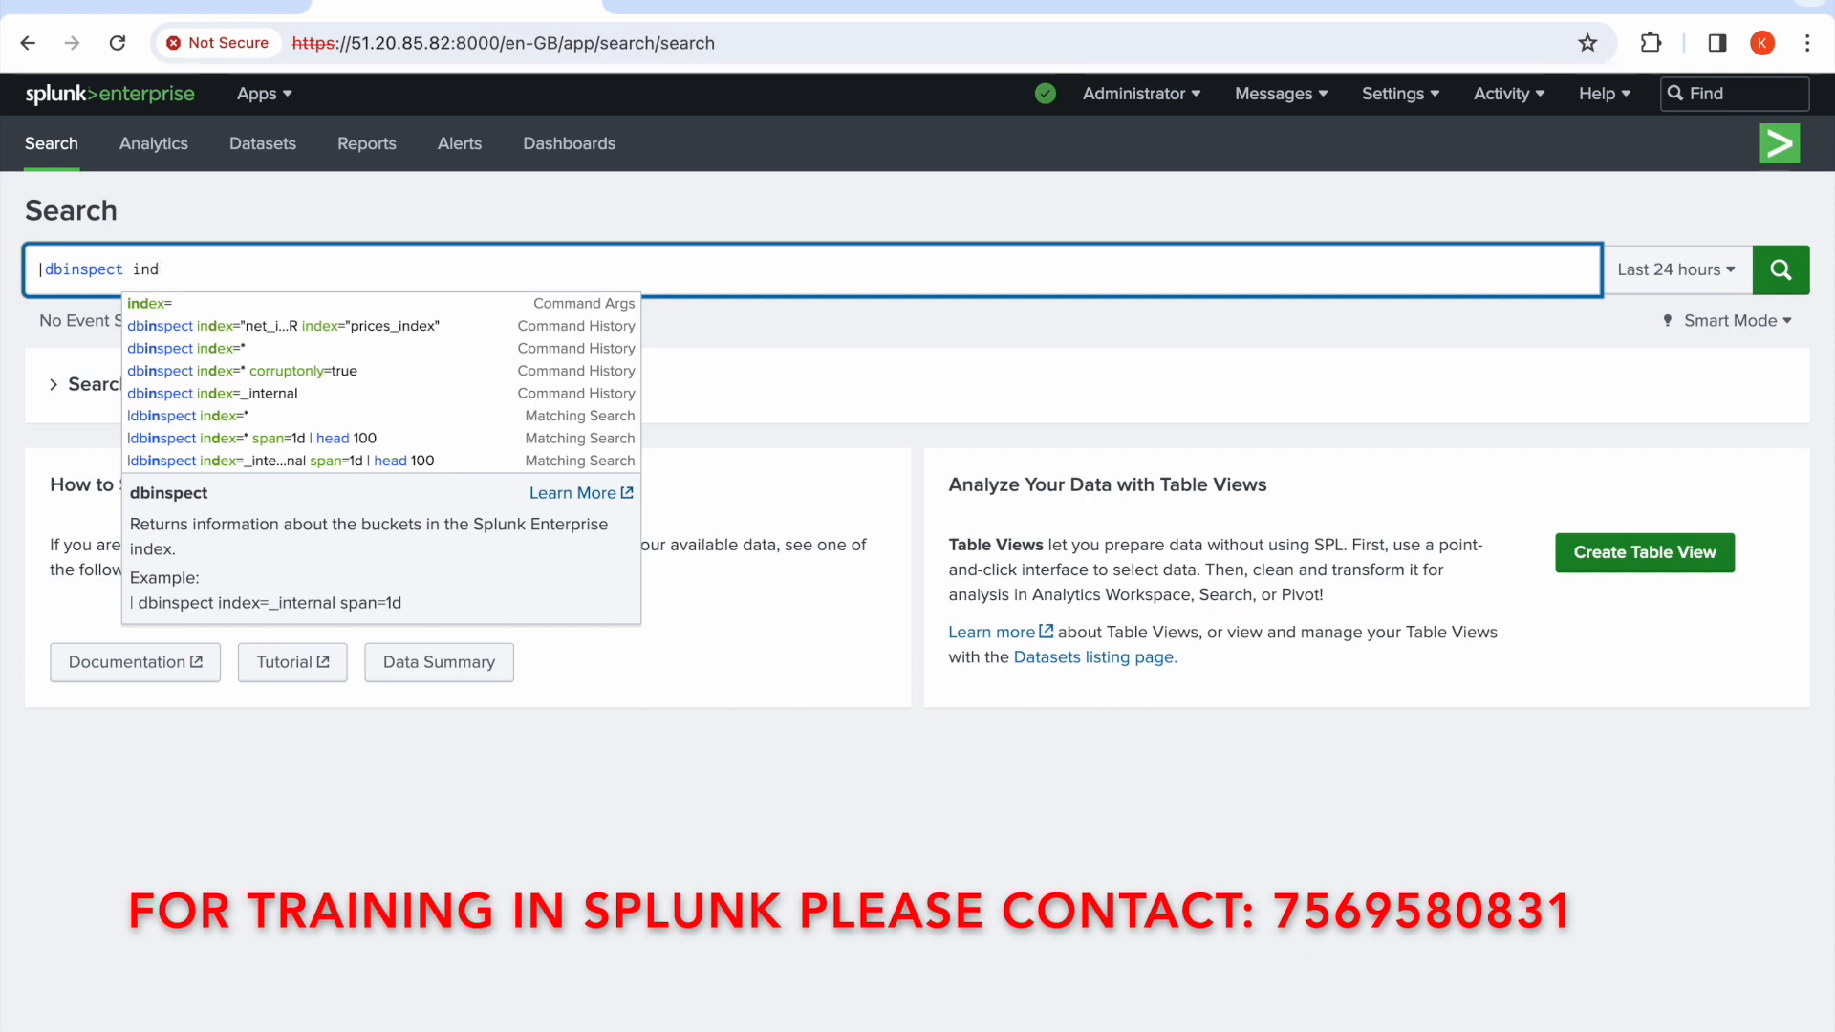
pyautogui.write('ex=')
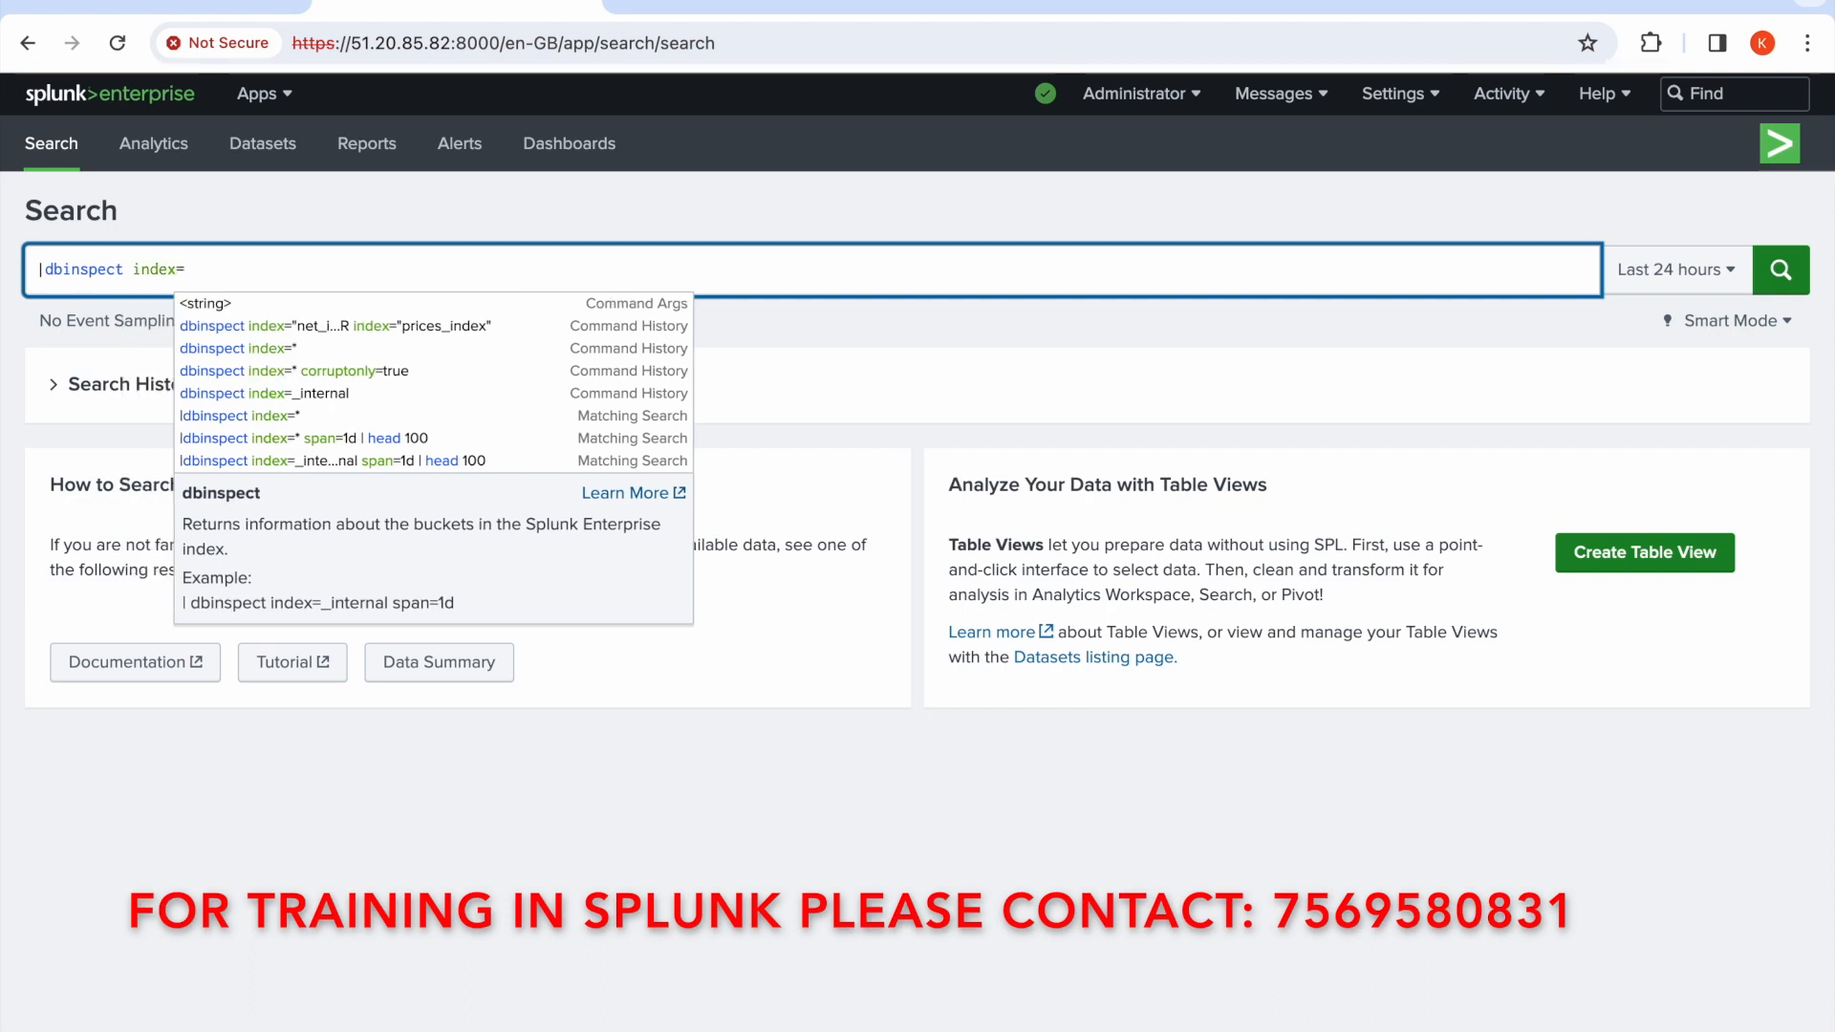
pyautogui.write('"net')
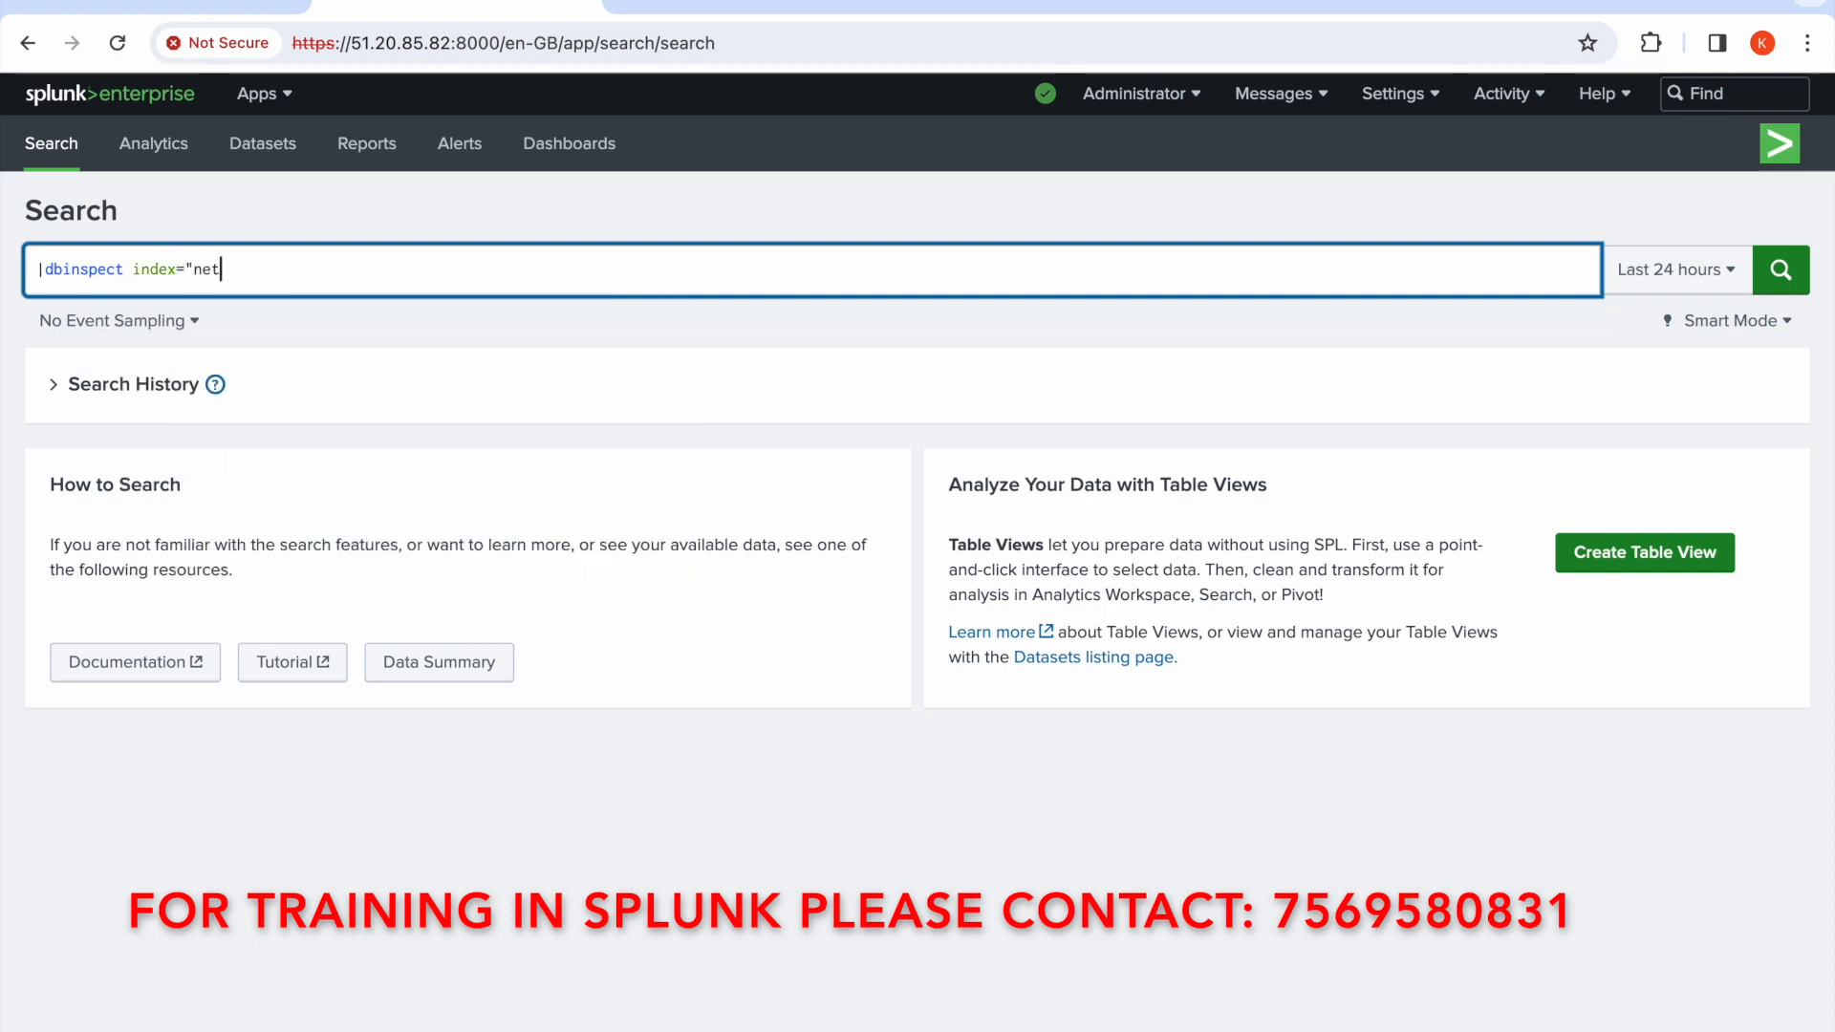
pyautogui.write('_index')
pyautogui.write('0')
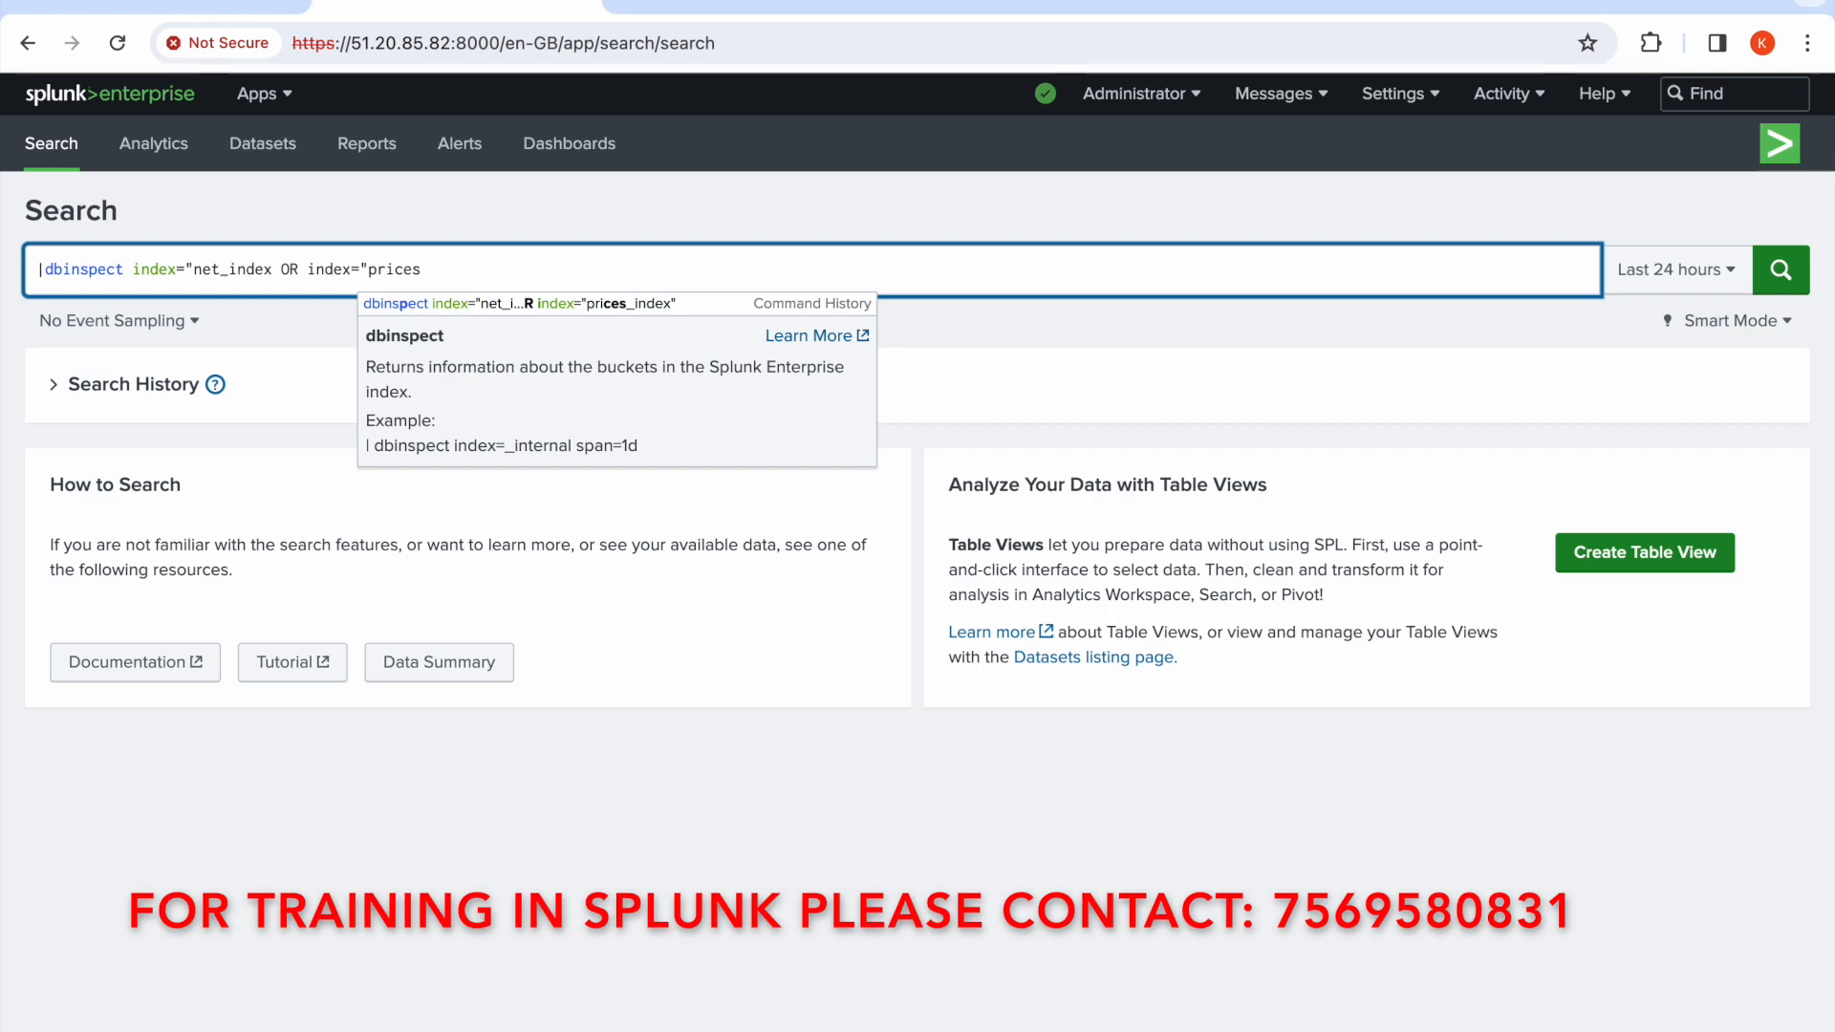
pyautogui.write('index"')
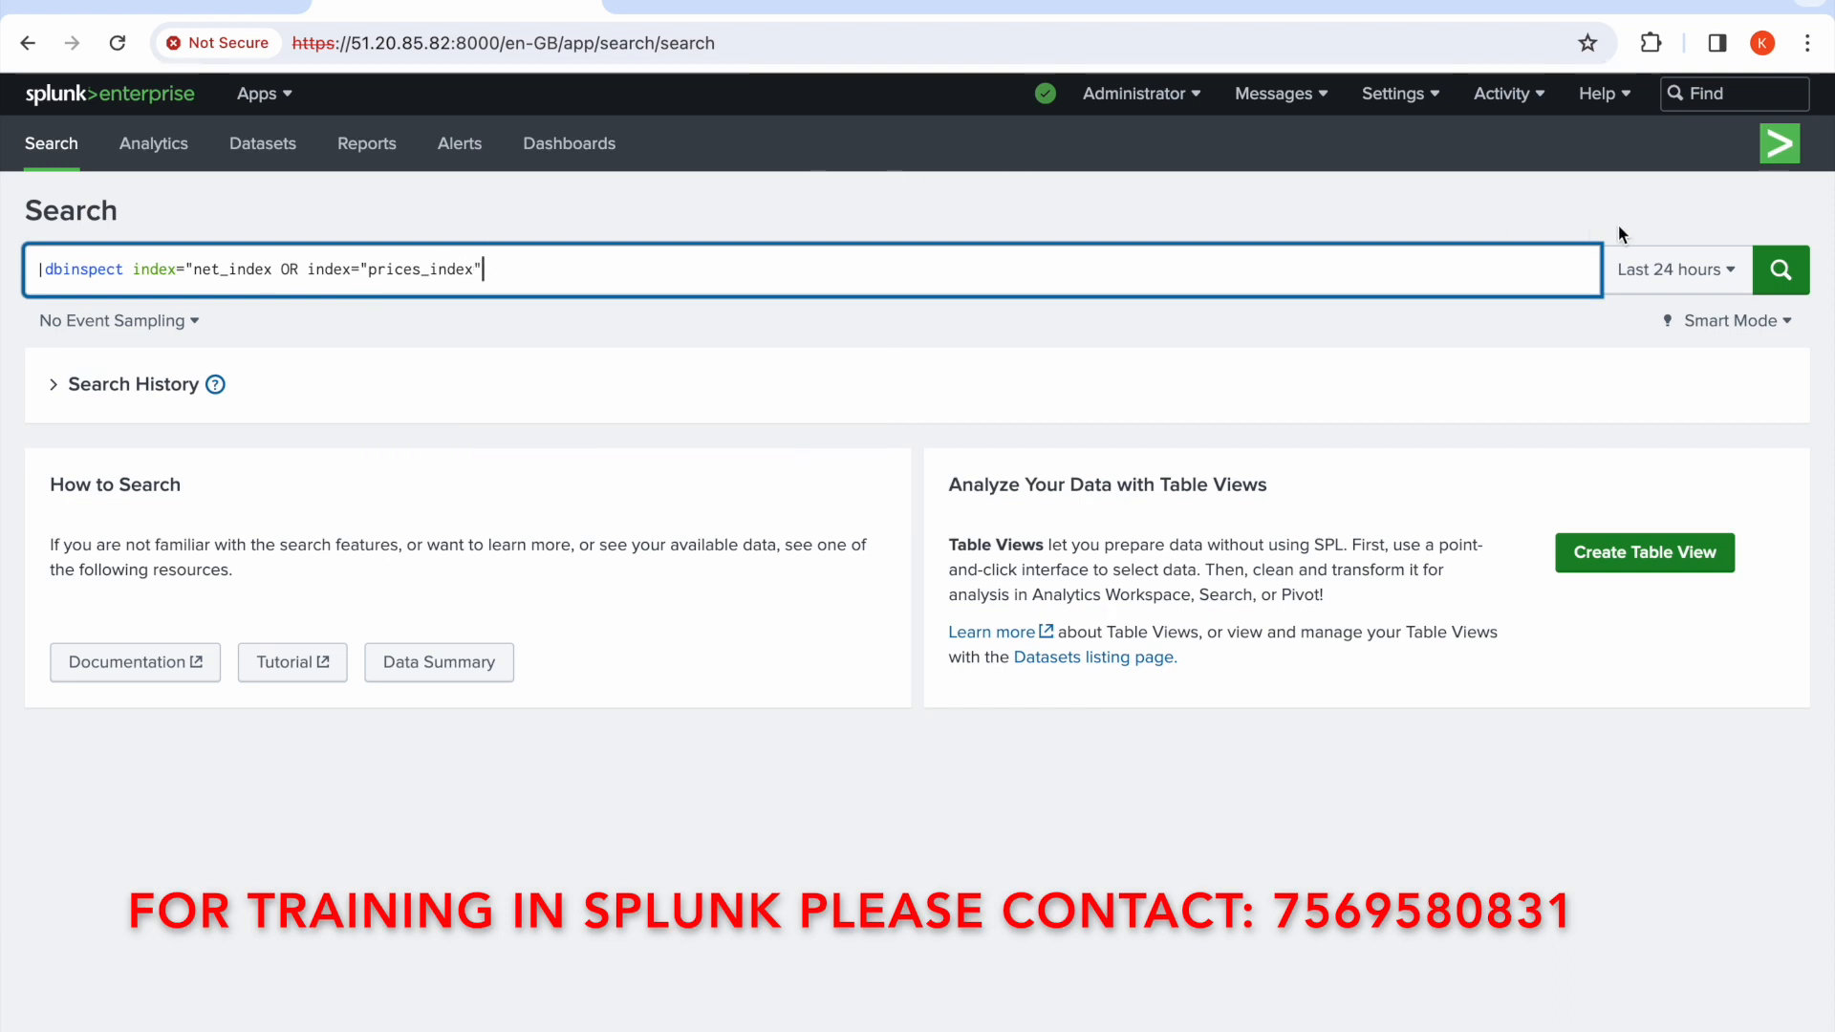
# Set the time range to All time and run the search
pyautogui.click(1673, 270)
pyautogui.click(1615, 397)
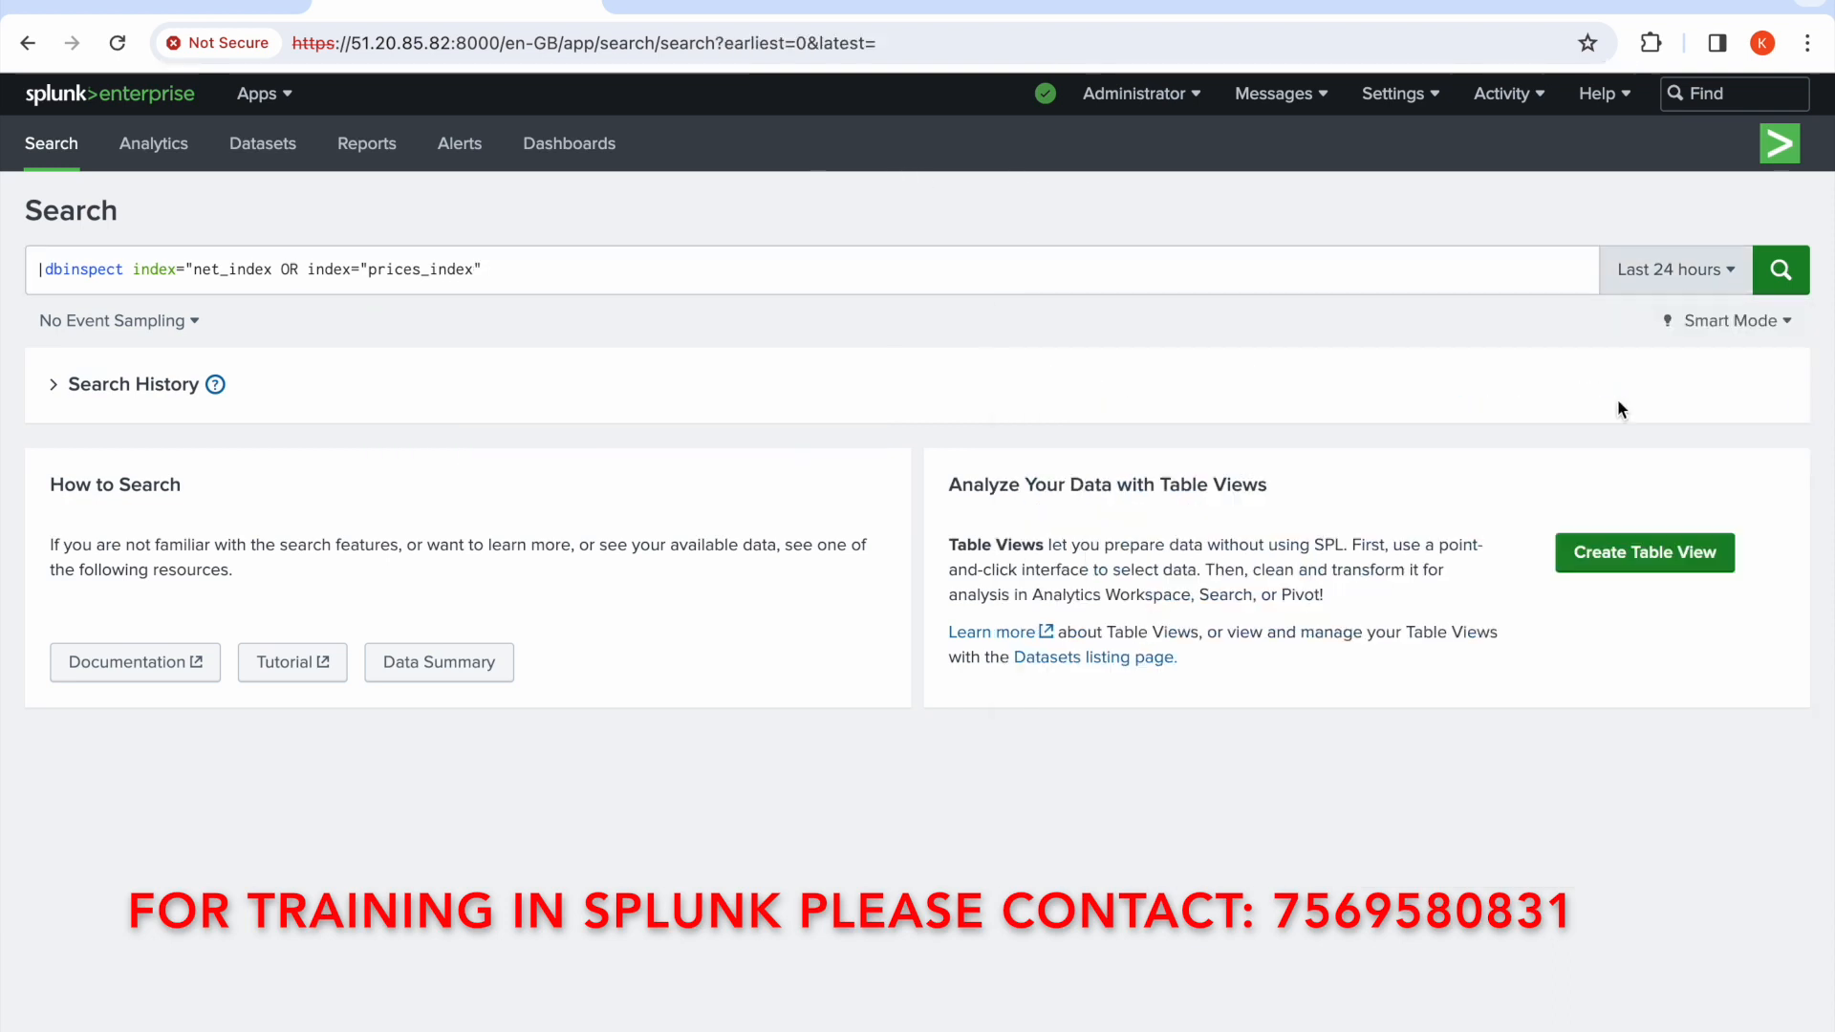
pyautogui.click(1778, 287)
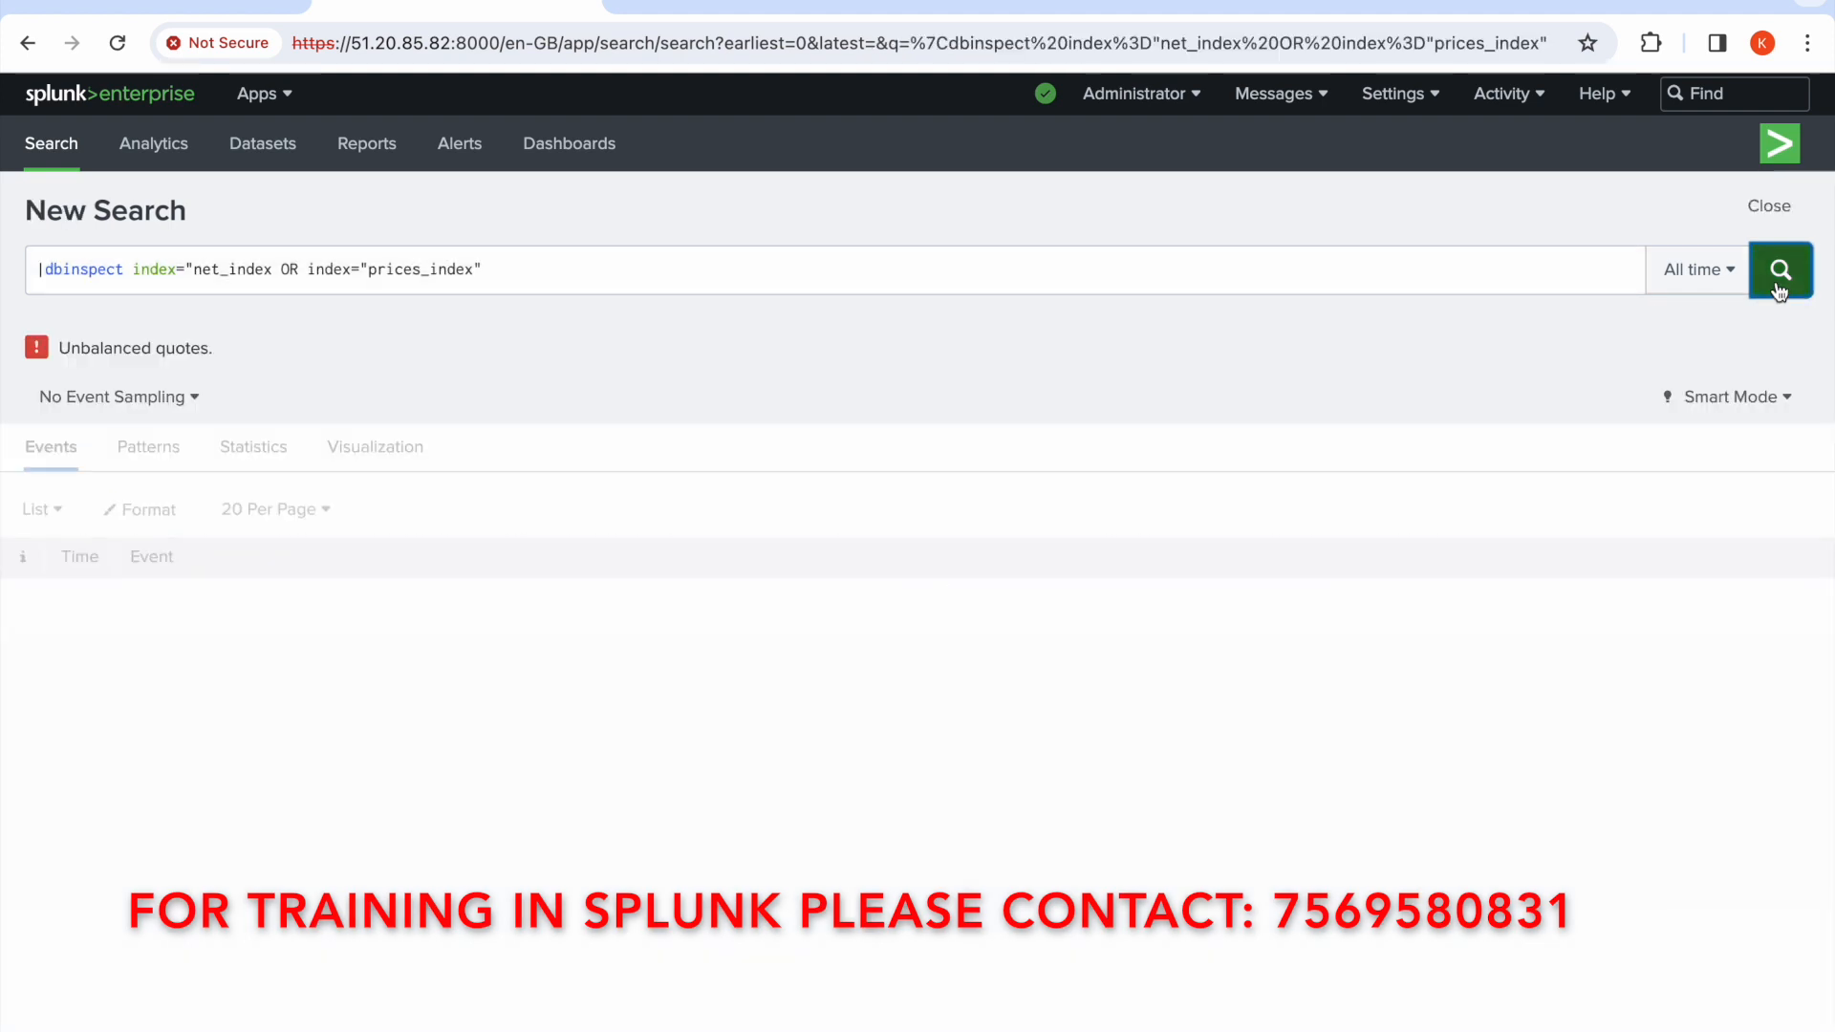
# Add the missing closing quote after net_index in the query and rerun the search
pyautogui.click(273, 270)
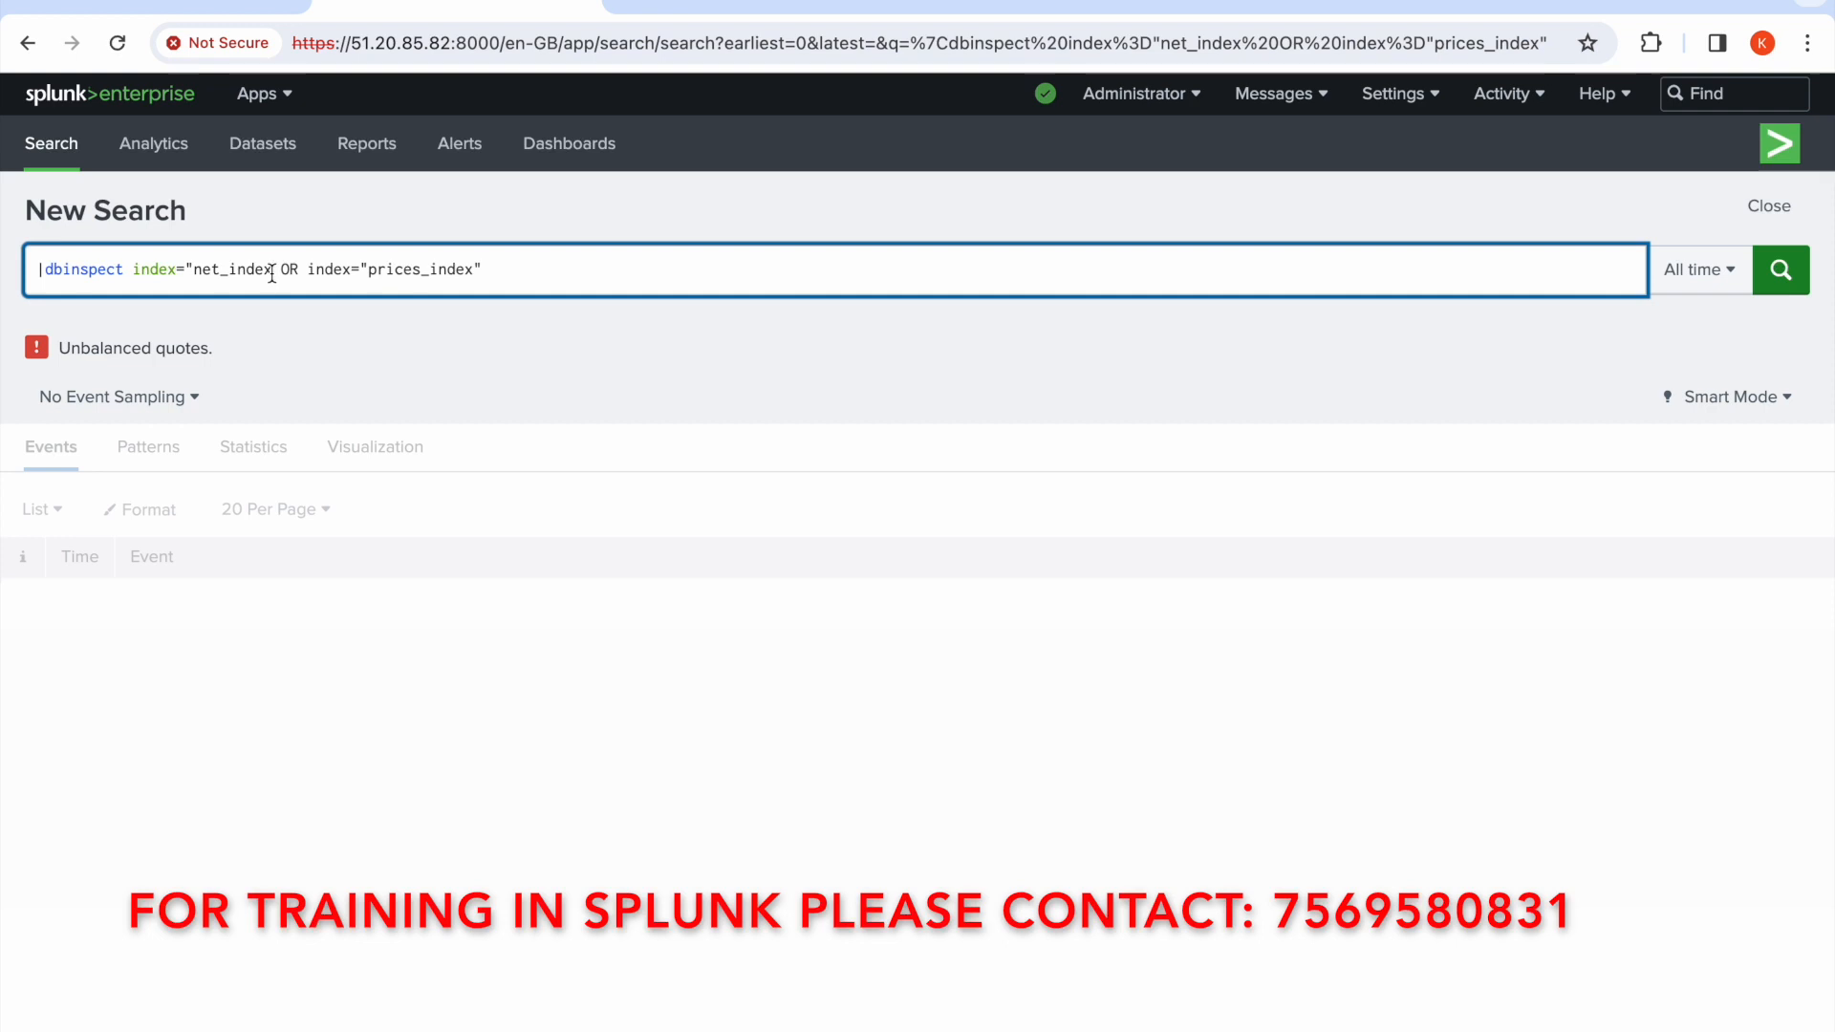
pyautogui.write('"')
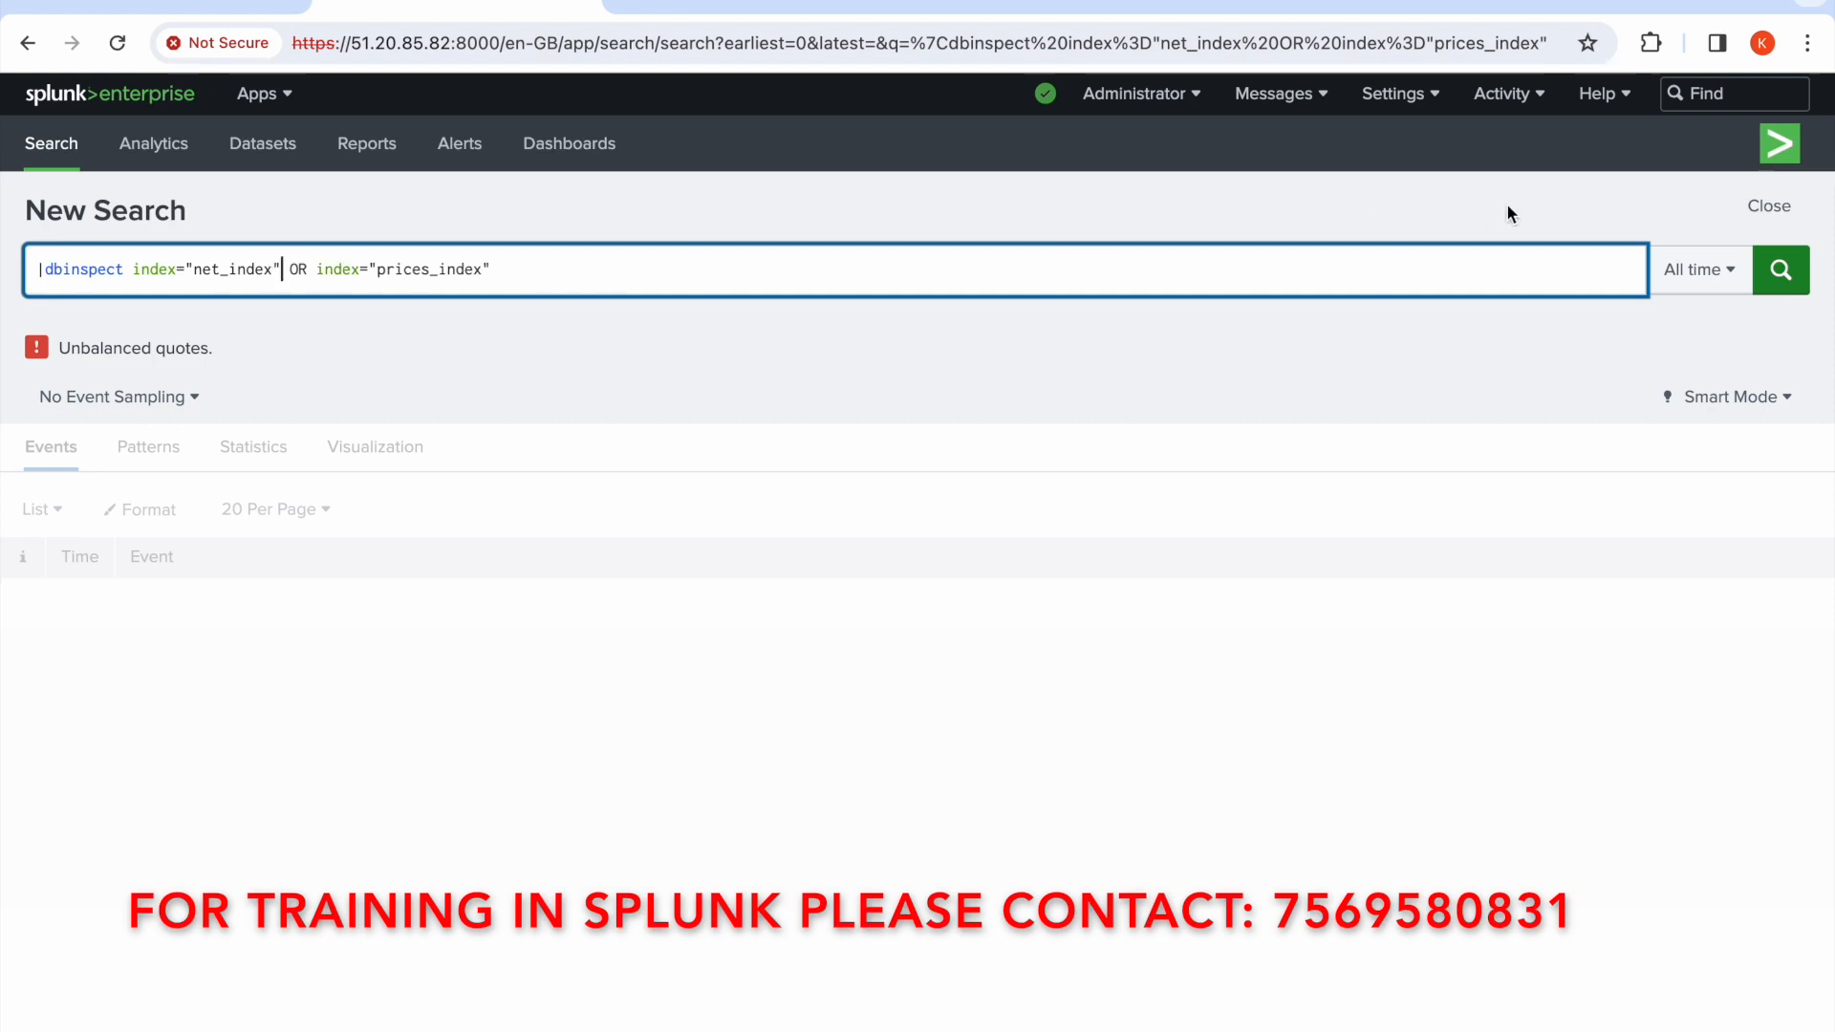
pyautogui.click(1778, 272)
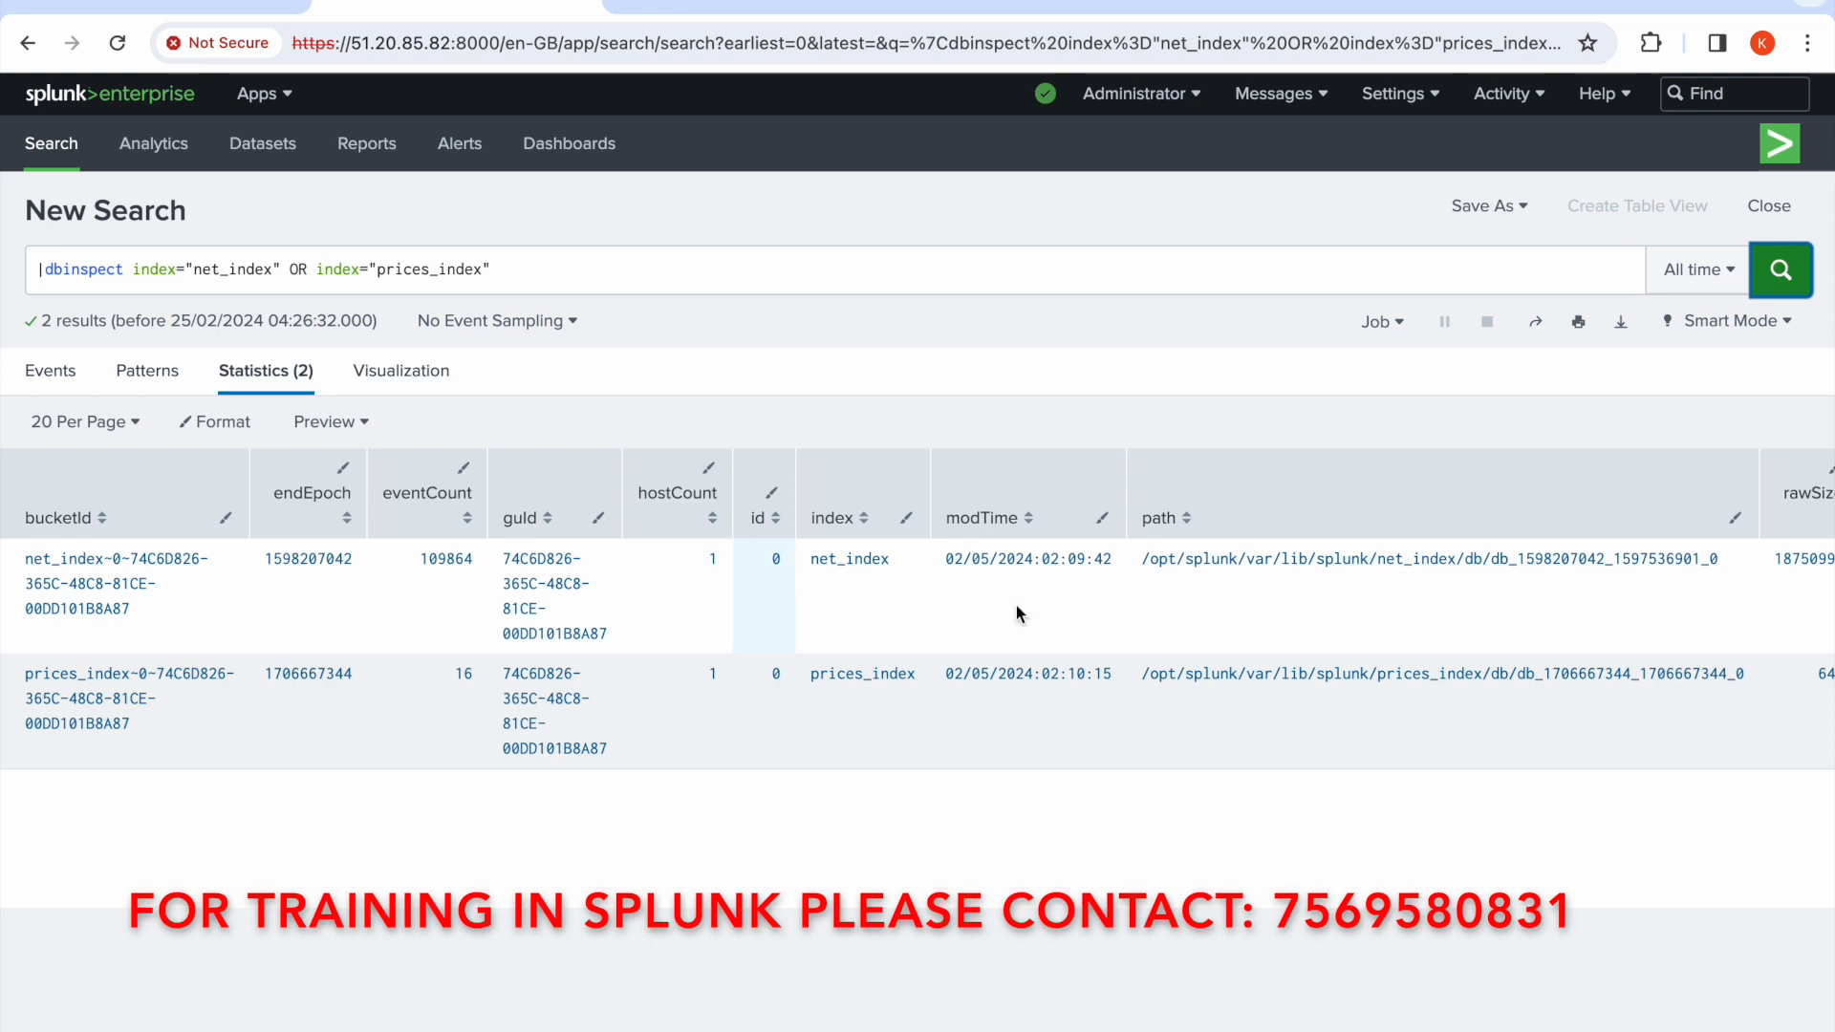
# Scroll across the dbinspect statistics table to examine the bucket columns for both indexes
pyautogui.hscroll(3, 1188, 615)
pyautogui.hscroll(7, 1188, 615)
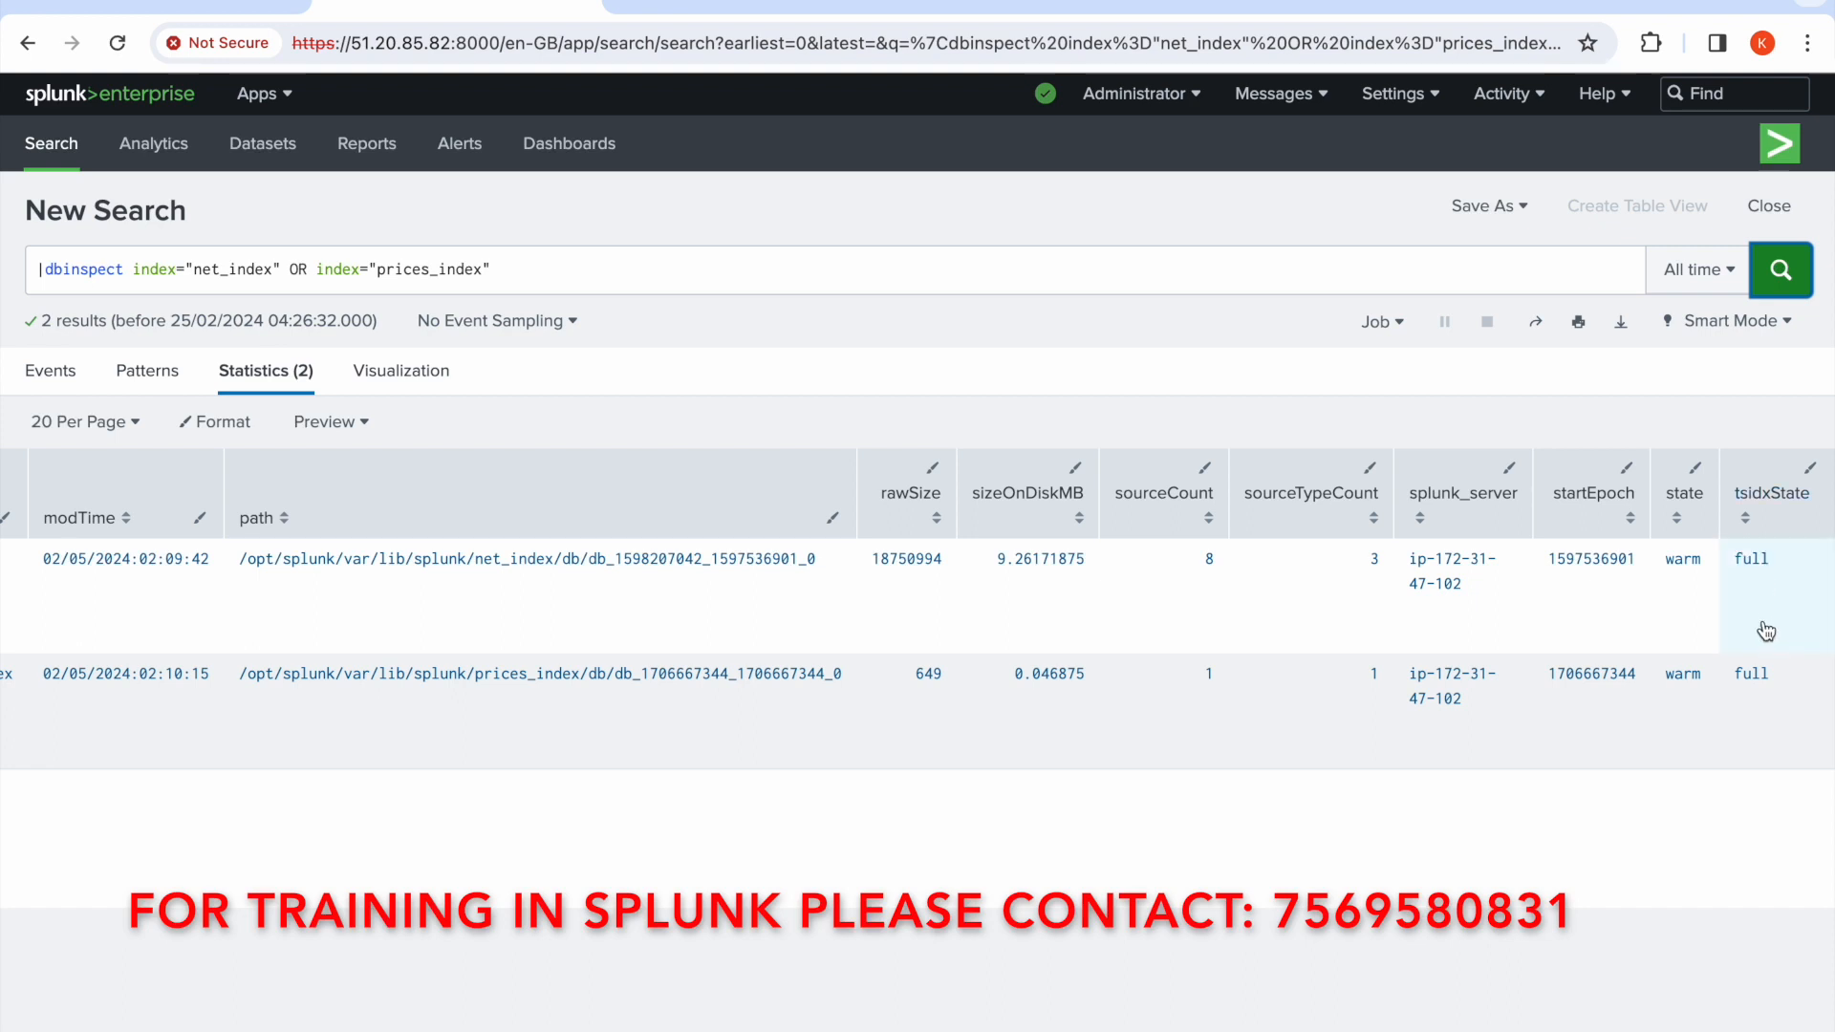
pyautogui.hscroll(-10, 1767, 631)
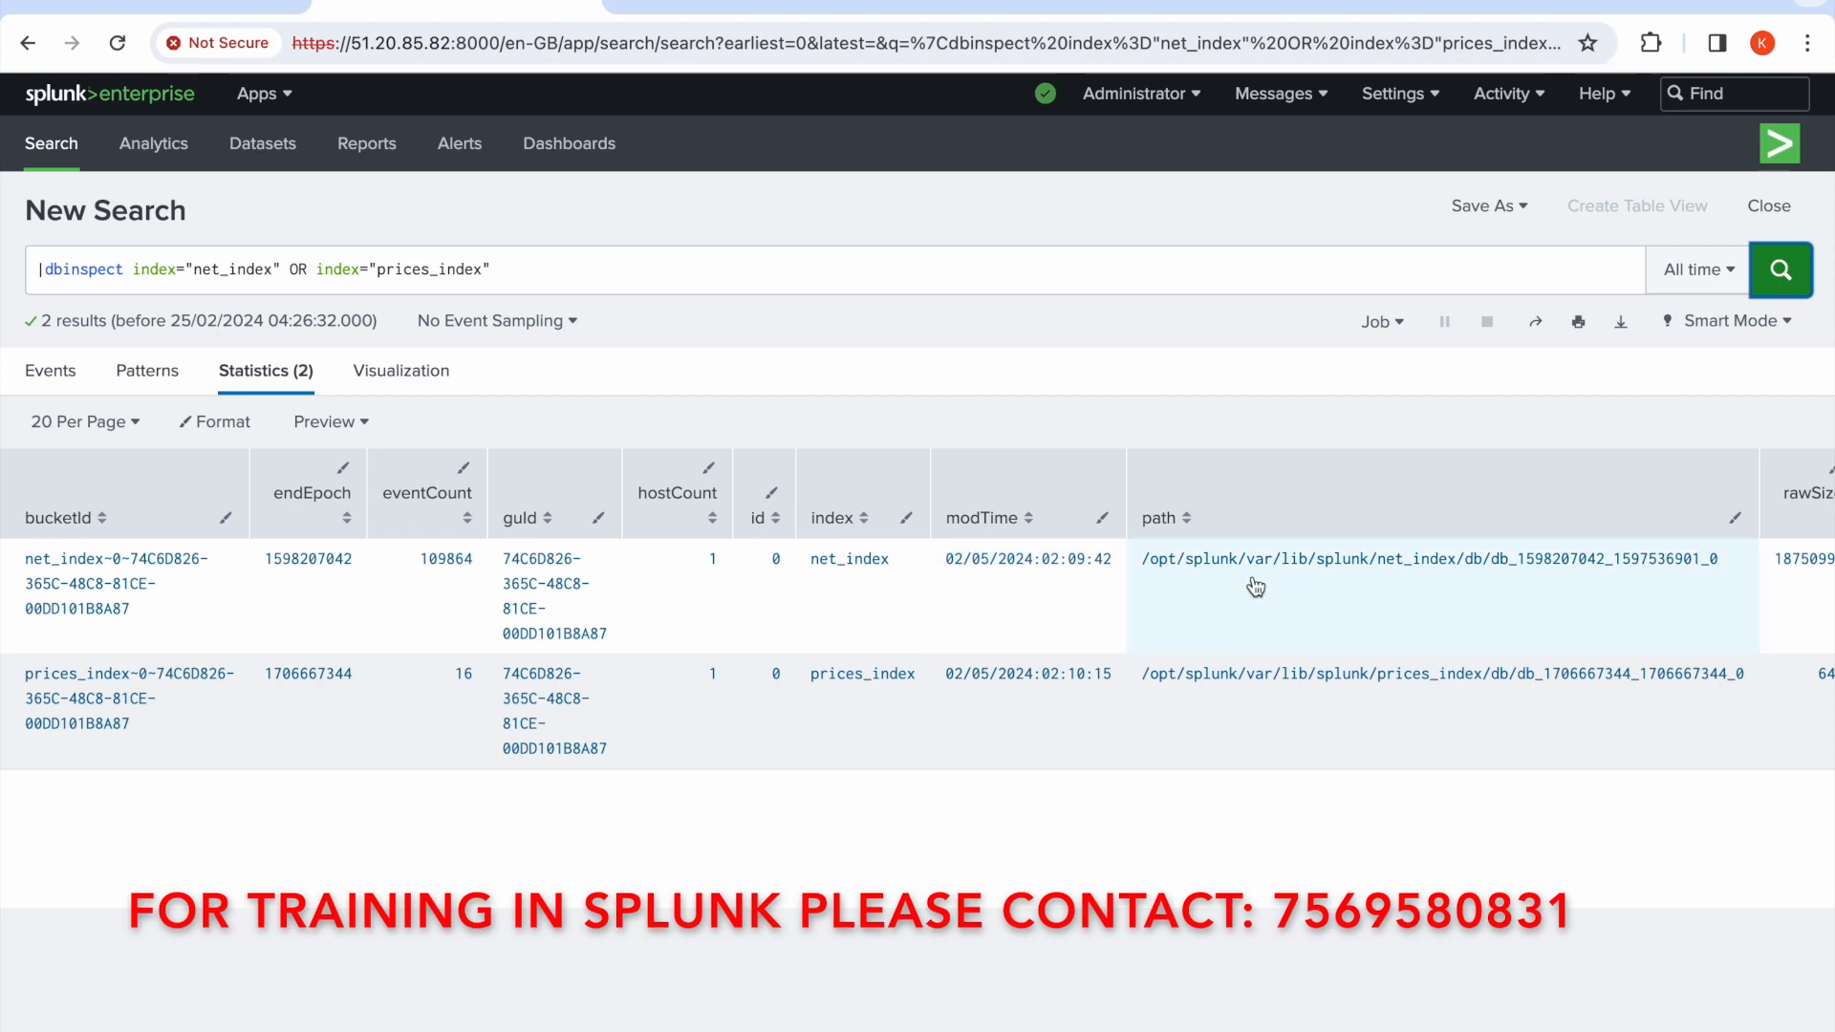
pyautogui.hscroll(5, 1436, 585)
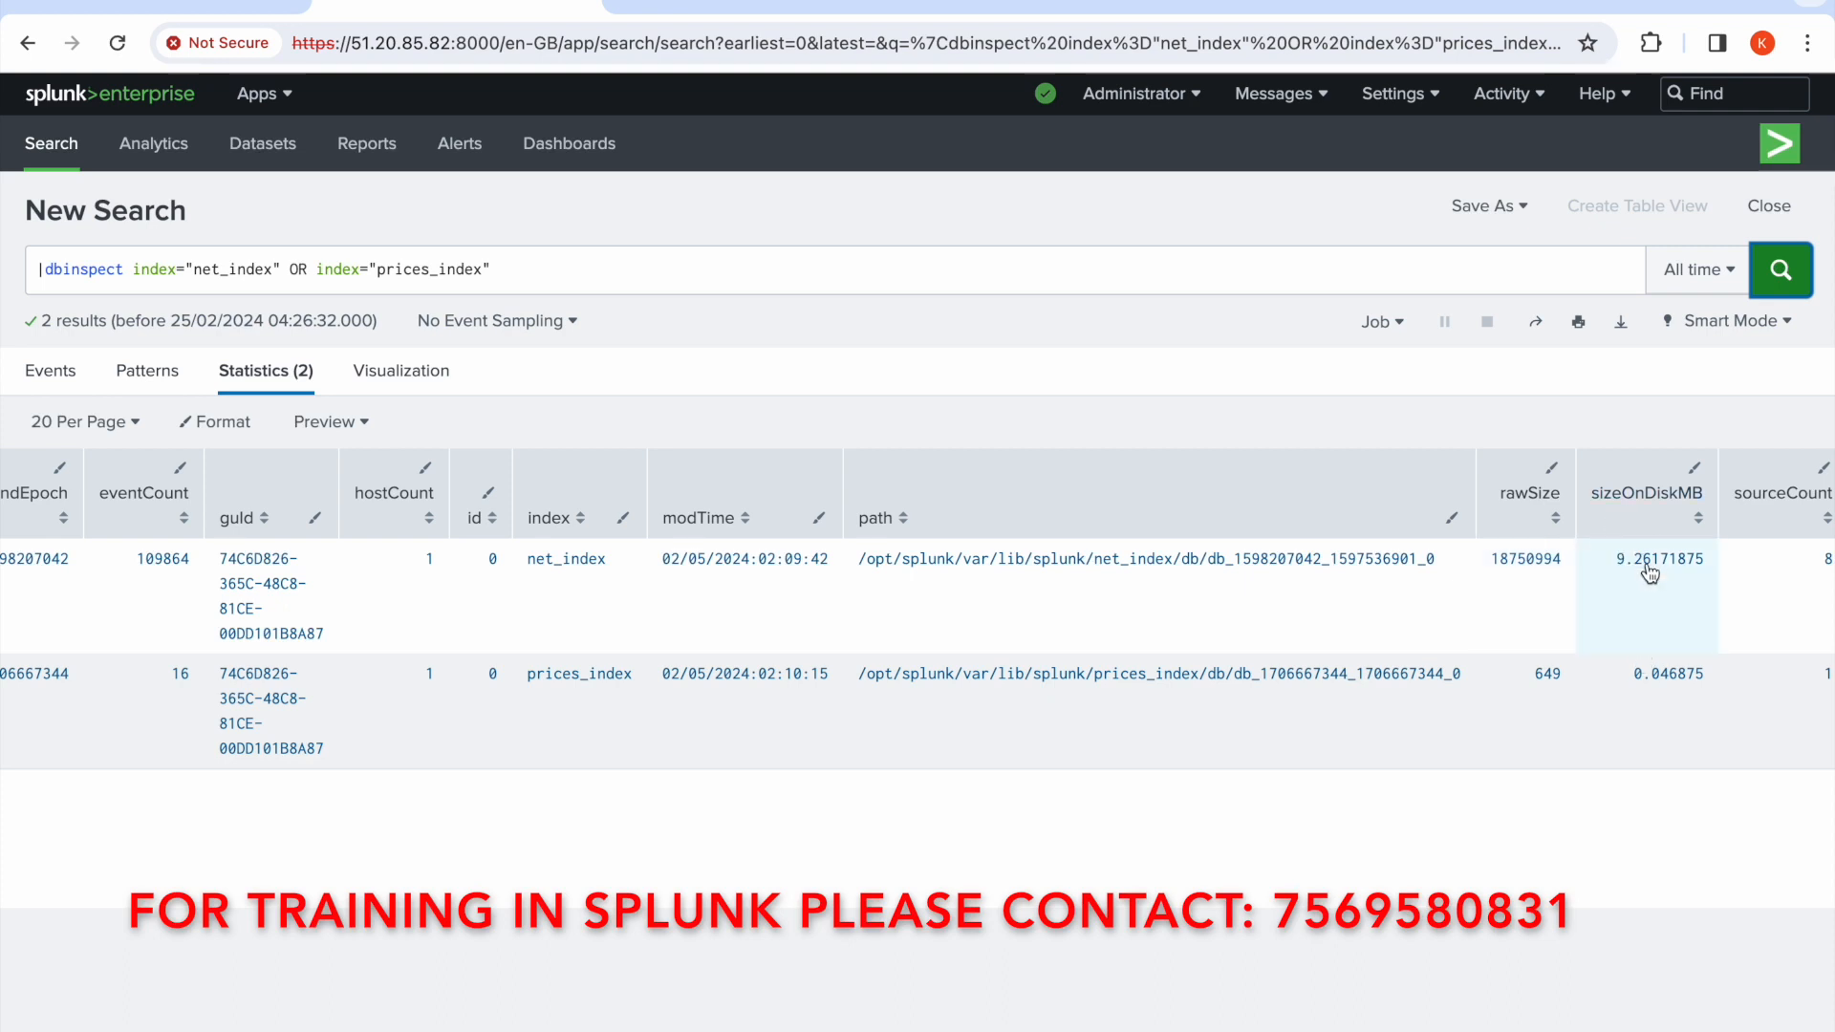
pyautogui.hscroll(5, 1651, 574)
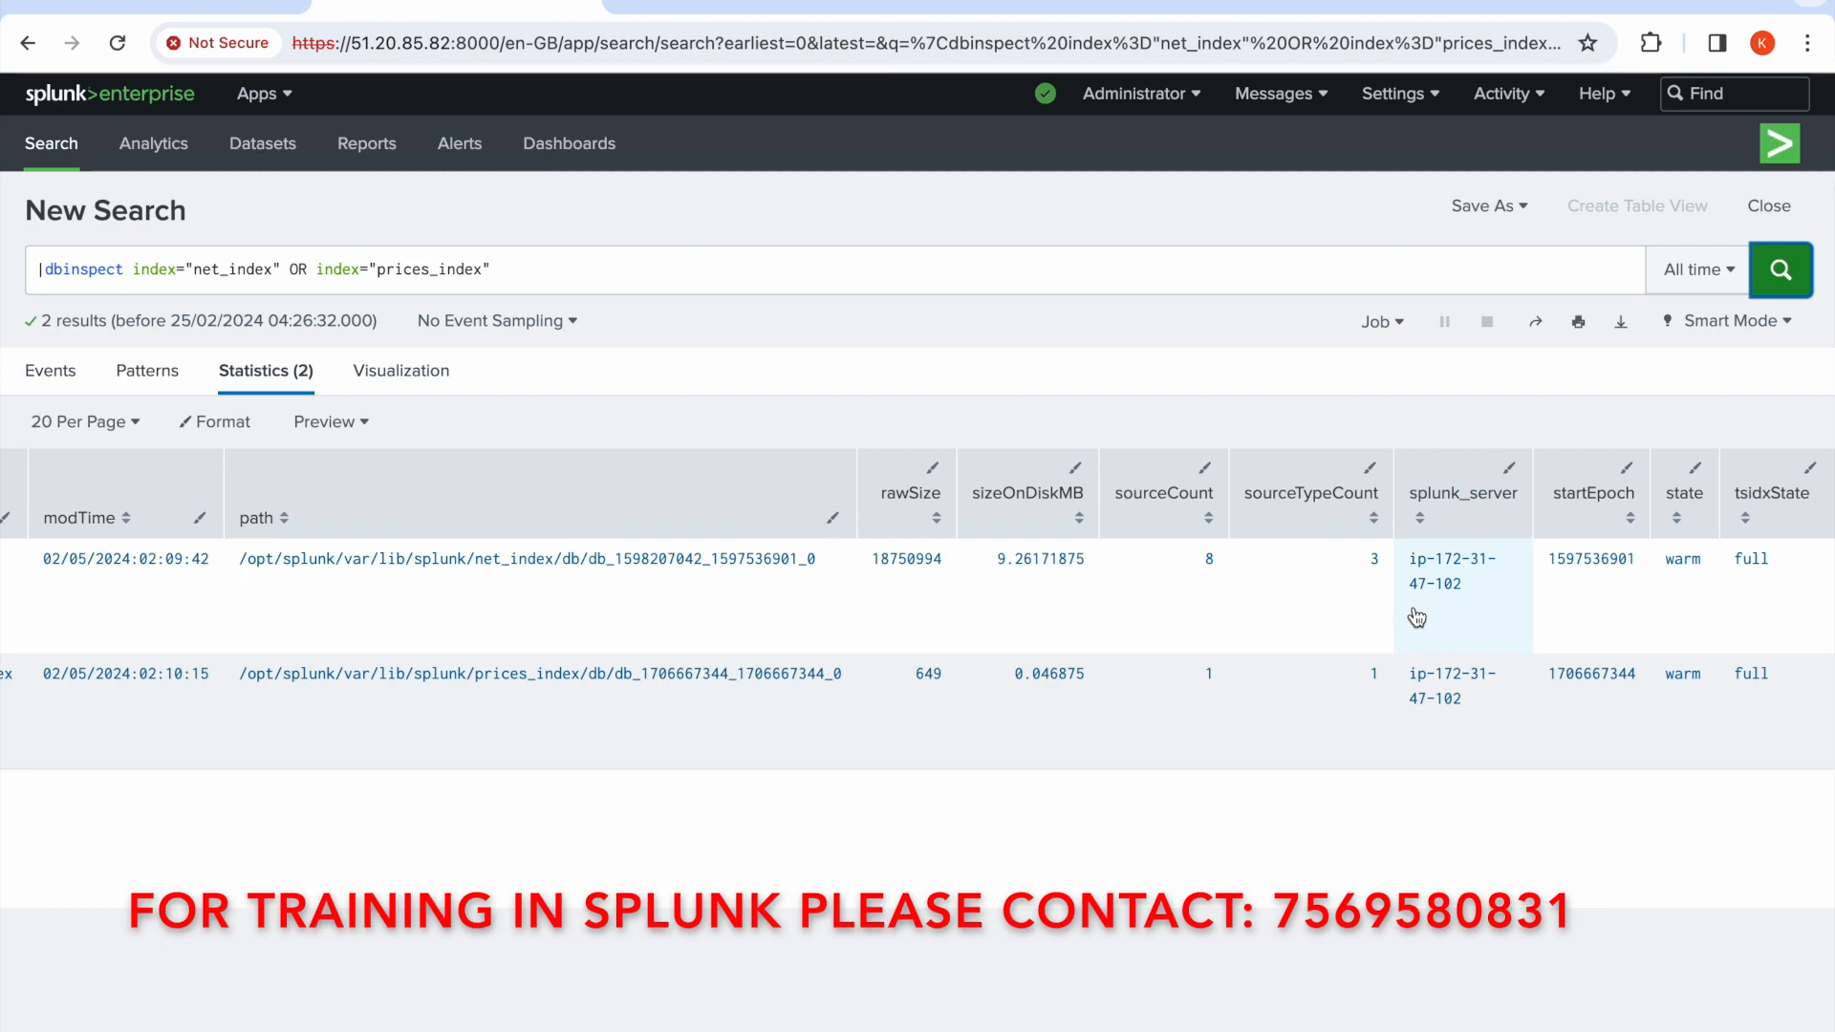
pyautogui.hscroll(-10, 1417, 618)
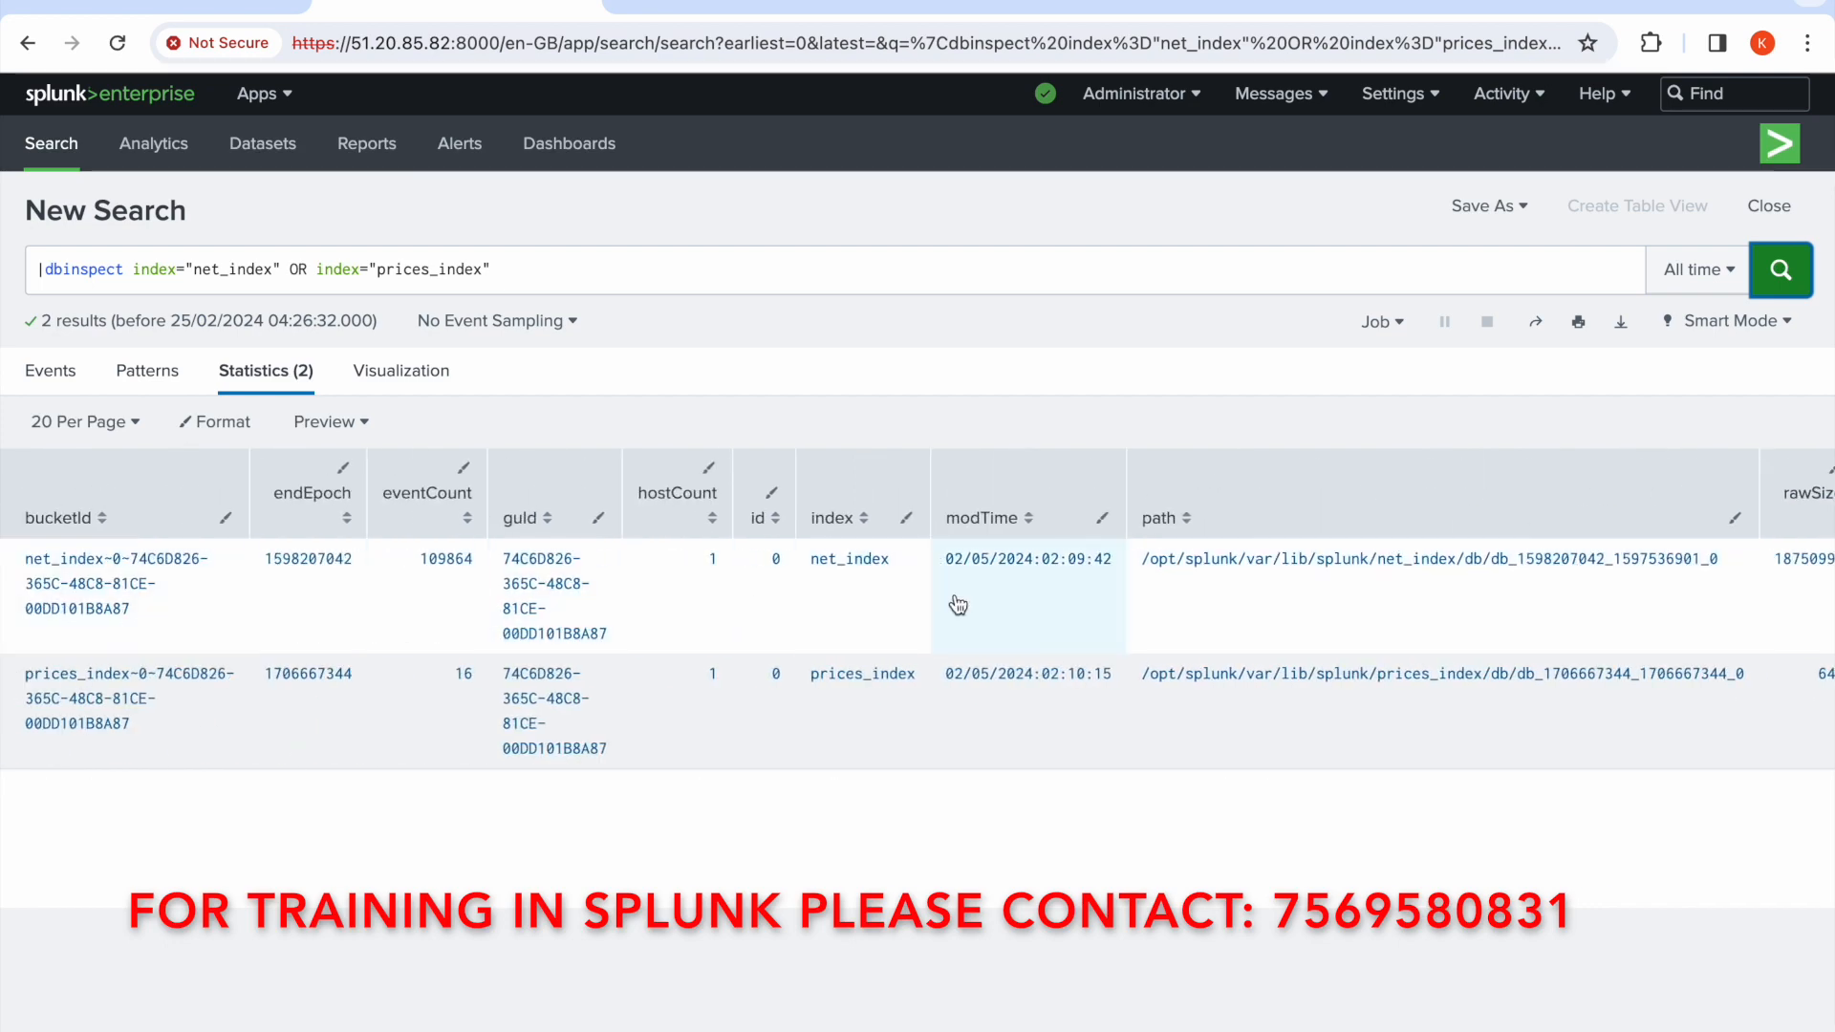
pyautogui.hscroll(10, 956, 604)
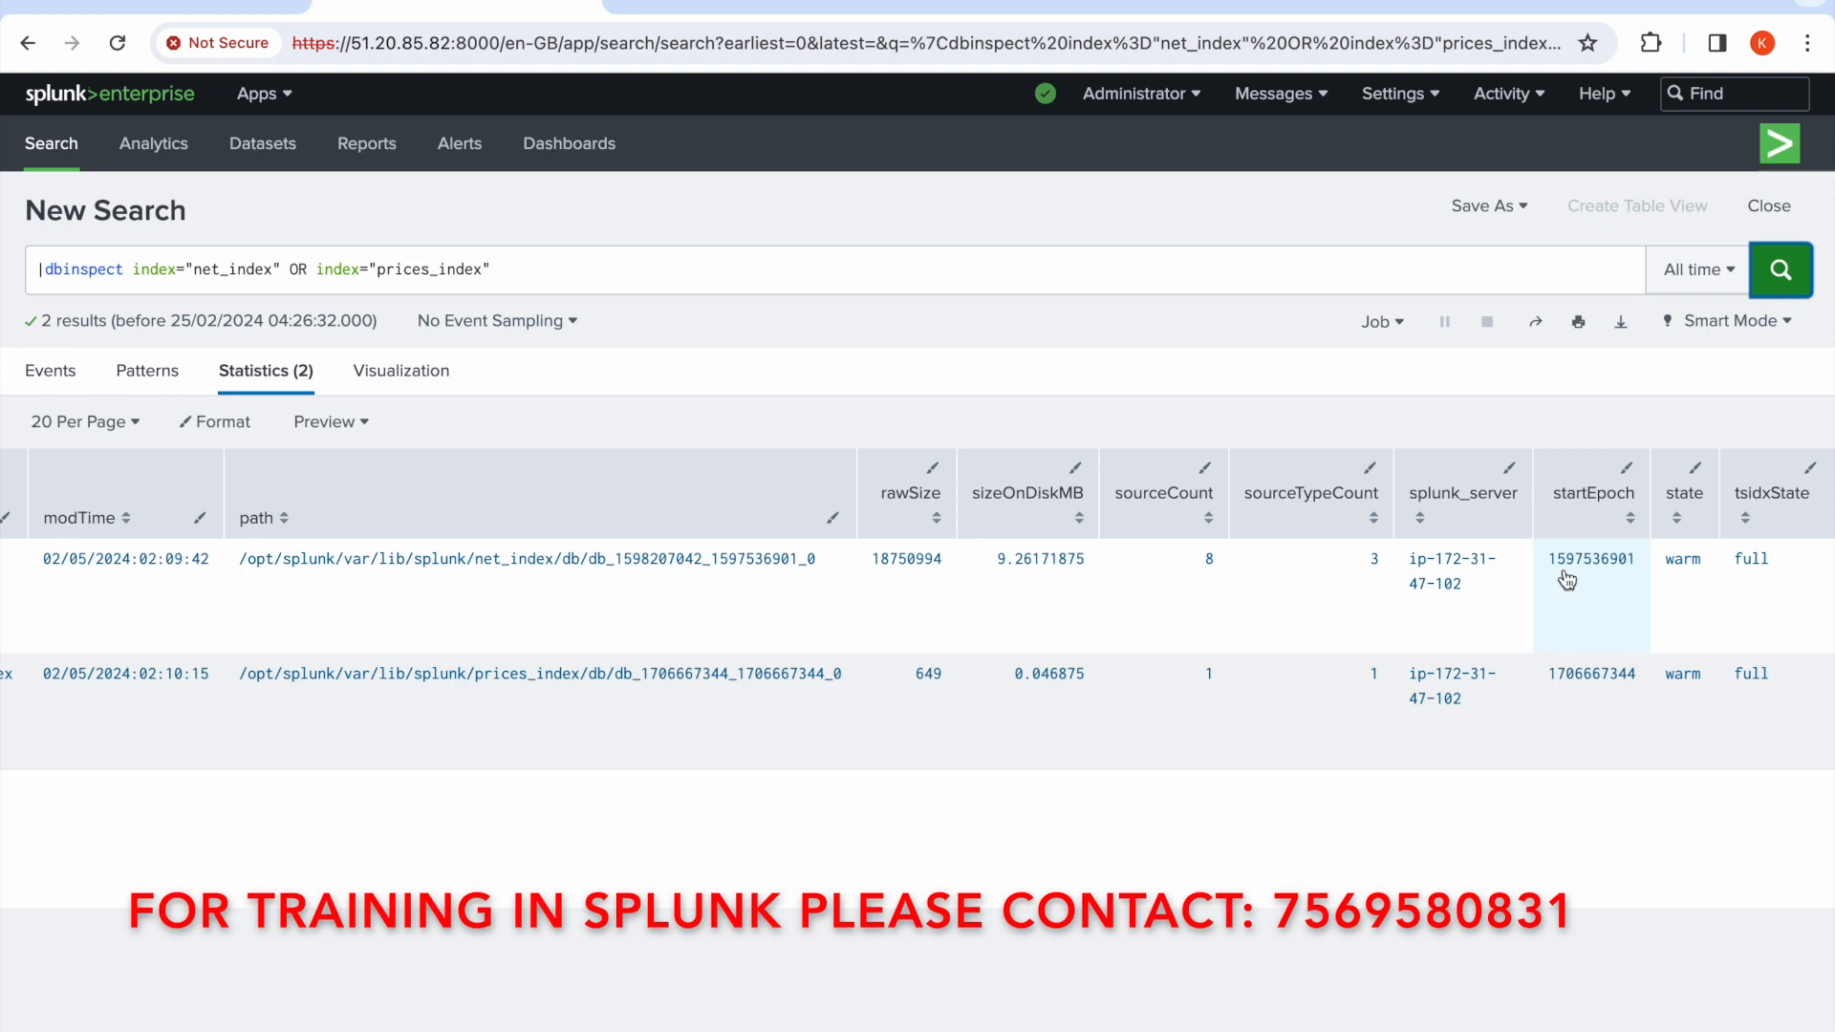
pyautogui.hscroll(-8, 1568, 581)
pyautogui.hscroll(-1, 1568, 580)
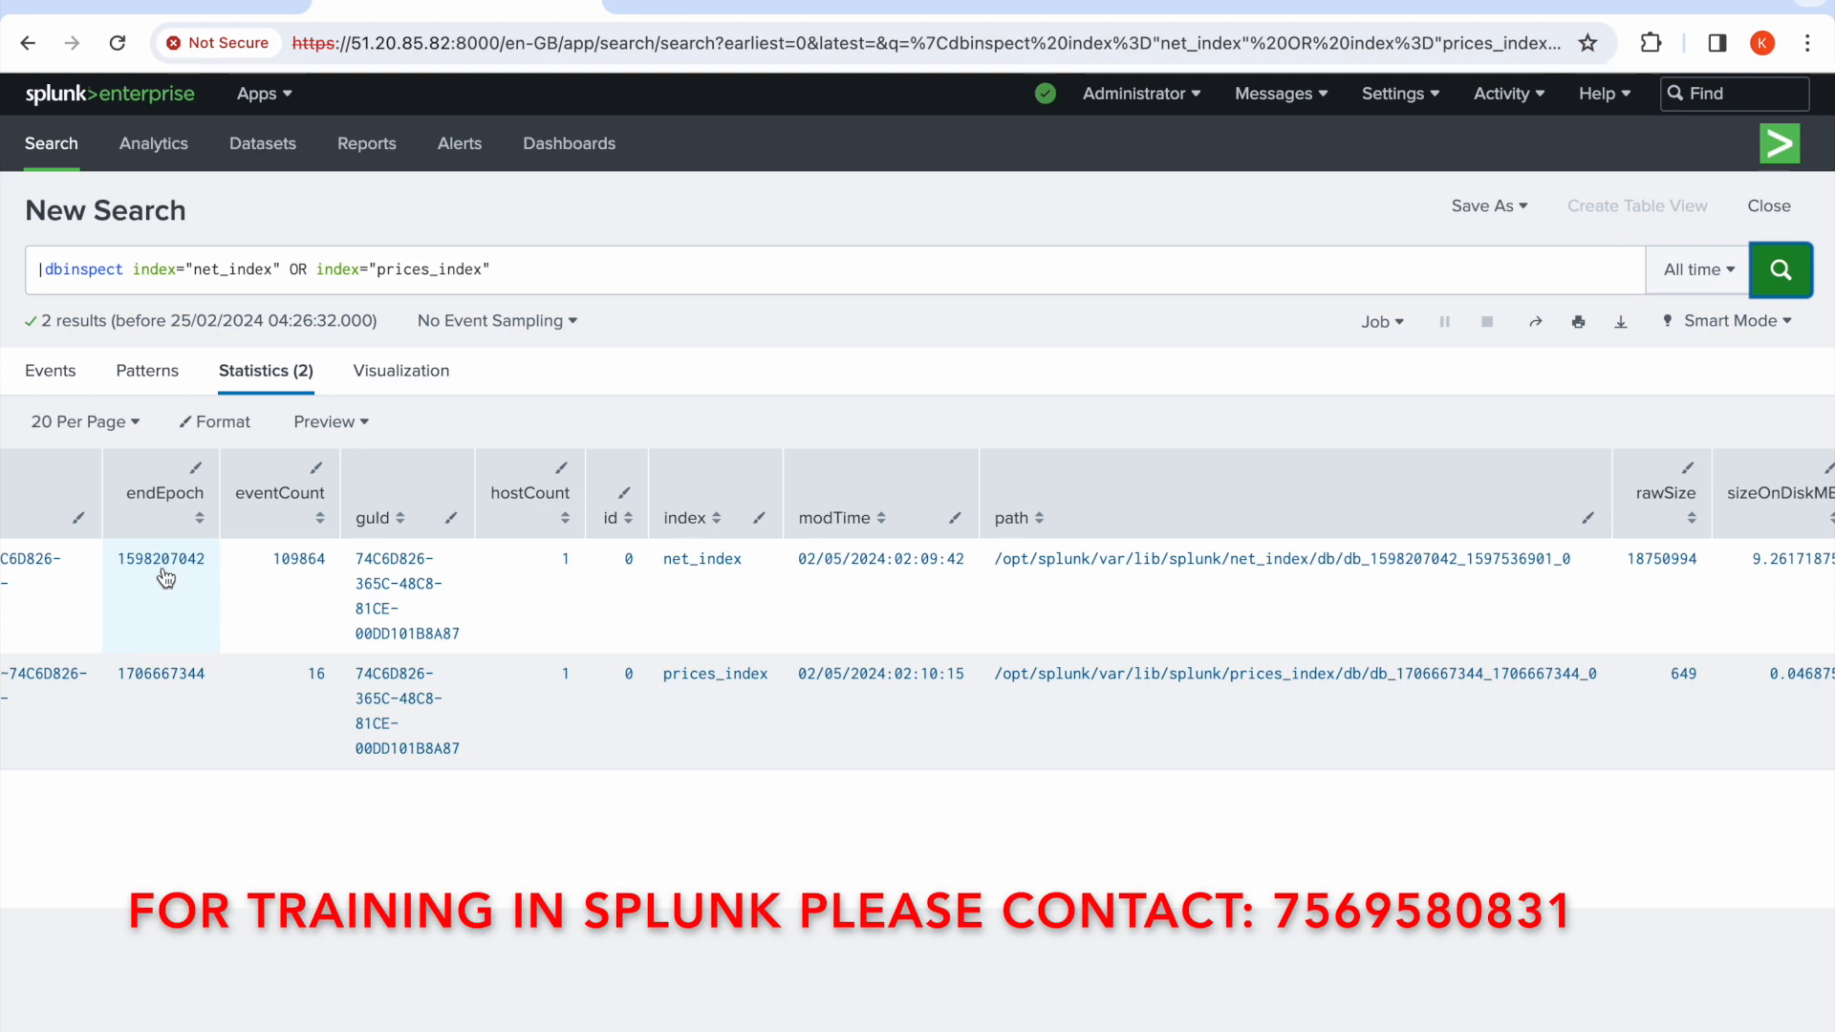
pyautogui.hscroll(8, 165, 573)
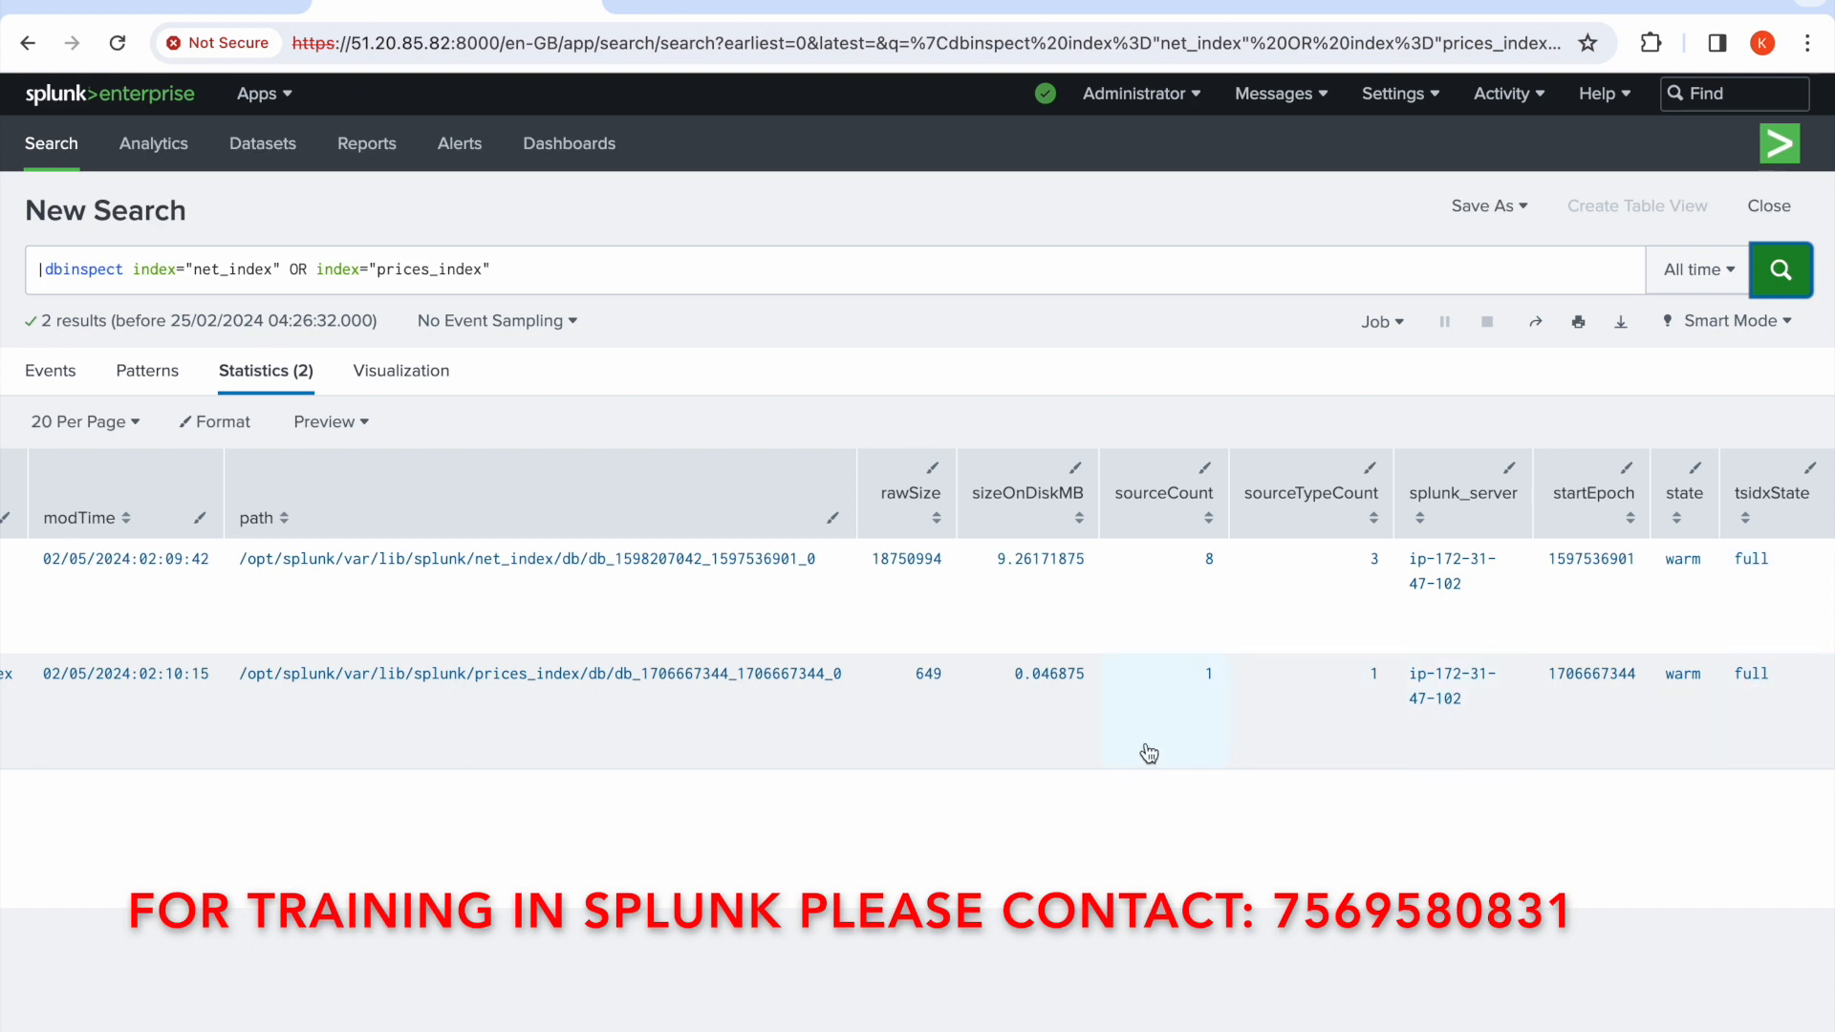
pyautogui.hscroll(-10, 1149, 754)
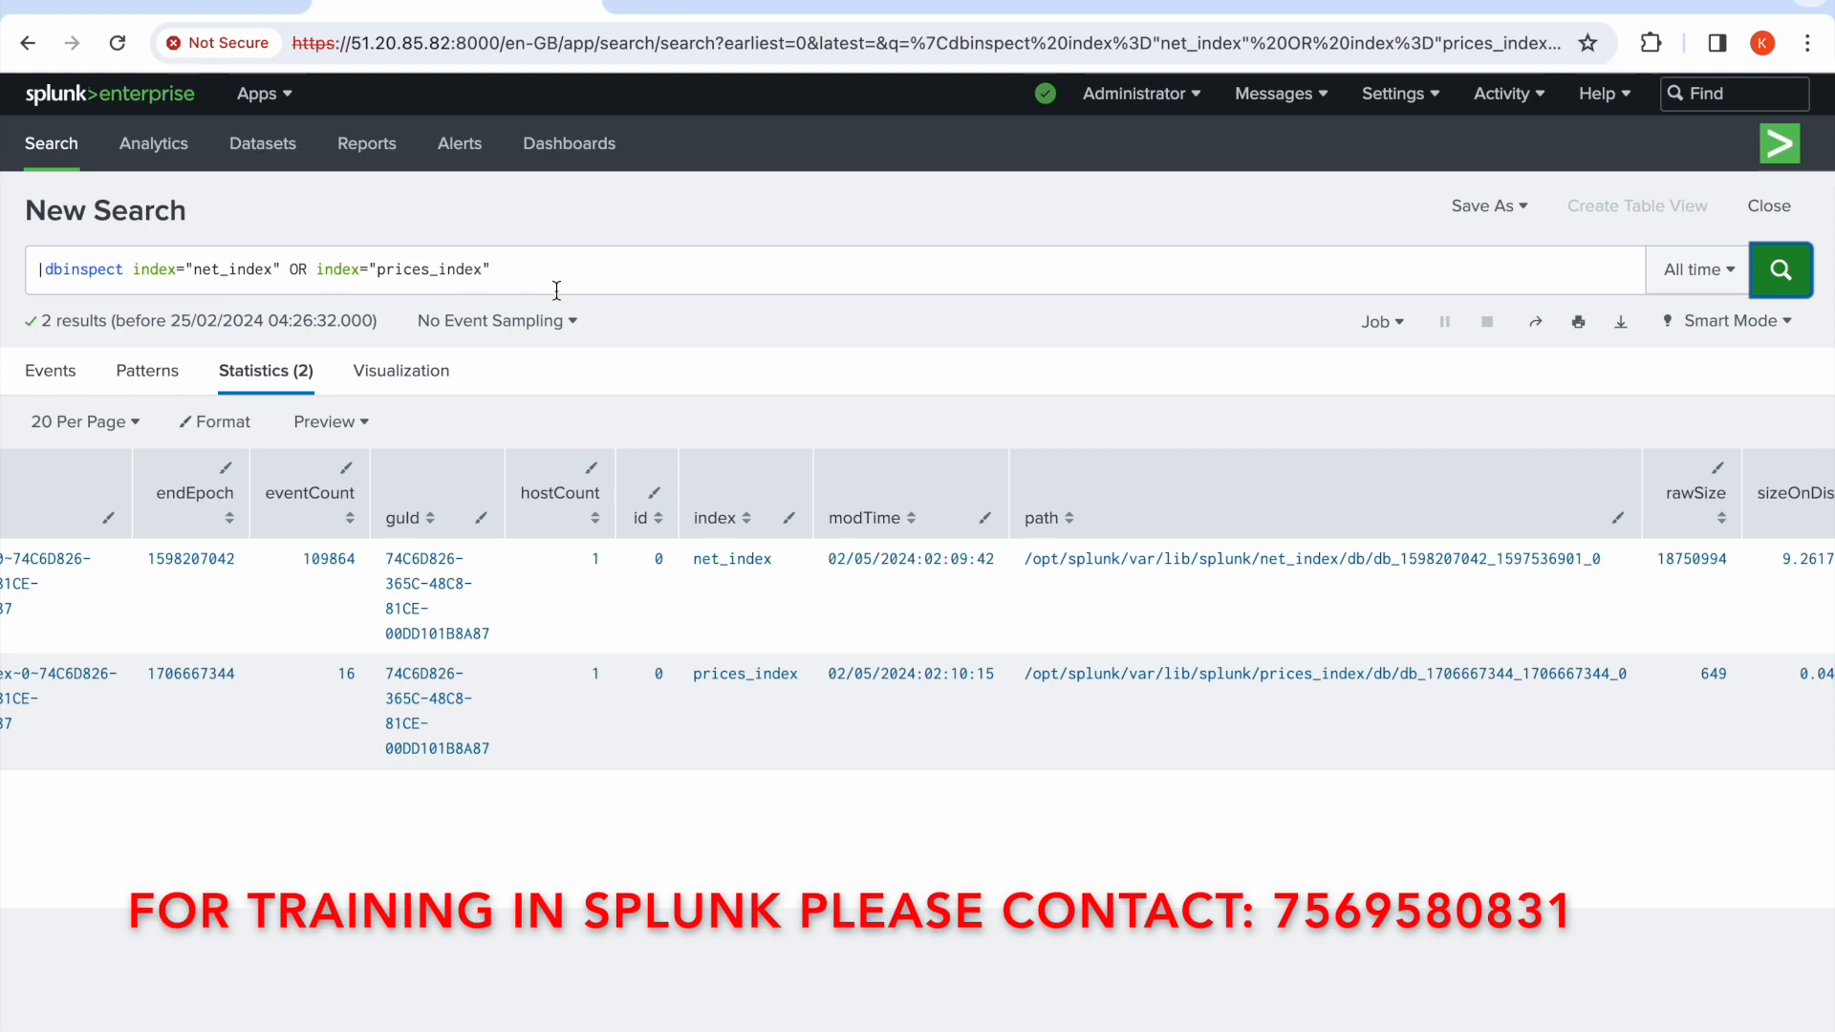
# Replace the query with |dbinspect index=* and run the search across all indexes
pyautogui.click(515, 264)
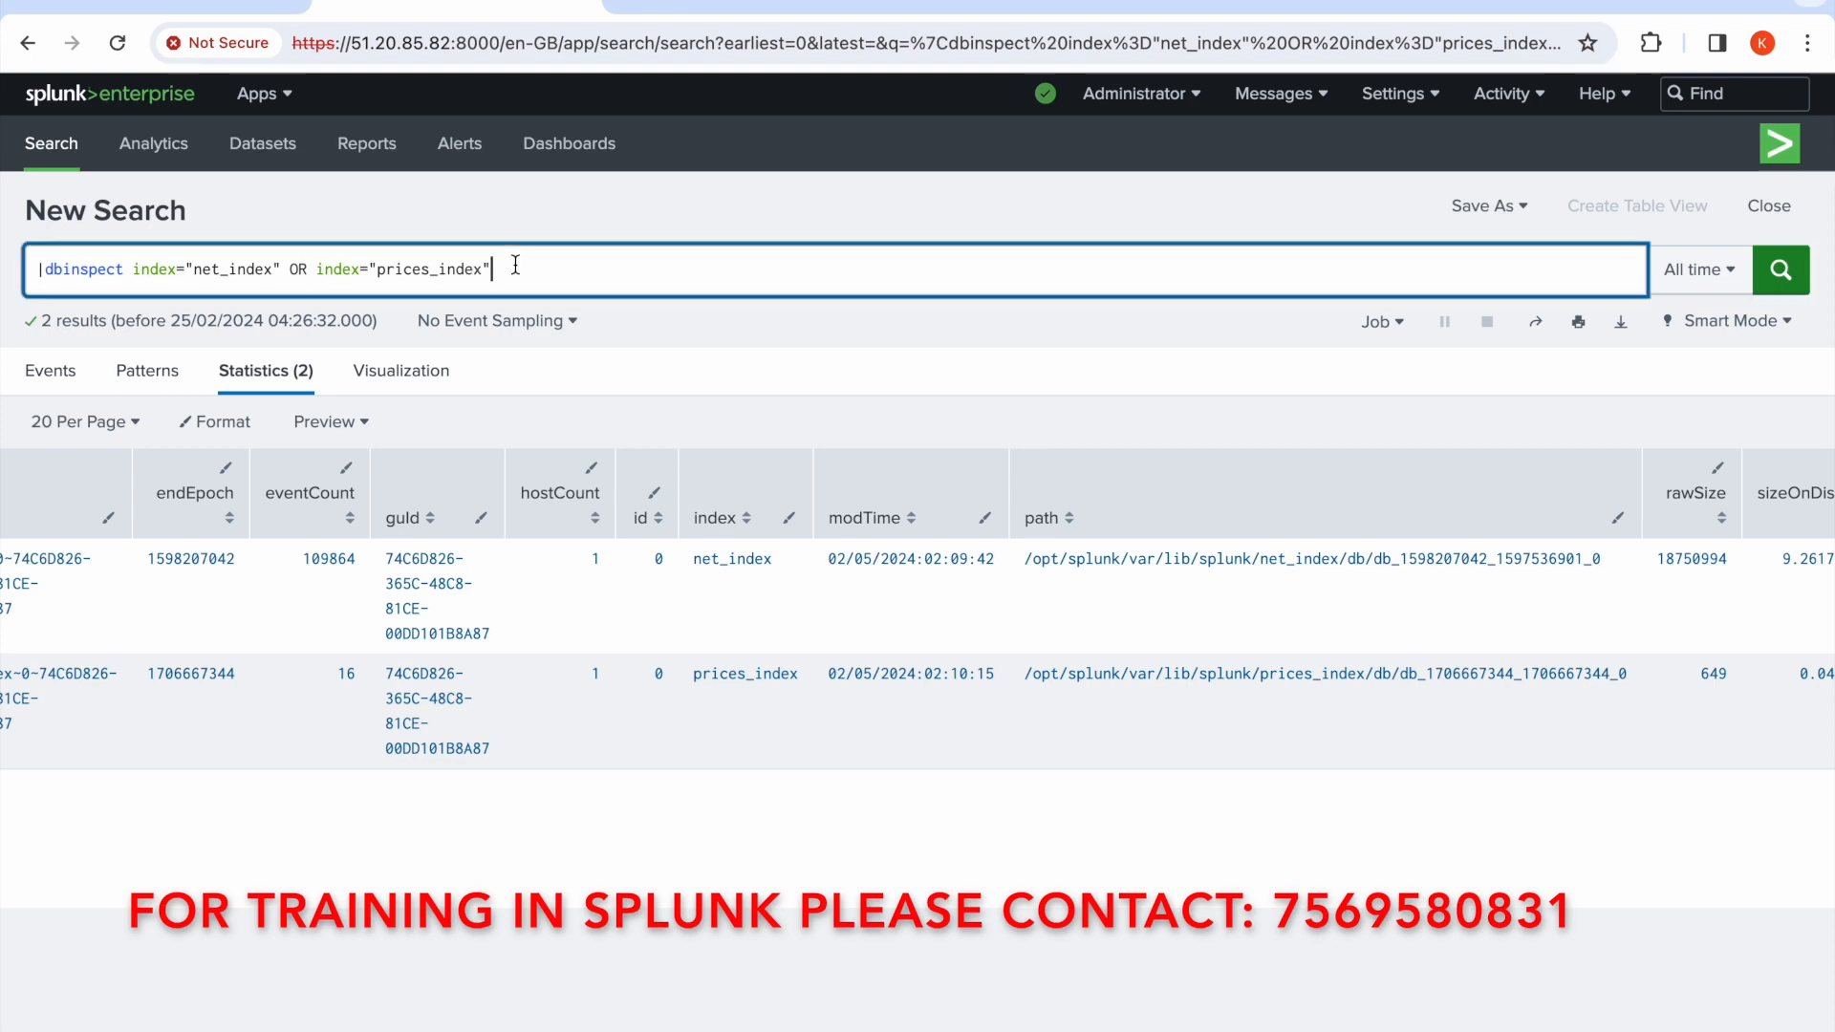
pyautogui.press('BackSpace')
pyautogui.press('BackSpace')
pyautogui.press('BackSpace')
pyautogui.press('BackSpace')
pyautogui.press('BackSpace')
pyautogui.press('BackSpace')
pyautogui.press('BackSpace')
pyautogui.press('BackSpace')
pyautogui.press('BackSpace')
pyautogui.press('BackSpace')
pyautogui.press('BackSpace')
pyautogui.press('BackSpace')
pyautogui.press('BackSpace')
pyautogui.press('BackSpace')
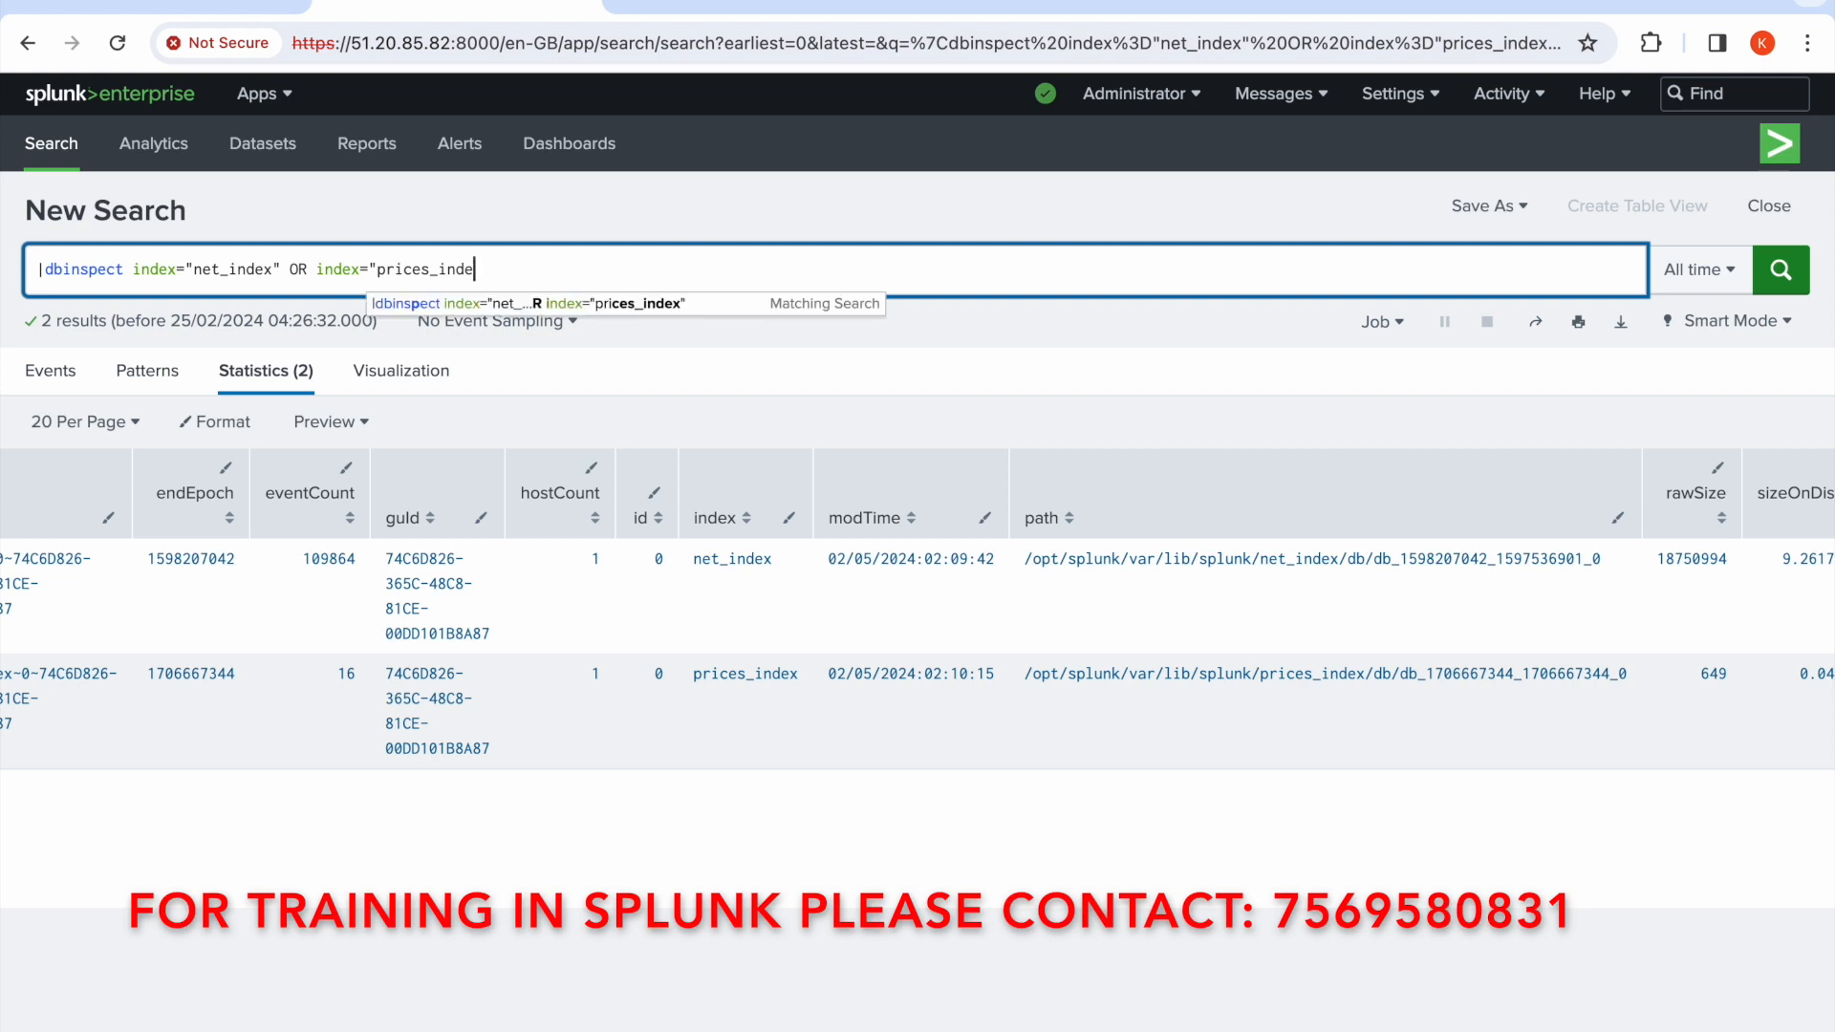
pyautogui.press('BackSpace')
pyautogui.press('BackSpace')
pyautogui.press('BackSpace')
pyautogui.press('BackSpace')
pyautogui.press('BackSpace')
pyautogui.press('BackSpace')
pyautogui.press('BackSpace')
pyautogui.press('BackSpace')
pyautogui.press('BackSpace')
pyautogui.press('BackSpace')
pyautogui.press('BackSpace')
pyautogui.press('BackSpace')
pyautogui.press('BackSpace')
pyautogui.press('BackSpace')
pyautogui.press('BackSpace')
pyautogui.press('BackSpace')
pyautogui.press('BackSpace')
pyautogui.press('BackSpace')
pyautogui.press('BackSpace')
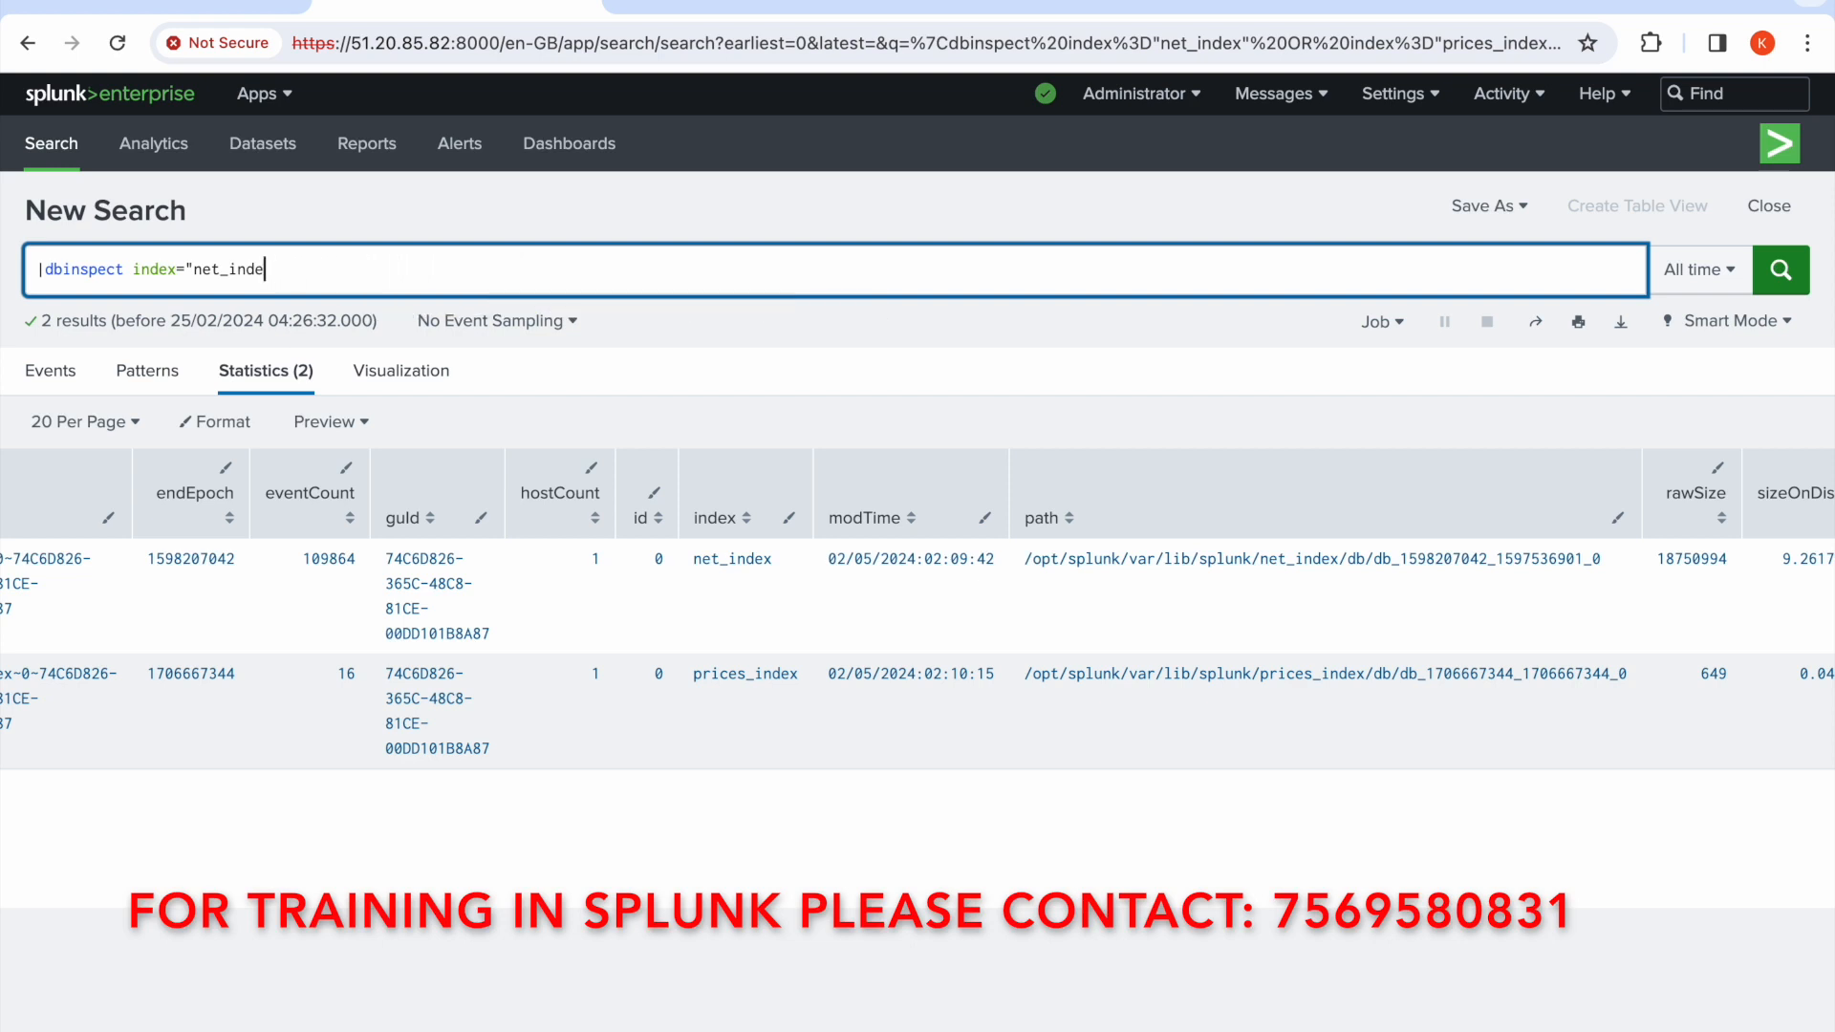
pyautogui.press('BackSpace')
pyautogui.press('BackSpace')
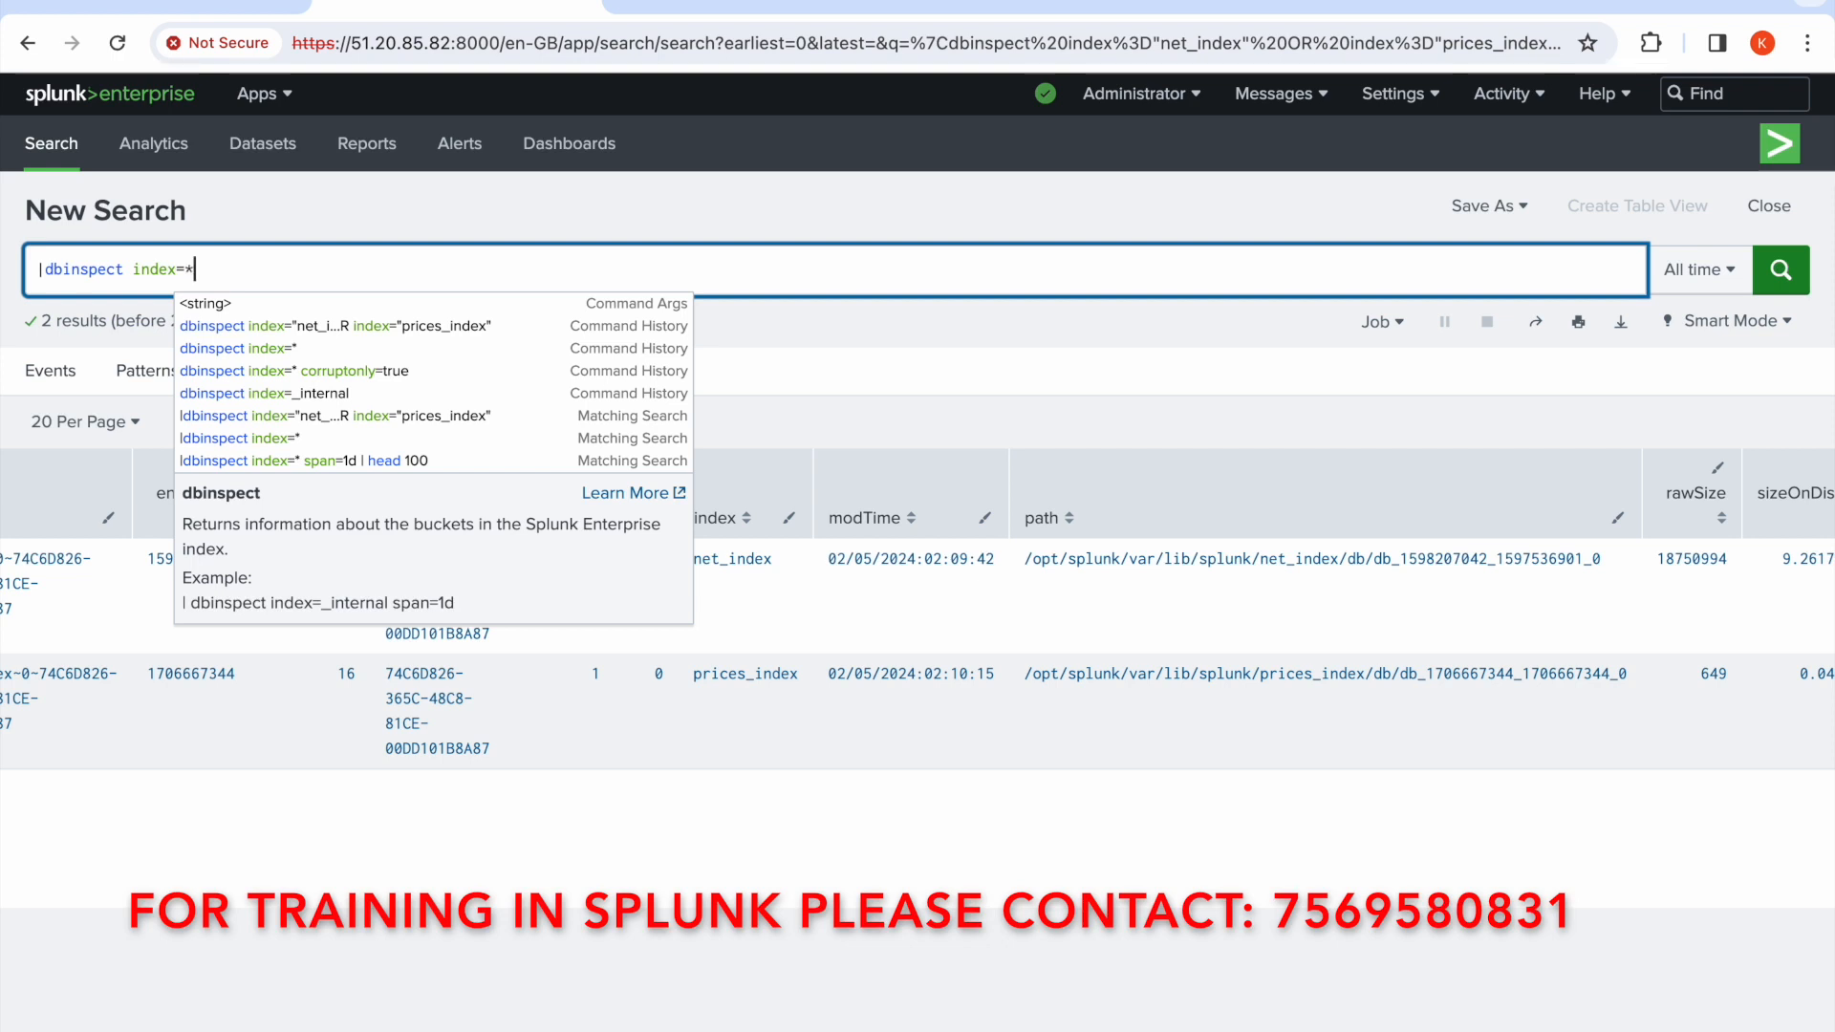
pyautogui.click(1782, 271)
pyautogui.click(1781, 272)
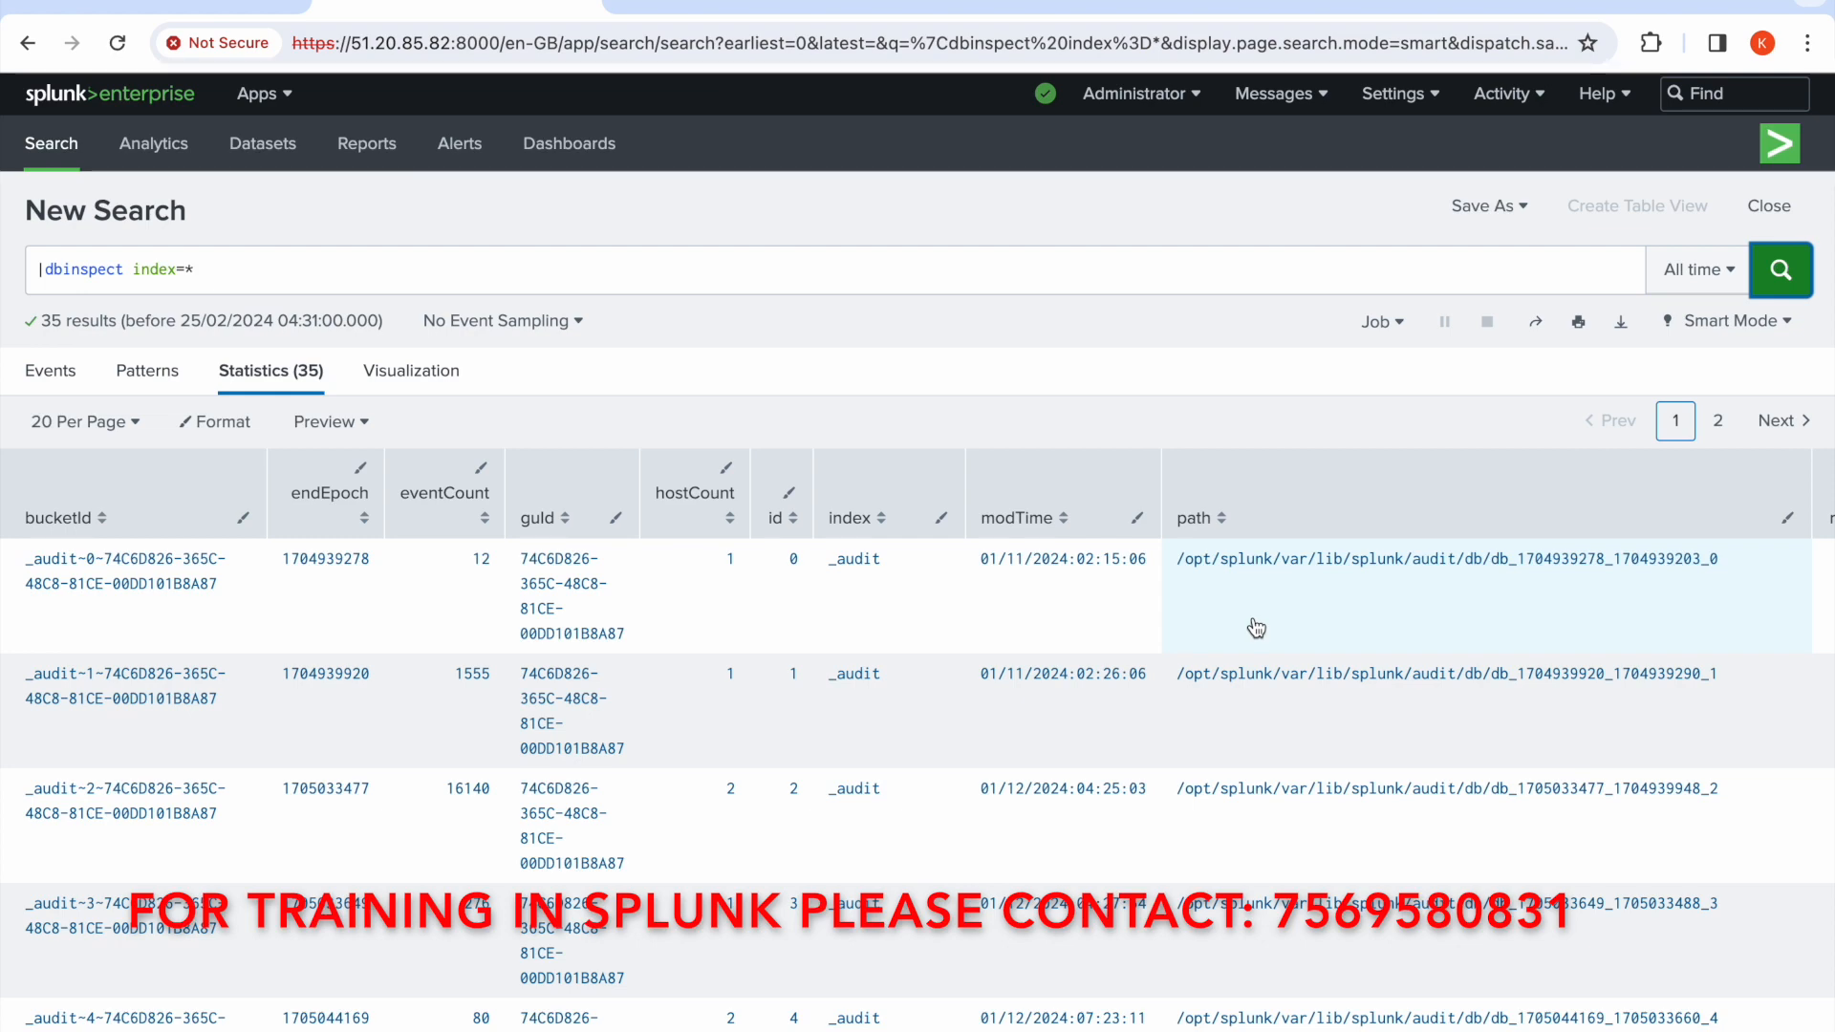
# Browse both result pages of the dbinspect table to examine the buckets listed for each index
pyautogui.click(371, 275)
pyautogui.scroll(-1, 719, 648)
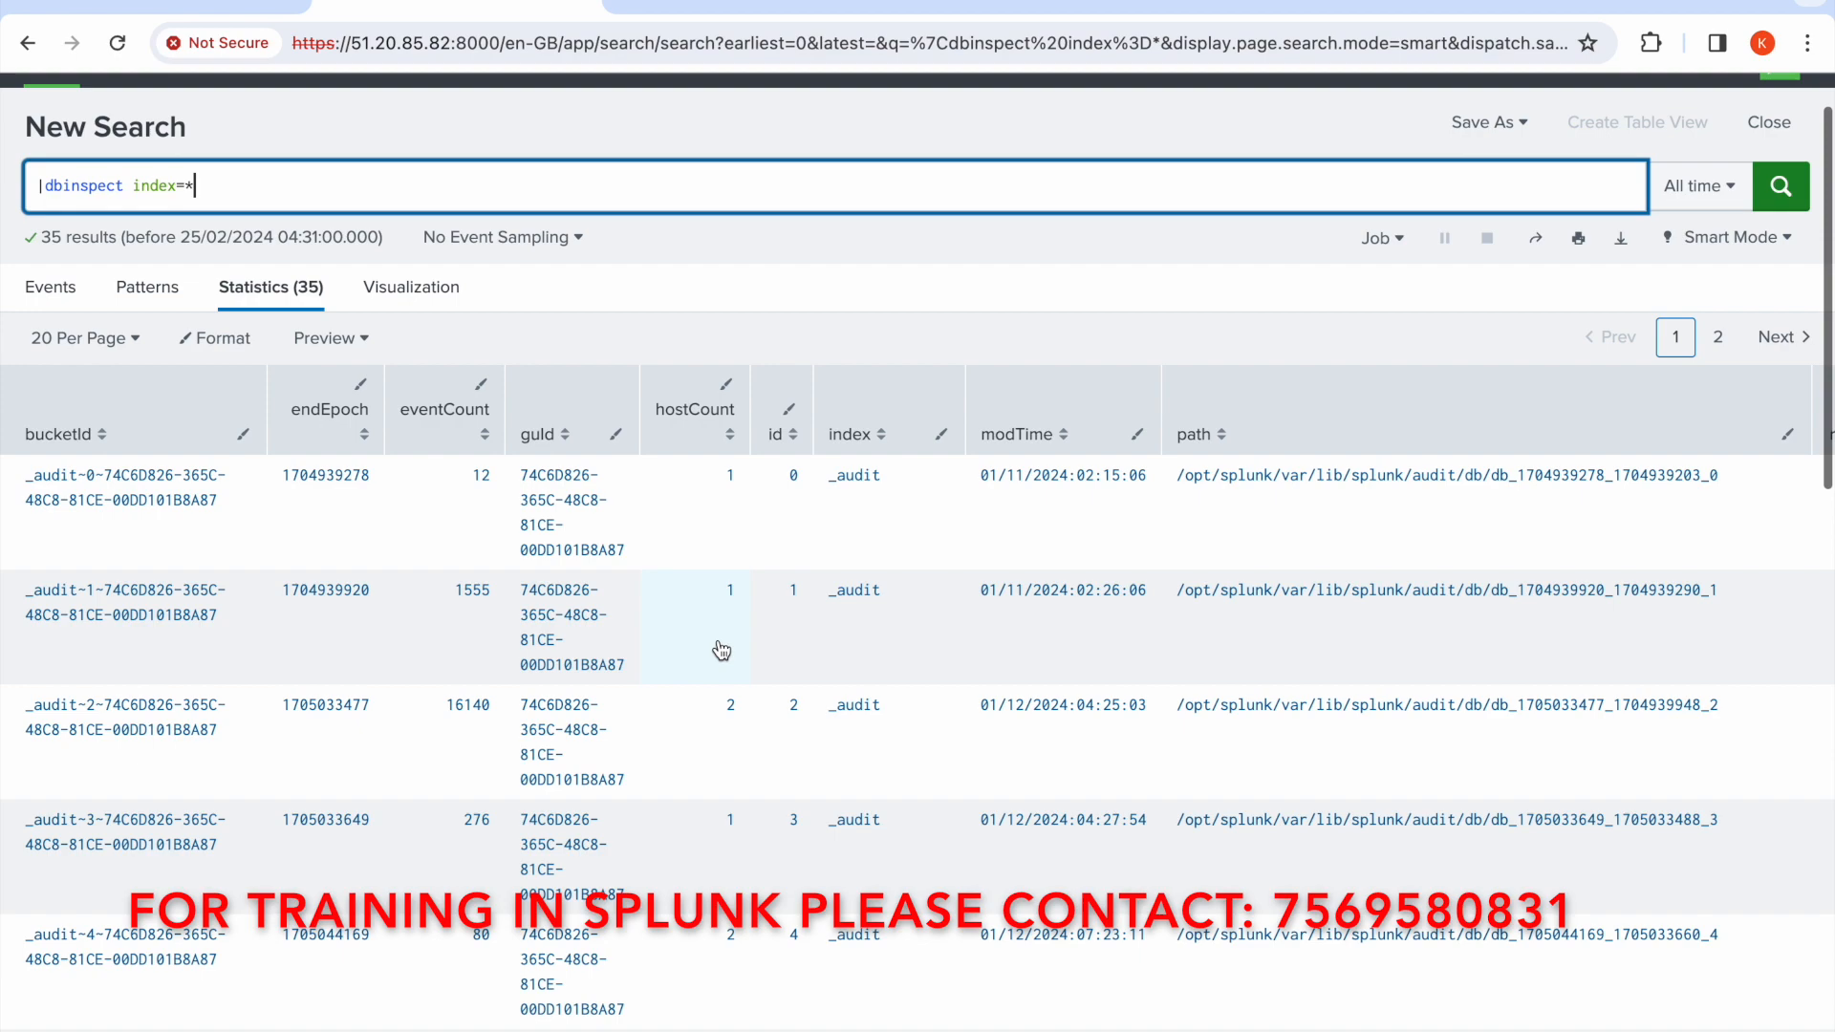
pyautogui.scroll(-2, 722, 651)
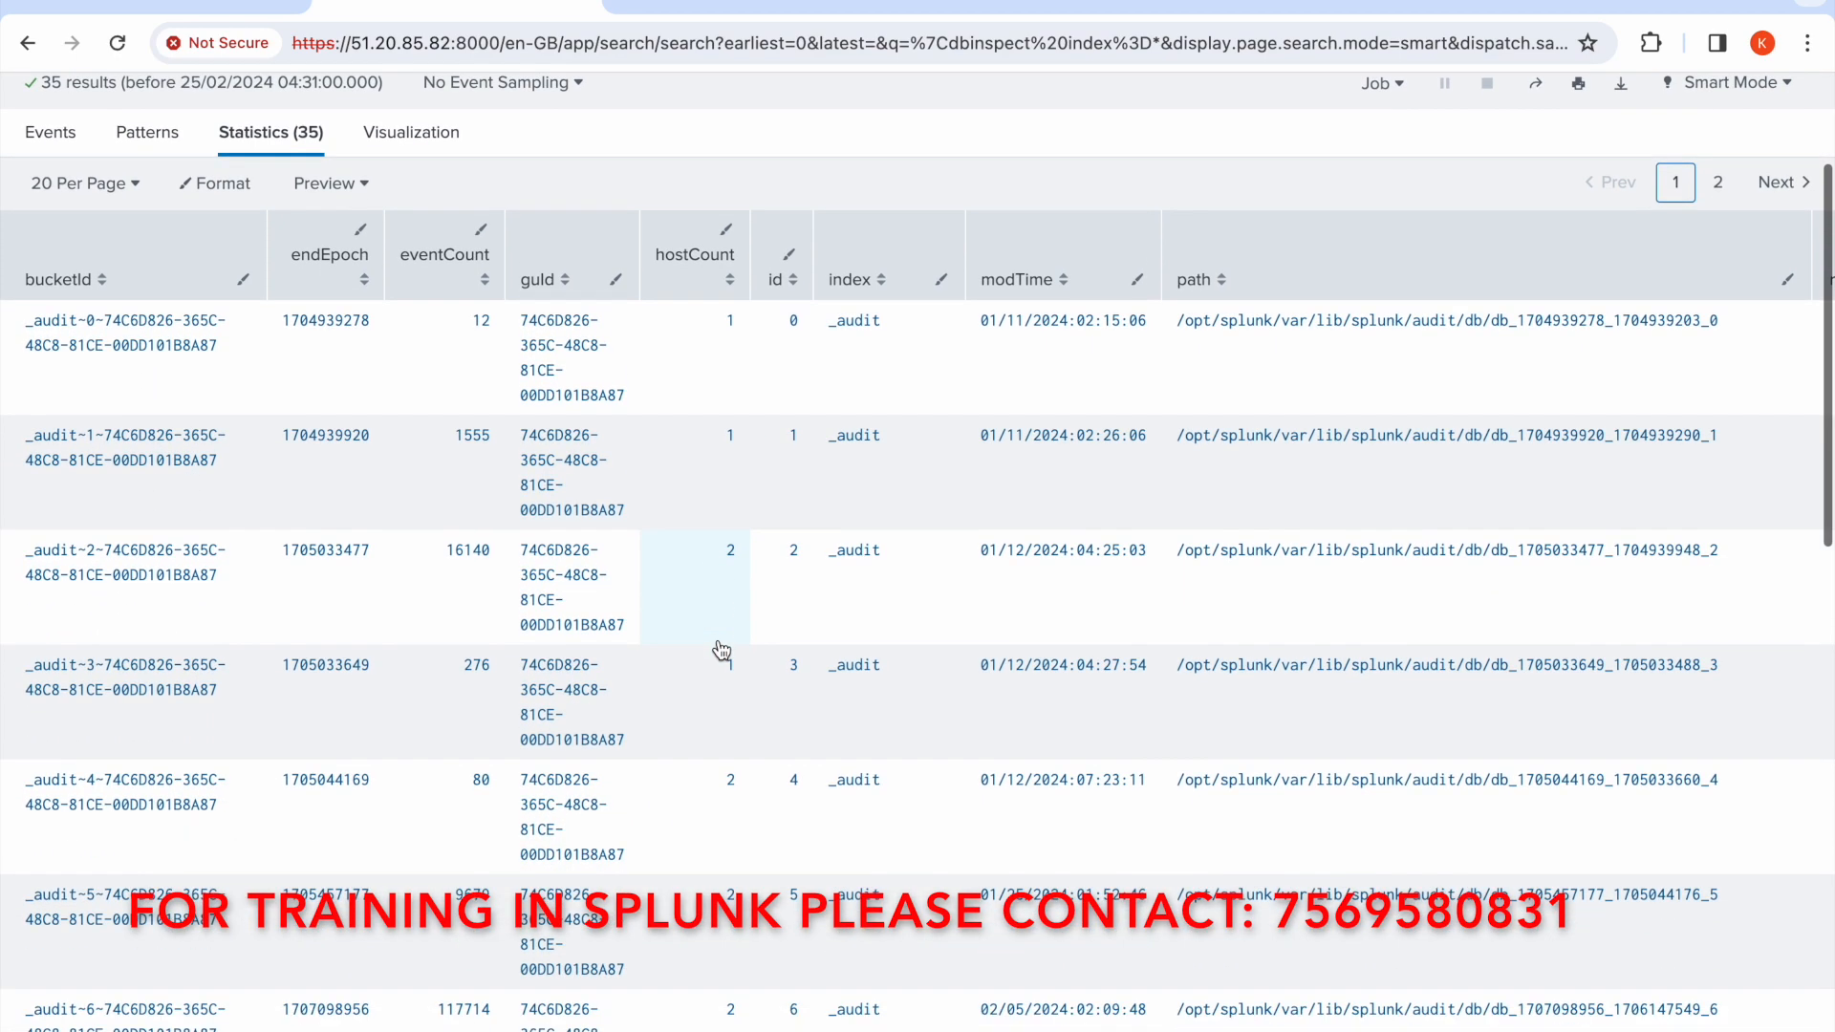
pyautogui.scroll(-11, 722, 651)
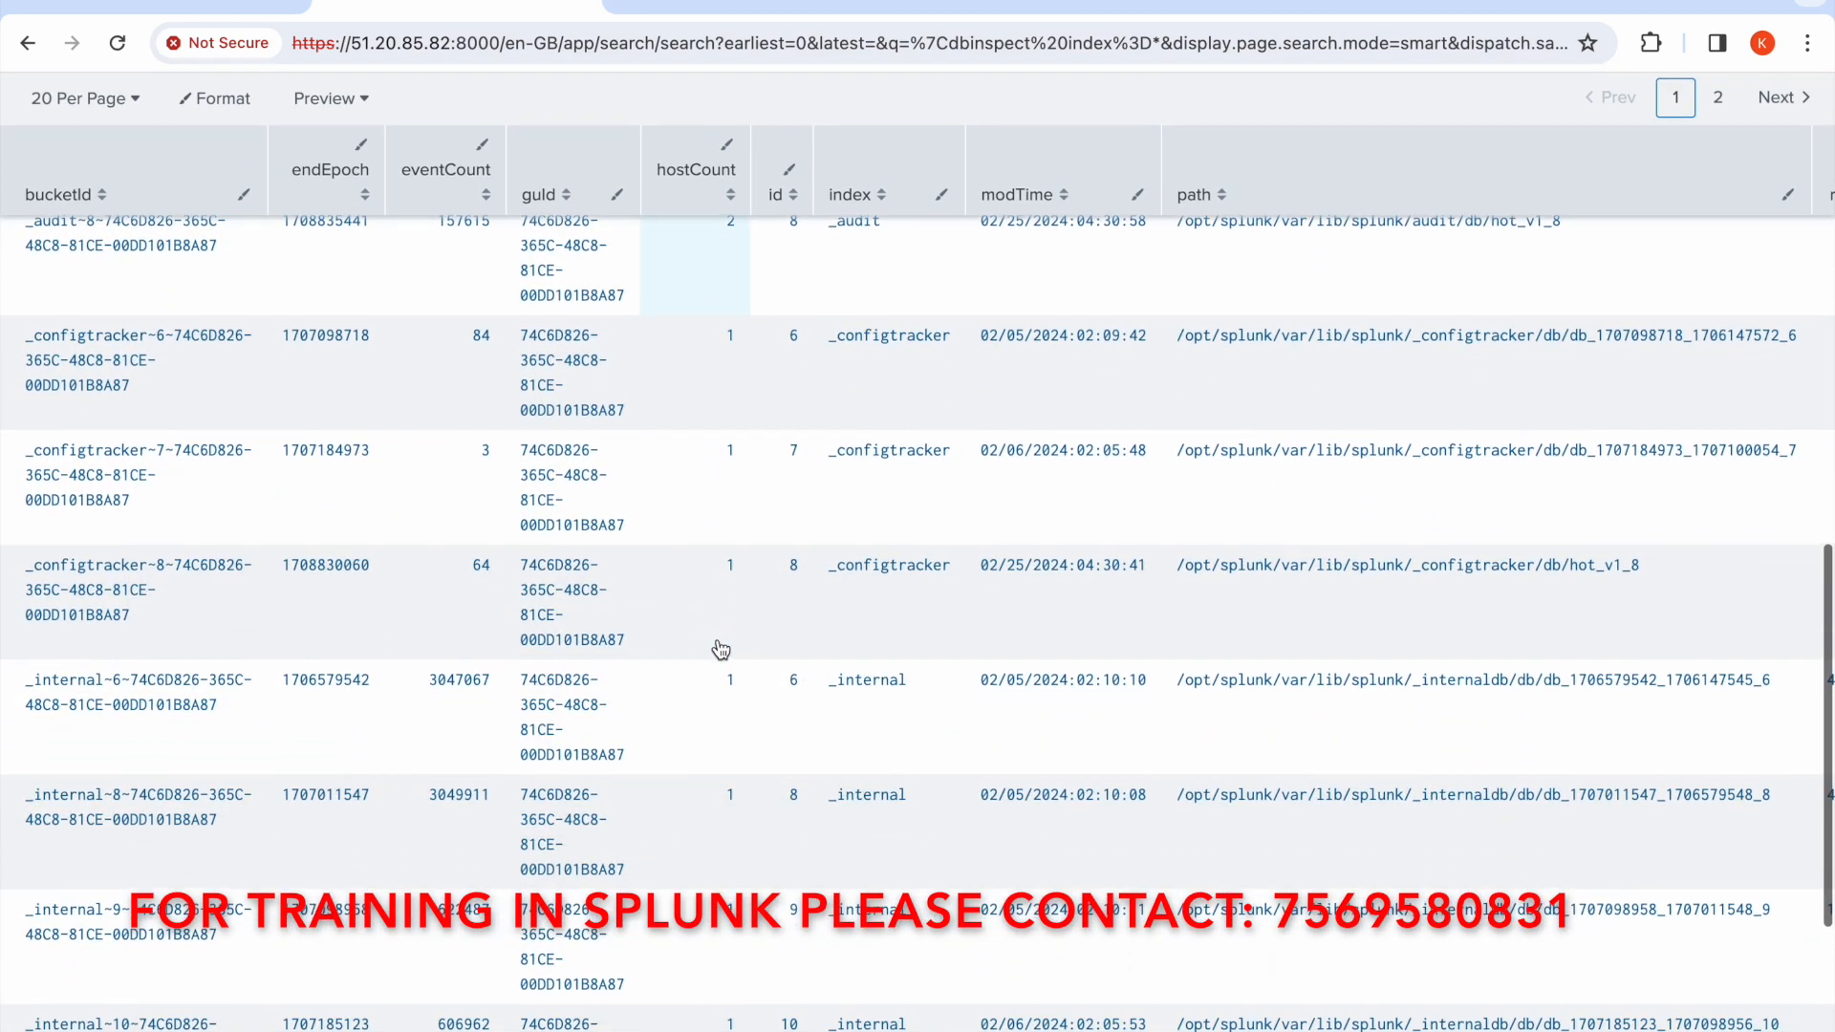
pyautogui.scroll(4, 722, 651)
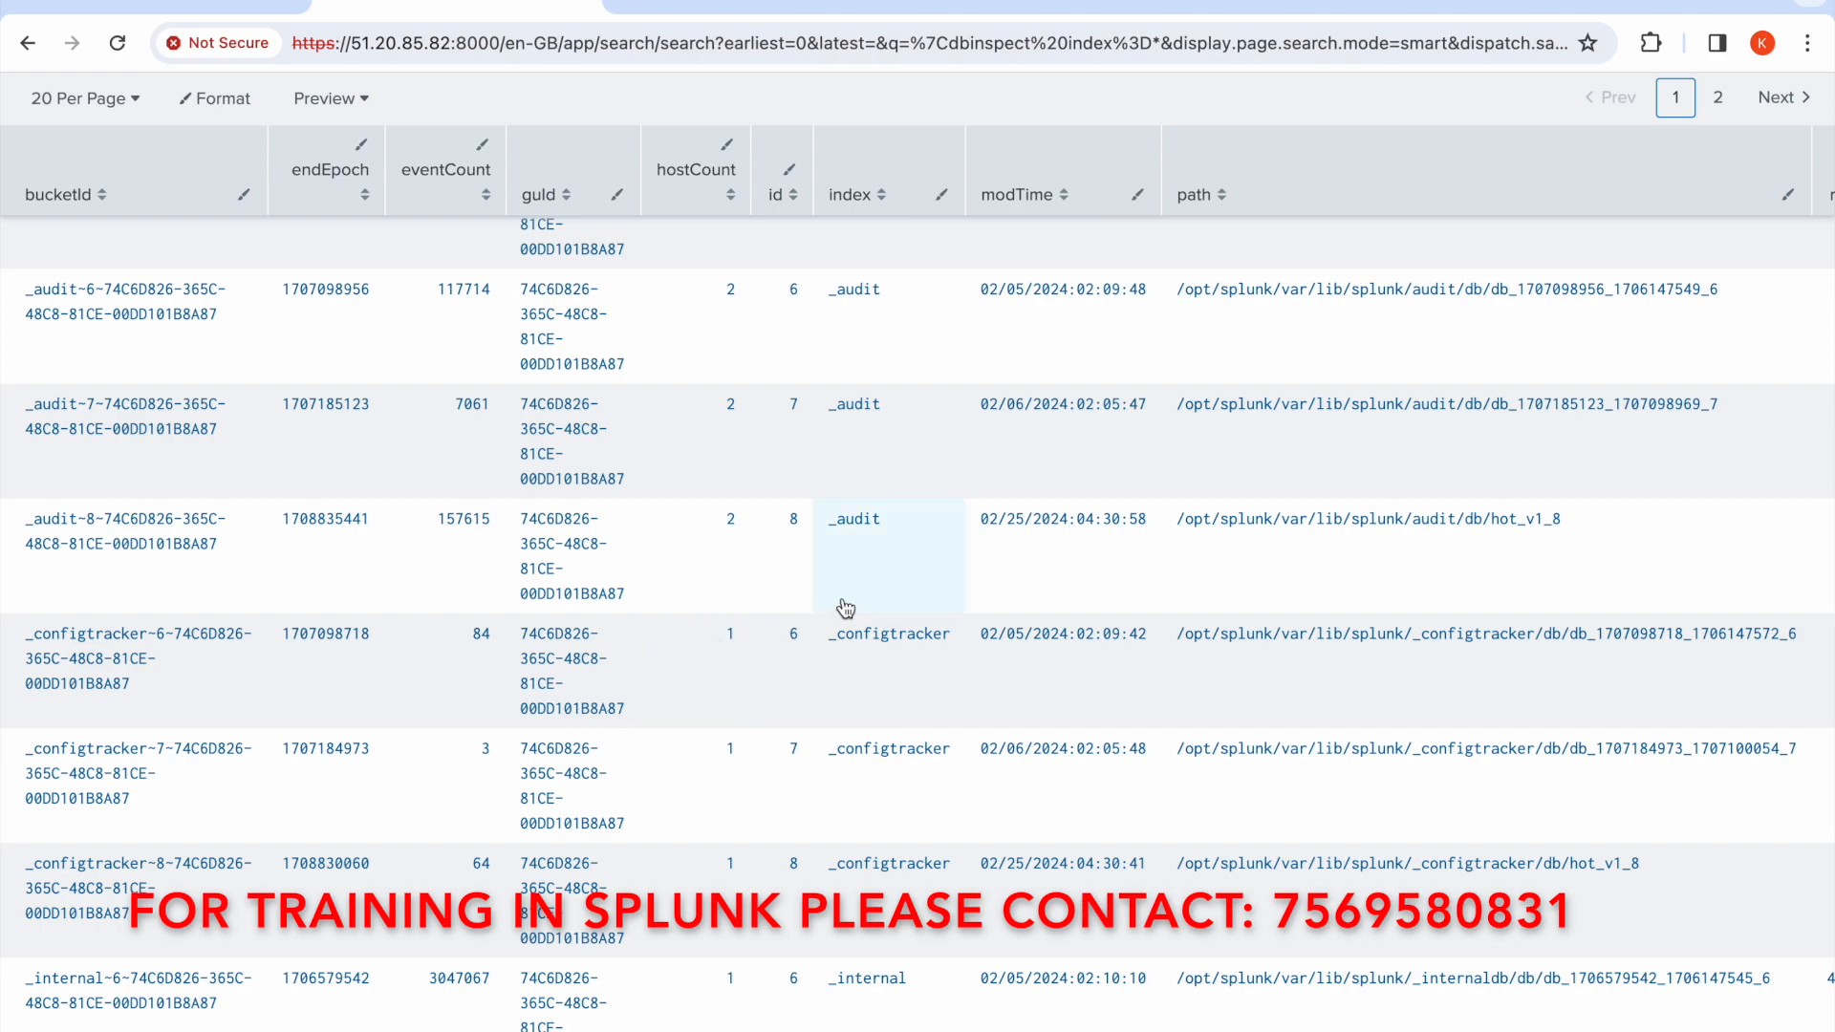
pyautogui.scroll(15, 846, 608)
pyautogui.scroll(-10, 846, 608)
pyautogui.scroll(-9, 846, 608)
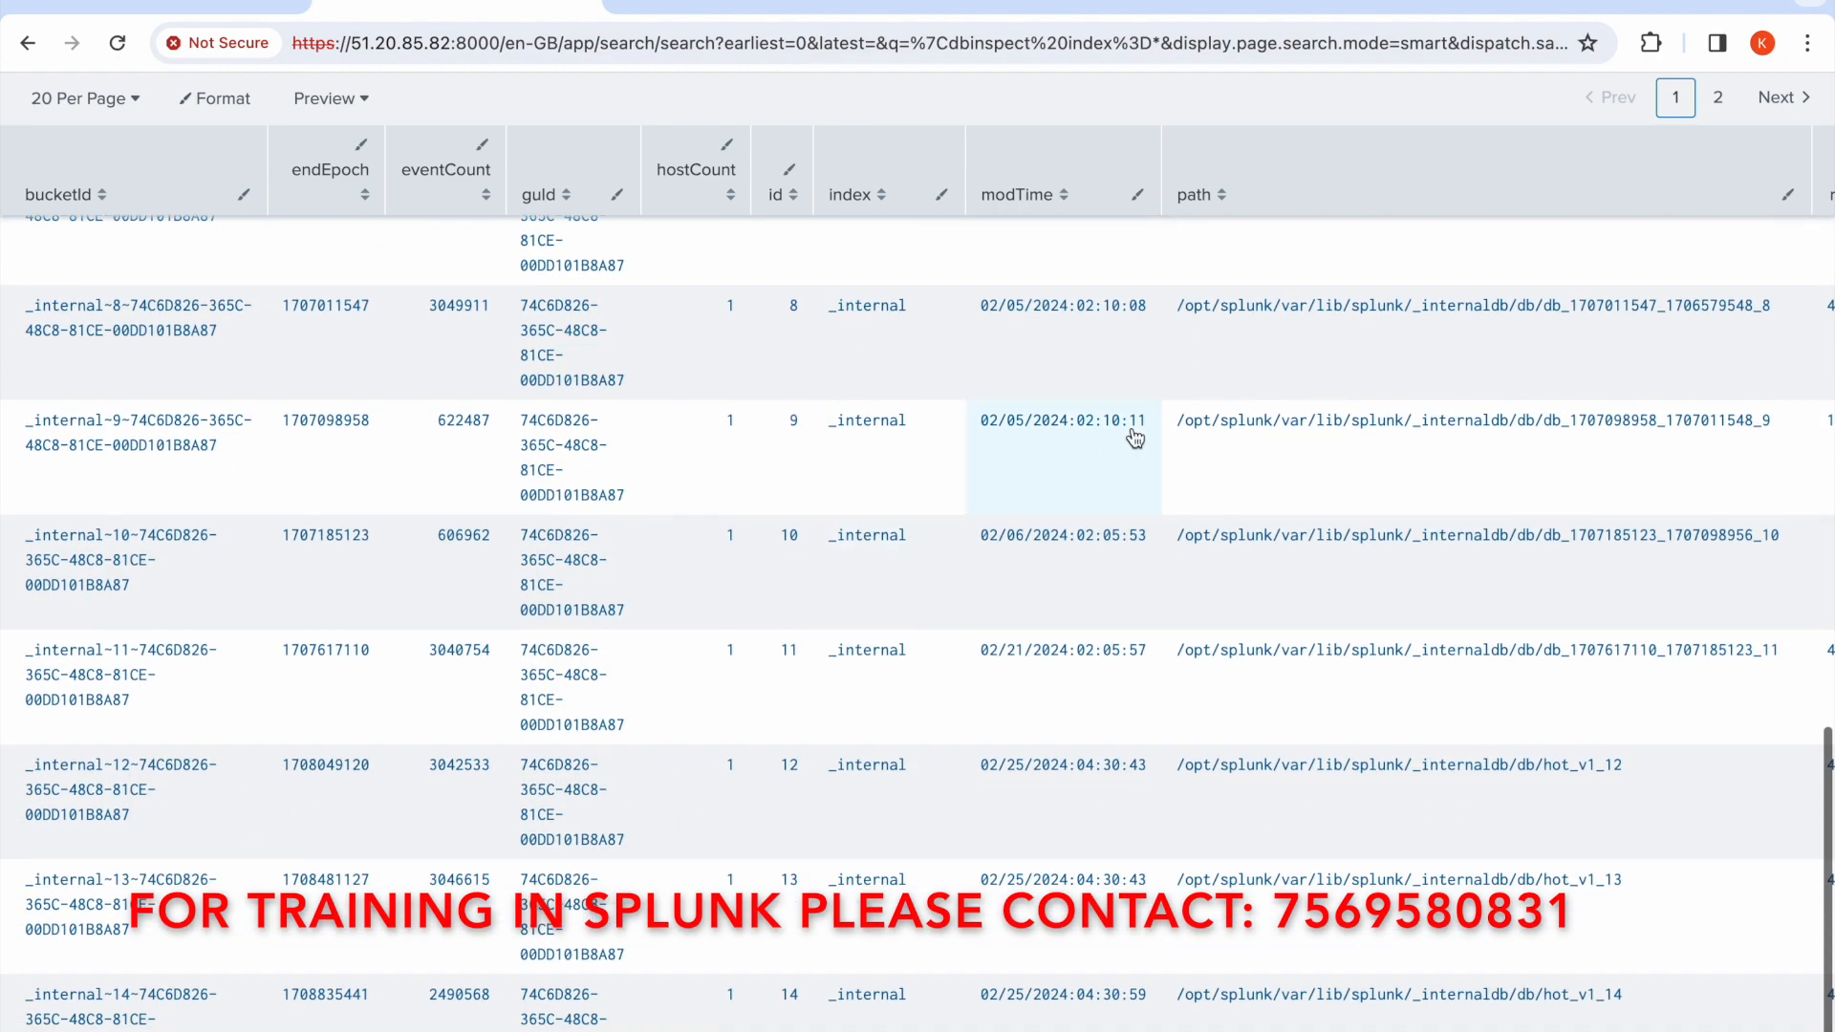
pyautogui.scroll(18, 1339, 457)
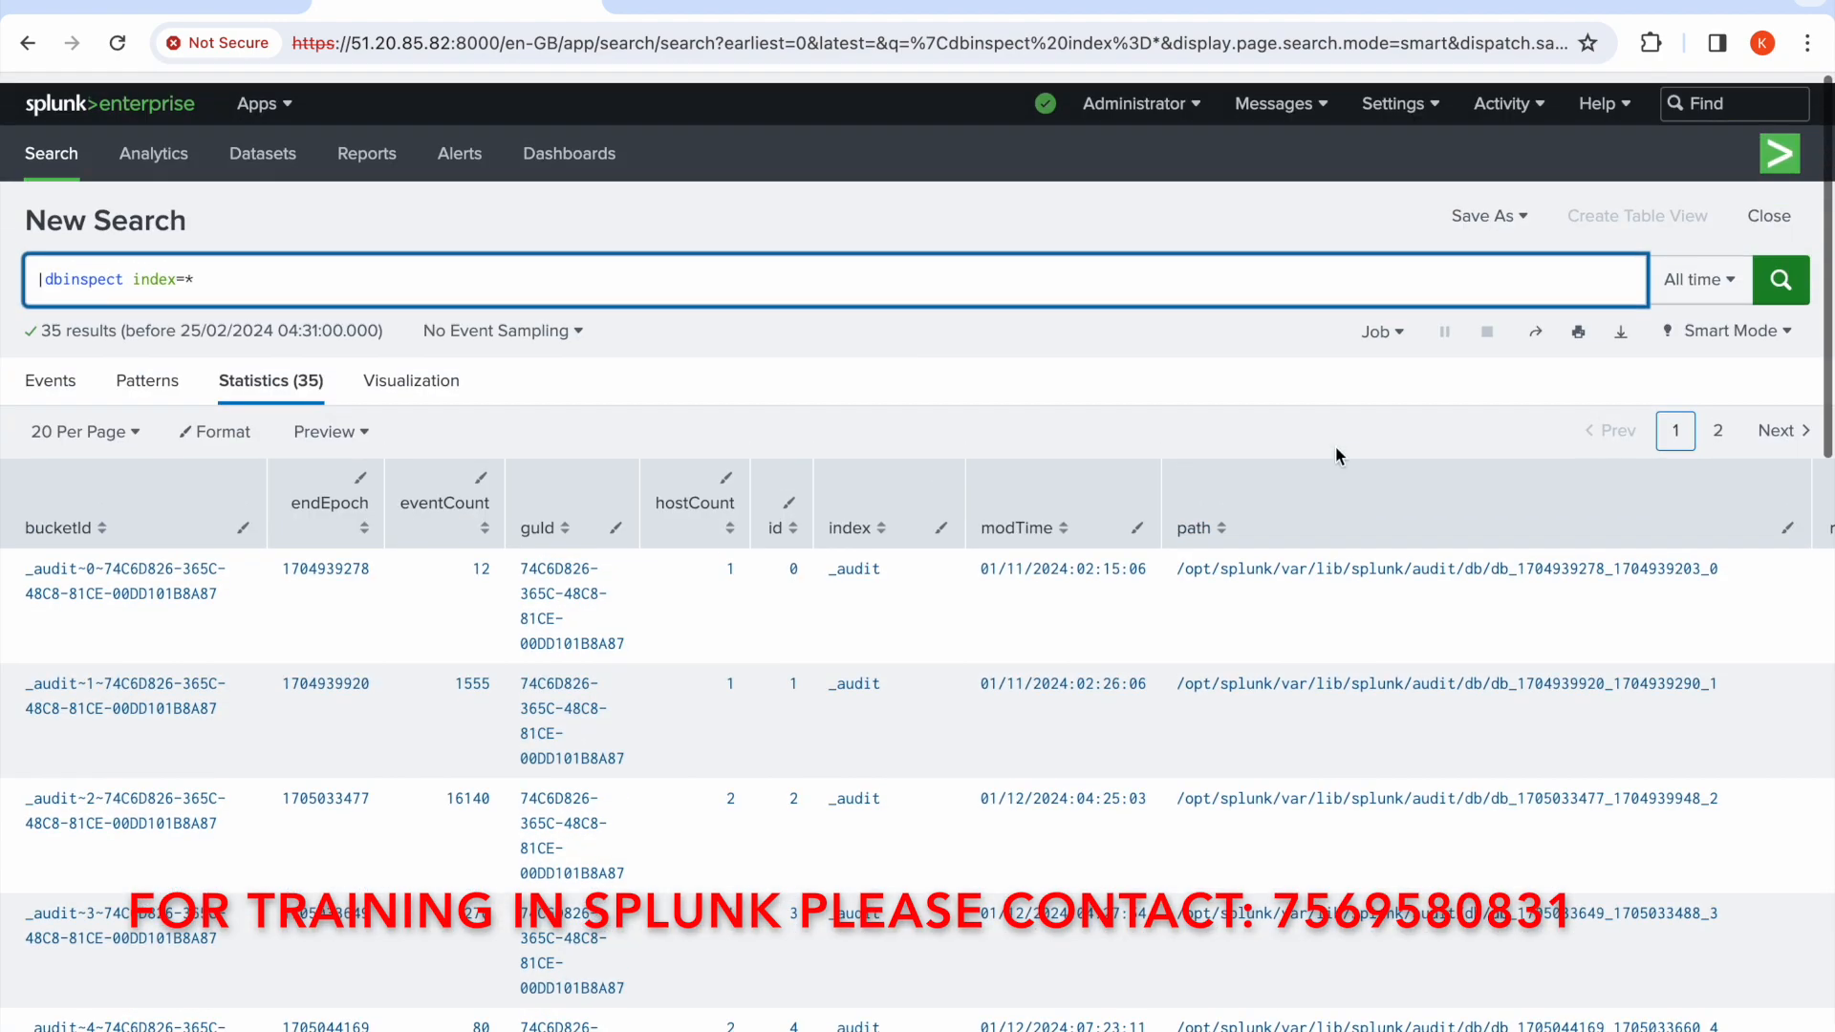
pyautogui.click(1721, 431)
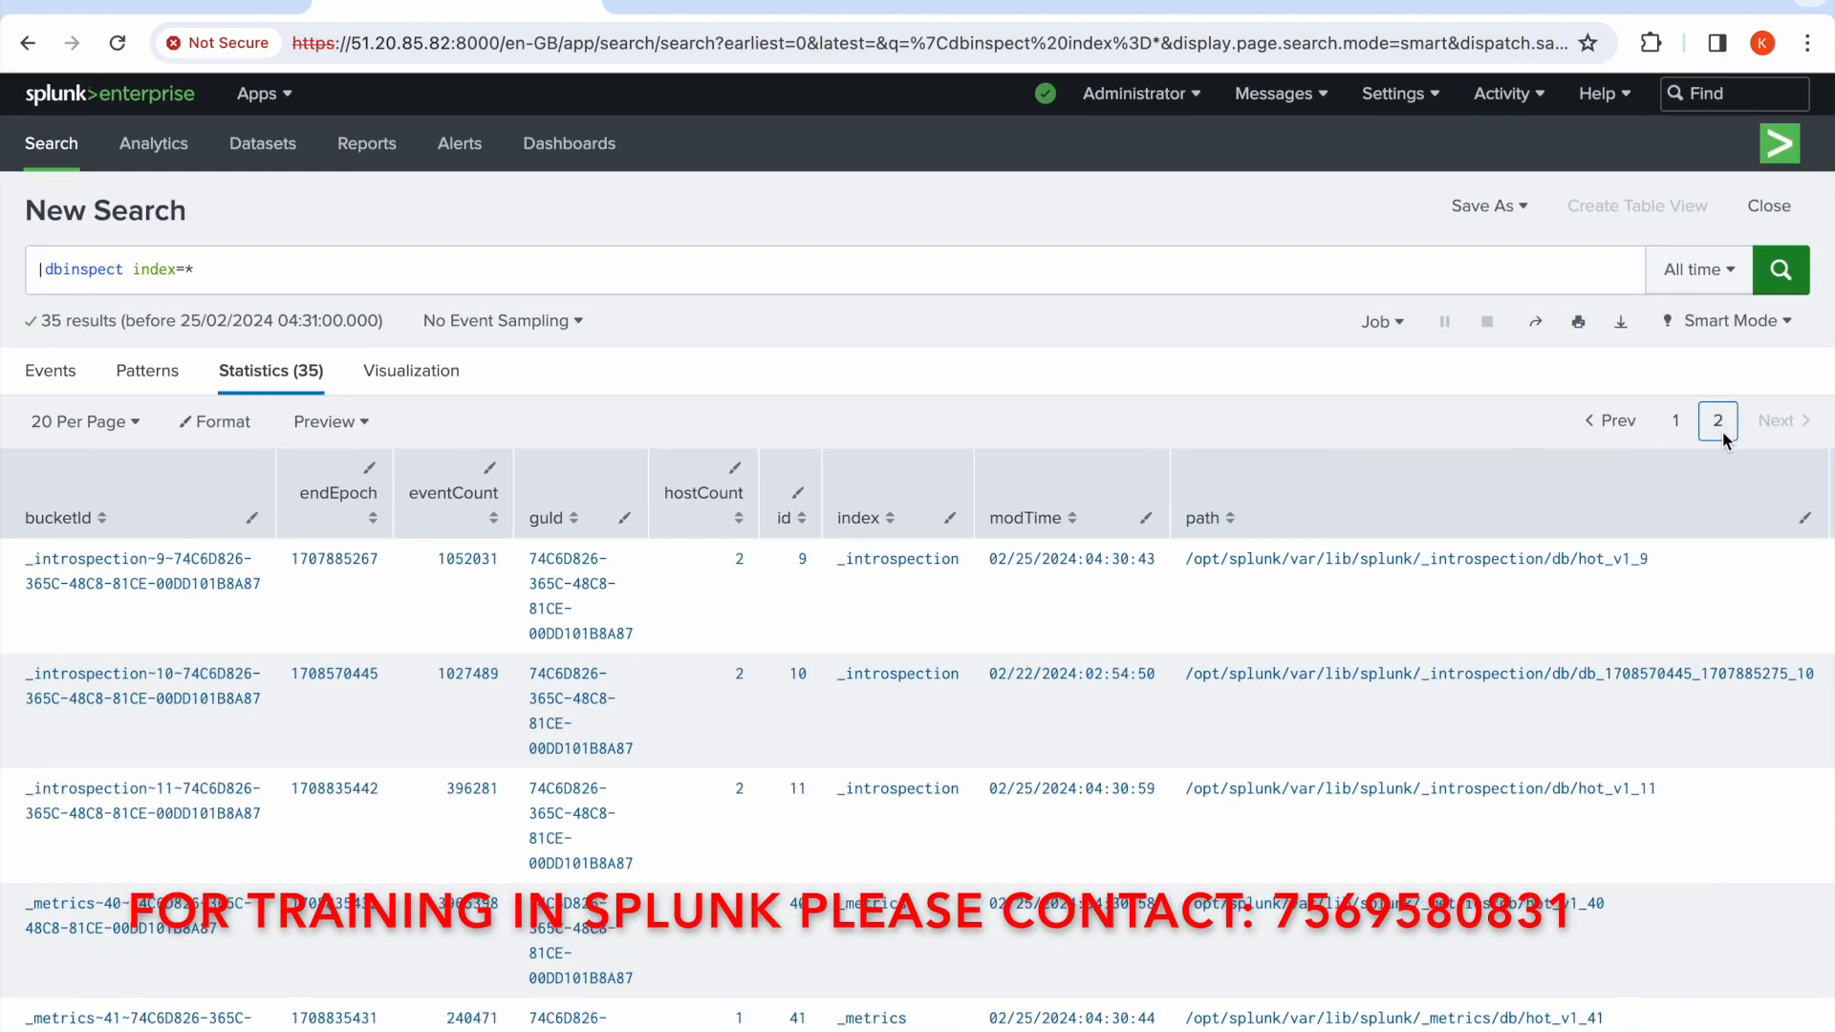
pyautogui.scroll(-12, 1220, 852)
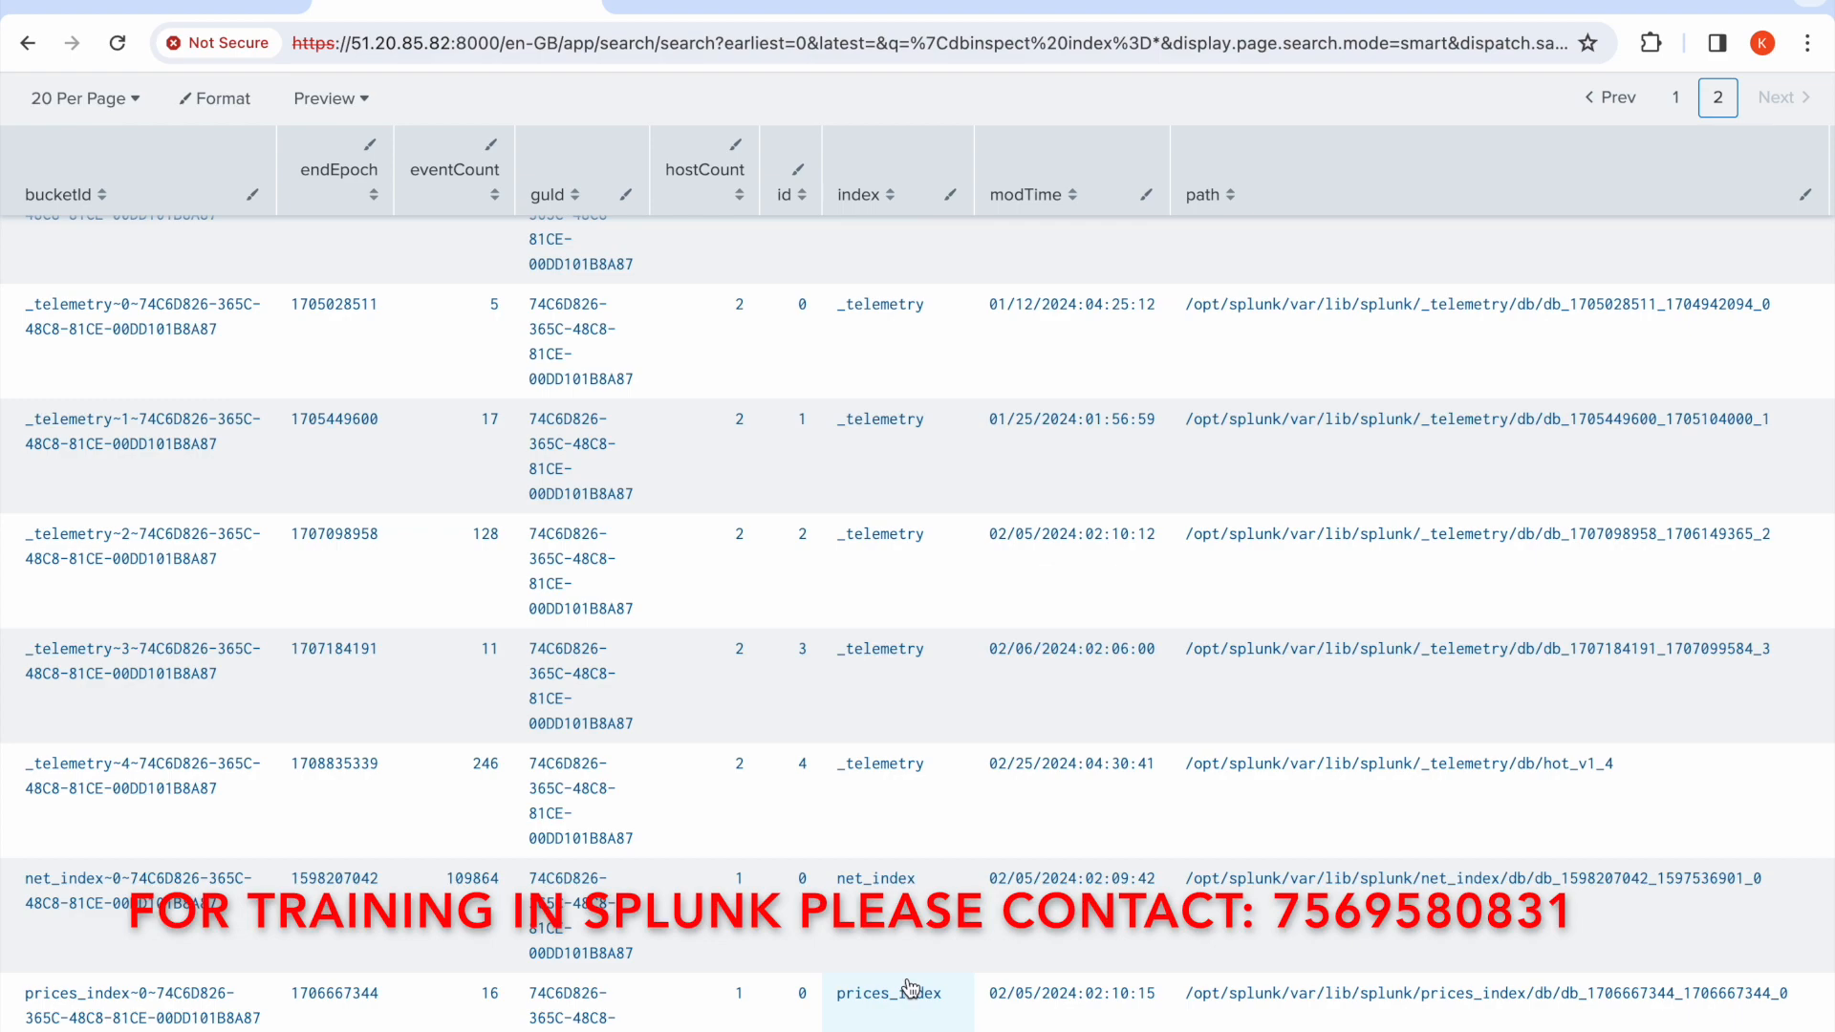
pyautogui.scroll(15, 910, 988)
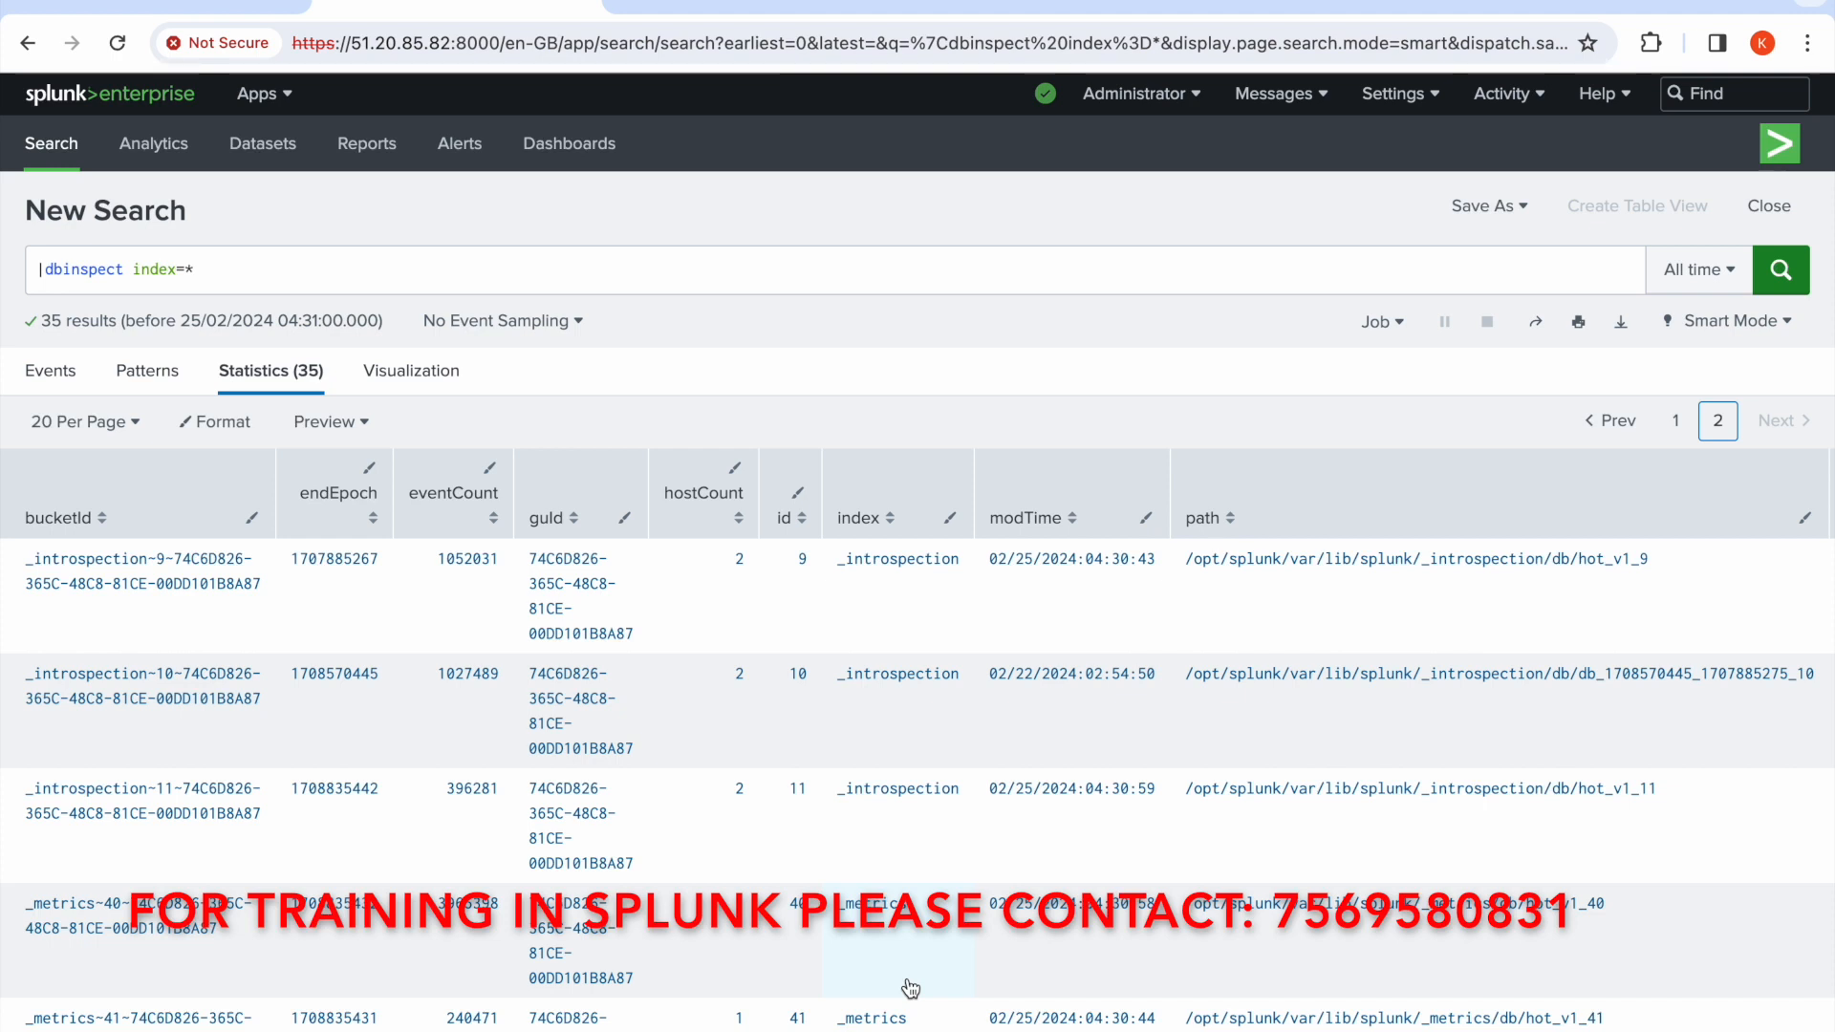
# Append | stats count by index to the query and run the search
pyautogui.click(350, 278)
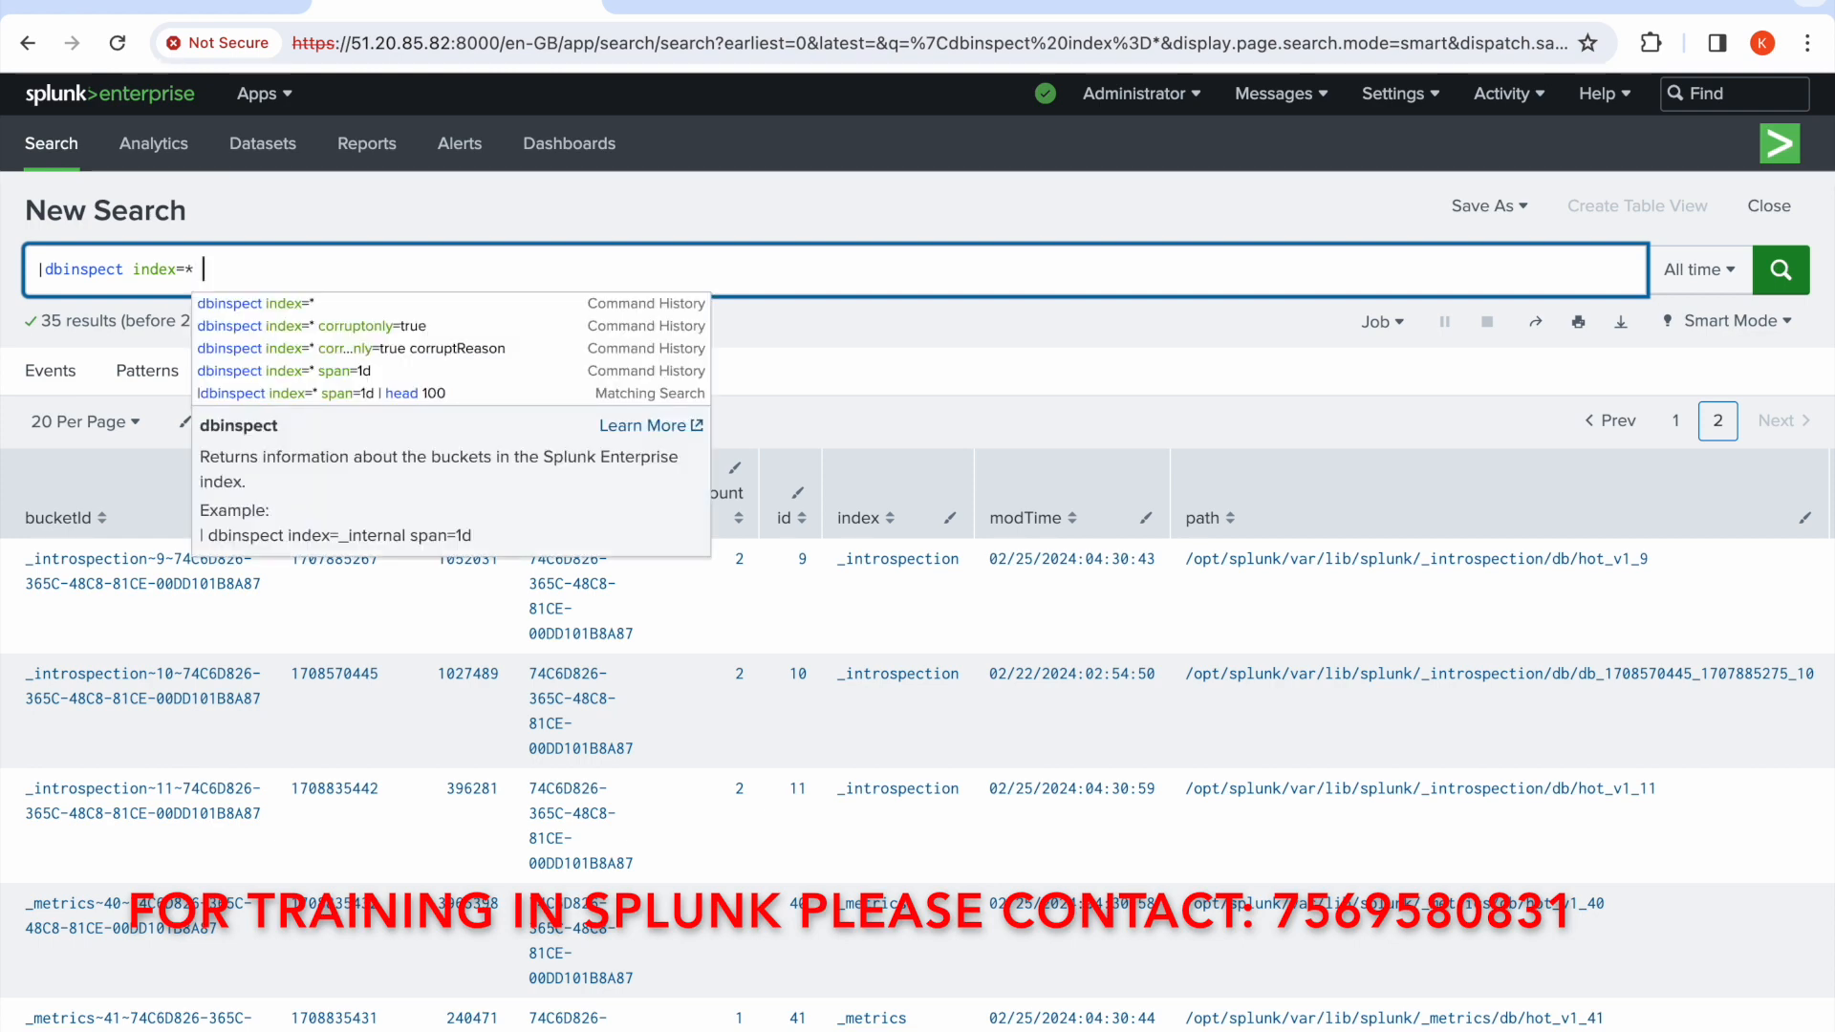
pyautogui.write('|')
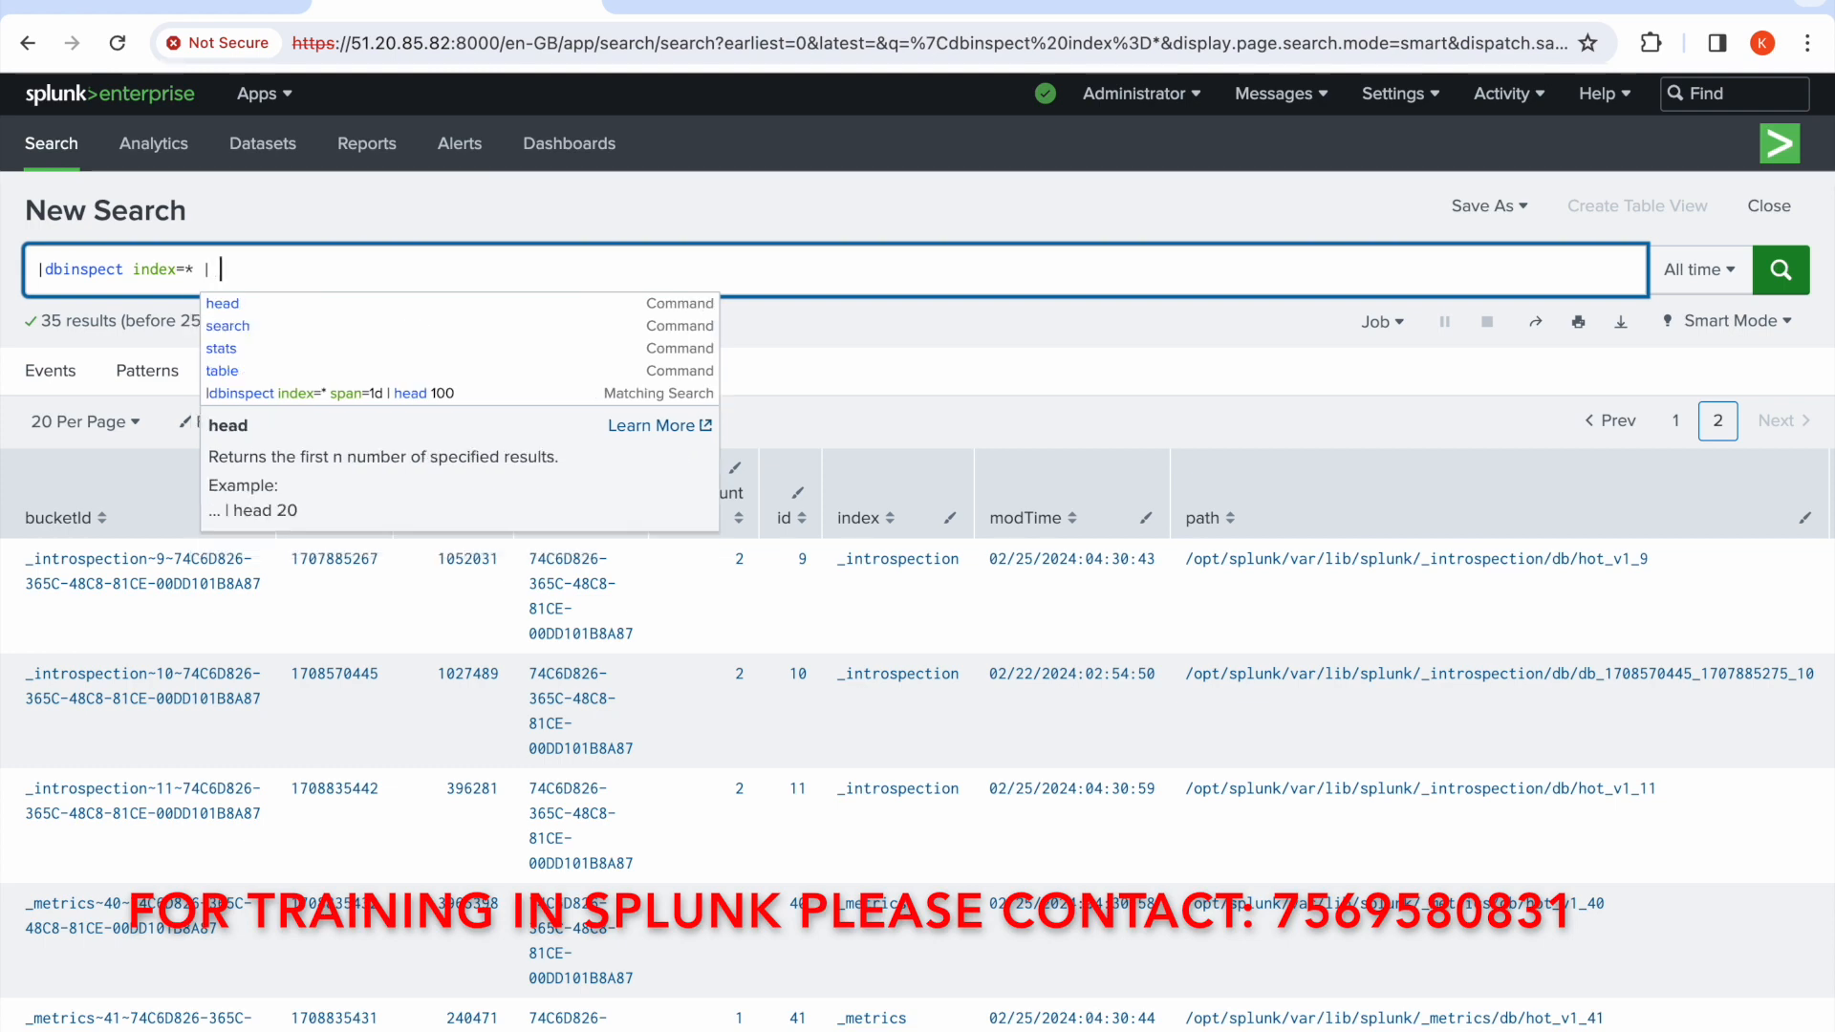
pyautogui.write(' stats ')
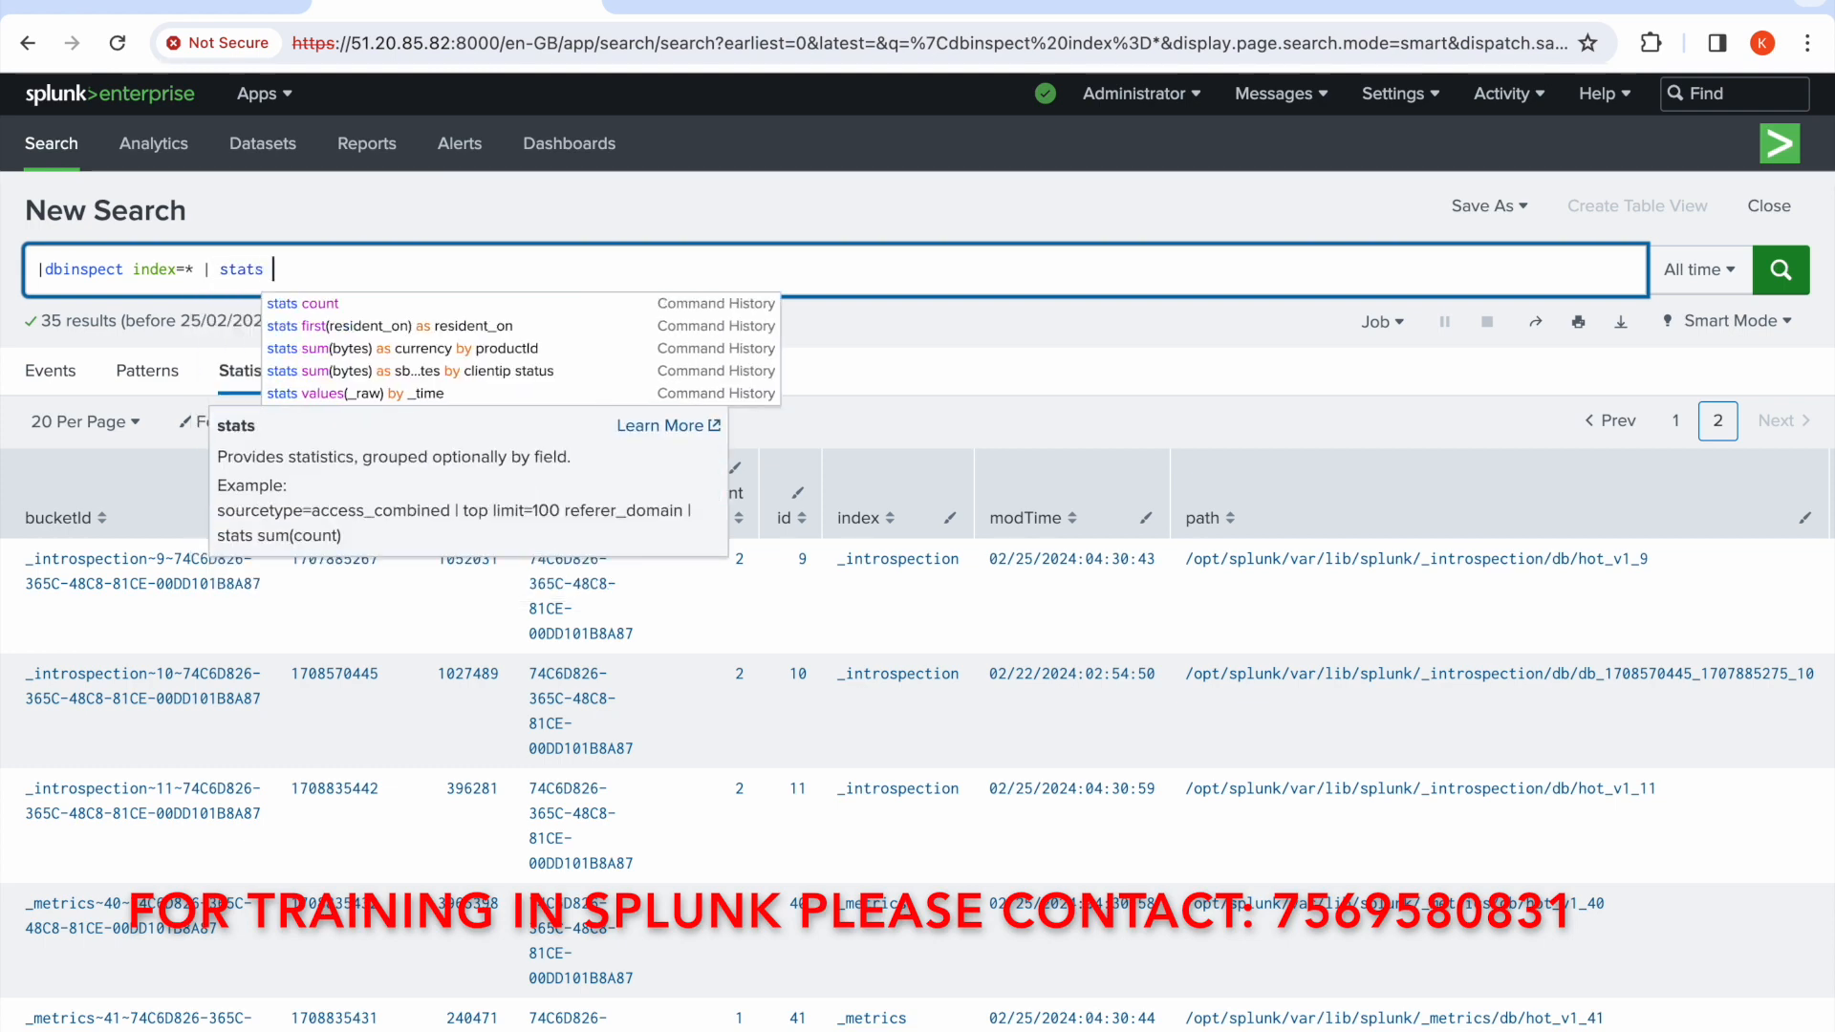
pyautogui.write('count ')
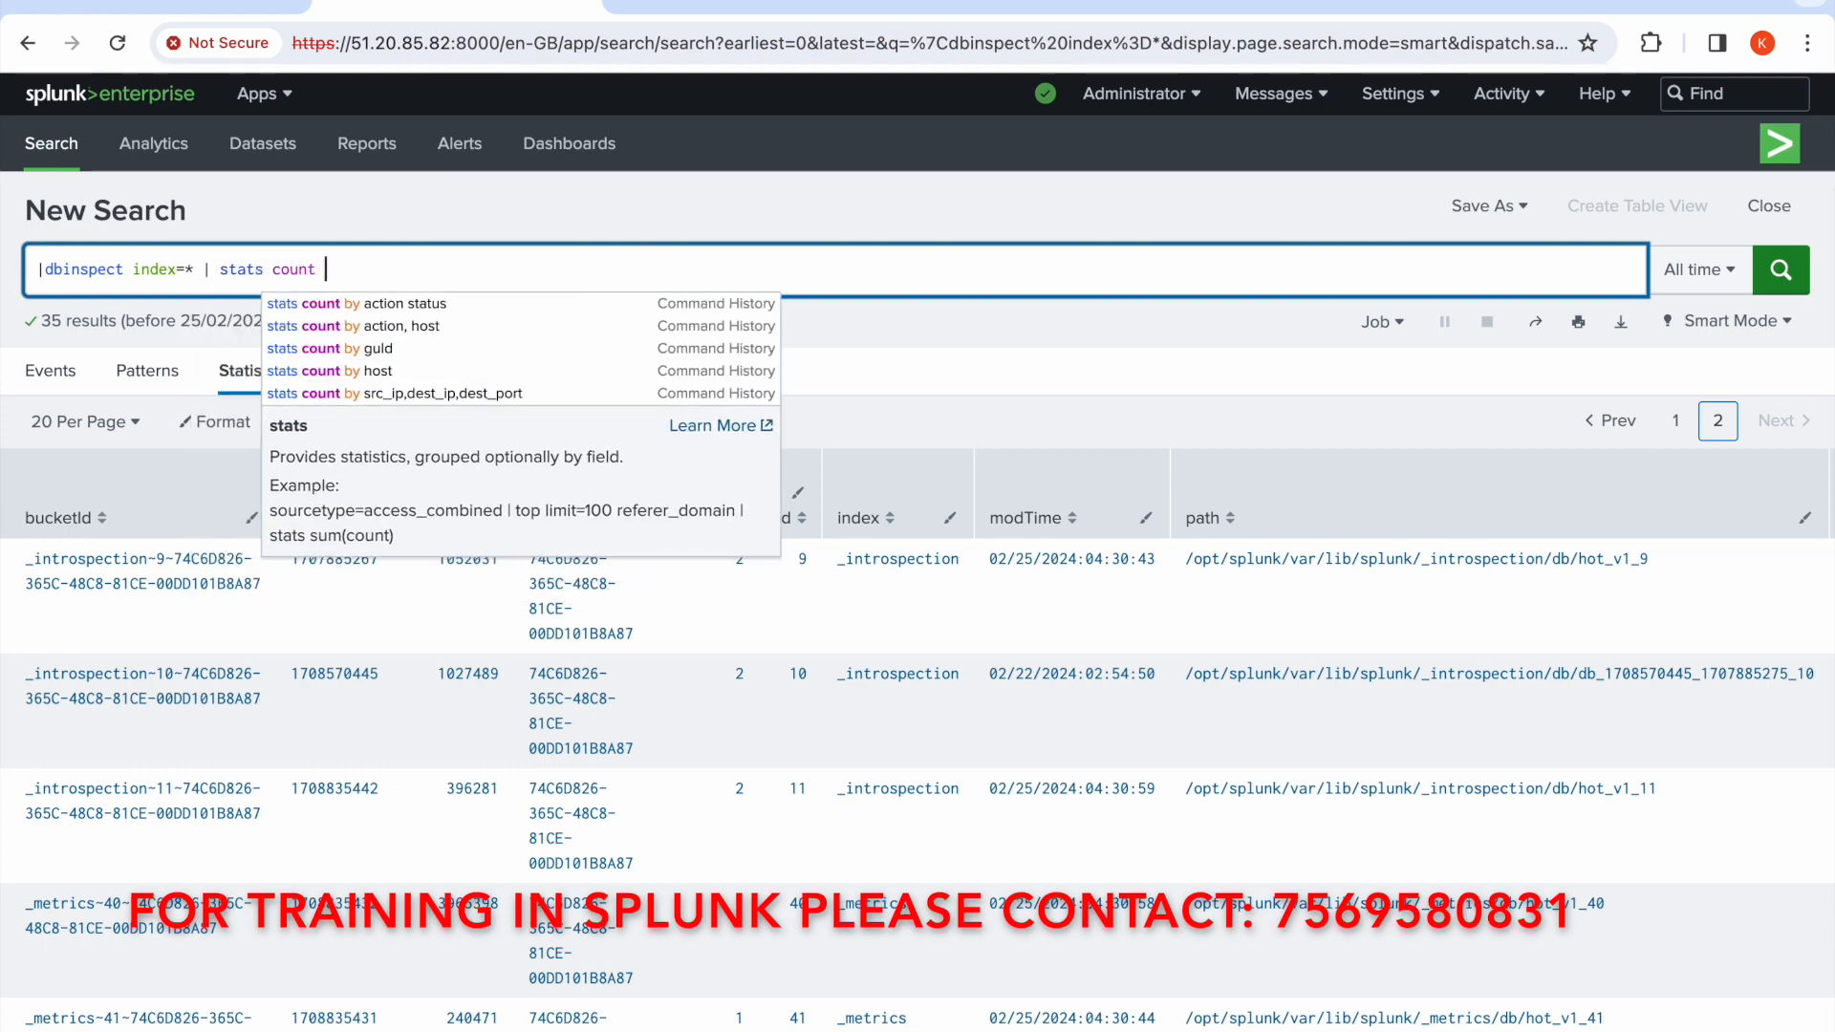
pyautogui.write('by index')
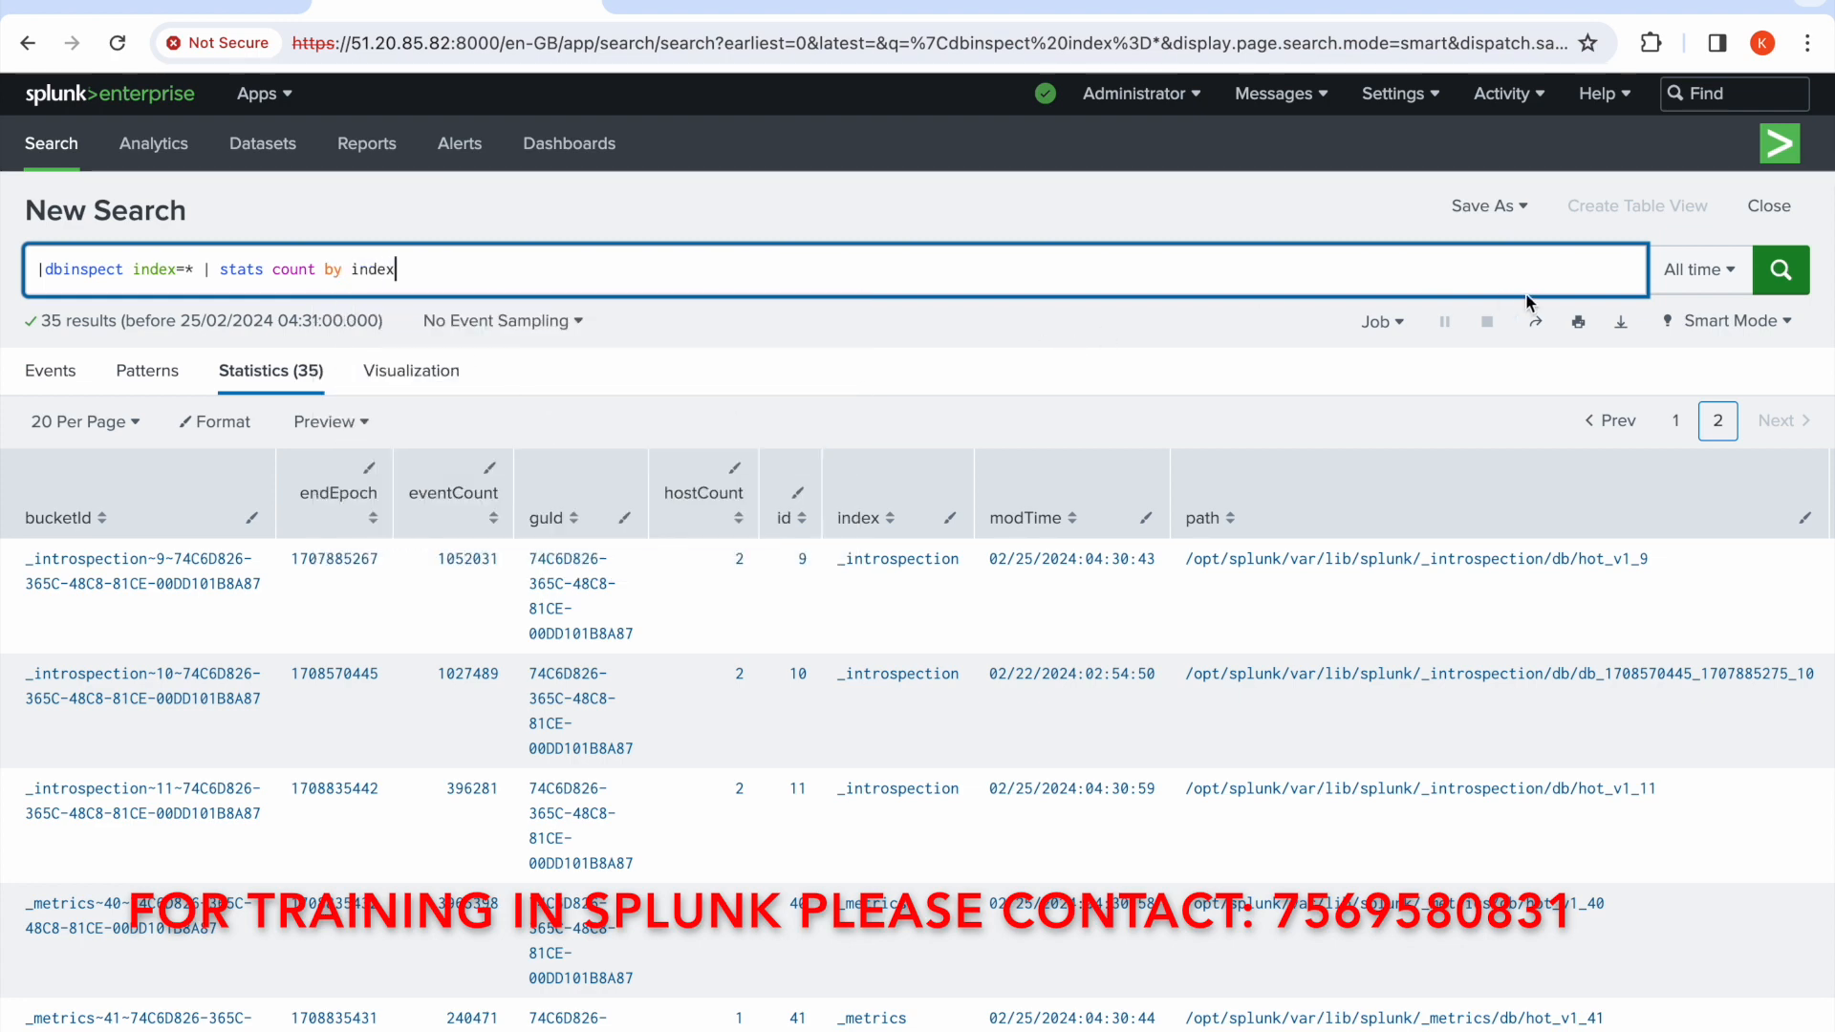
pyautogui.click(1780, 274)
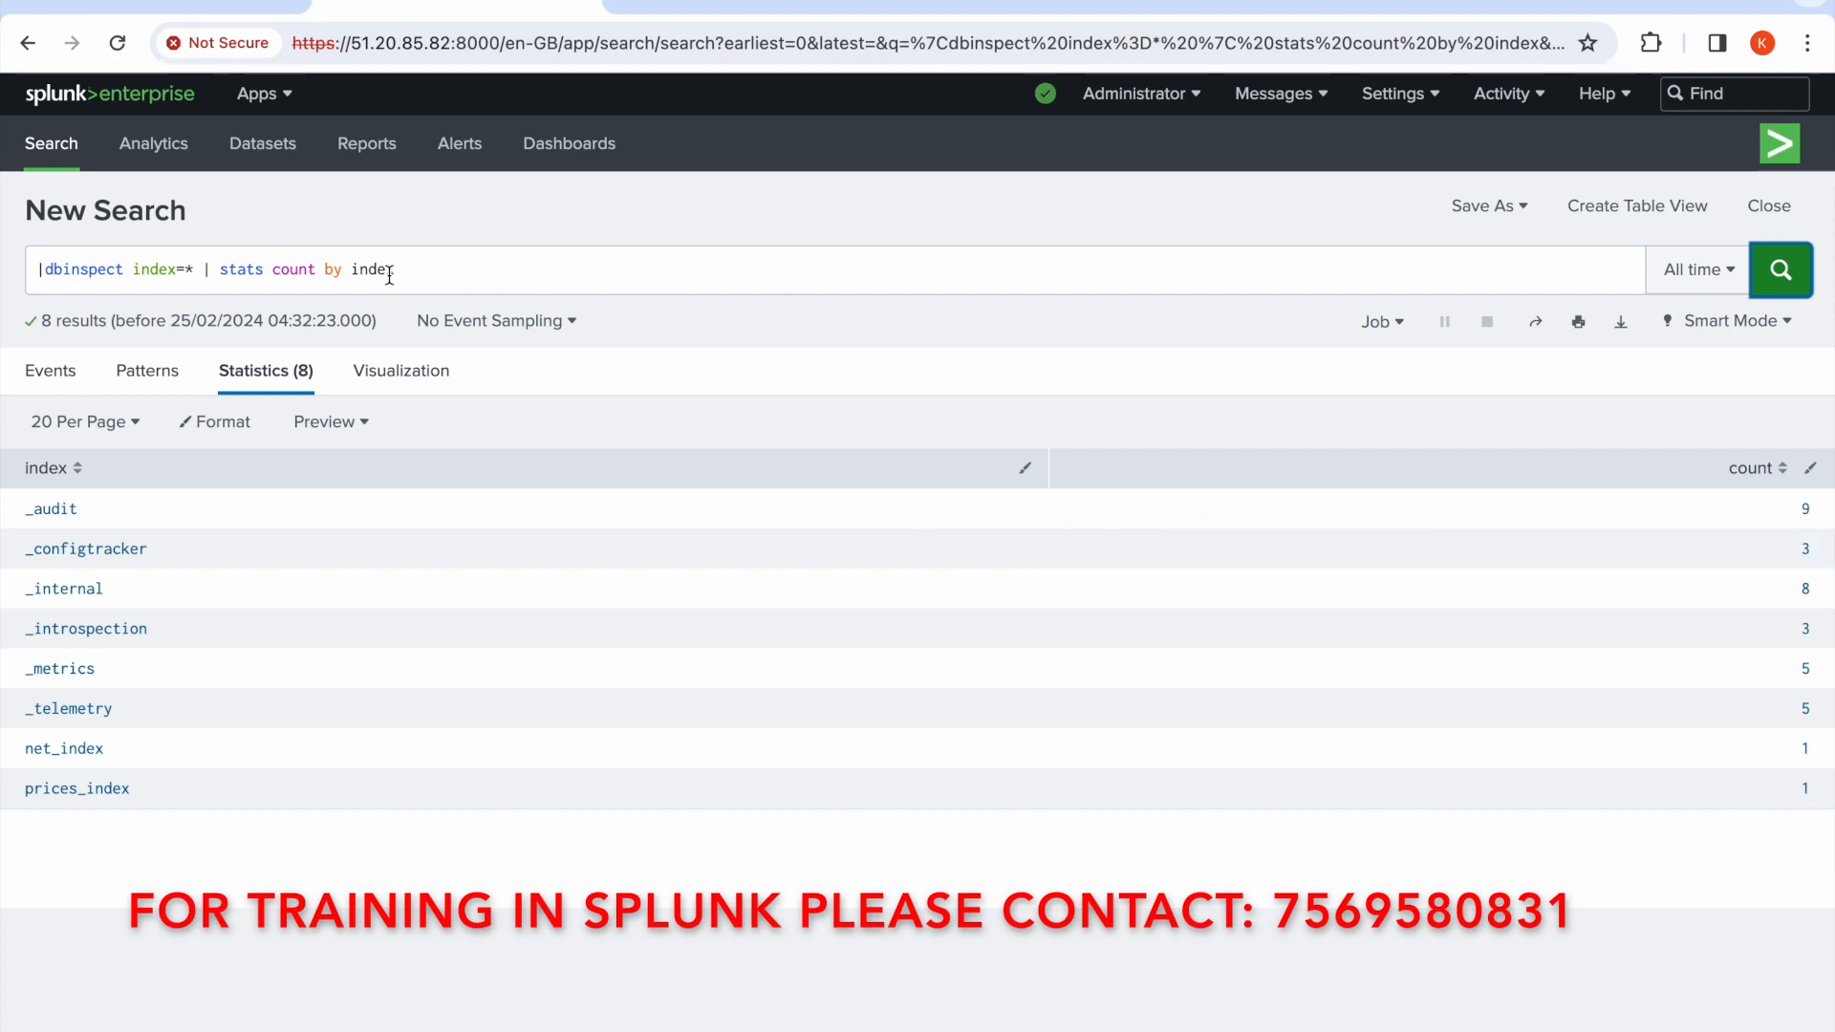
# Remove the stats clause from the query and rerun |dbinspect index=*
pyautogui.click(272, 273)
pyautogui.moveTo(272, 273); pyautogui.dragTo(475, 270)
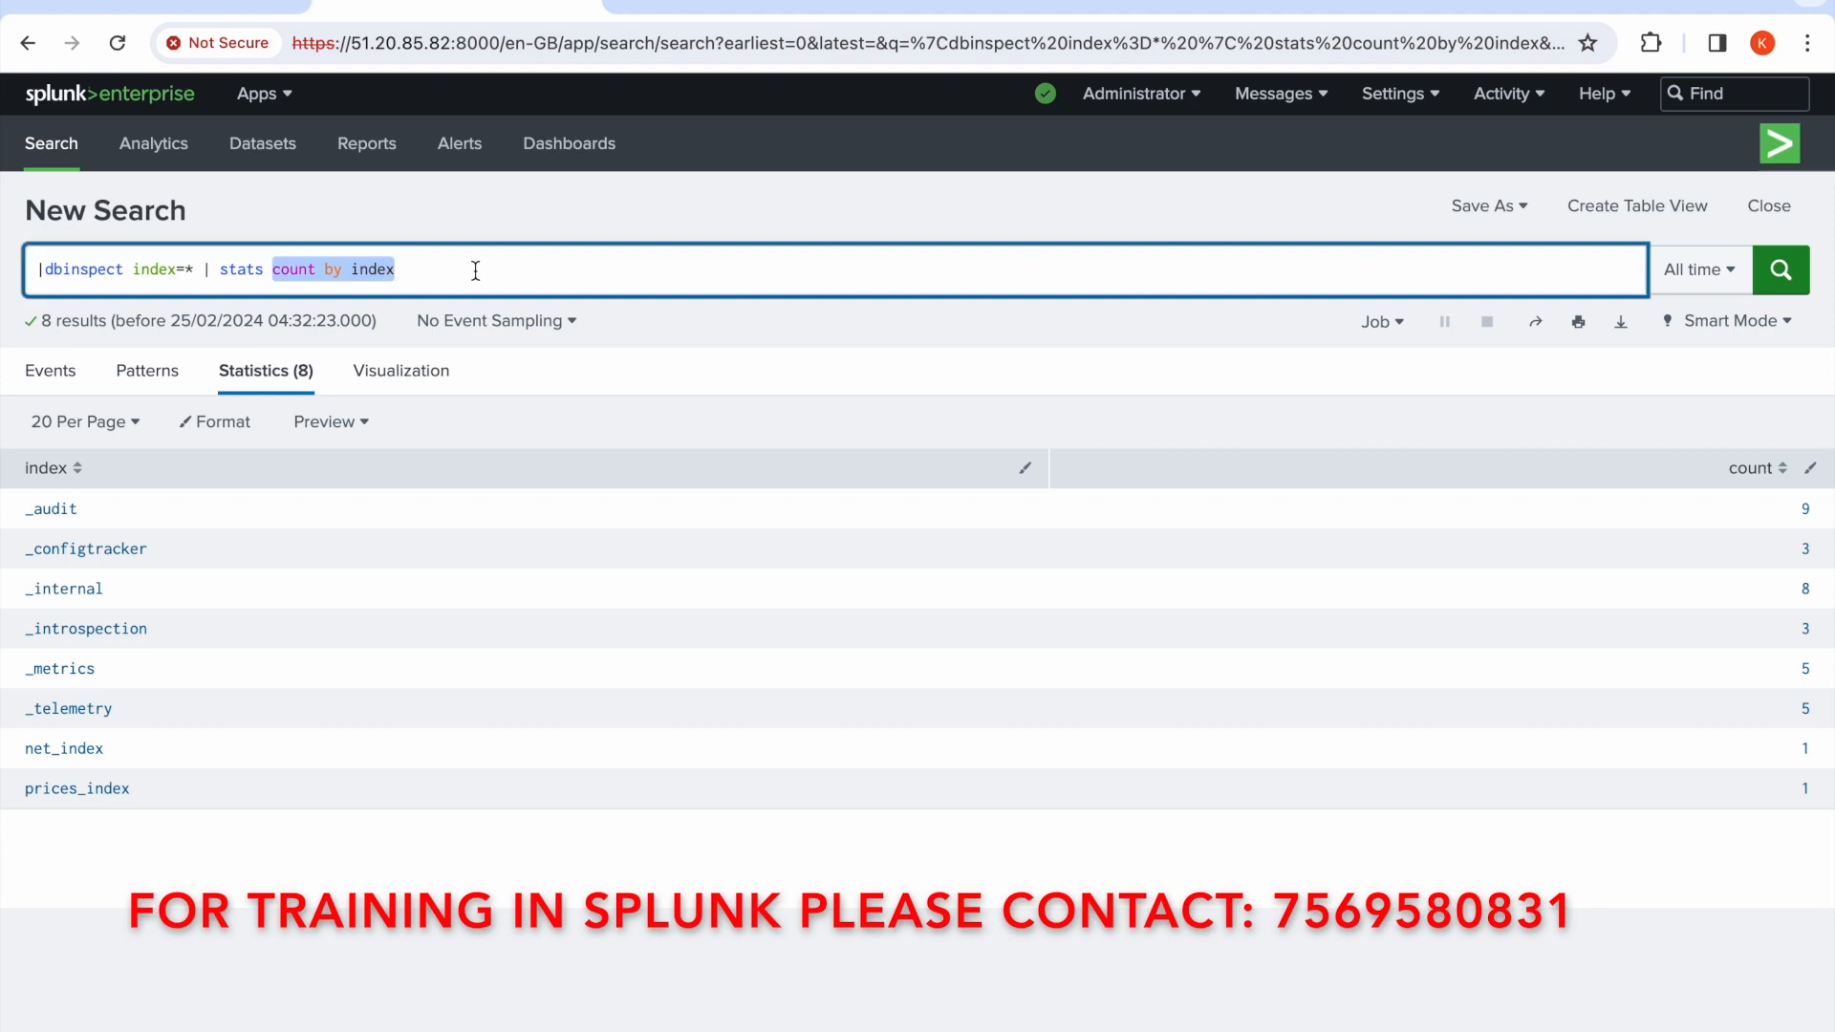
pyautogui.write('sum')
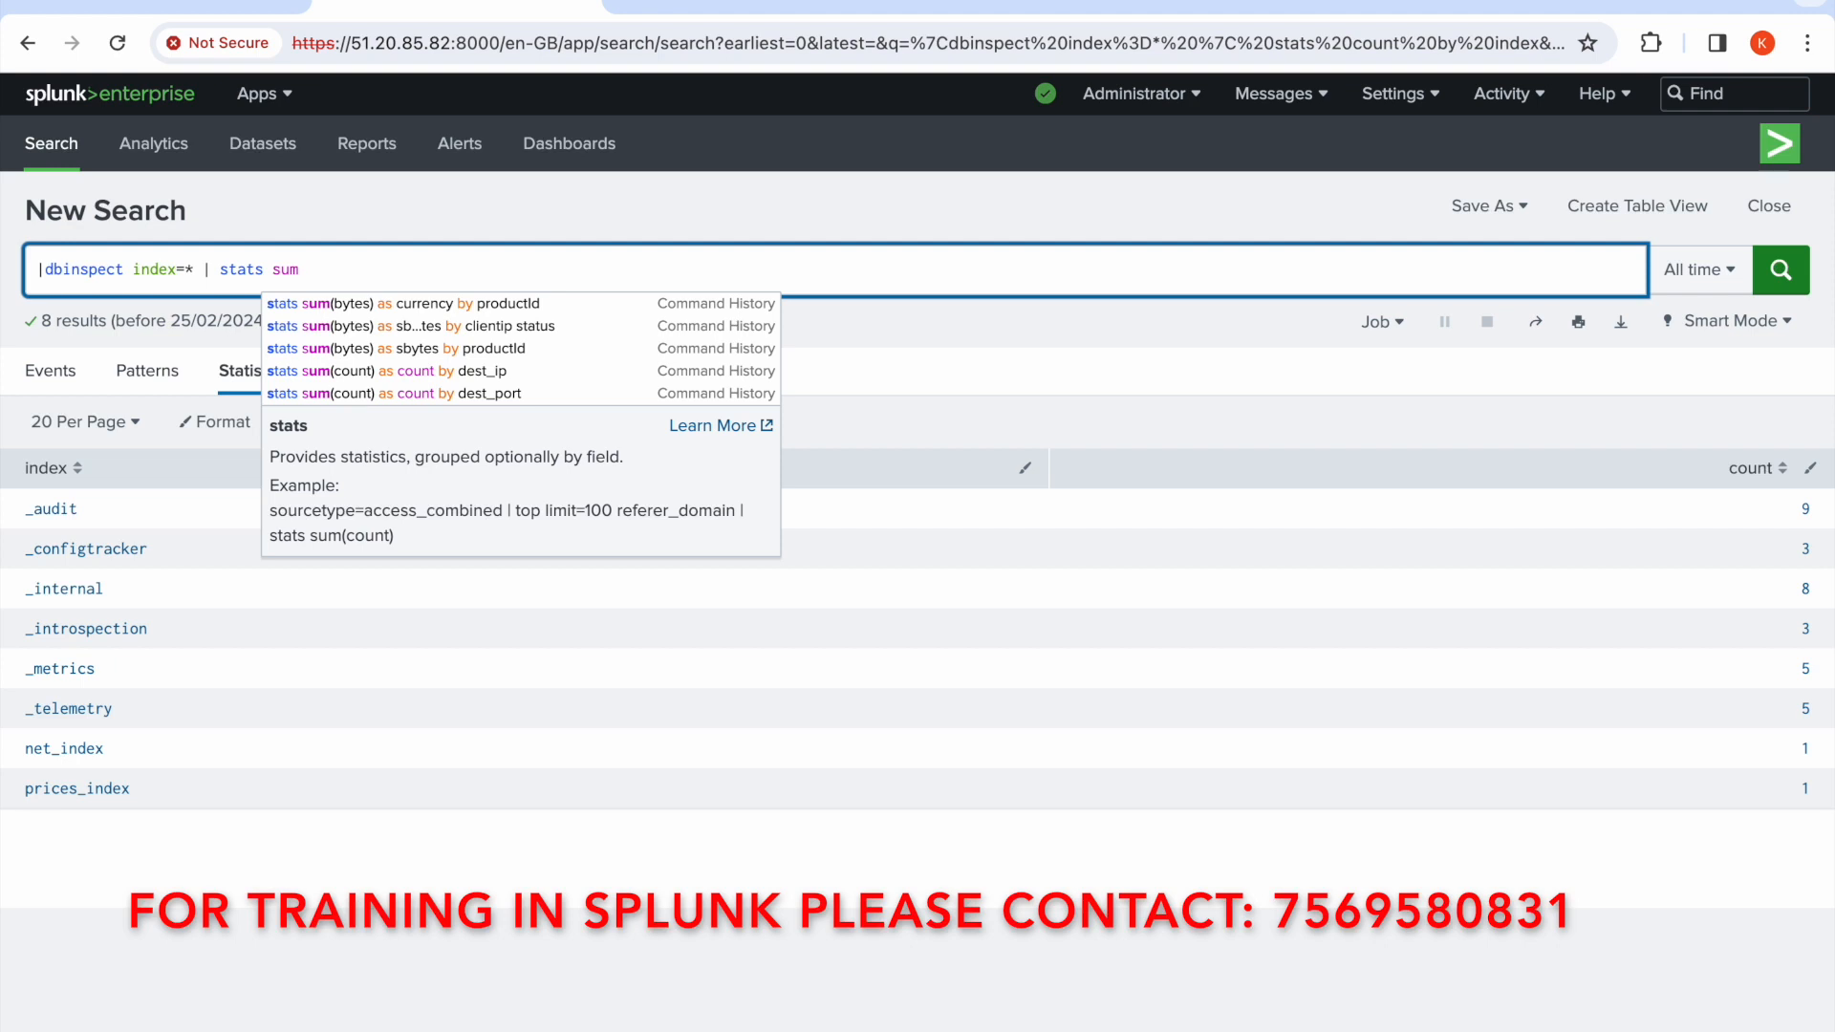
pyautogui.write('(')
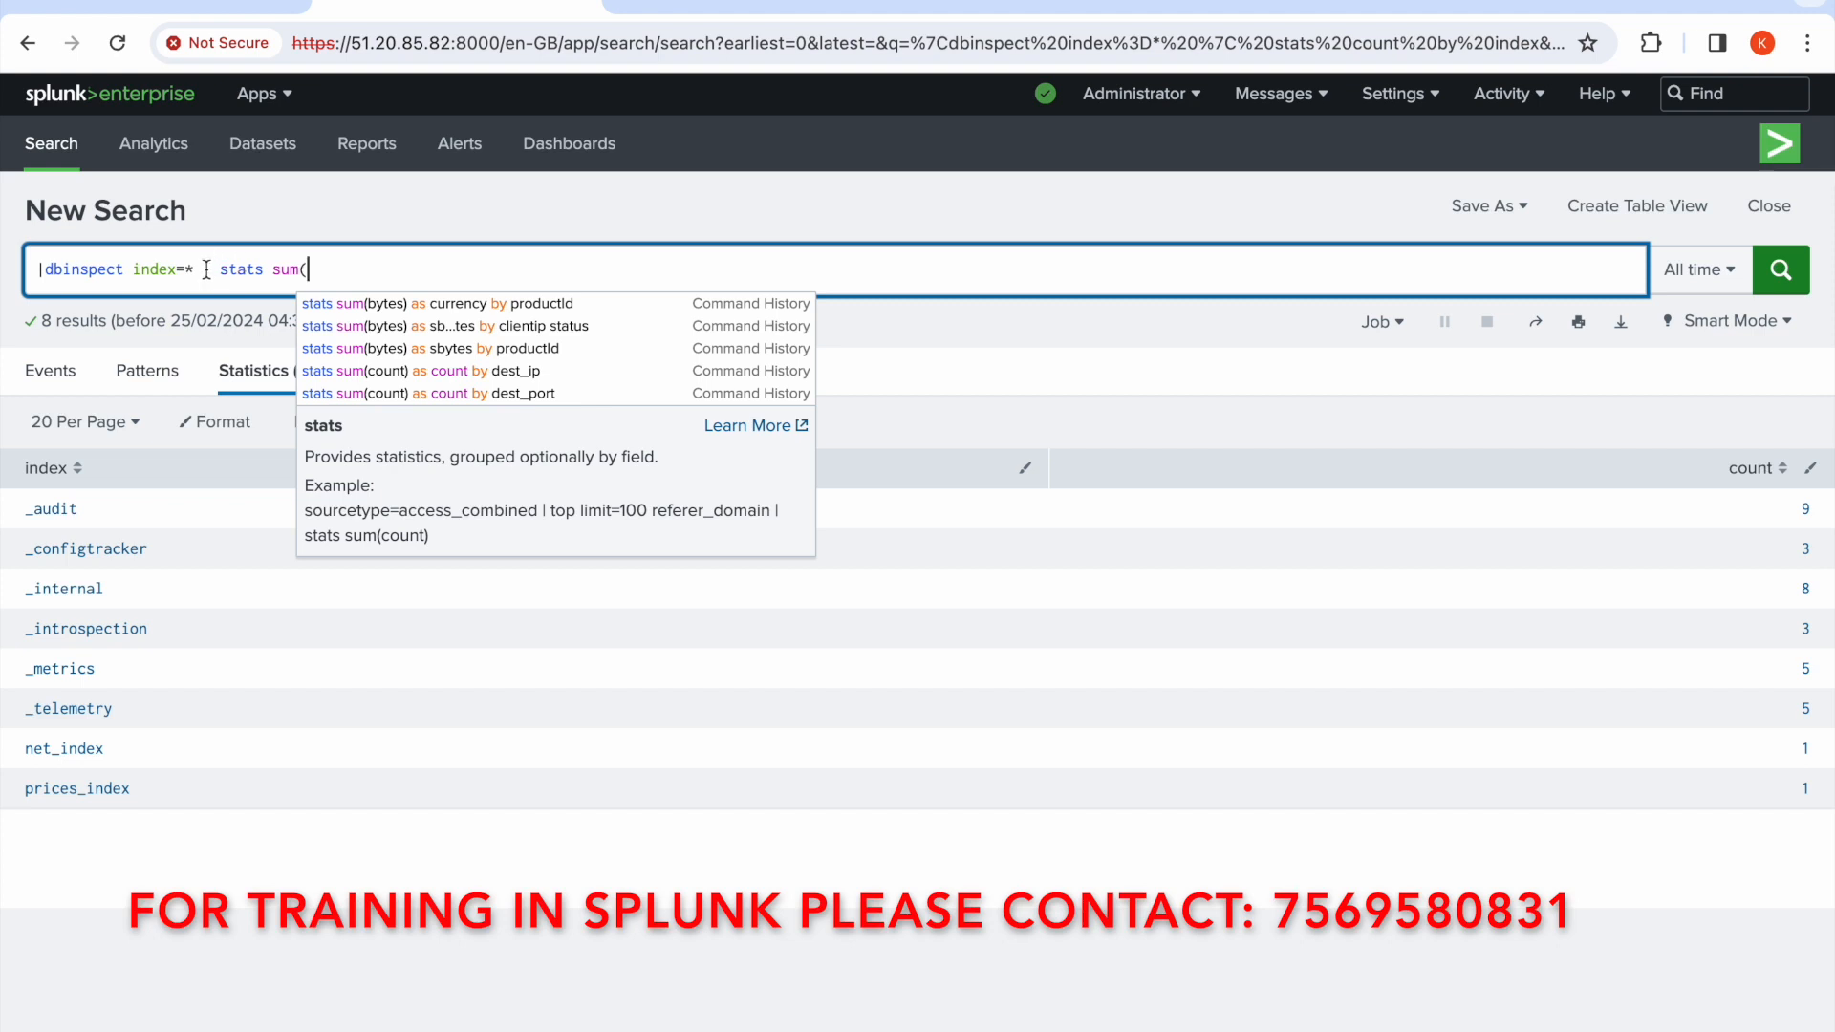
pyautogui.moveTo(205, 269); pyautogui.dragTo(336, 270)
pyautogui.press('BackSpace')
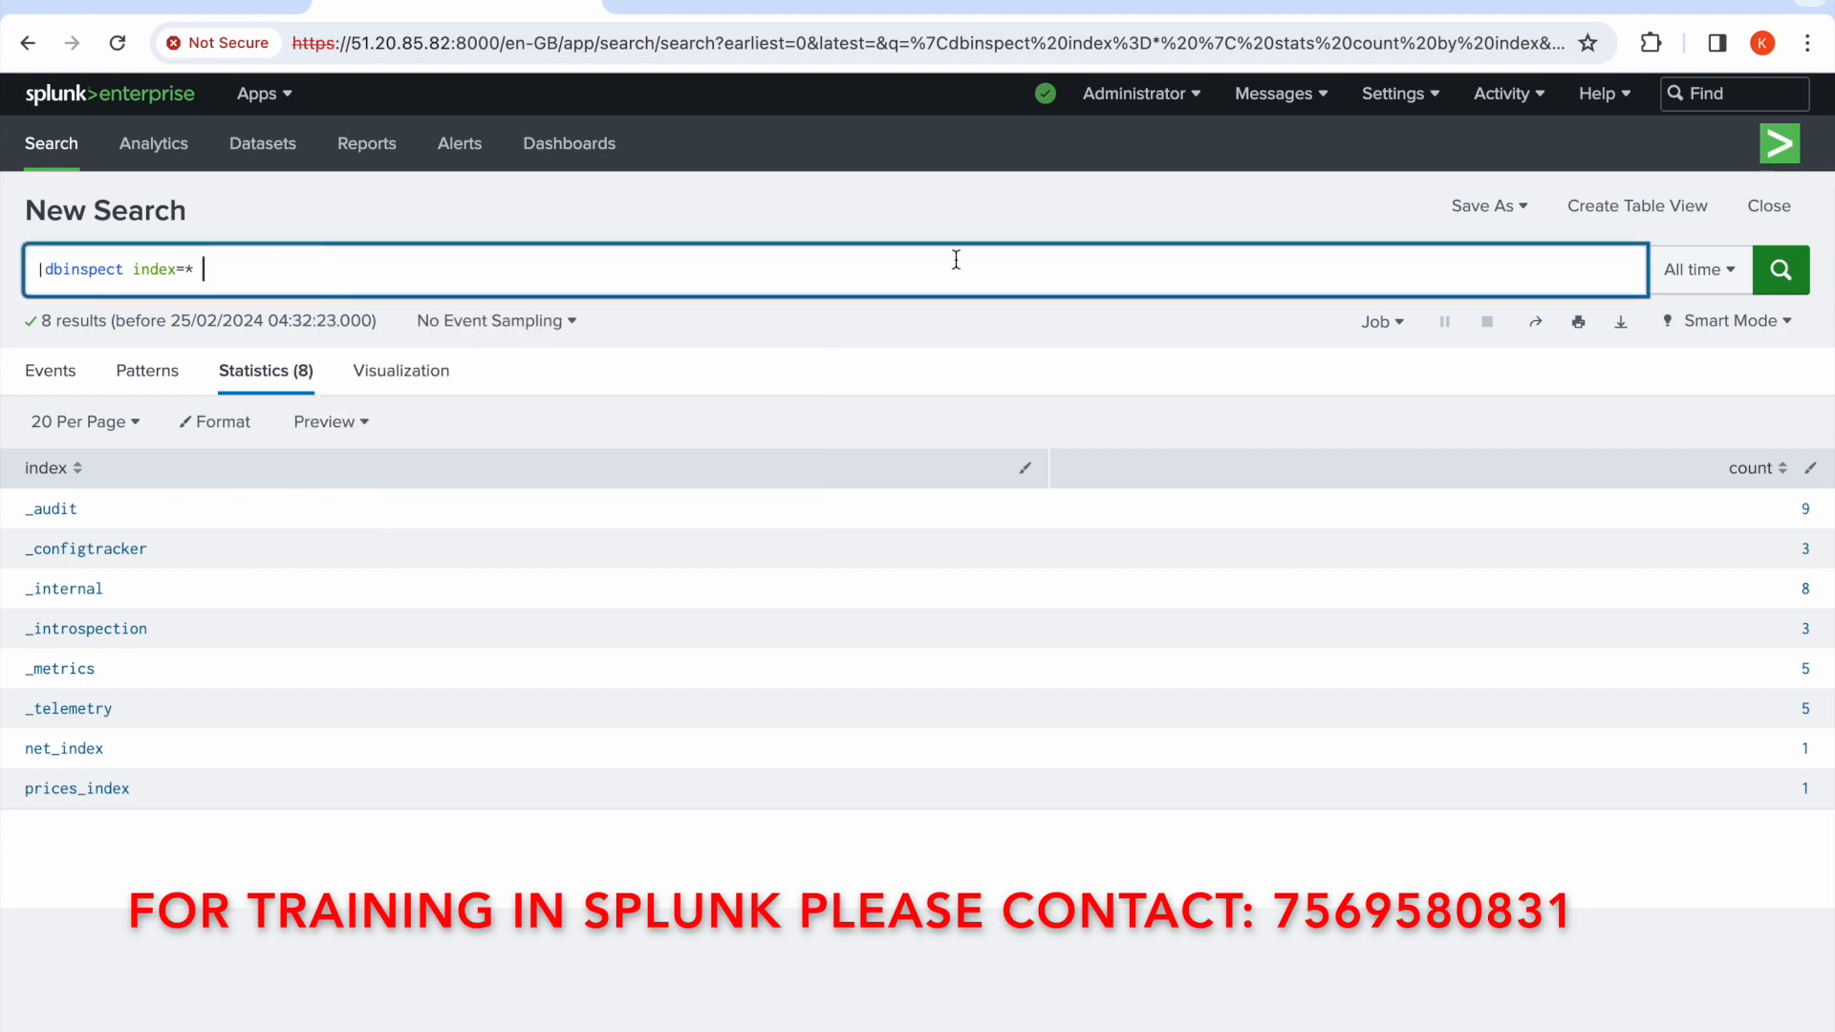
pyautogui.click(1778, 272)
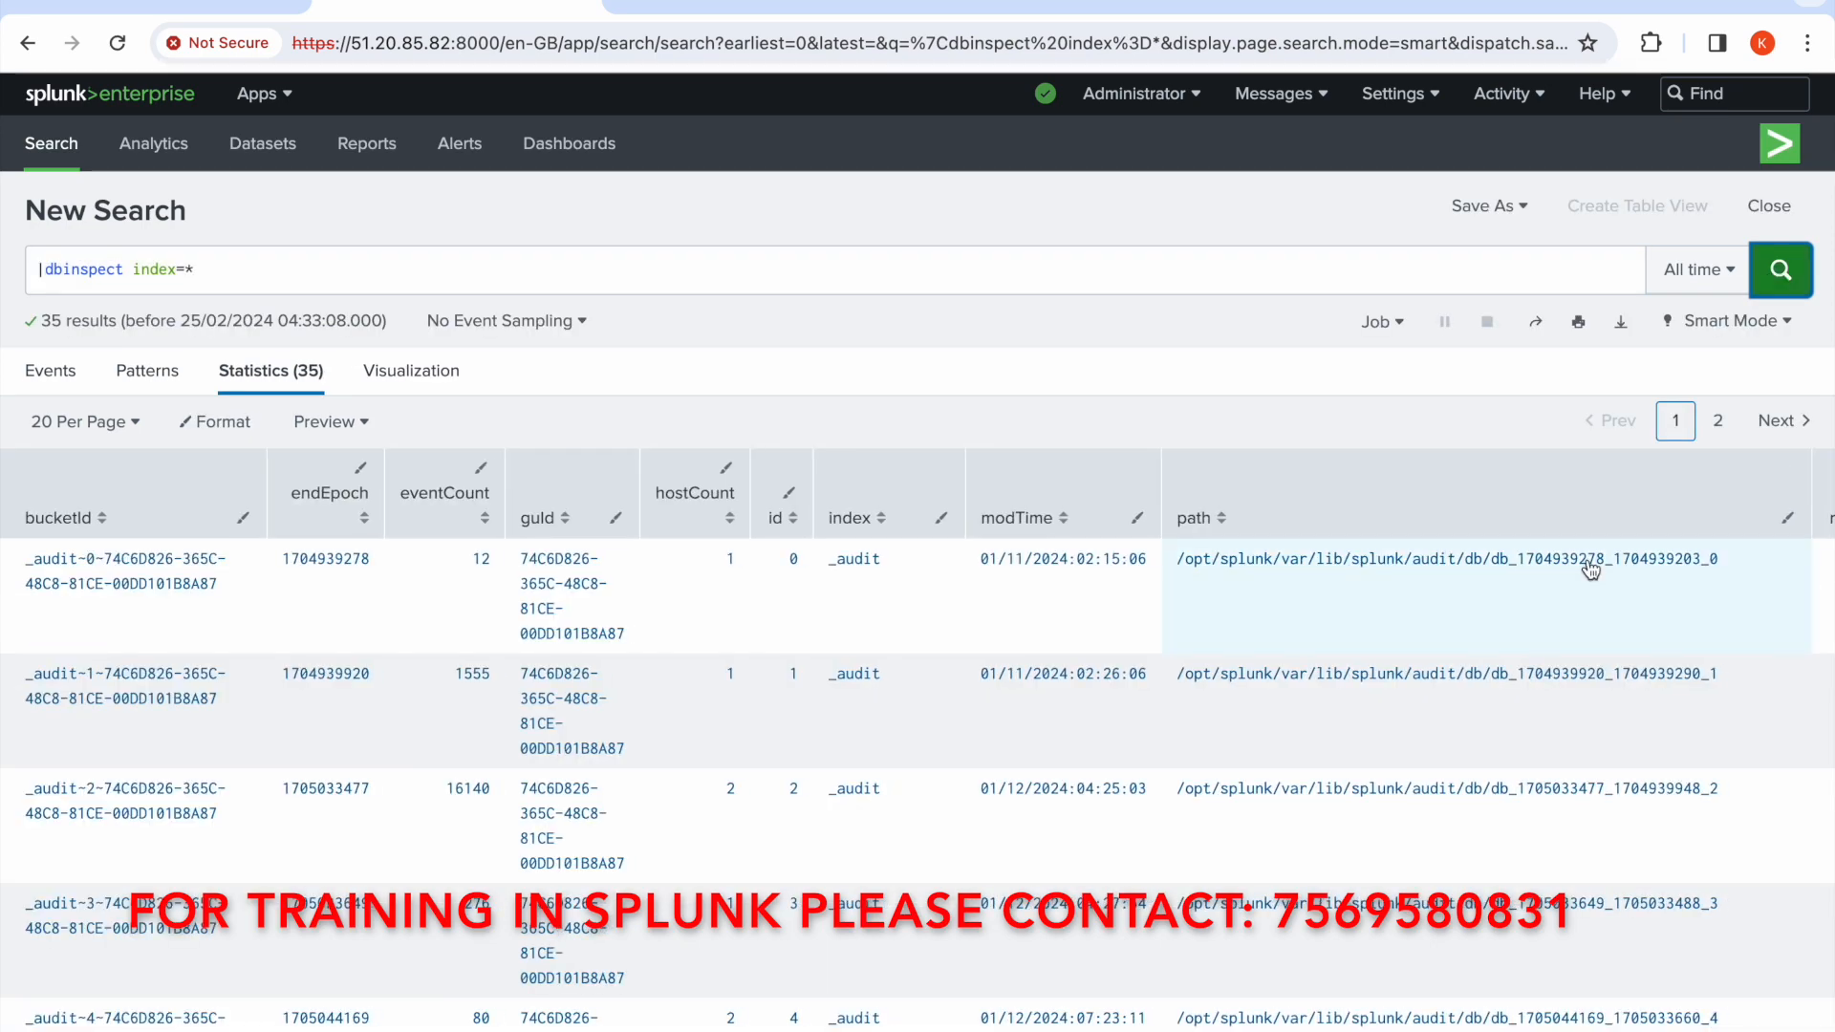
# Append | stats sum(sizeOnDiskMB) as totsizeMB by index to the query and run the search
pyautogui.hscroll(10, 1590, 571)
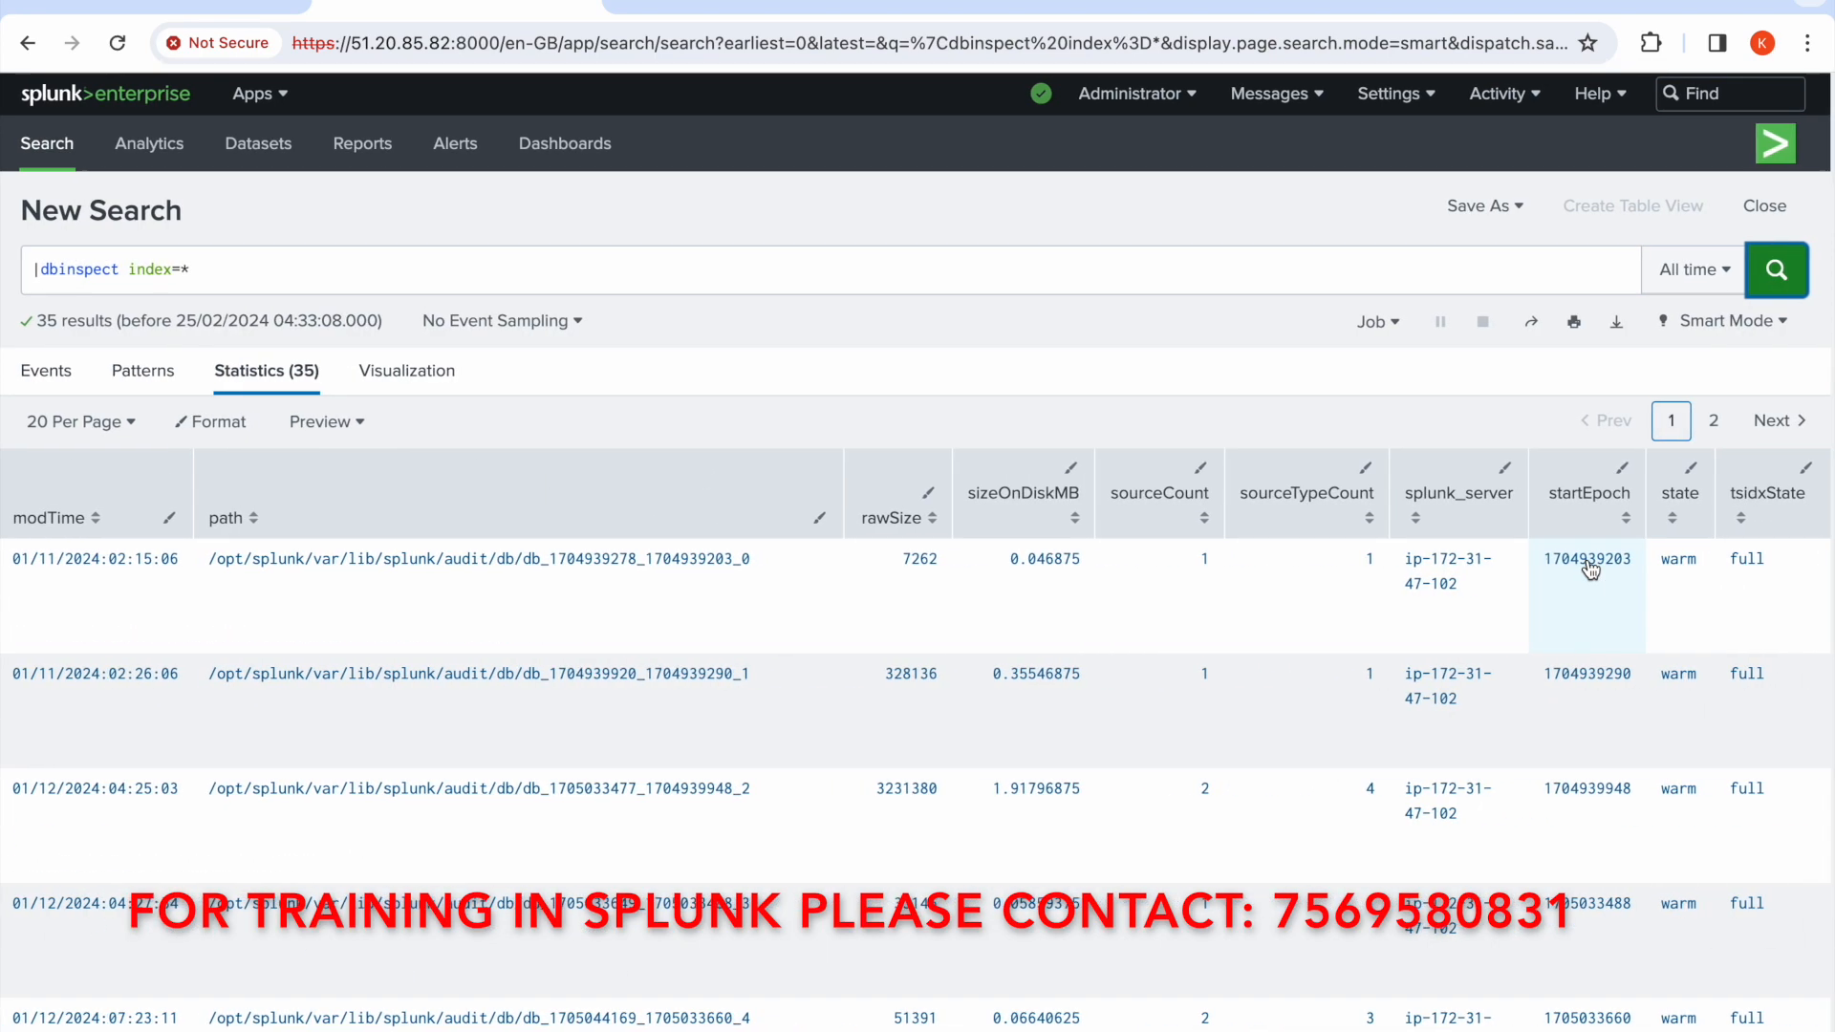
pyautogui.hscroll(-10, 1591, 570)
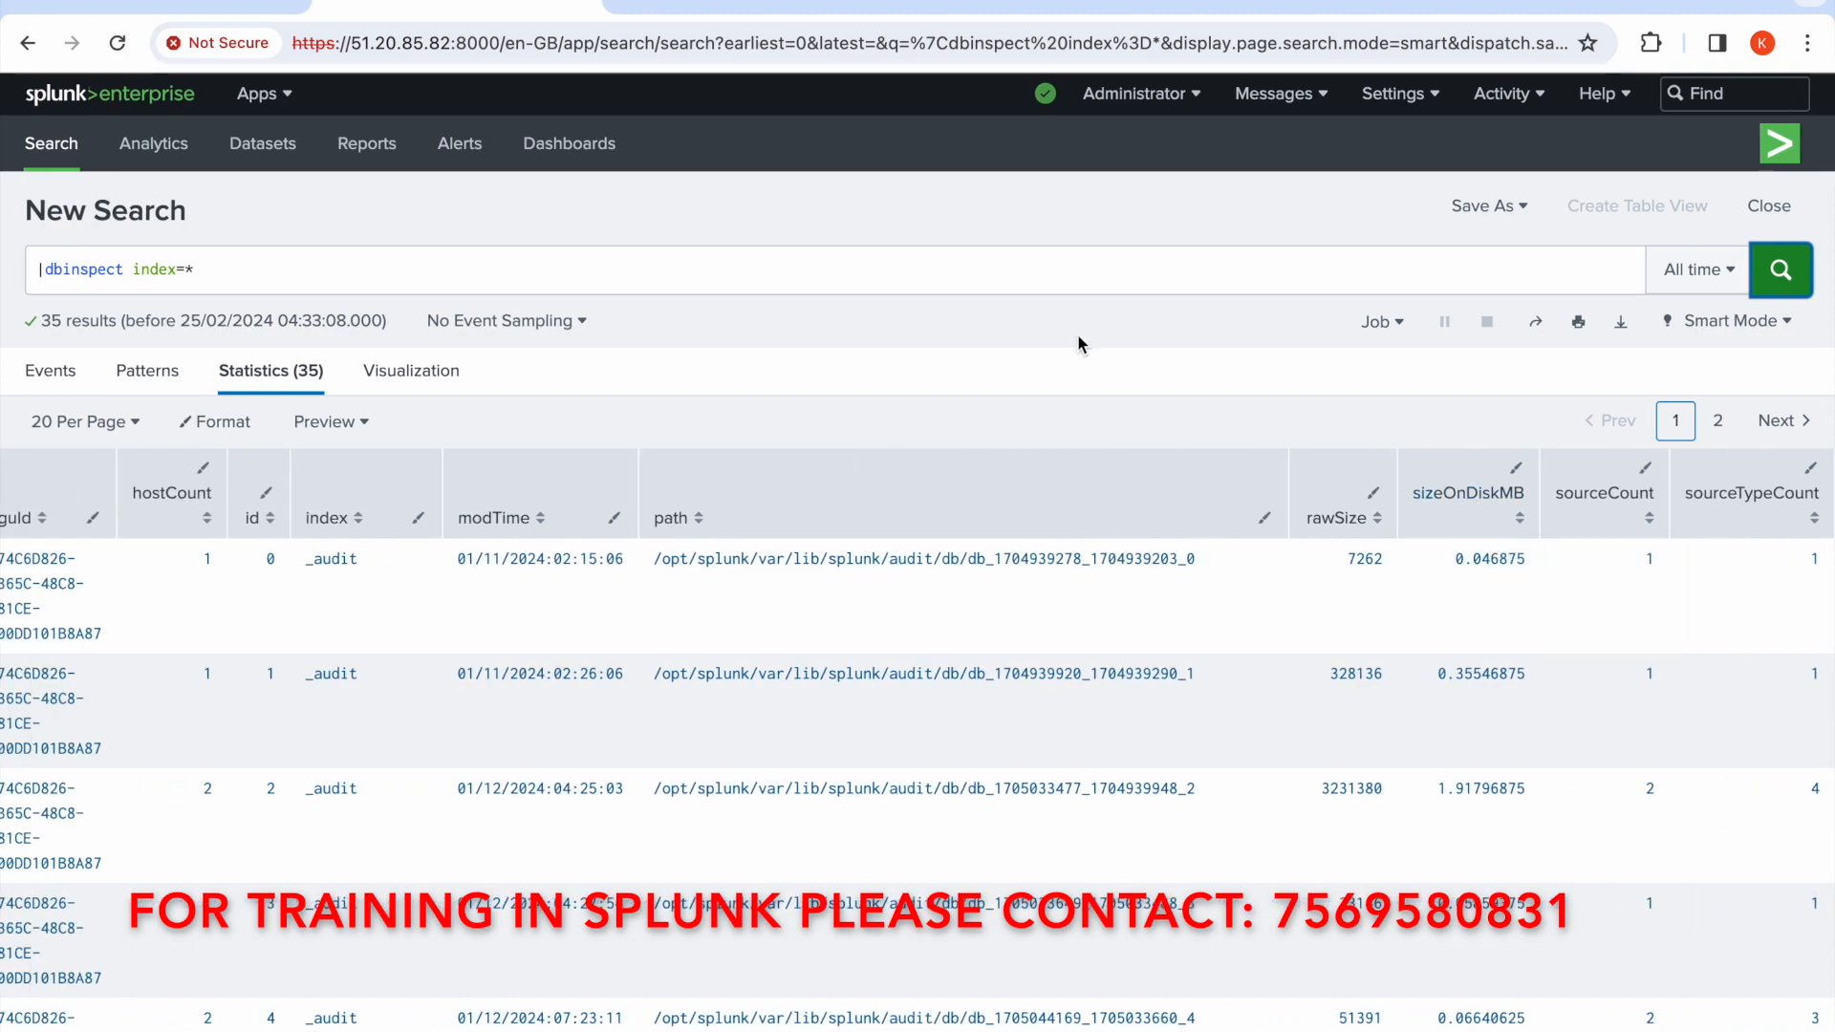
pyautogui.click(1061, 280)
pyautogui.write('|')
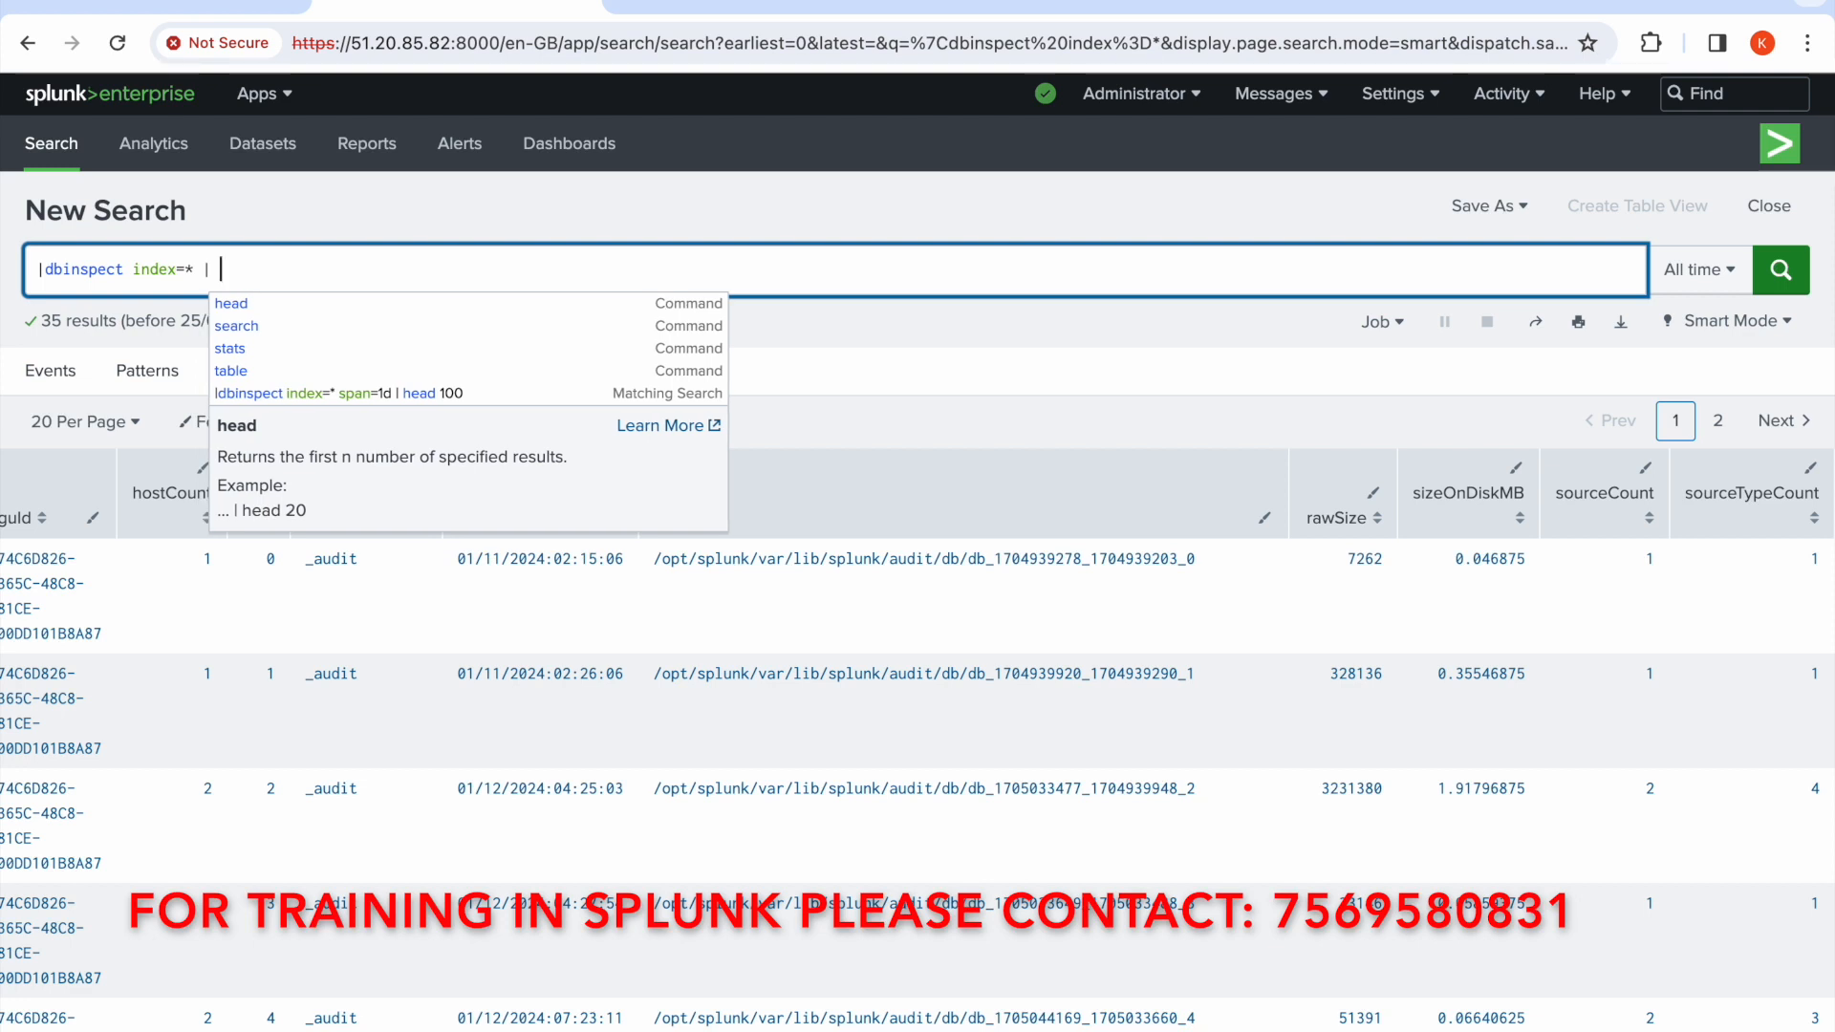
pyautogui.write('su')
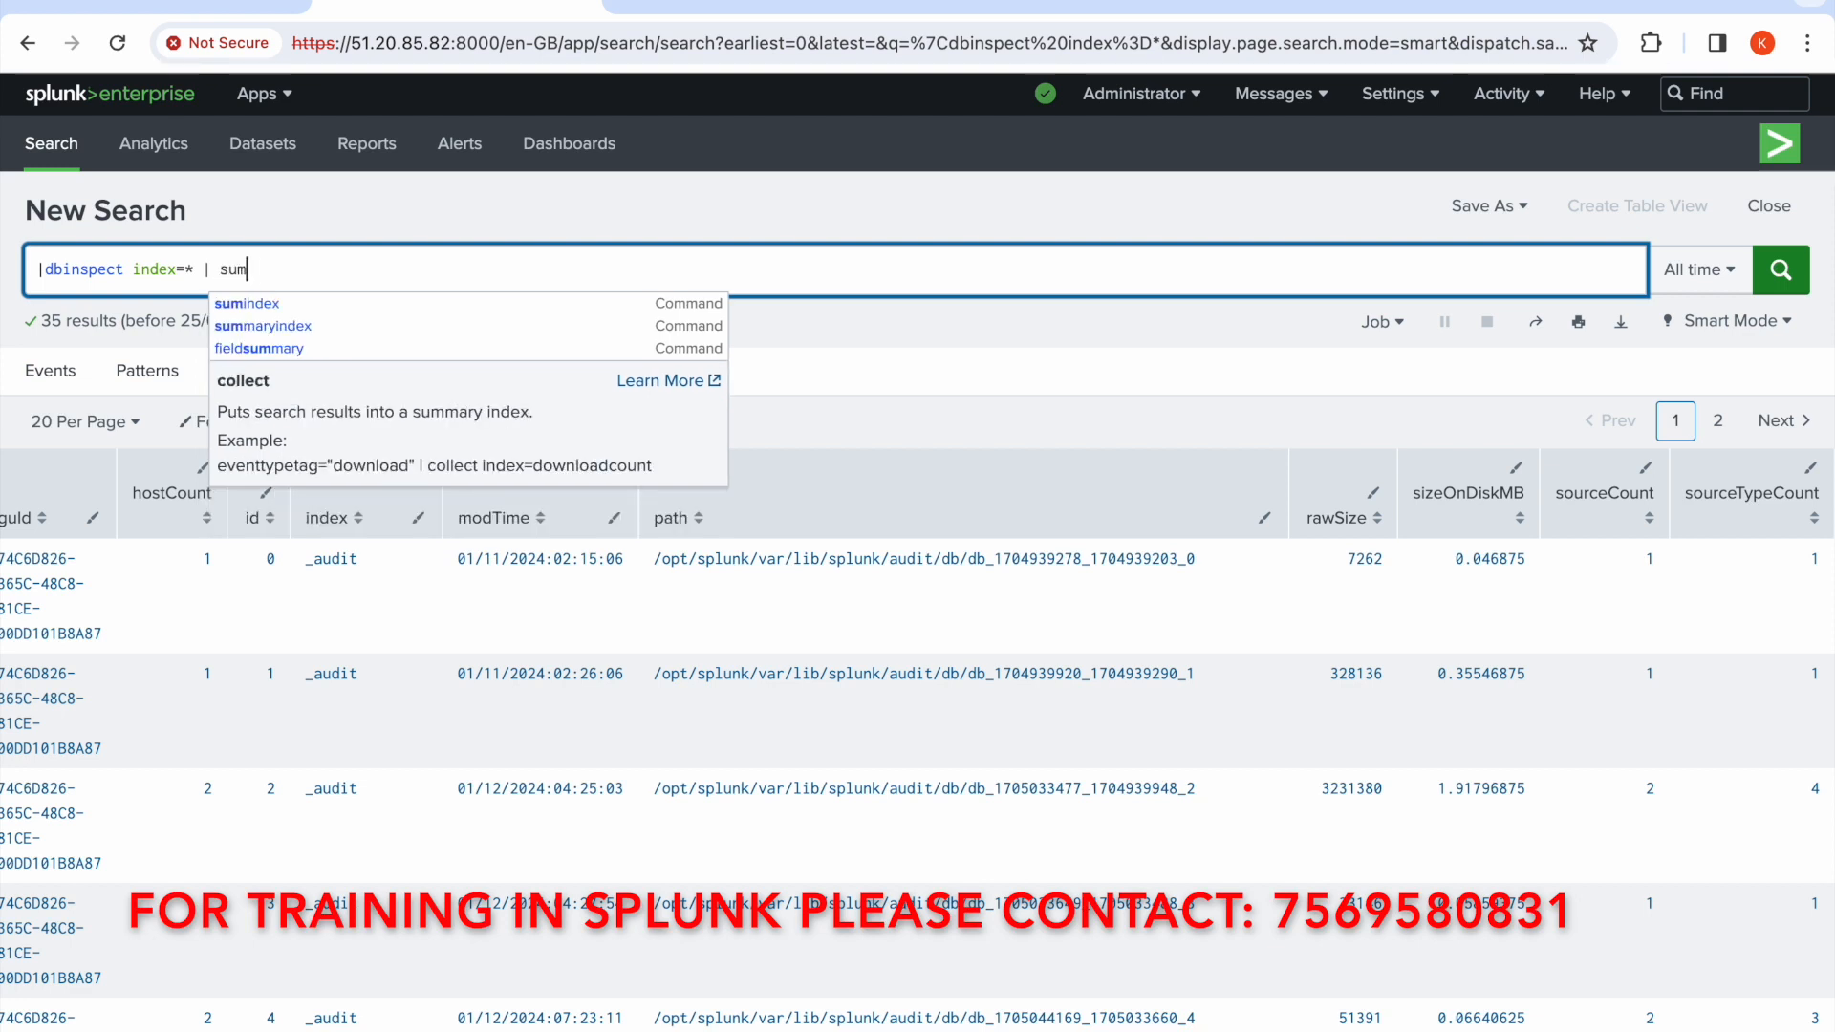
pyautogui.press('BackSpace')
pyautogui.write('tats sum(')
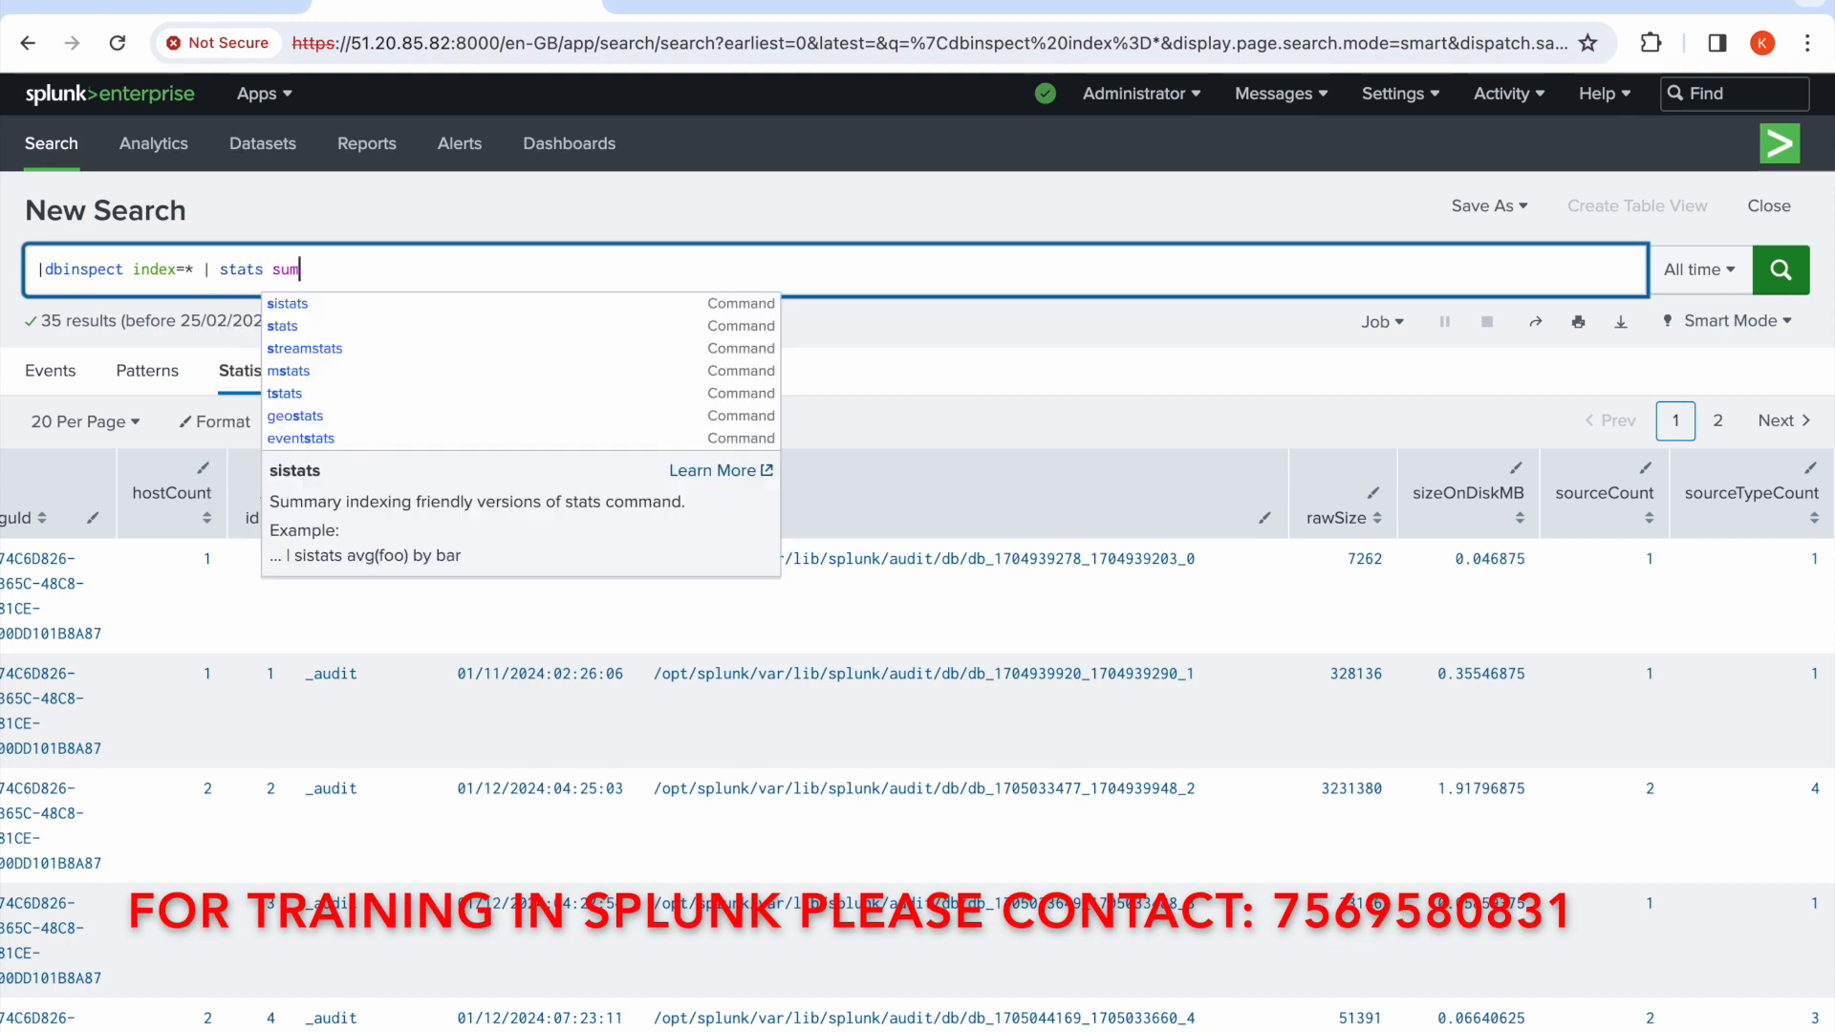
pyautogui.write('si')
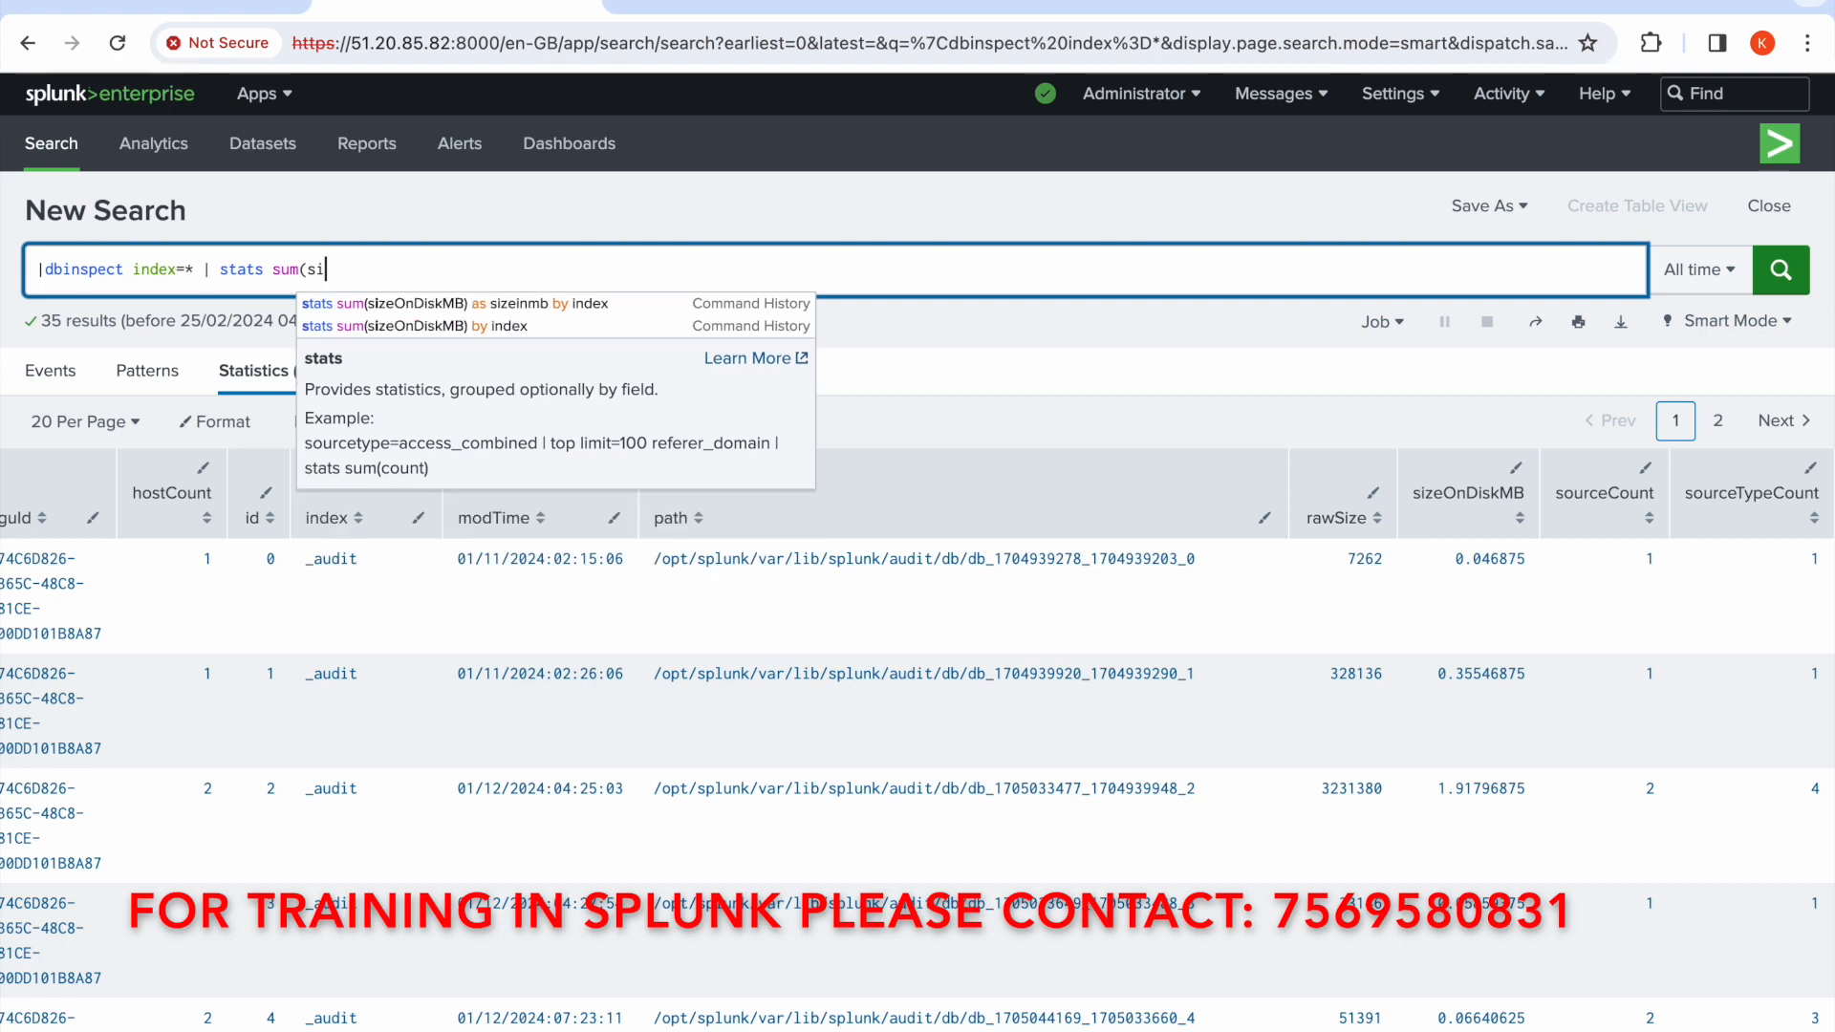
pyautogui.write('zeOnDis')
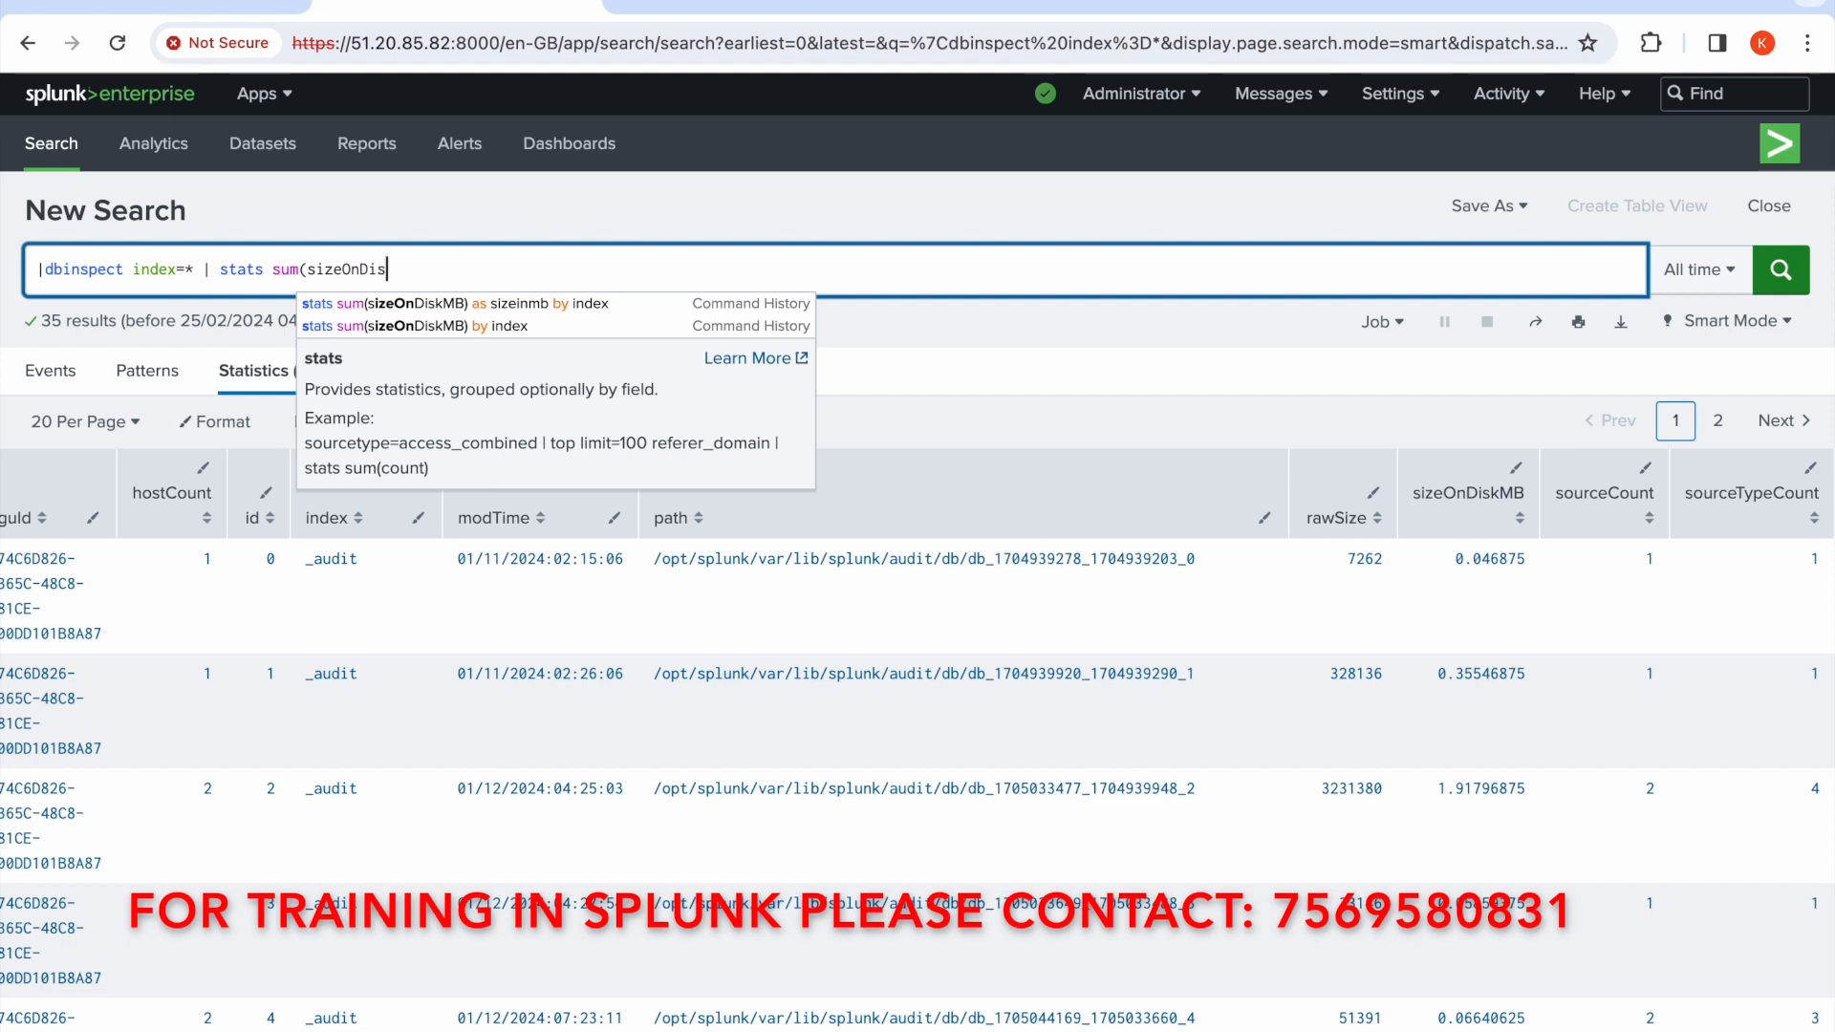
pyautogui.write('kMB')
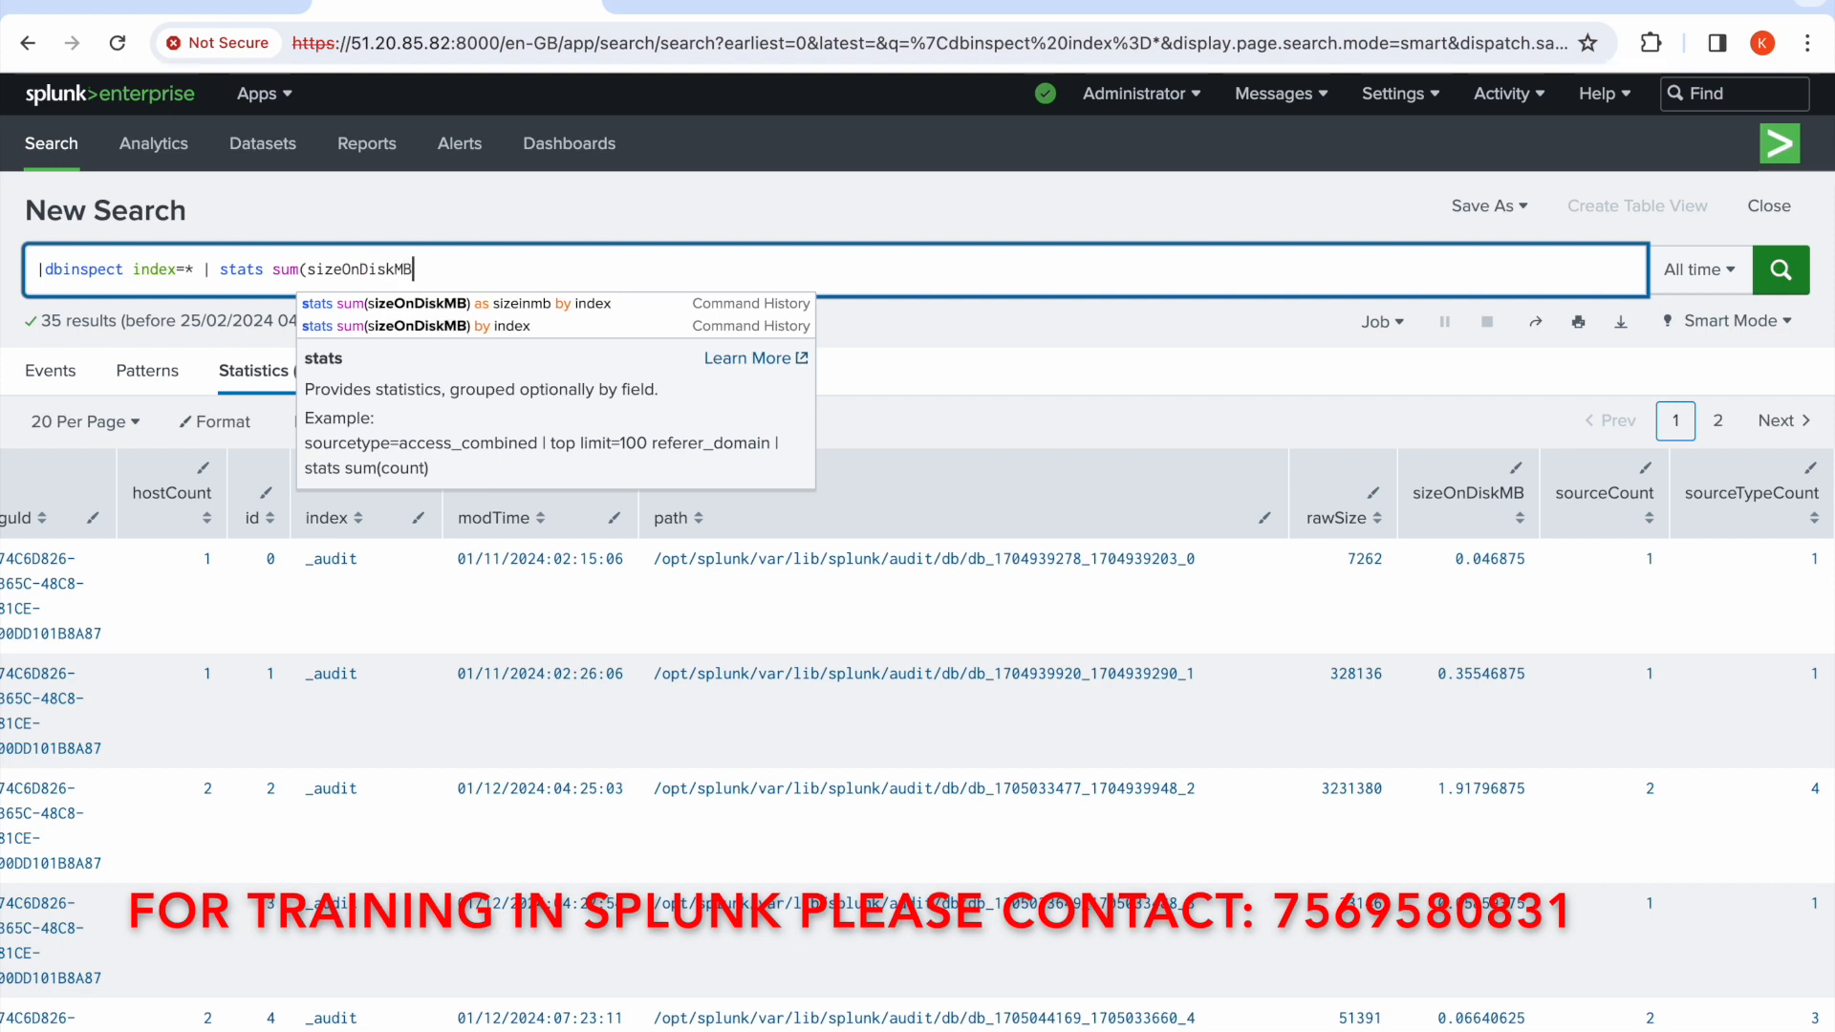
pyautogui.write(')')
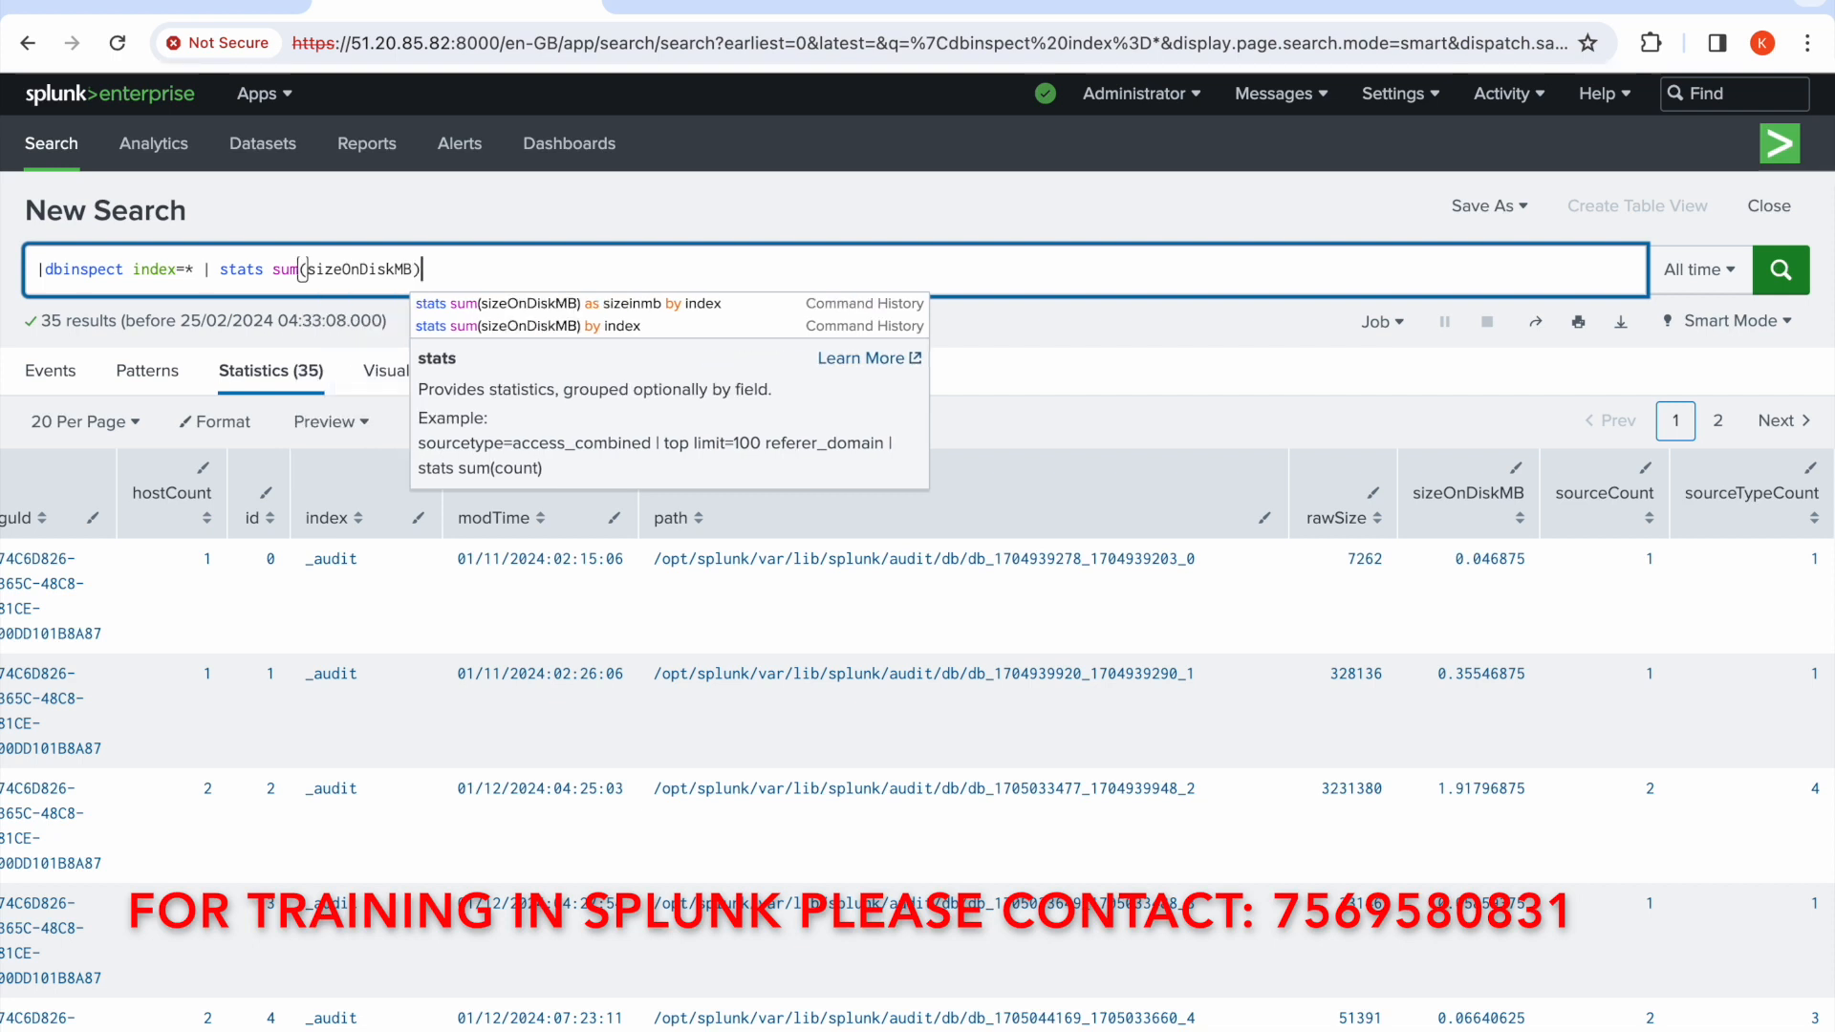
pyautogui.write(' as')
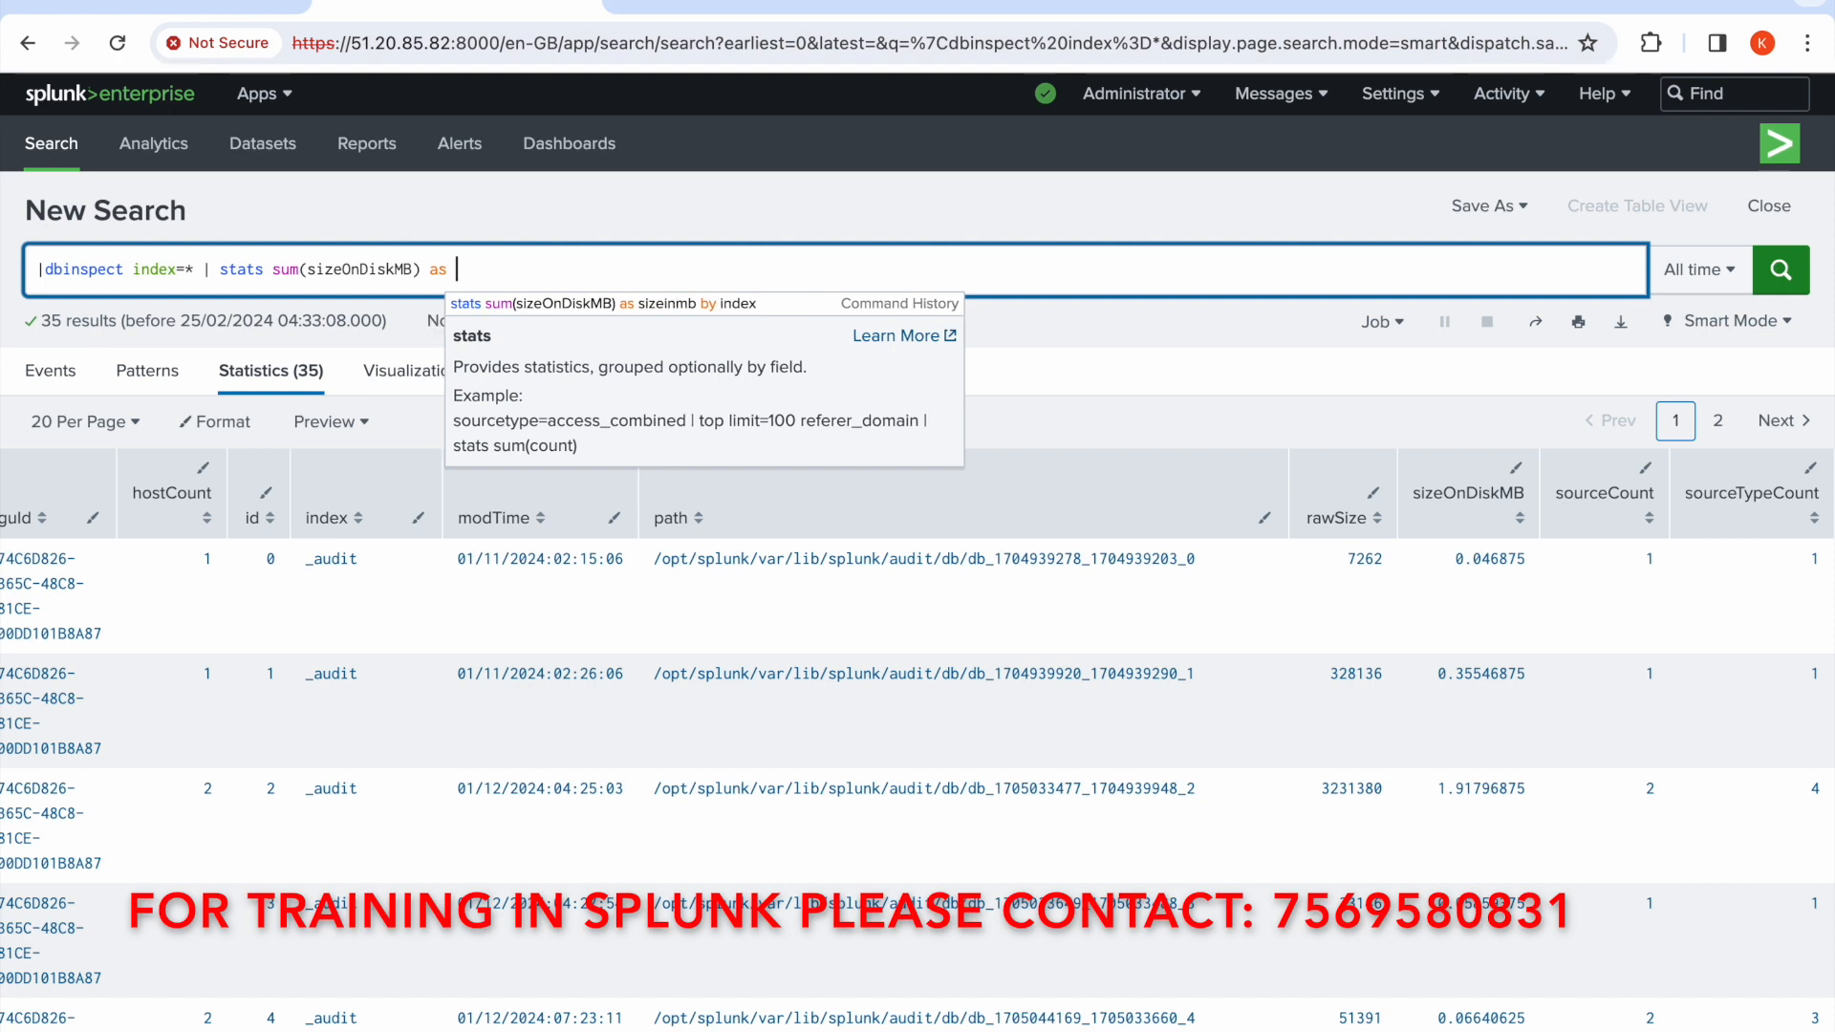
pyautogui.write(' to')
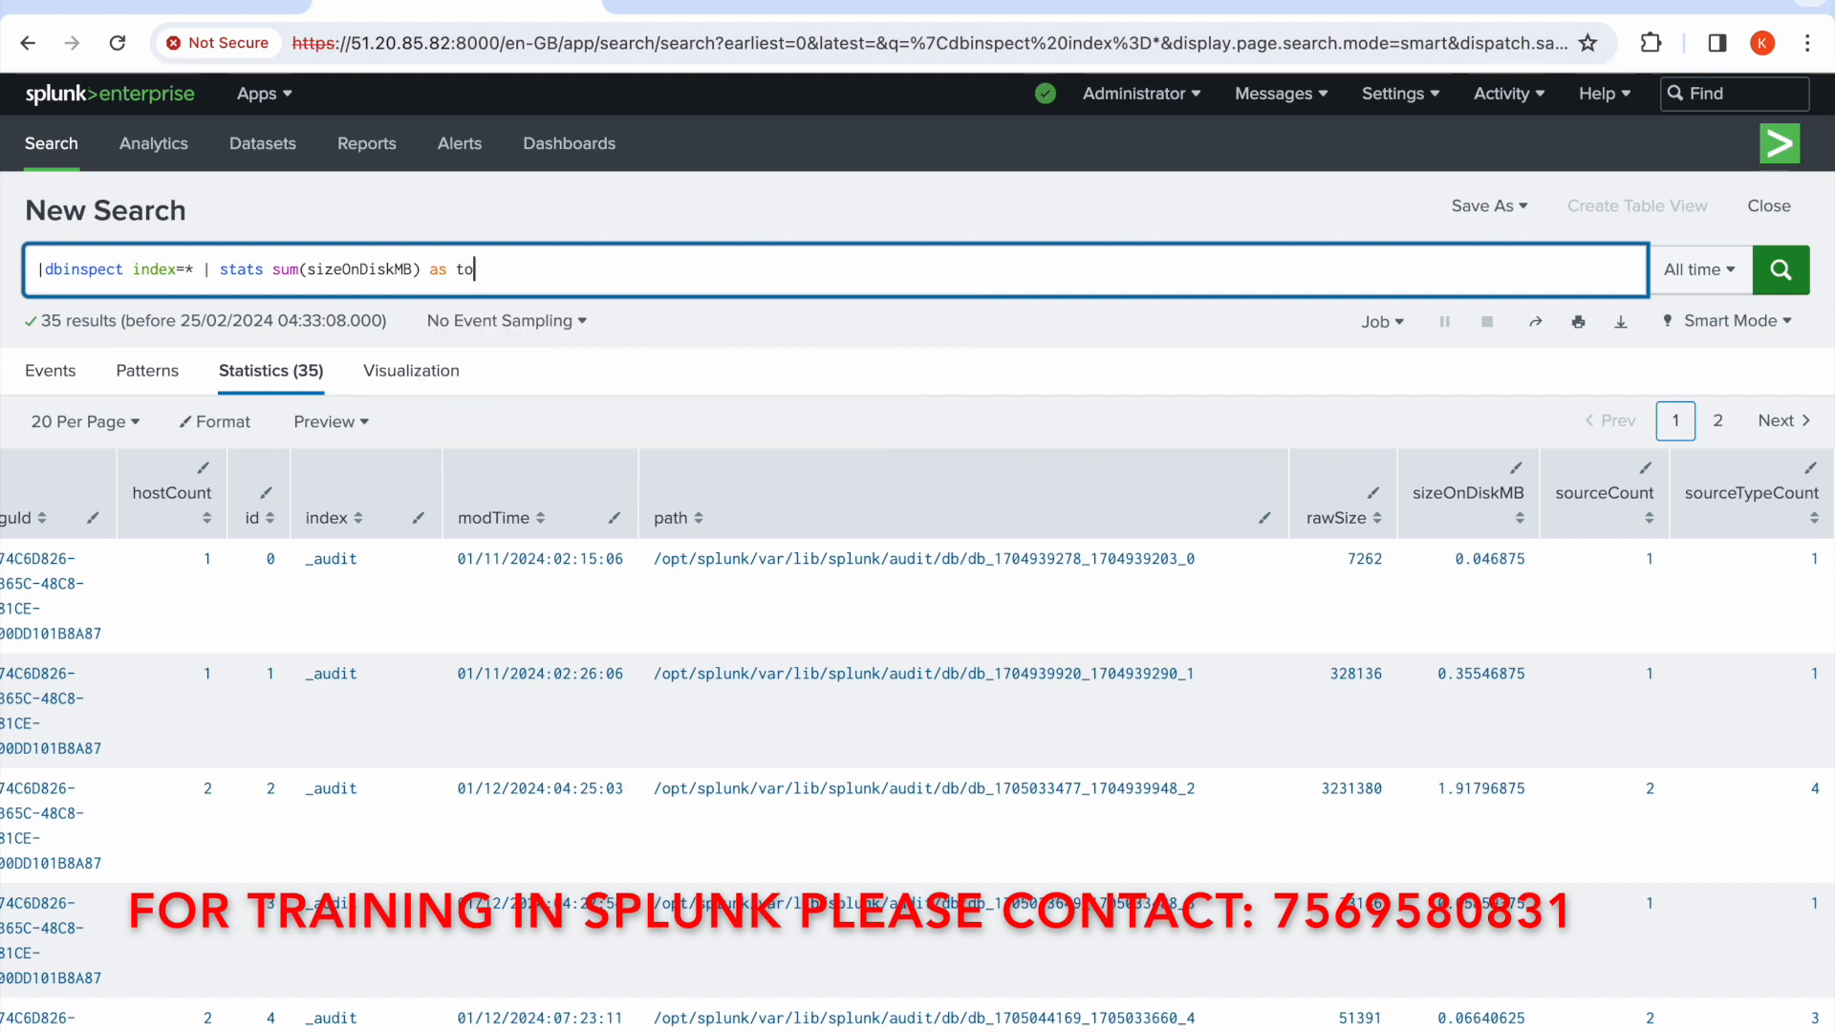
pyautogui.write('tsizeMB by inde')
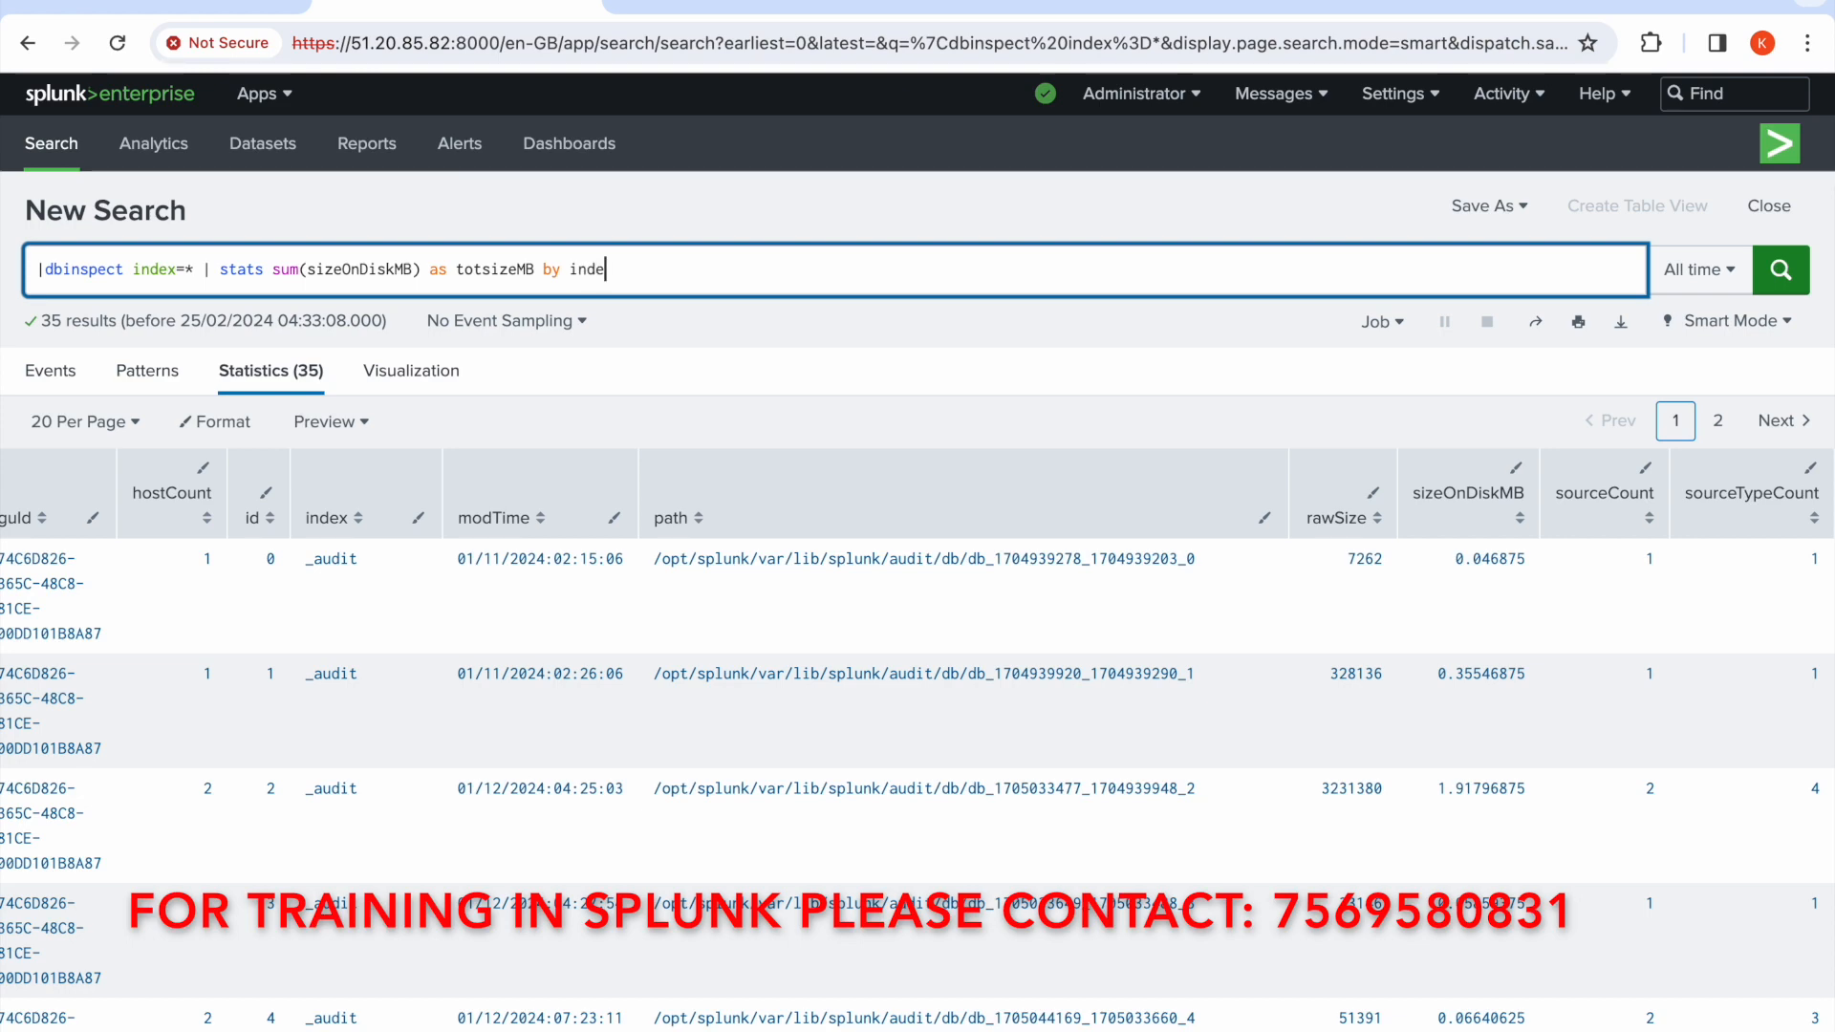
pyautogui.write('x')
pyautogui.click(1786, 287)
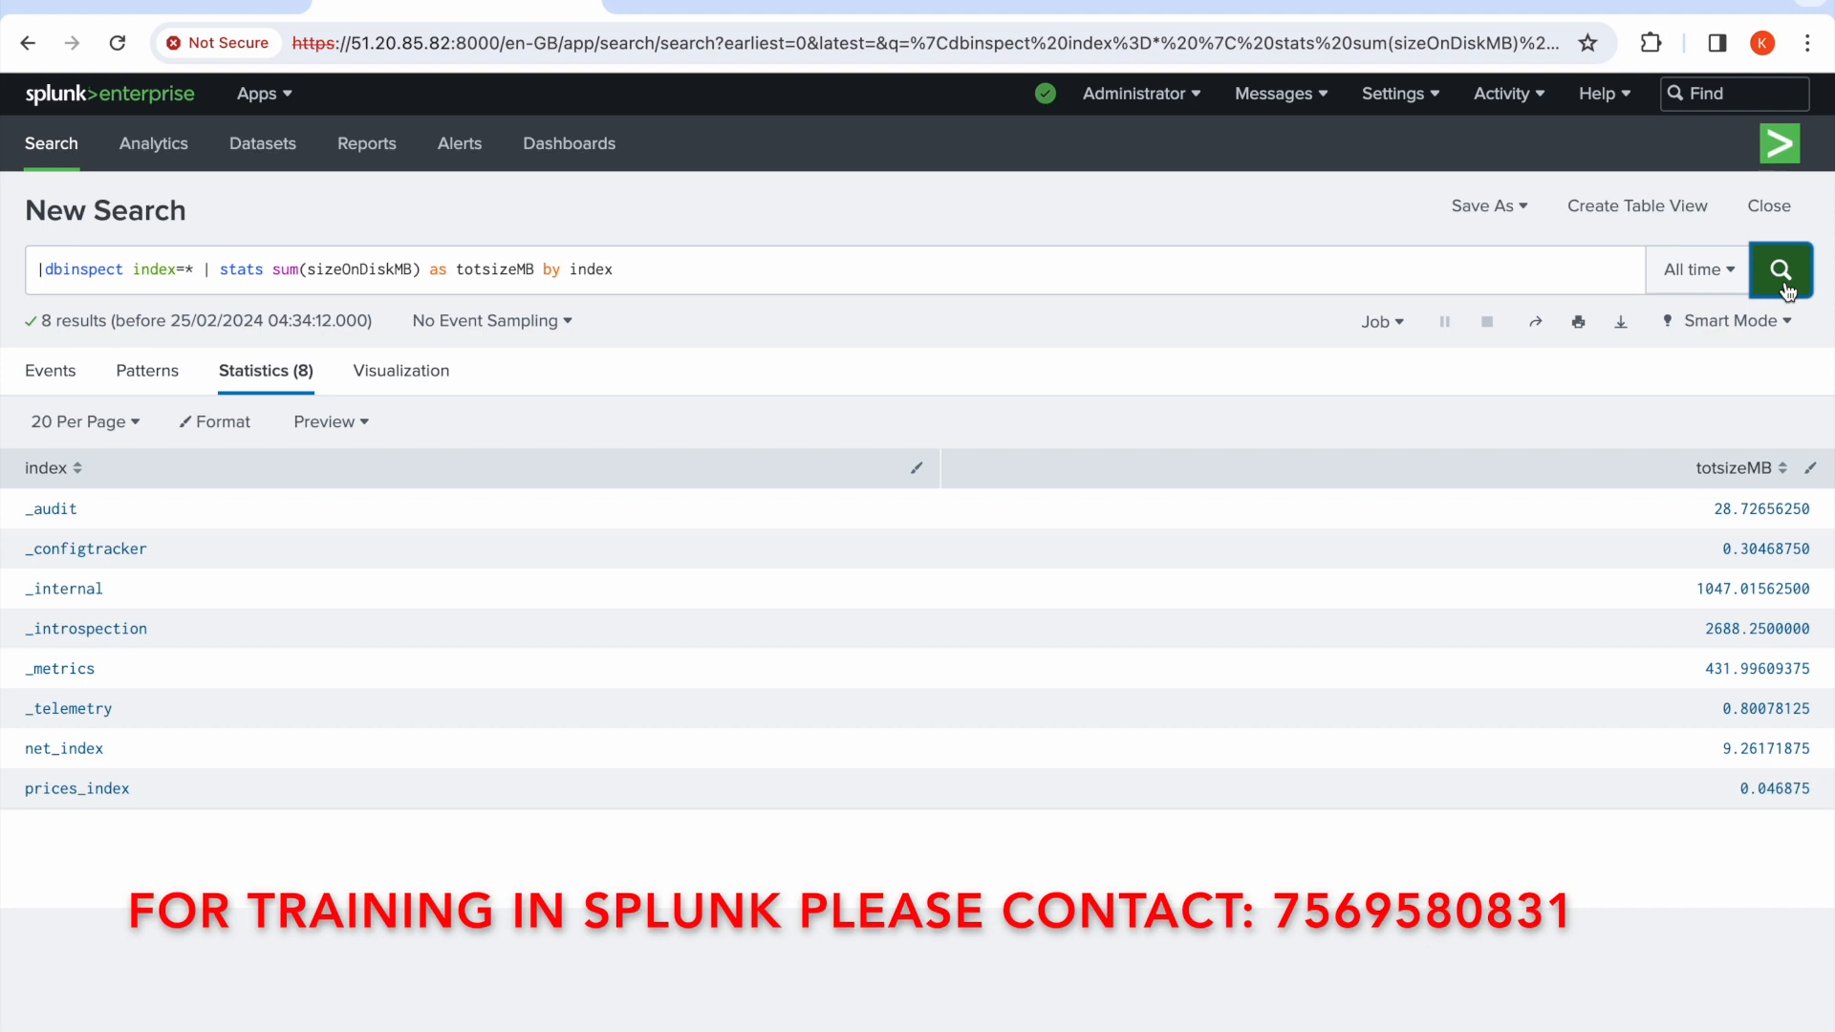
# Append | eval totsizeMB=round(totsizeMB,2) to the query and run it to round sizes to two decimals
pyautogui.click(1110, 279)
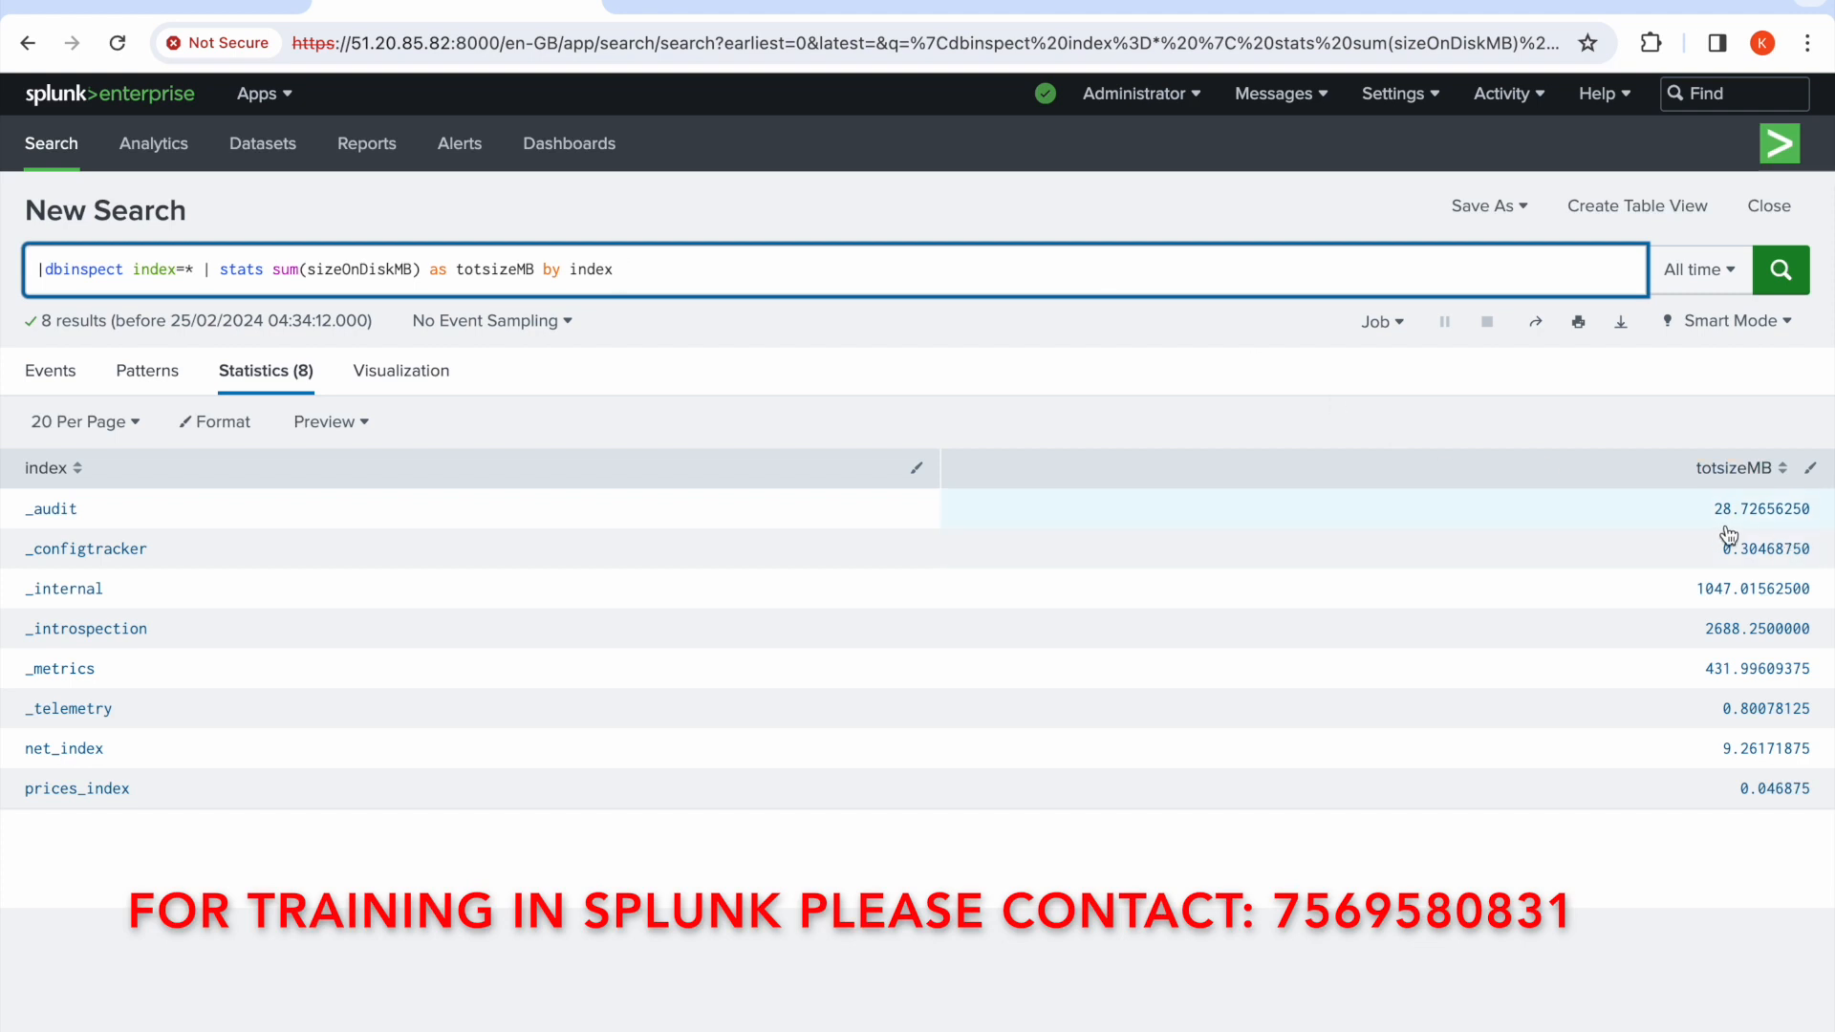
pyautogui.write('| ')
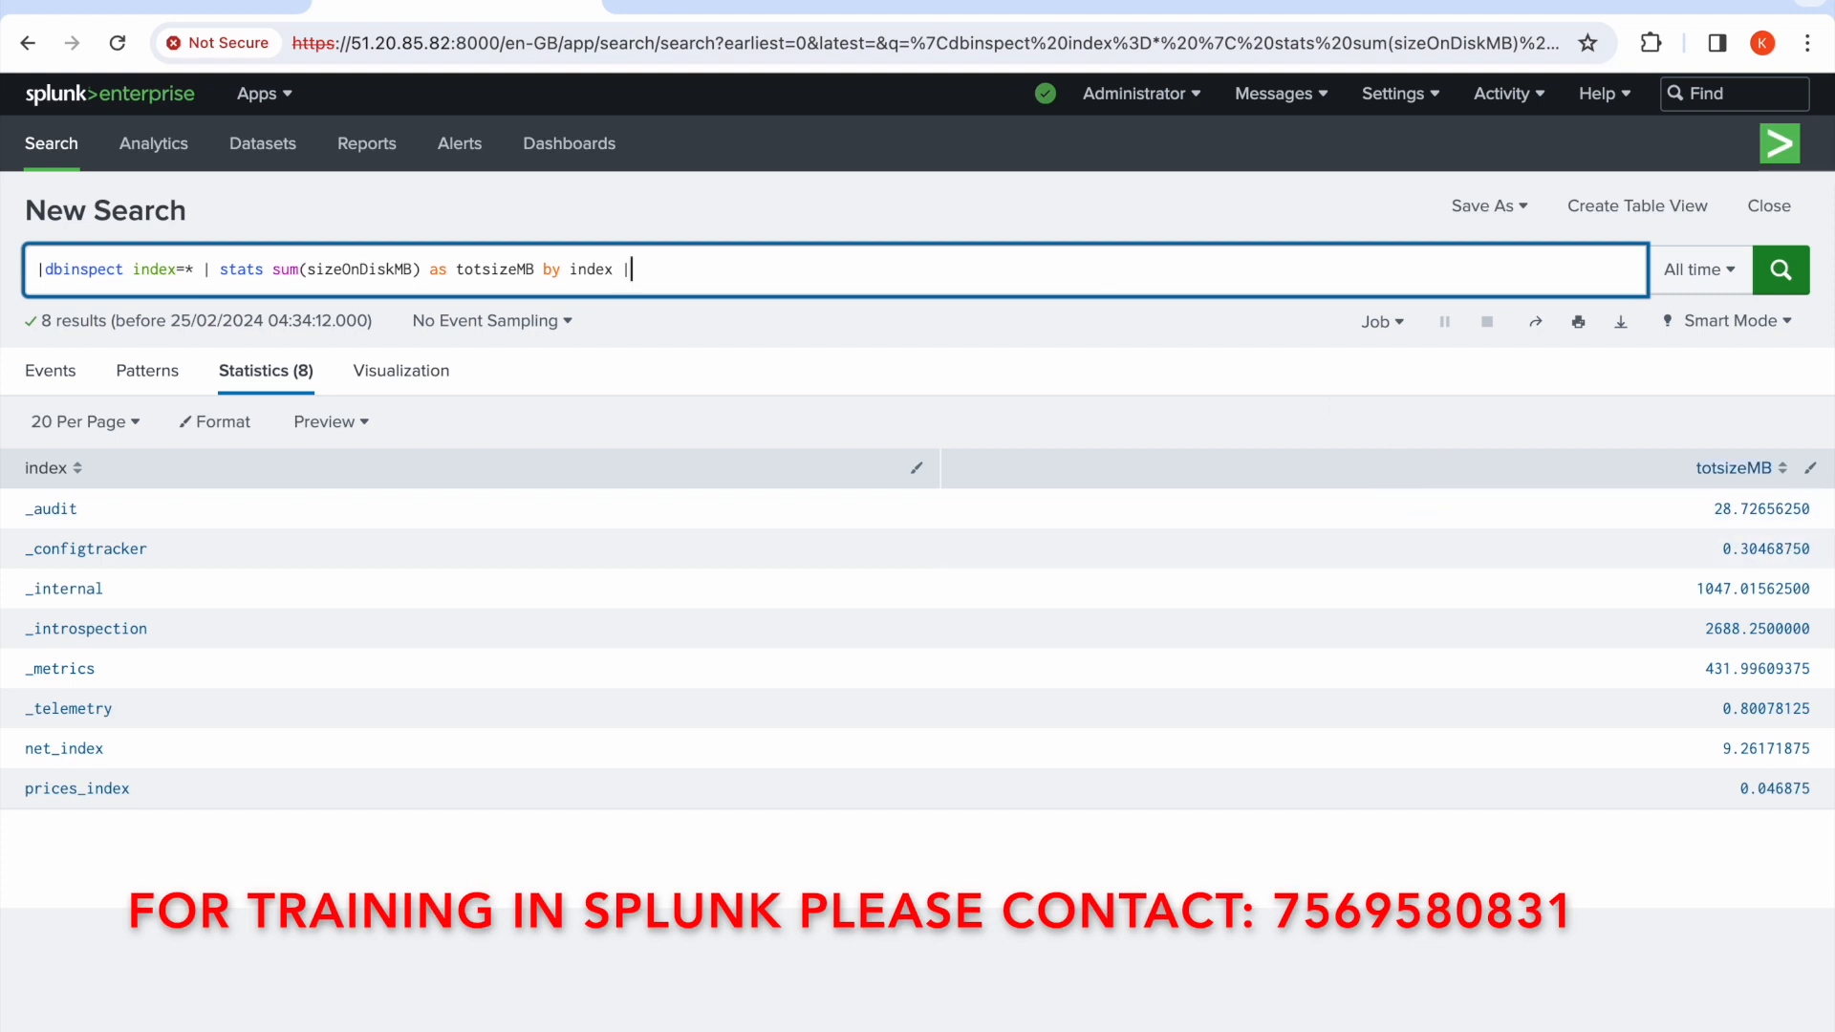
pyautogui.write('eval')
pyautogui.write(' totsiz')
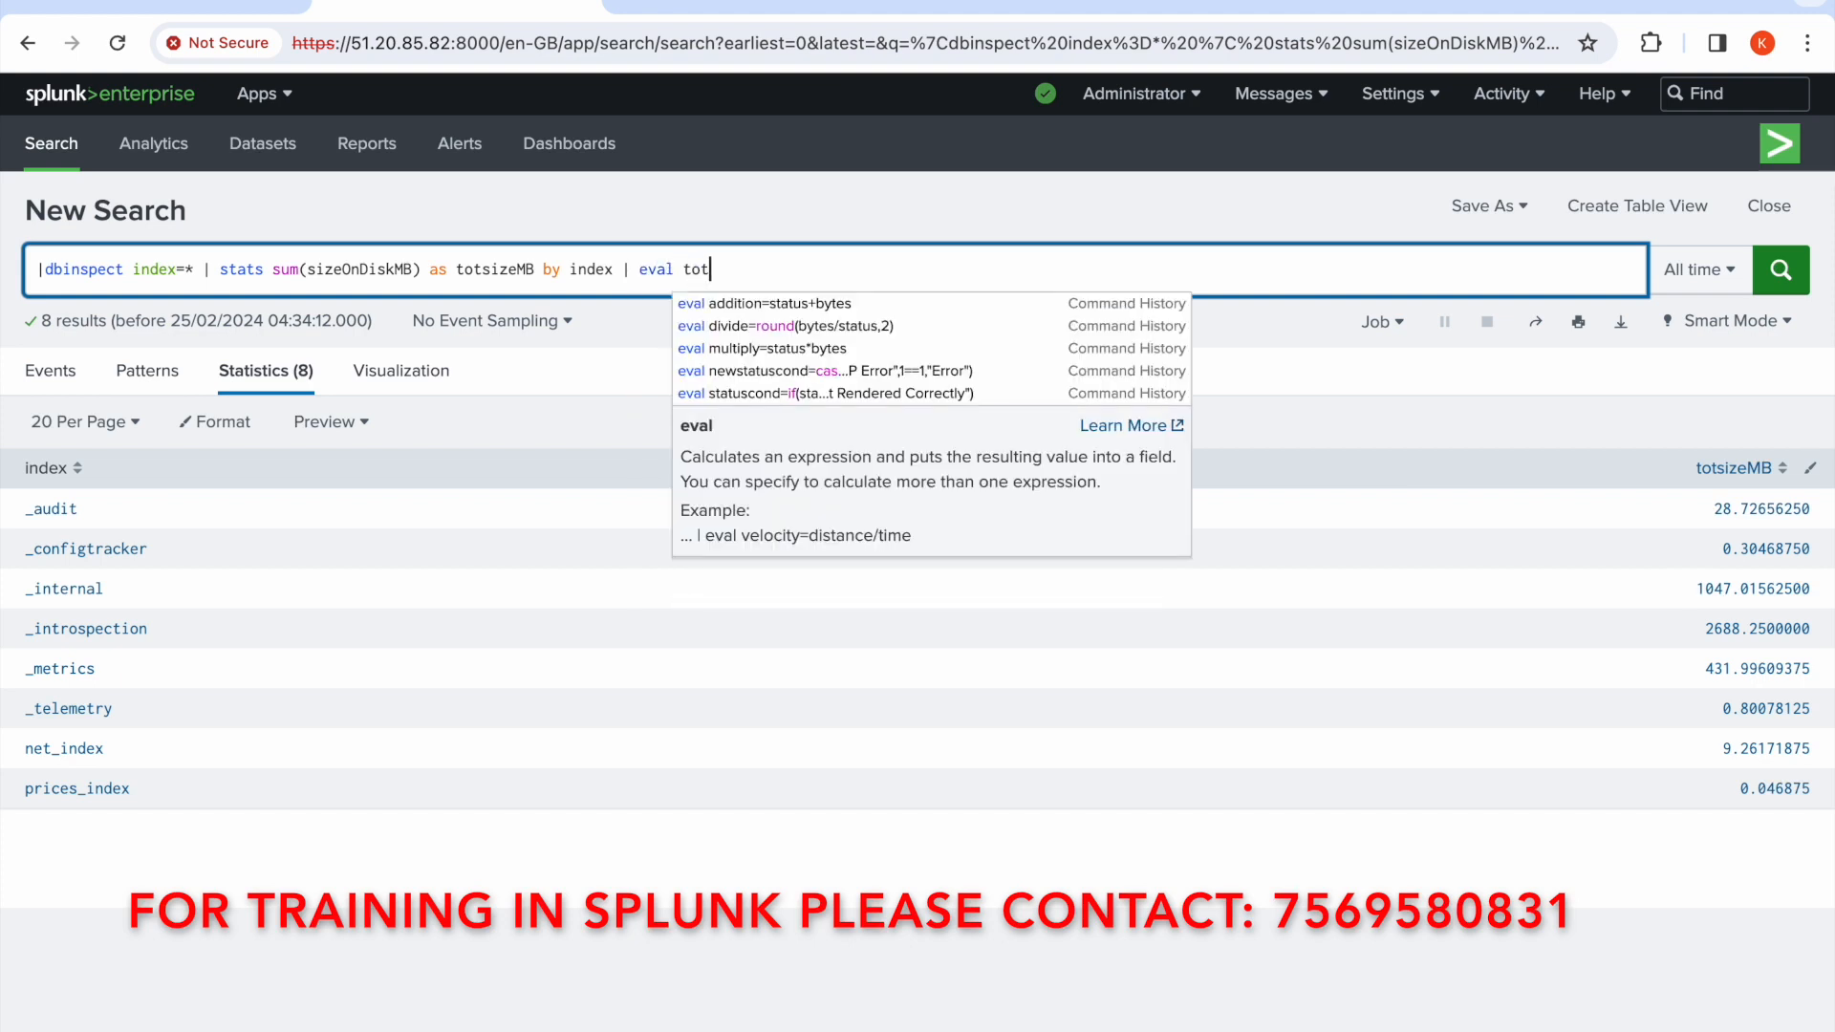
pyautogui.write('eM')
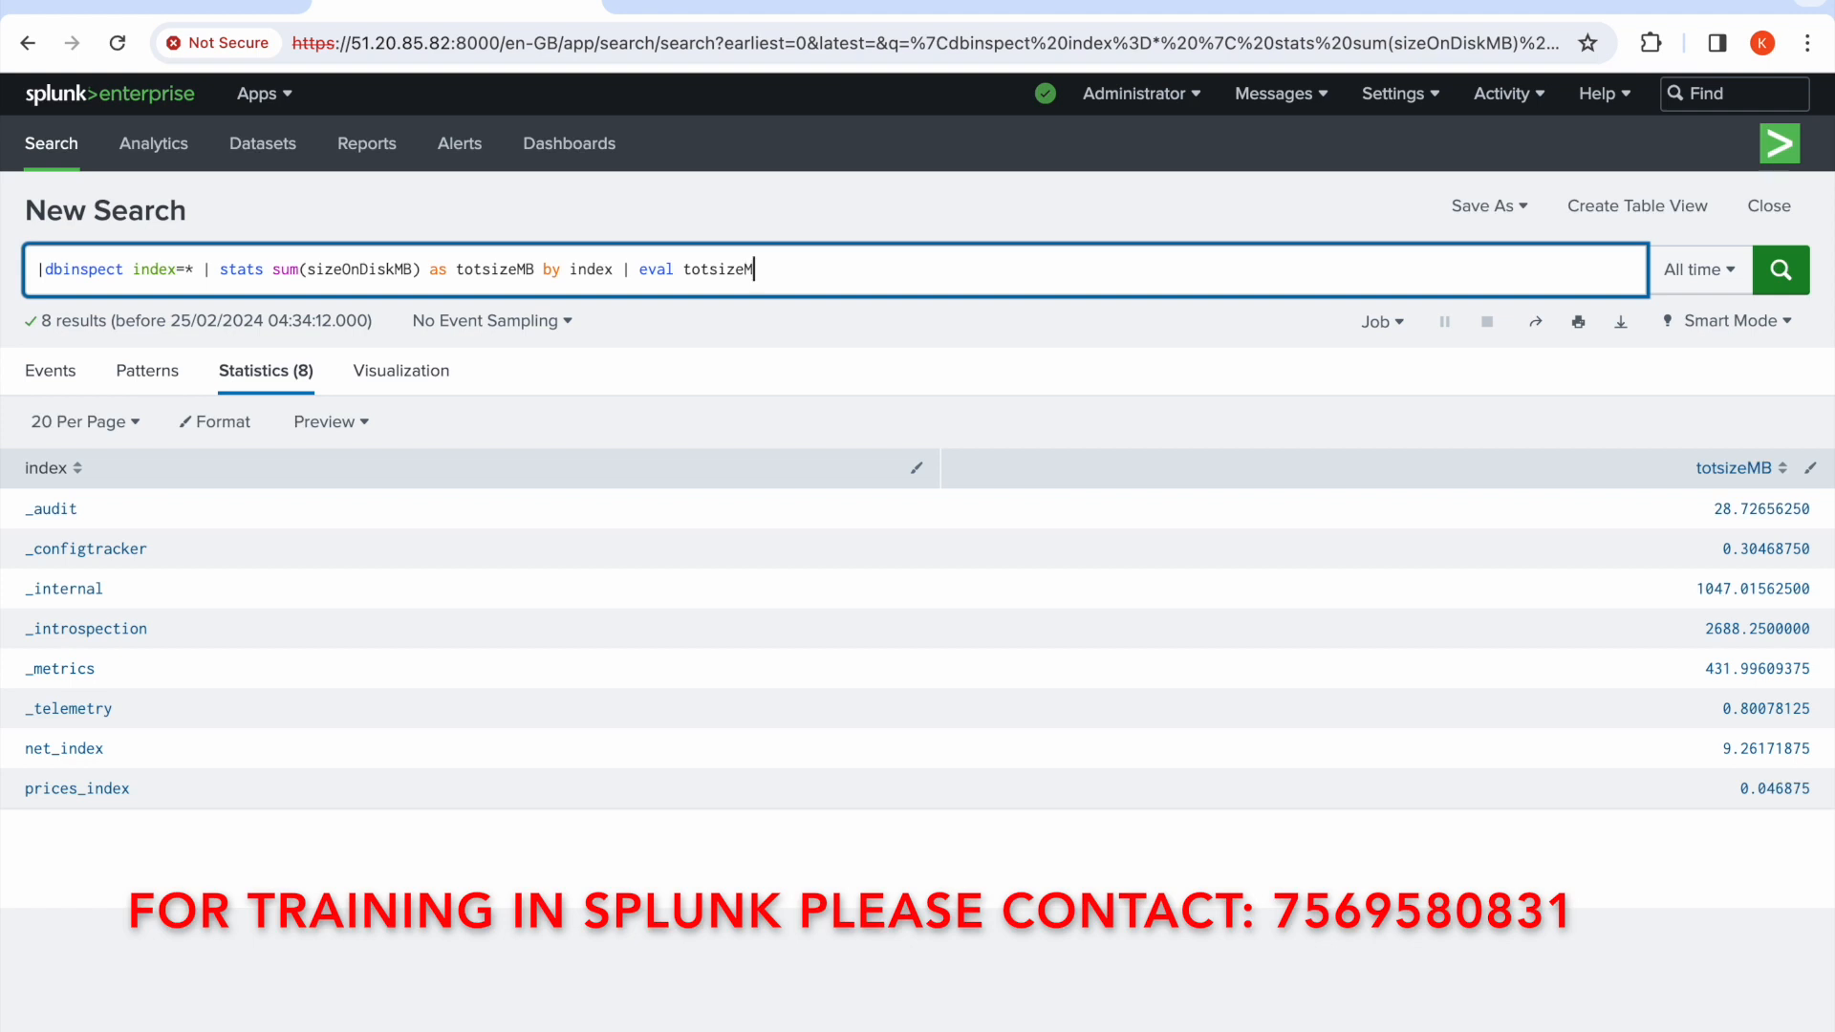
pyautogui.write('B=round(totsizeMB,2')
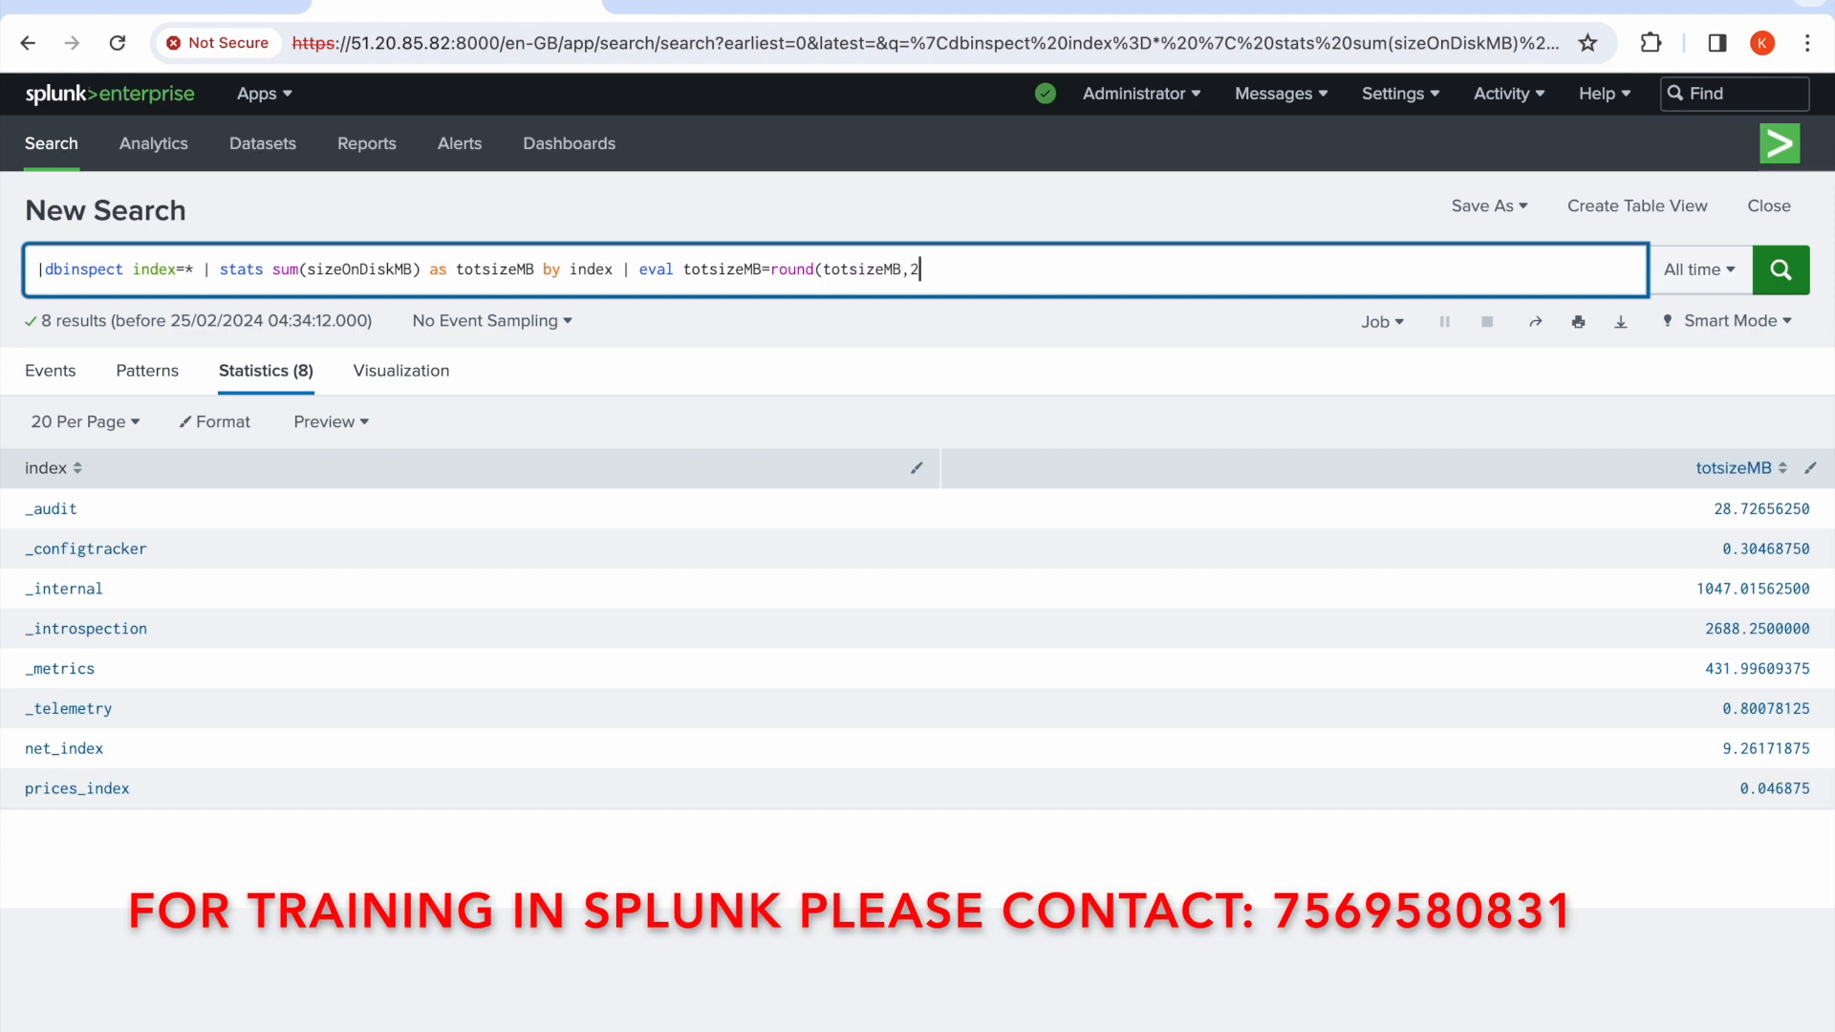
pyautogui.write(')')
pyautogui.click(1784, 275)
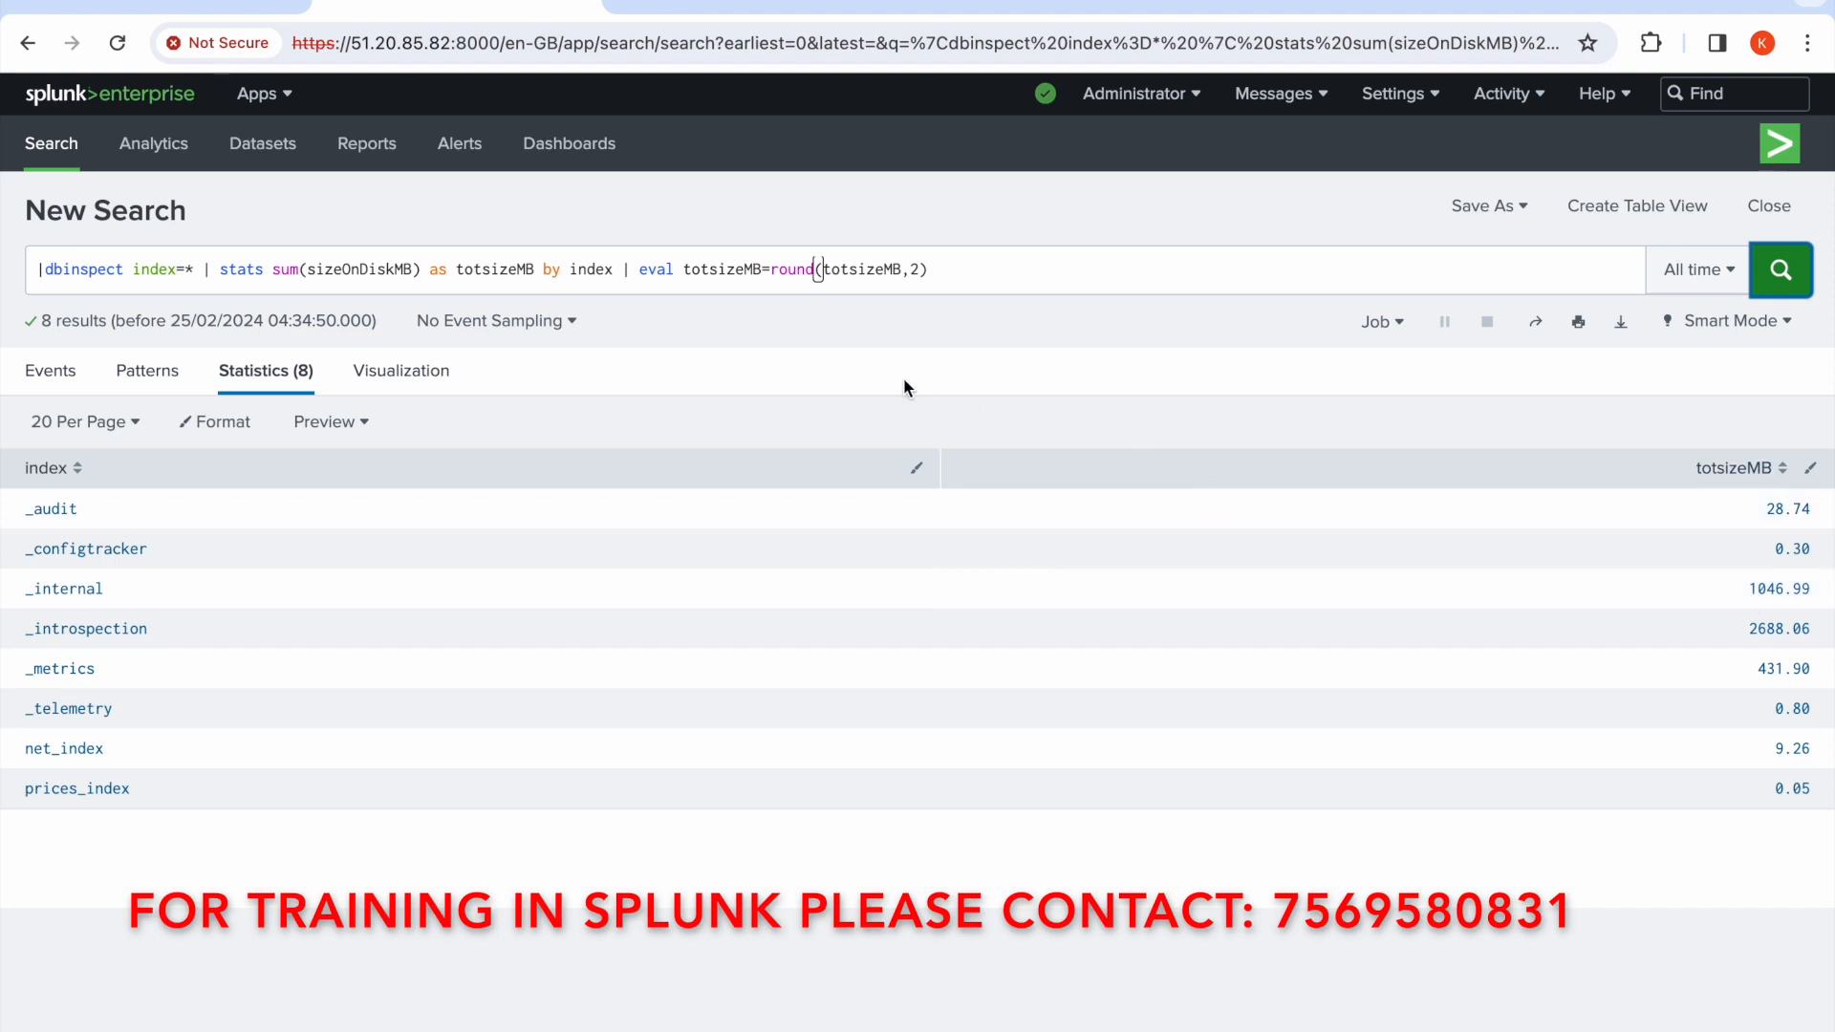
# Rerun the rounded search, then cut the stats and eval clauses and rerun |dbinspect index=* alone
pyautogui.click(99, 270)
pyautogui.doubleClick(98, 271)
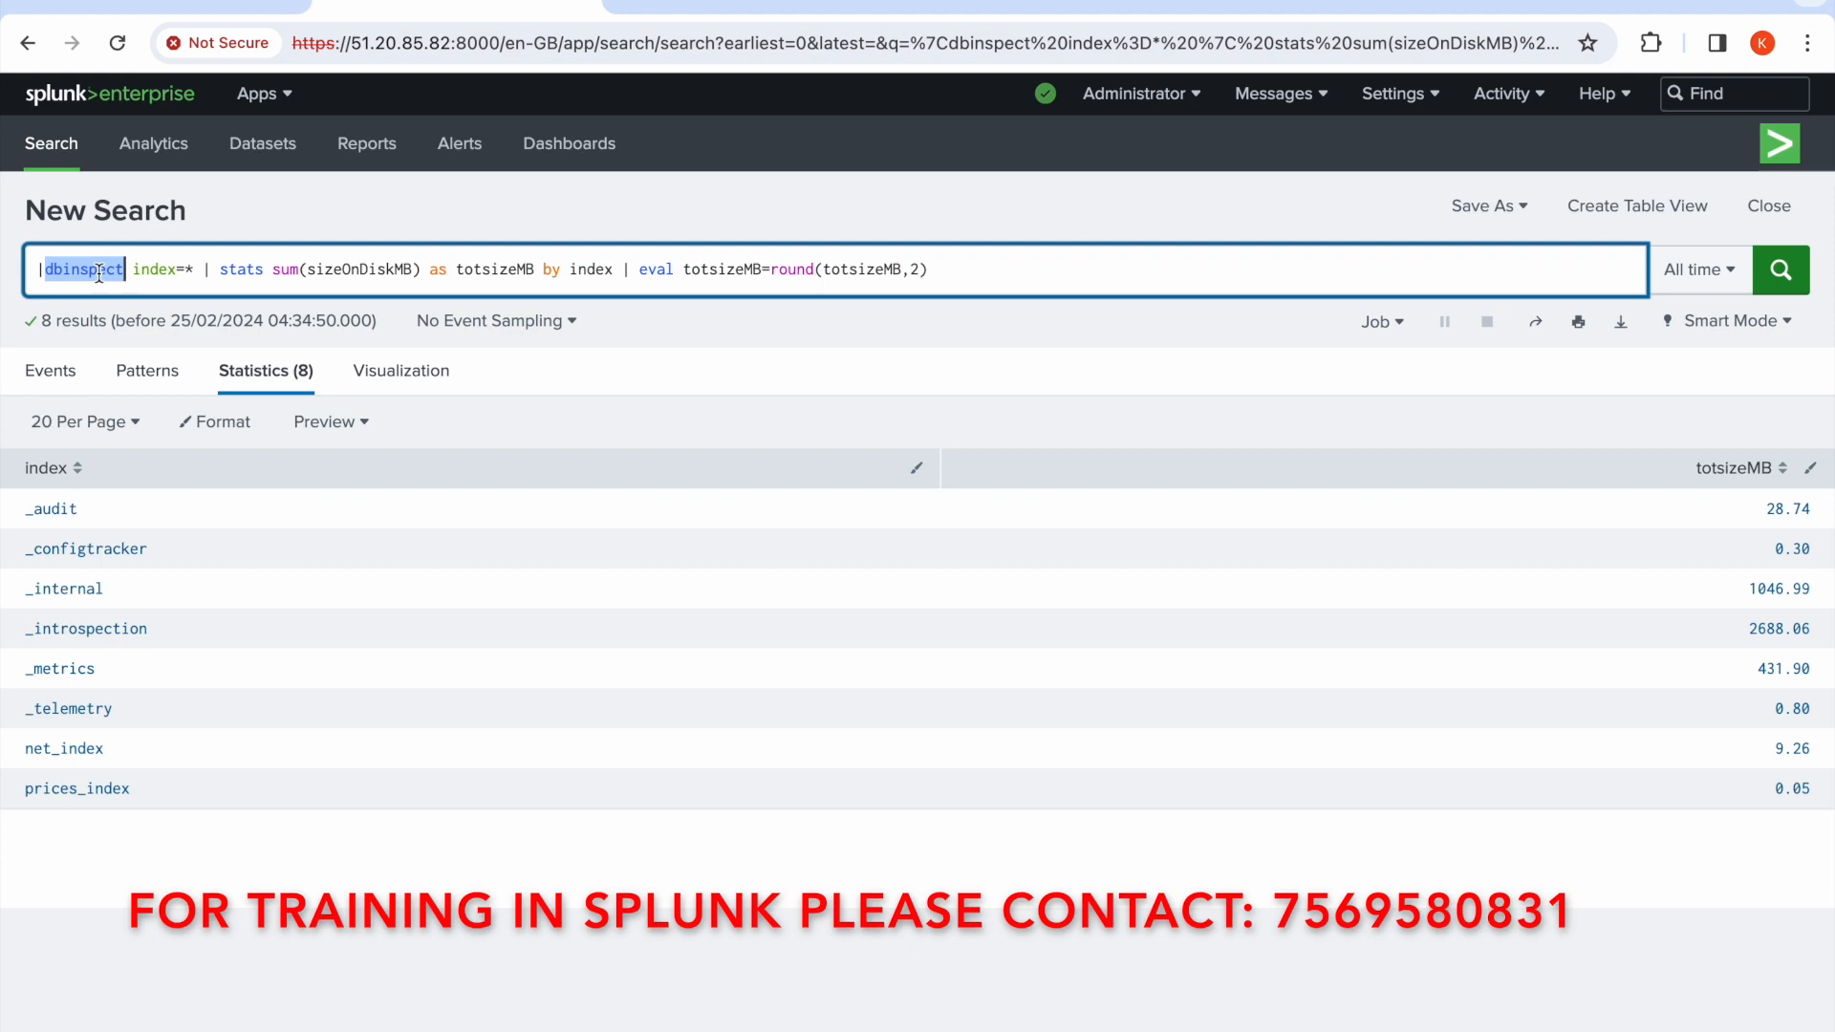
pyautogui.click(1807, 272)
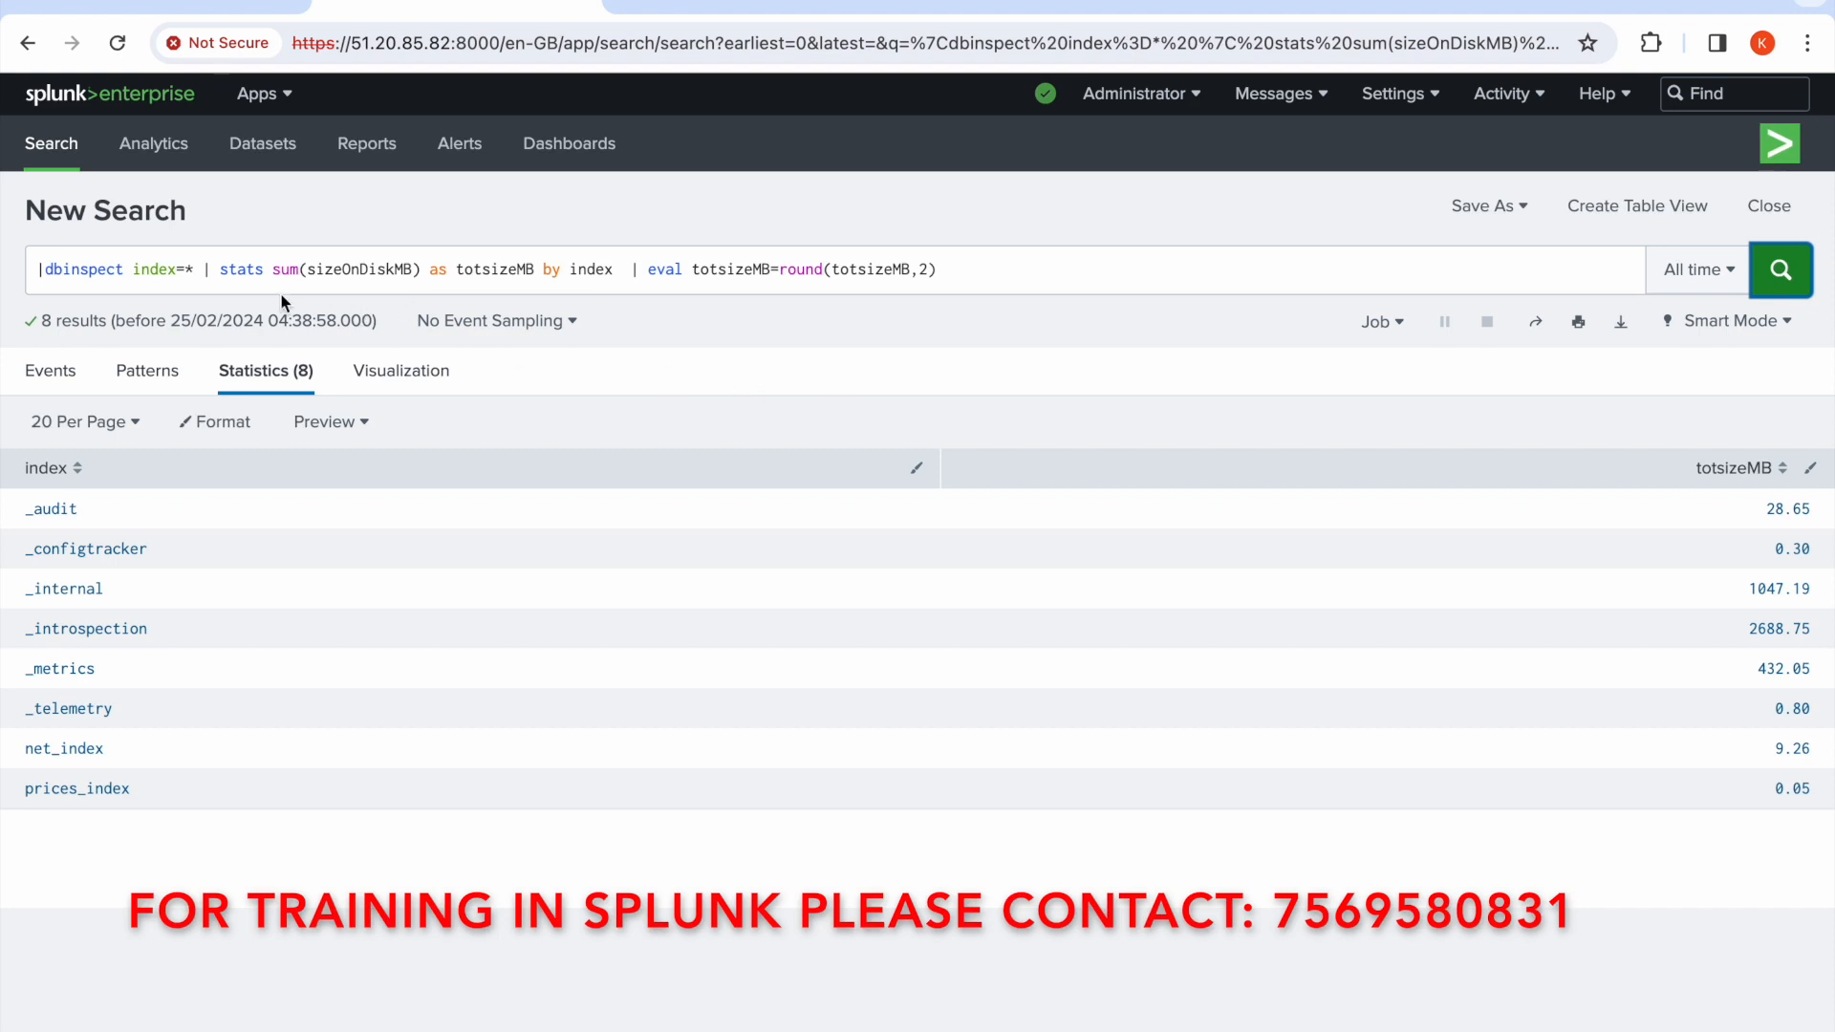
pyautogui.moveTo(203, 270); pyautogui.dragTo(967, 272)
pyautogui.hotkey('ctrl', 'c')
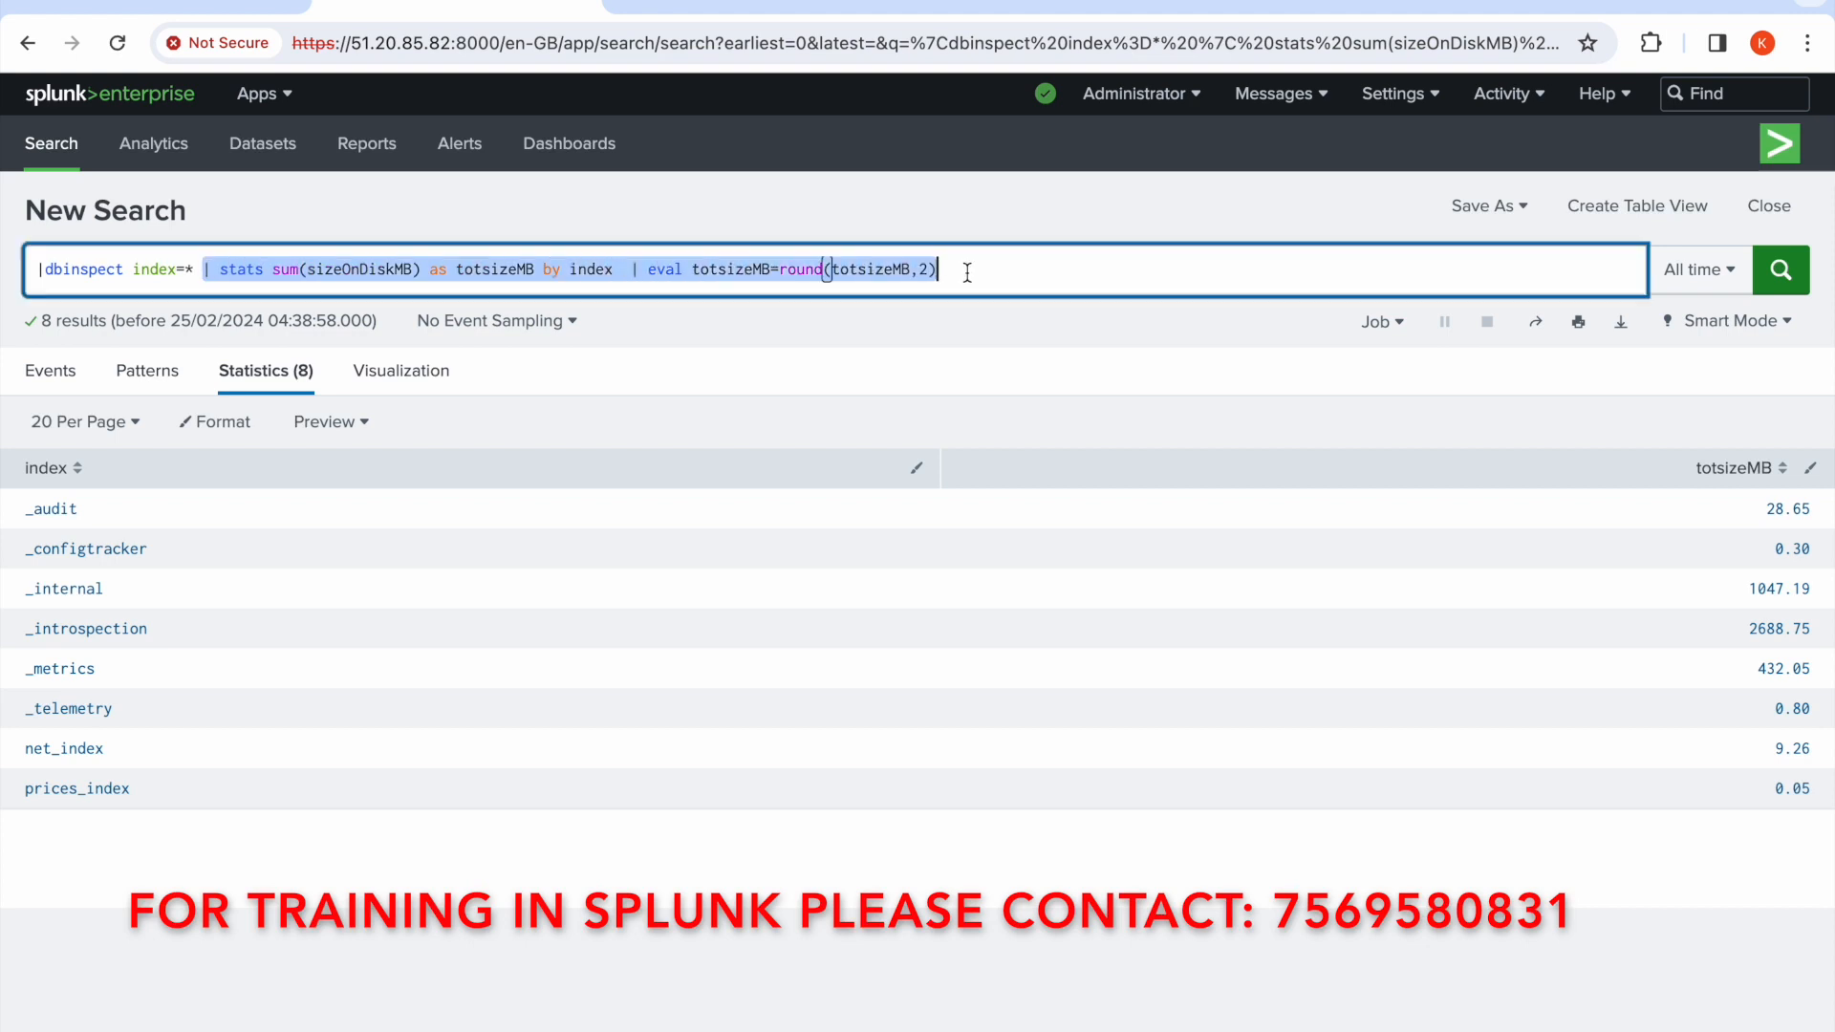
pyautogui.press('BackSpace')
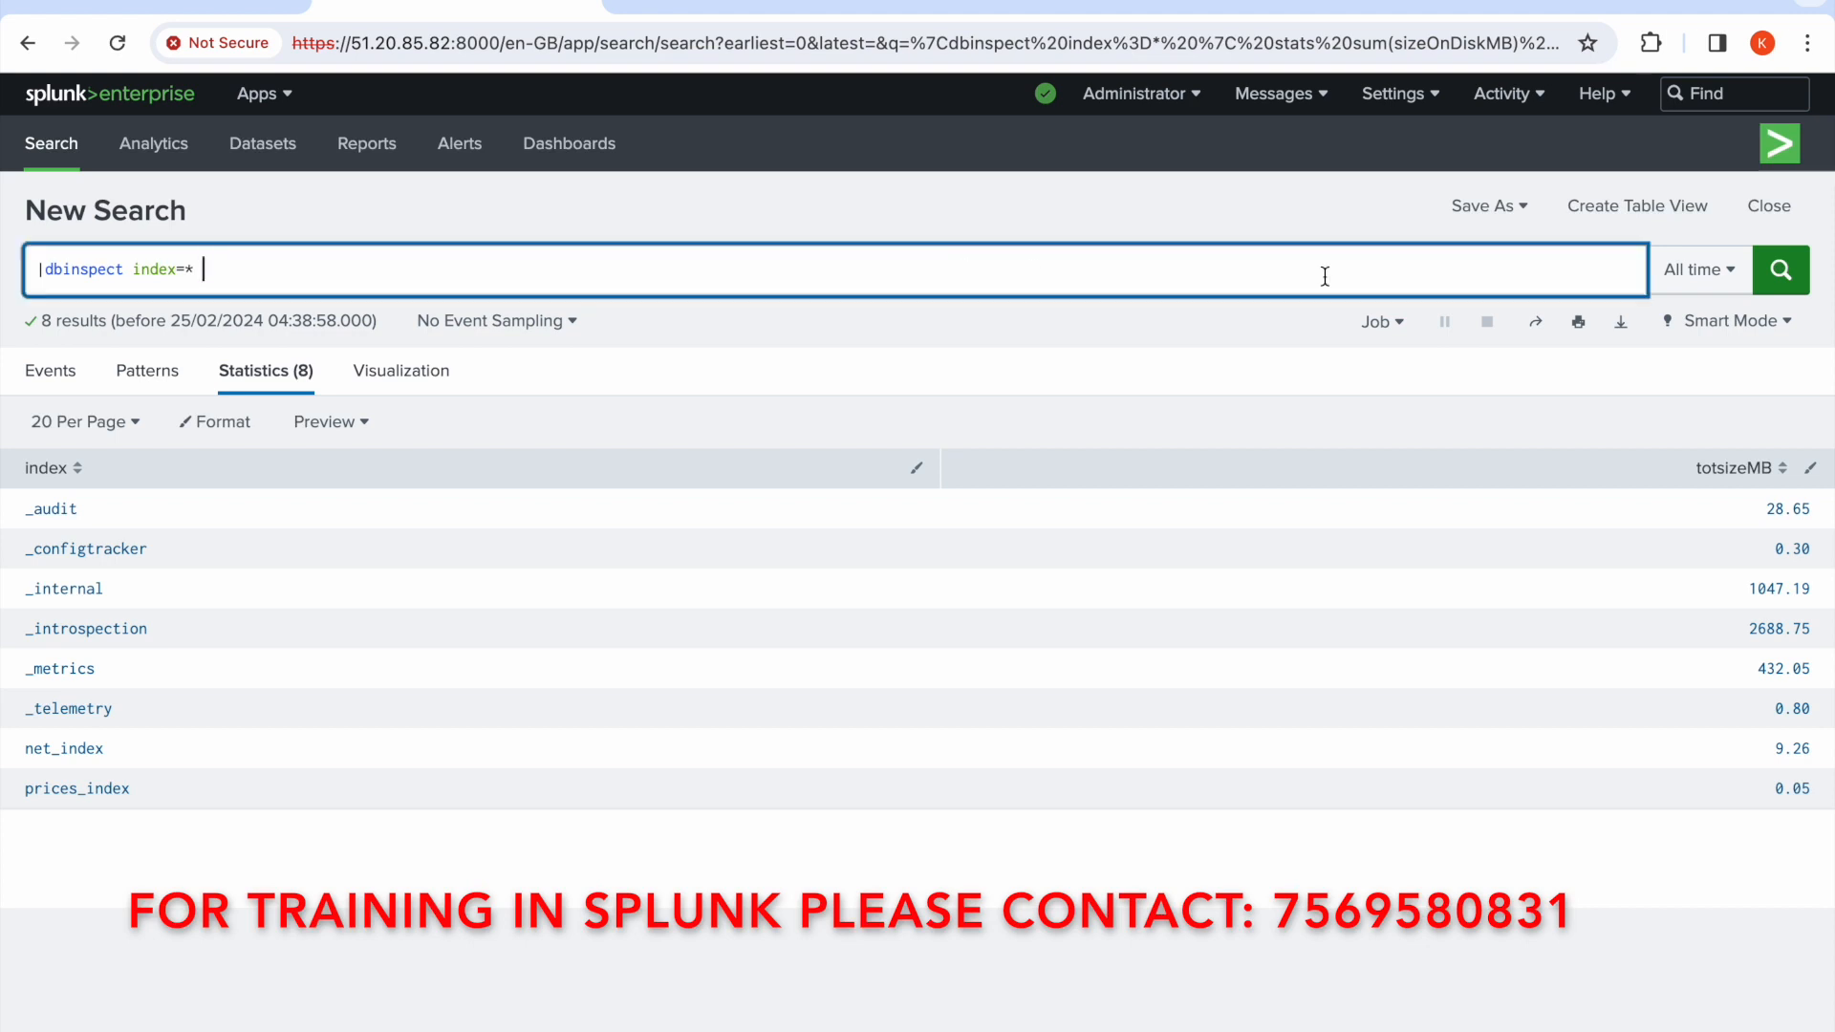
pyautogui.click(1775, 286)
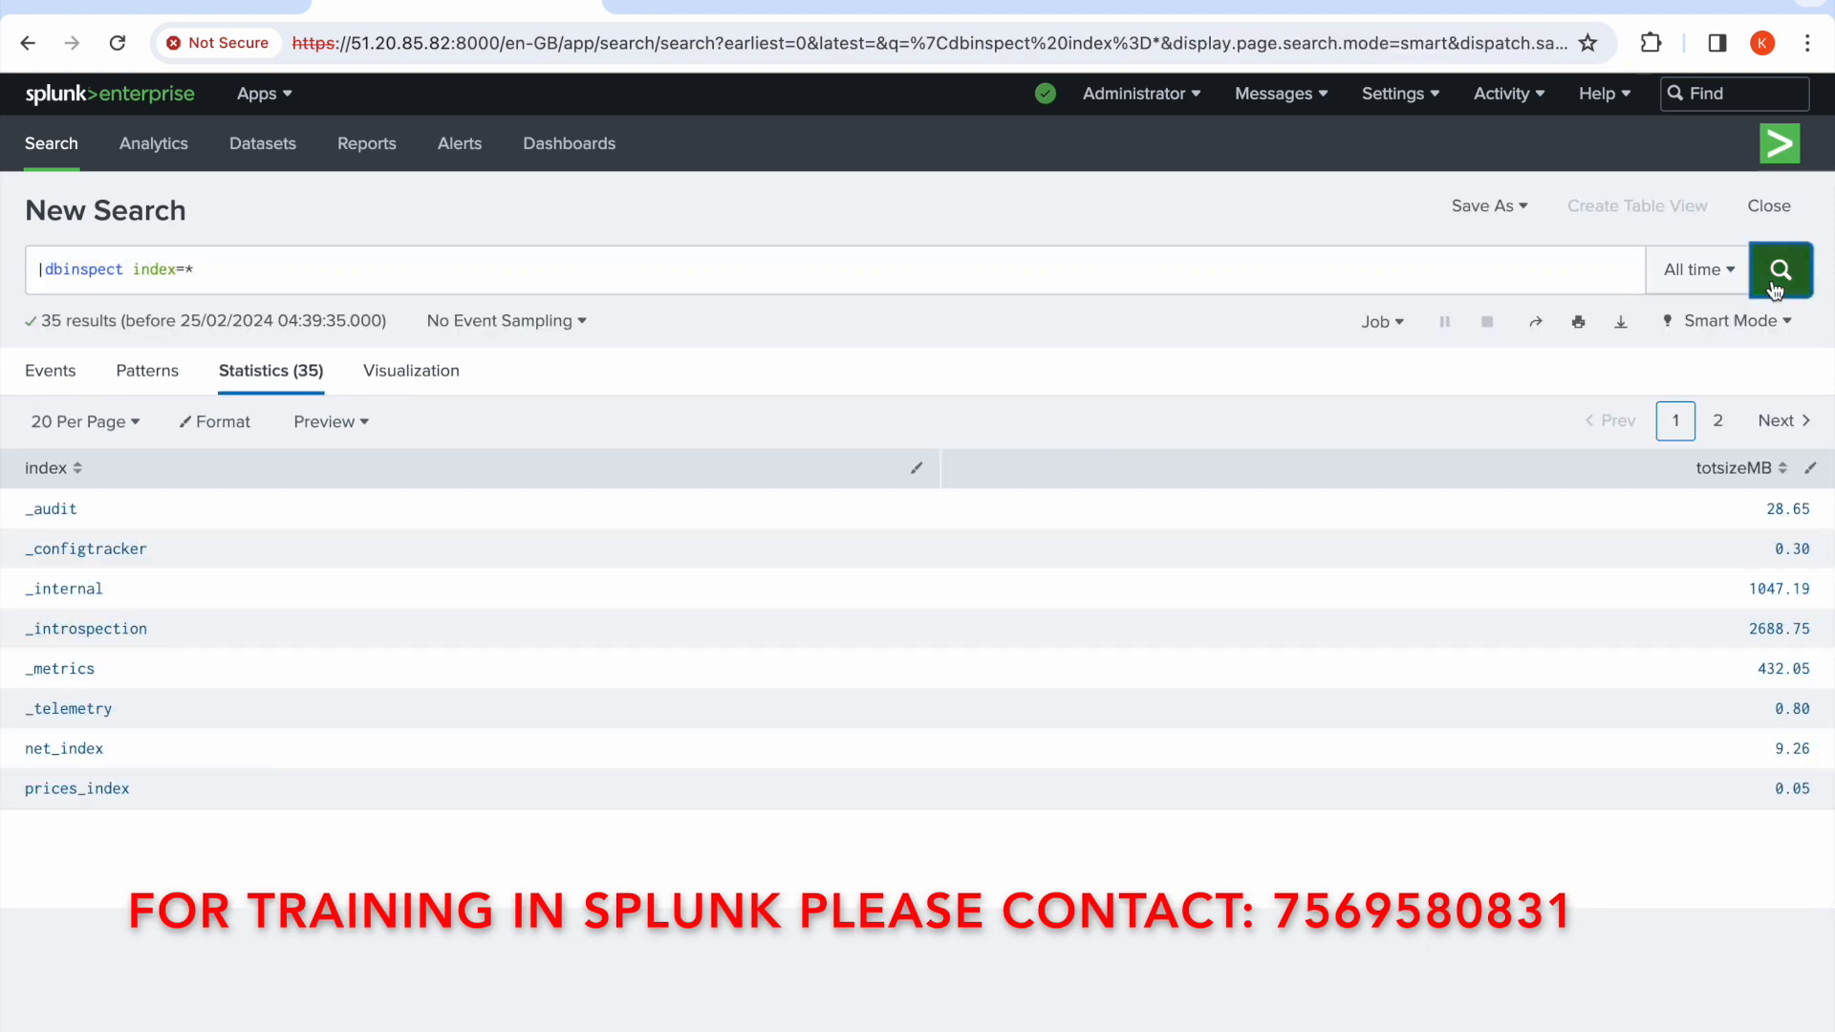
# Scroll through both pages of the dbinspect results to examine each bucket's state and sizeOnDiskMB columns
pyautogui.hscroll(5, 1606, 625)
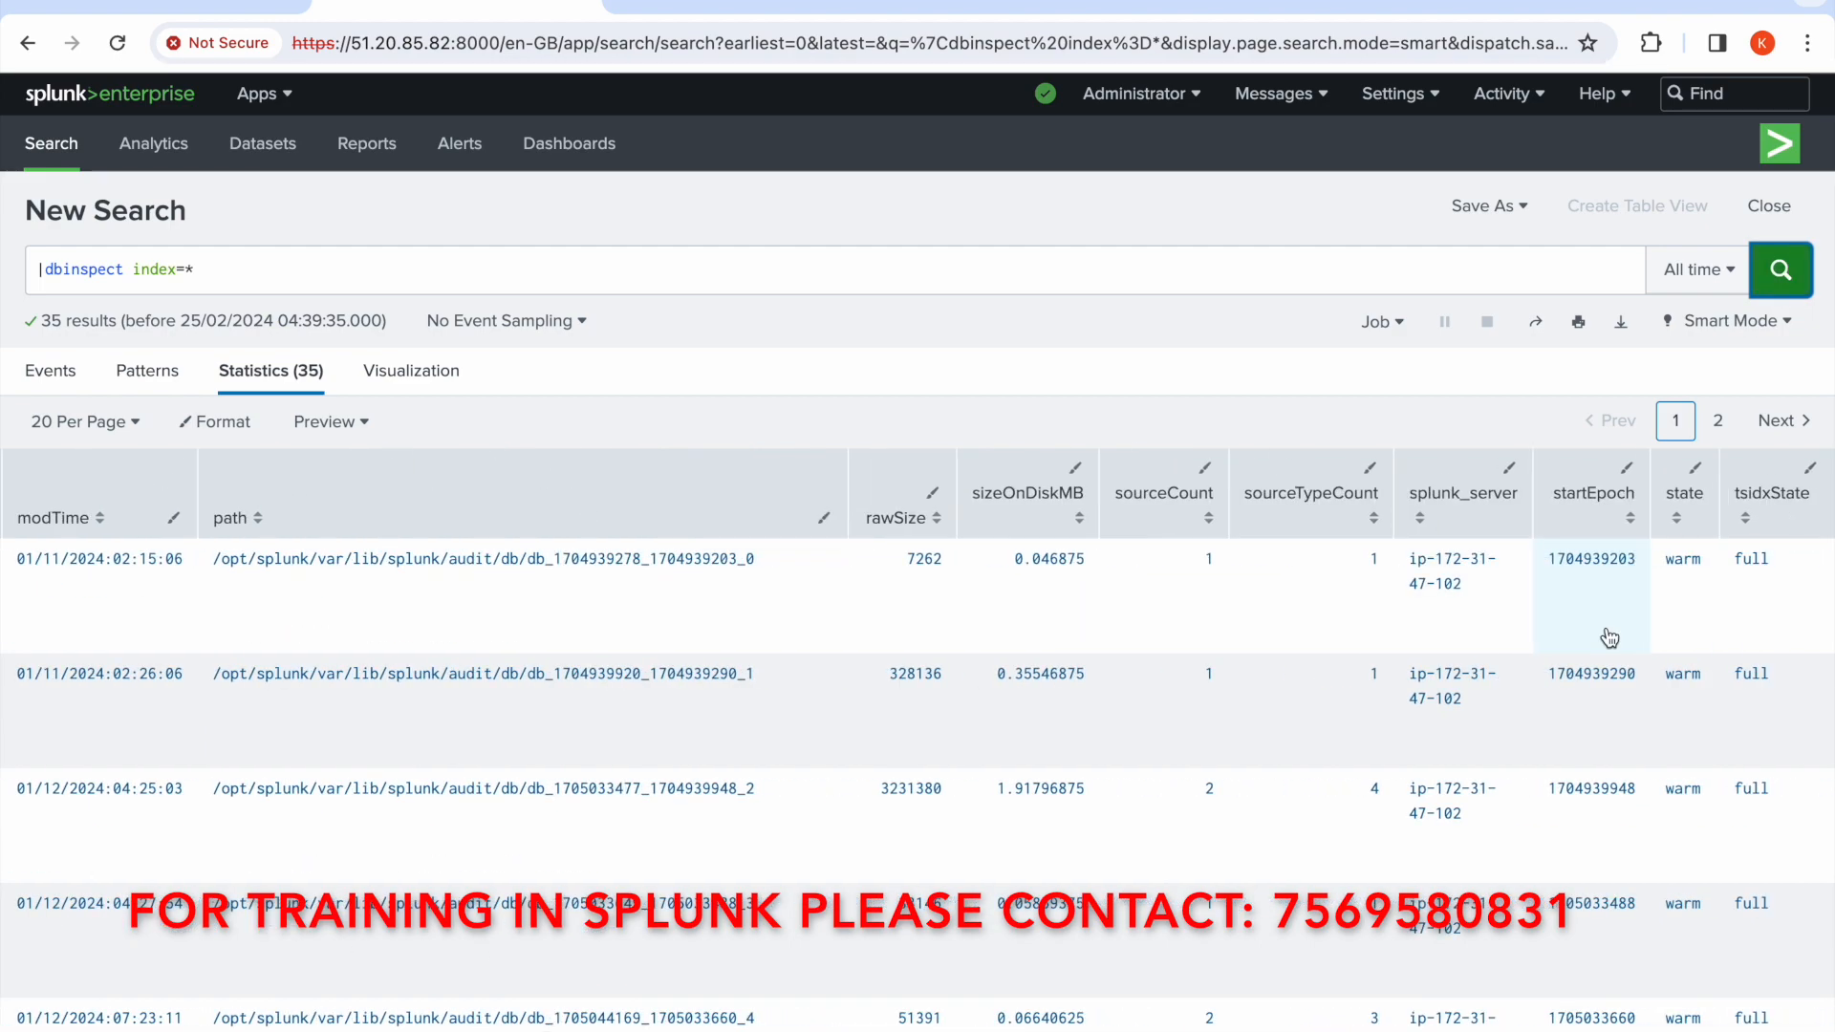
pyautogui.scroll(-10, 1687, 813)
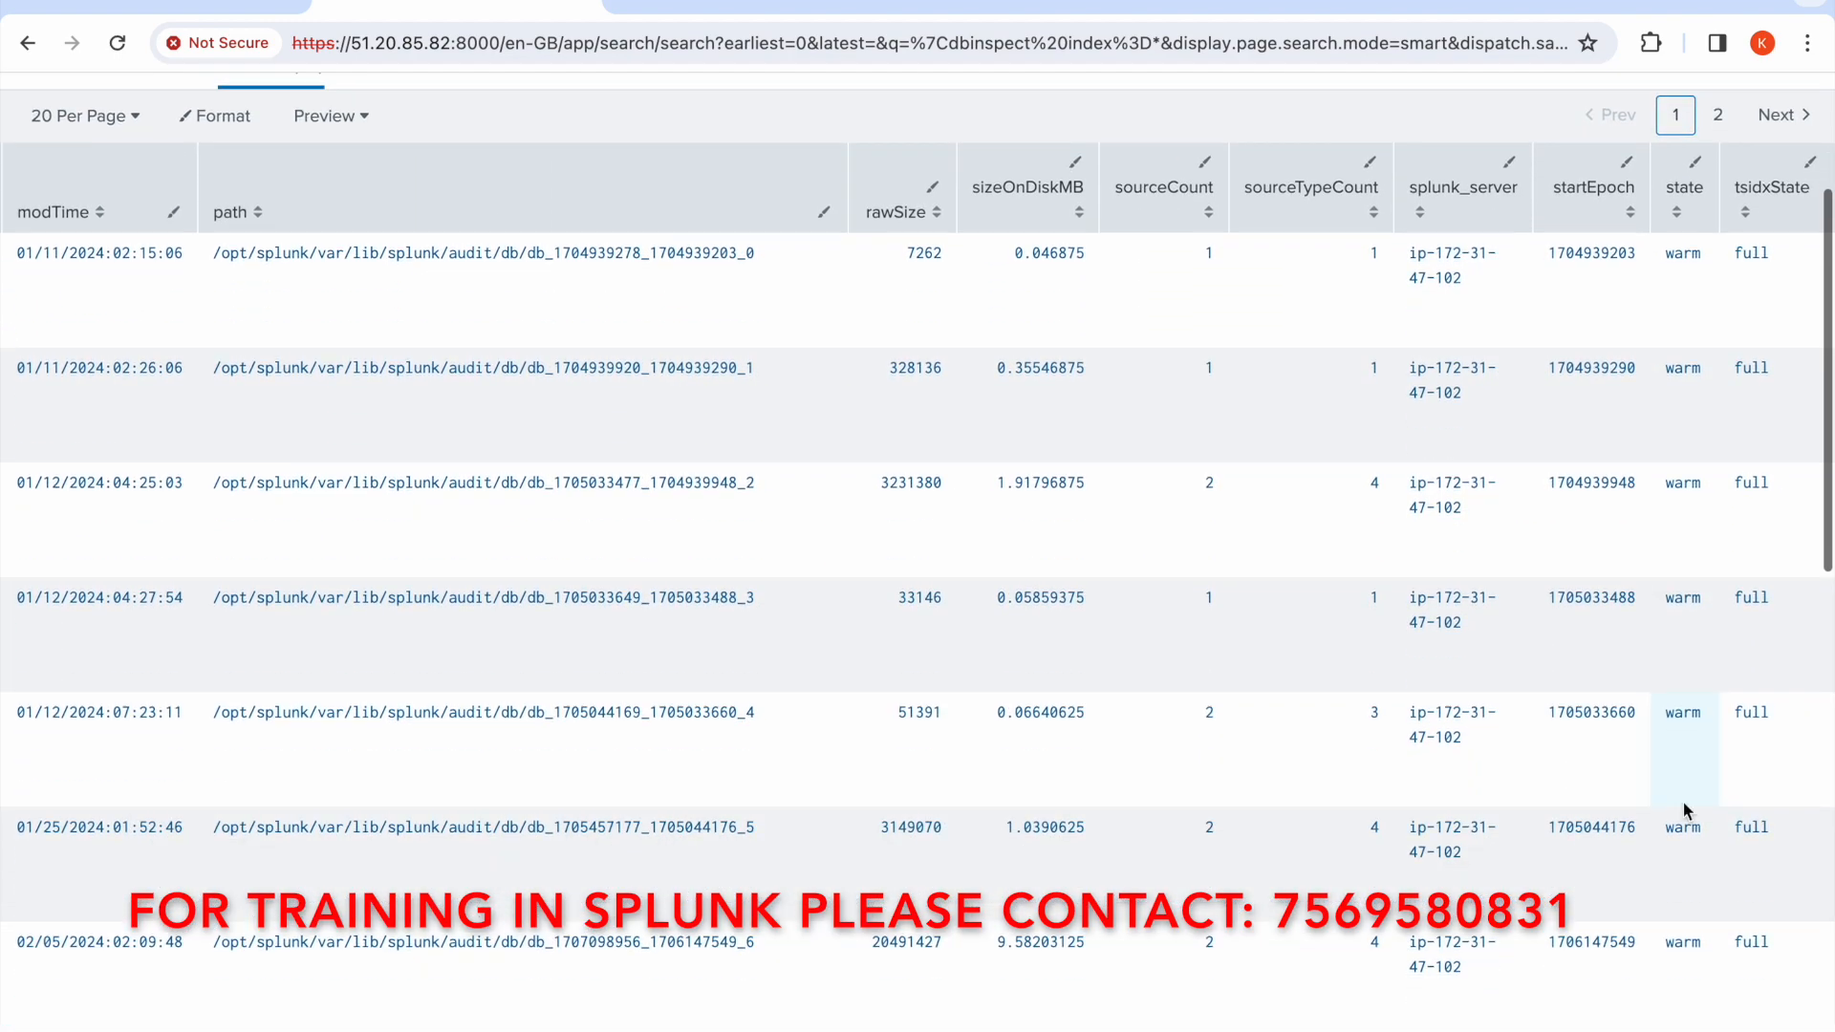
pyautogui.scroll(-4, 1686, 813)
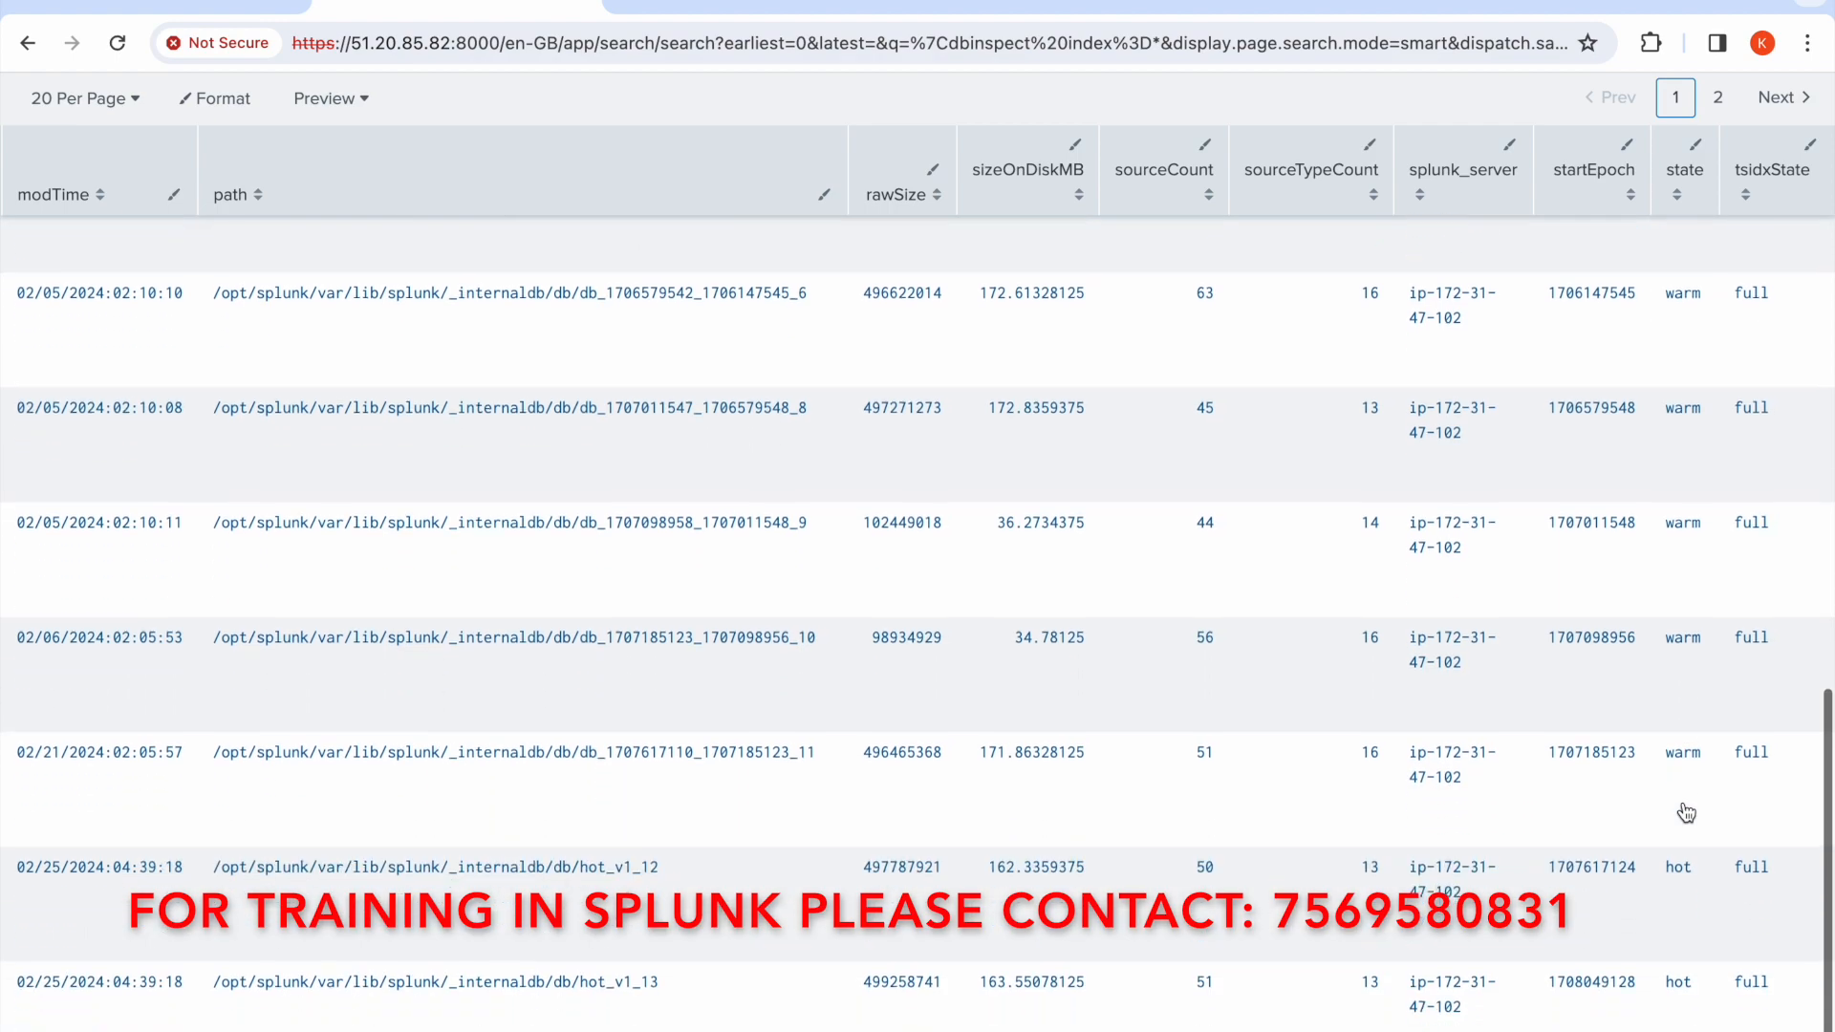
pyautogui.scroll(15, 1665, 513)
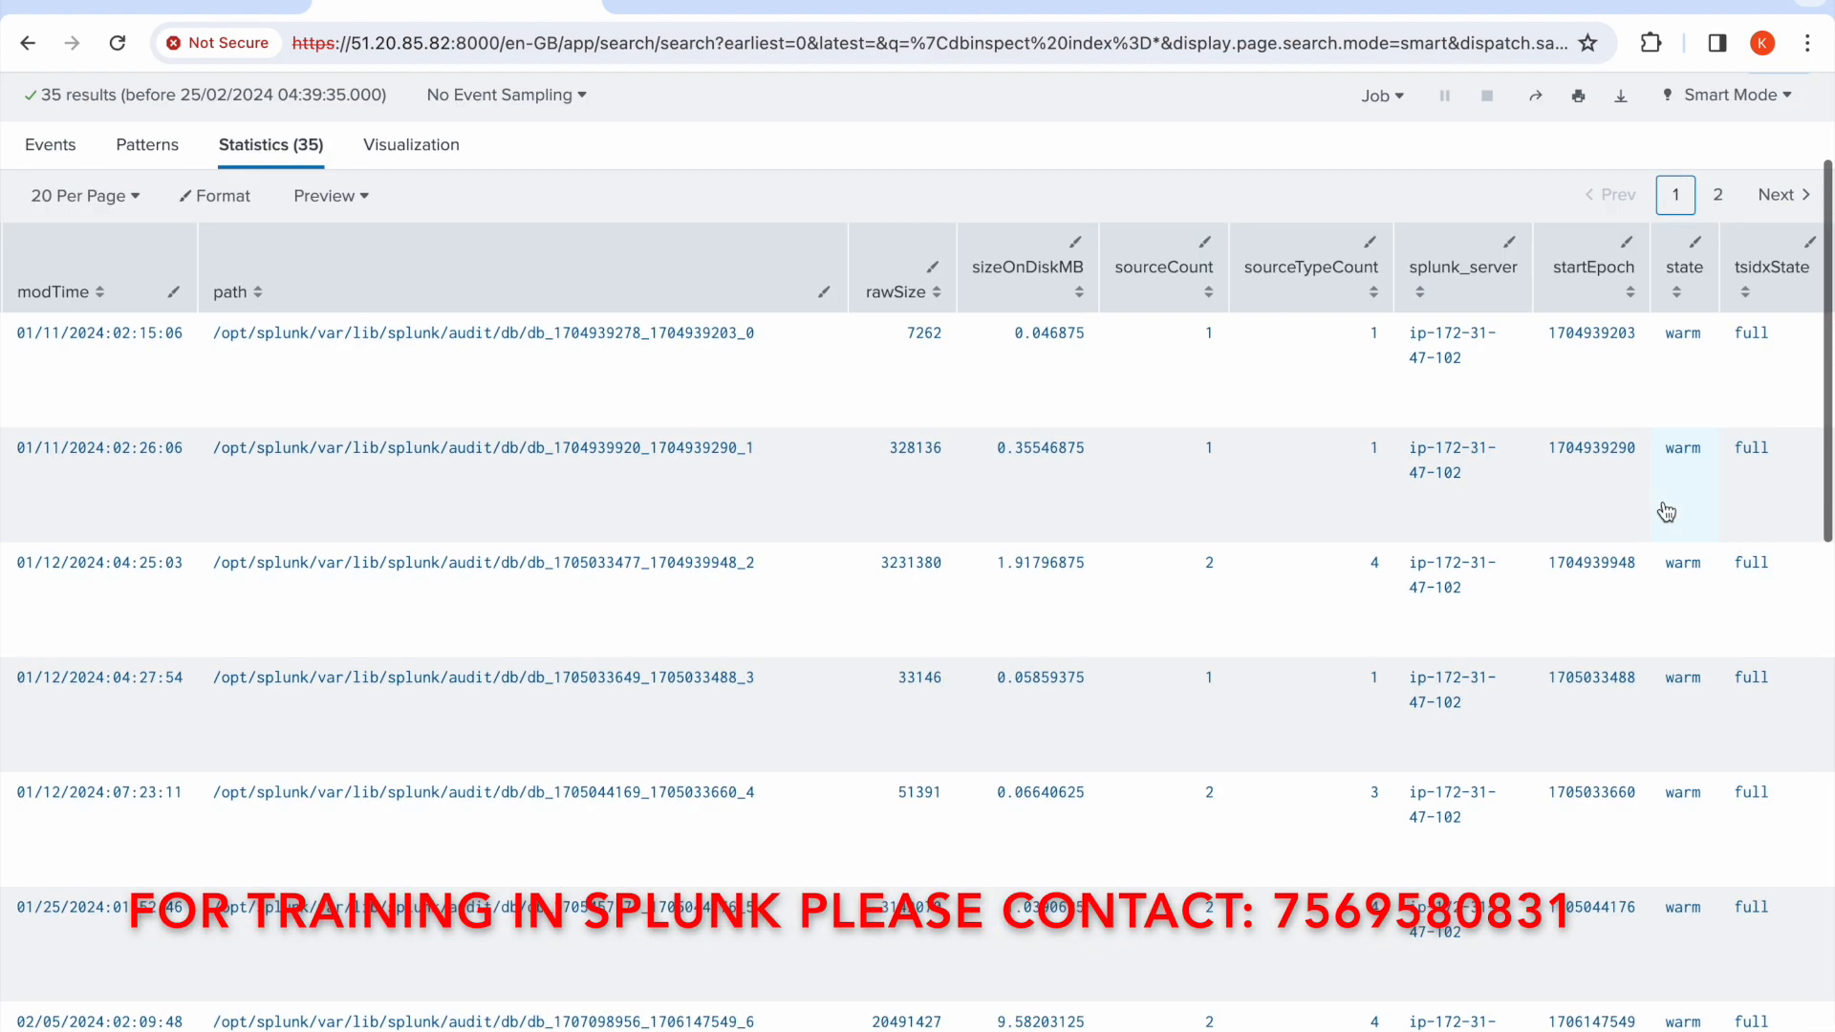
pyautogui.click(1719, 267)
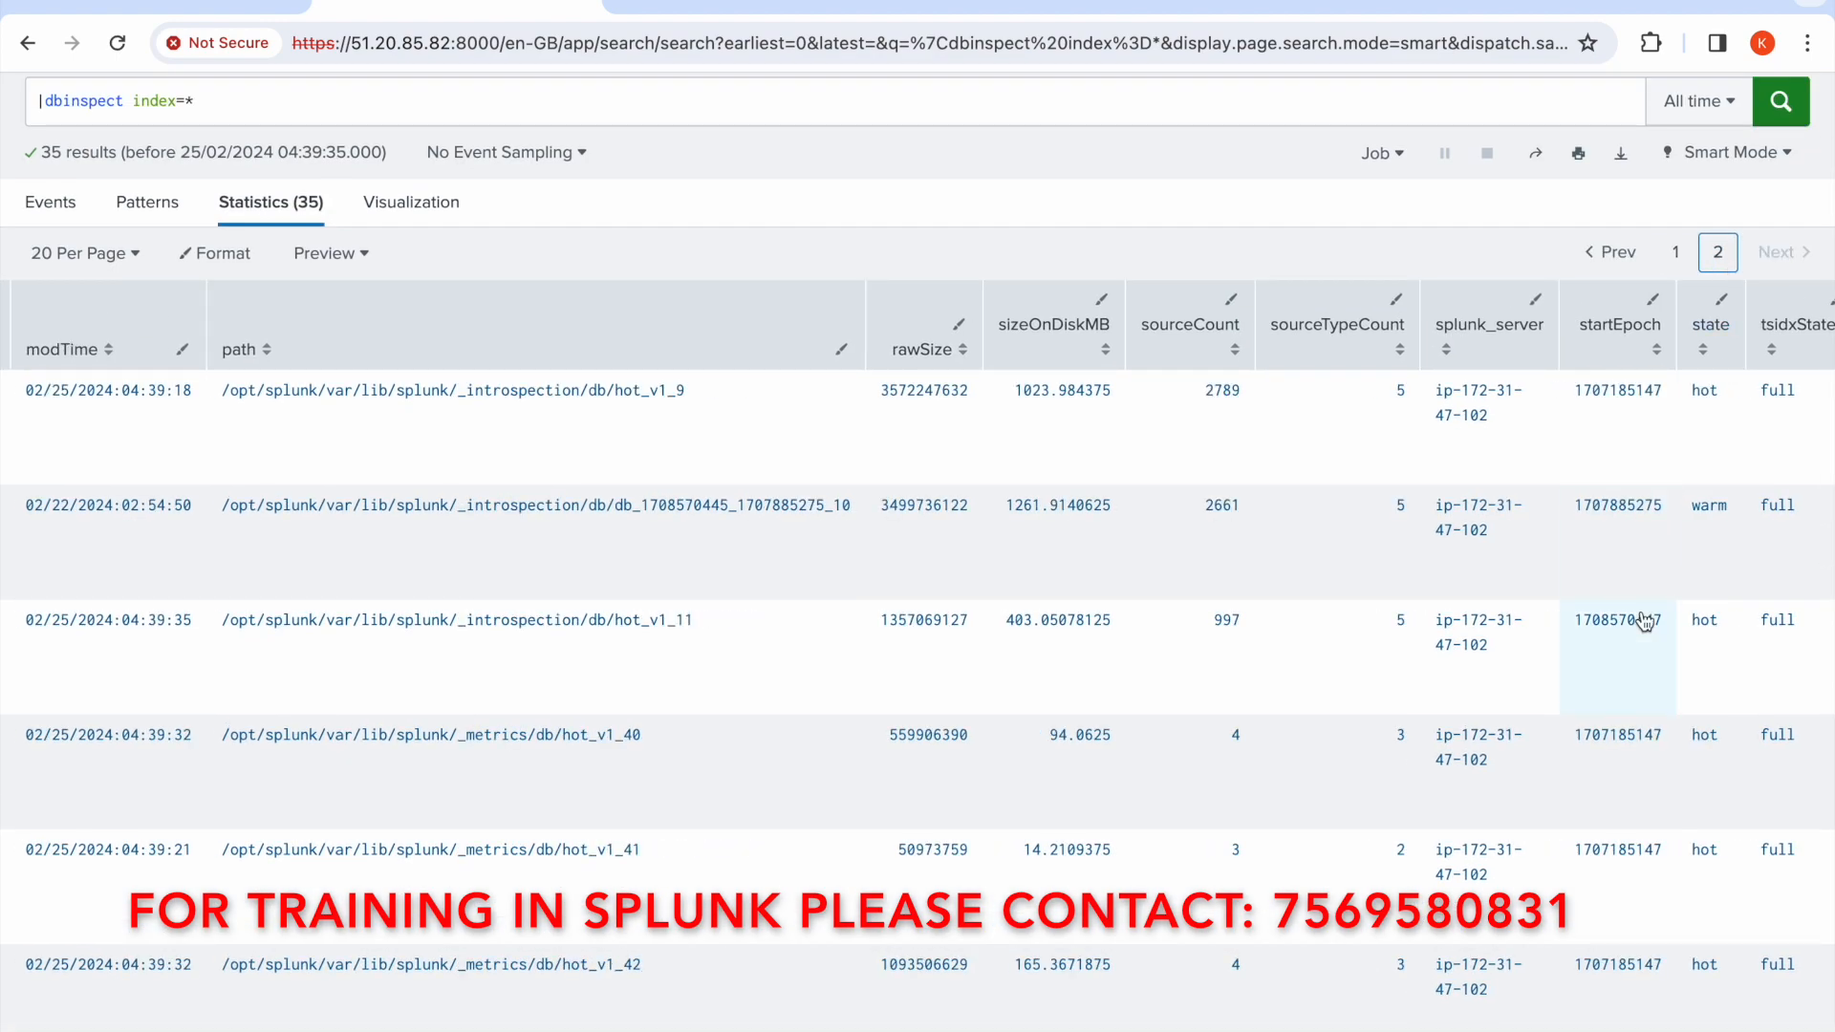
pyautogui.scroll(-10, 1644, 622)
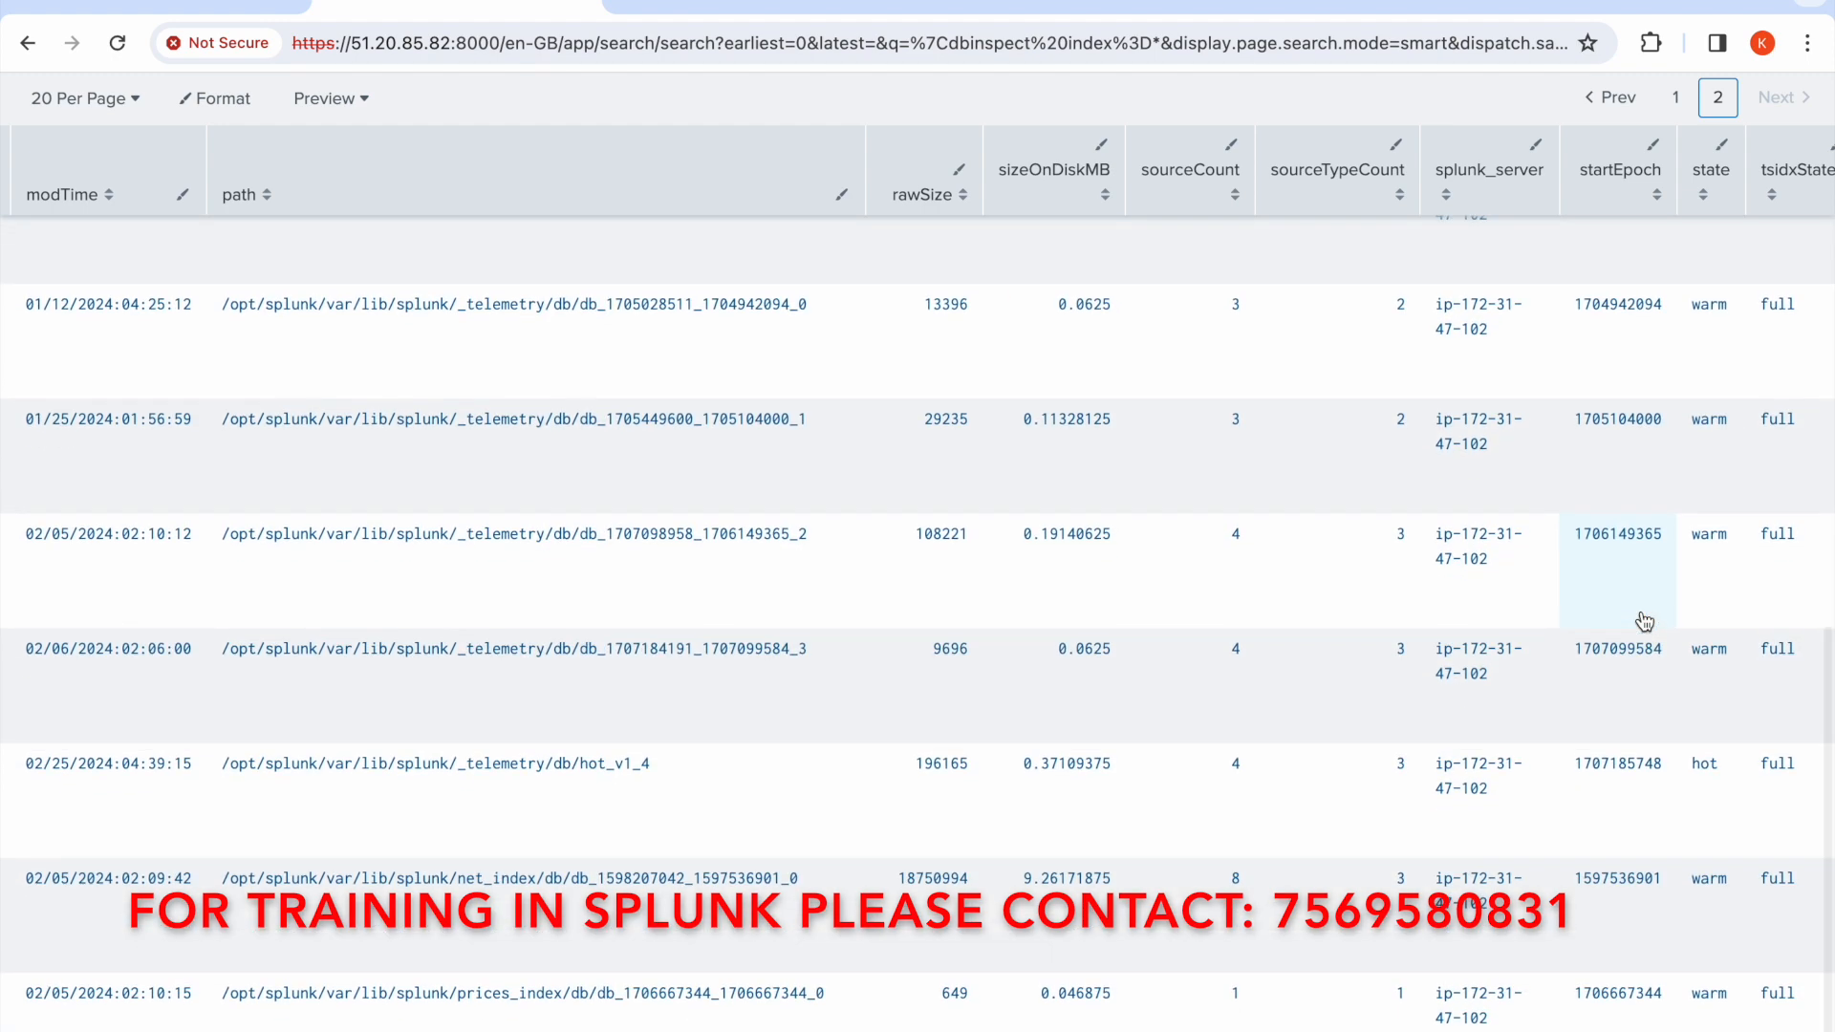
pyautogui.scroll(10, 1644, 622)
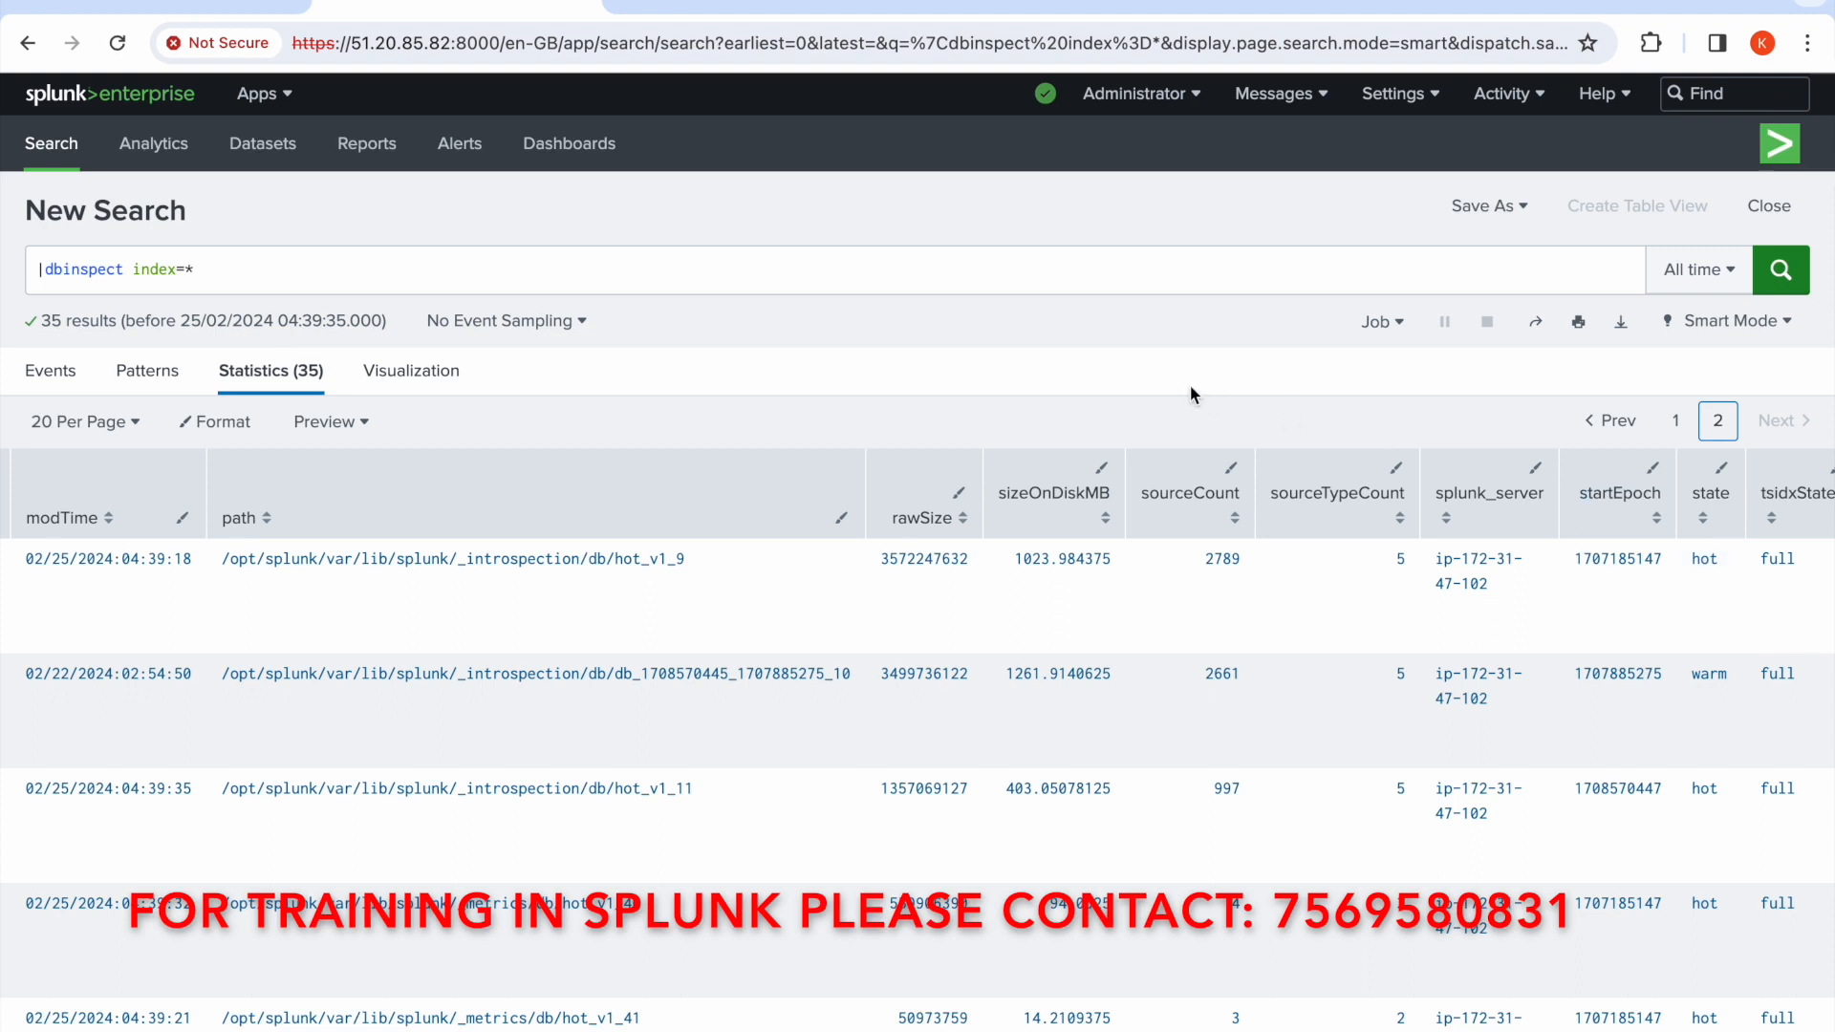
# Restore the stats and eval clauses, insert | search state="hot" right after |dbinspect index=*, and run the search
pyautogui.click(1082, 273)
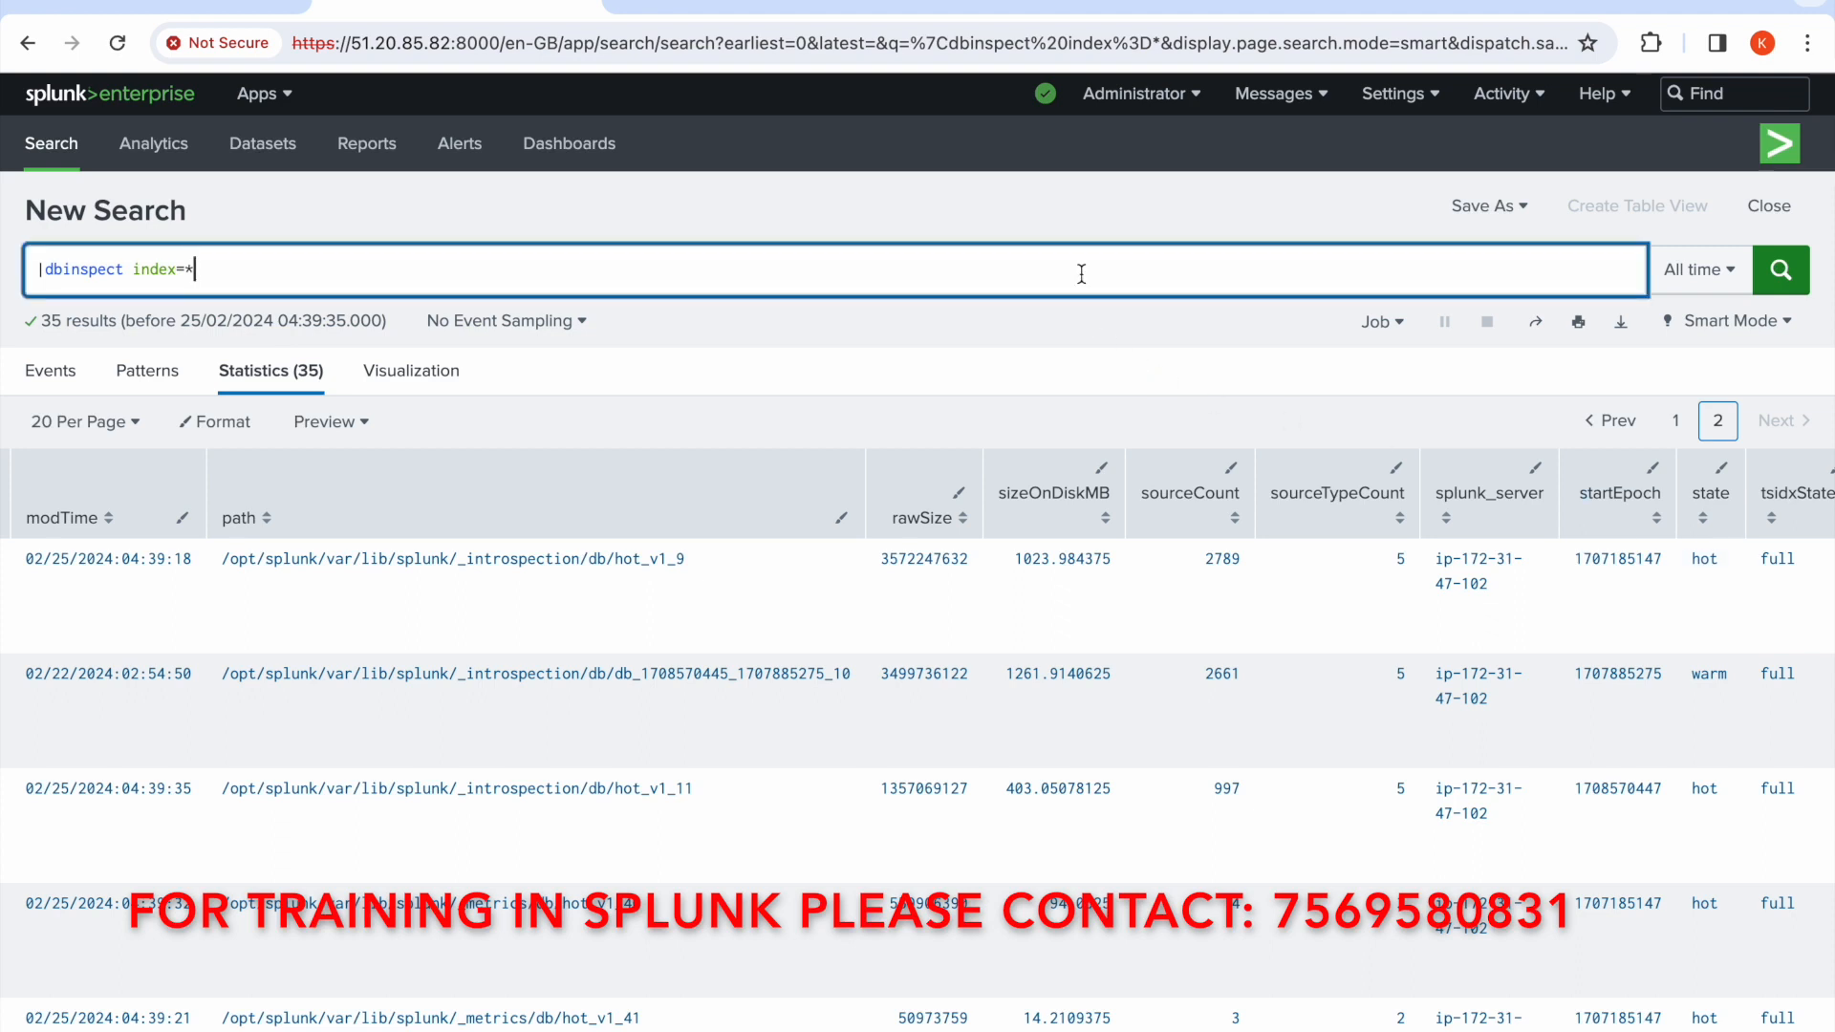
pyautogui.hotkey('ctrl', 'v')
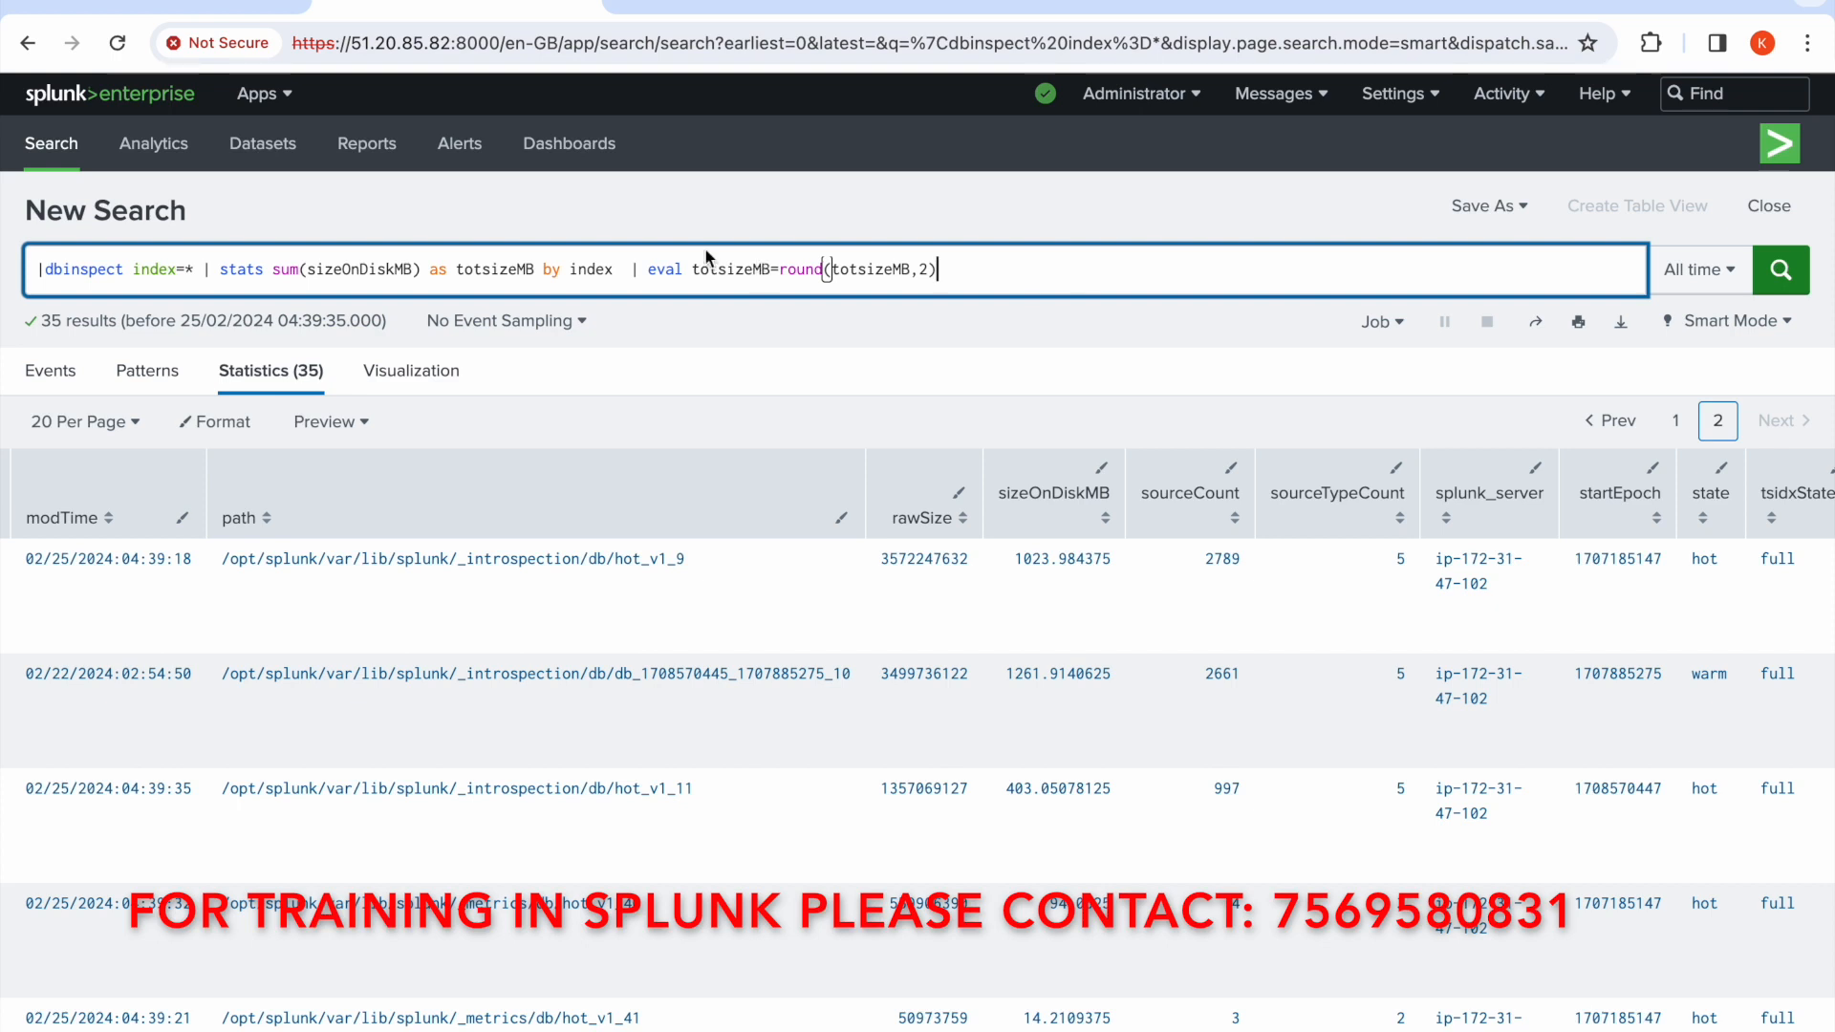
pyautogui.click(202, 271)
pyautogui.write('| s')
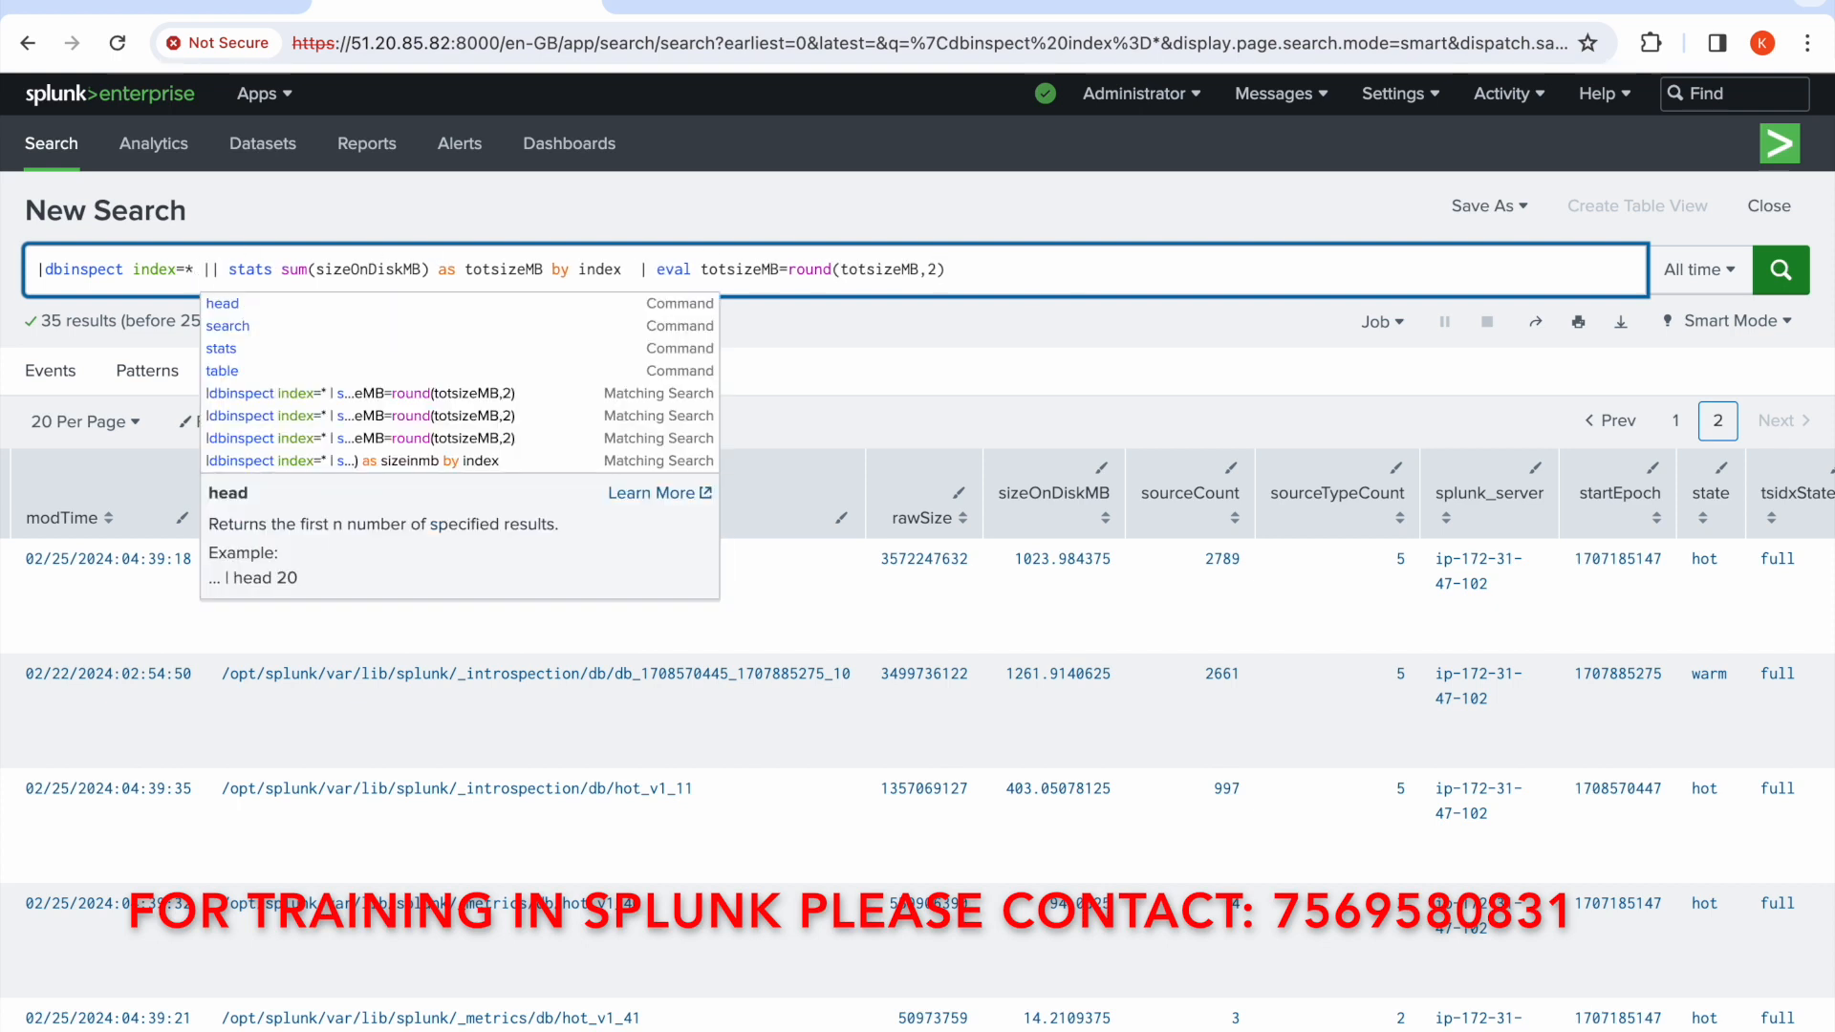
pyautogui.write('earch')
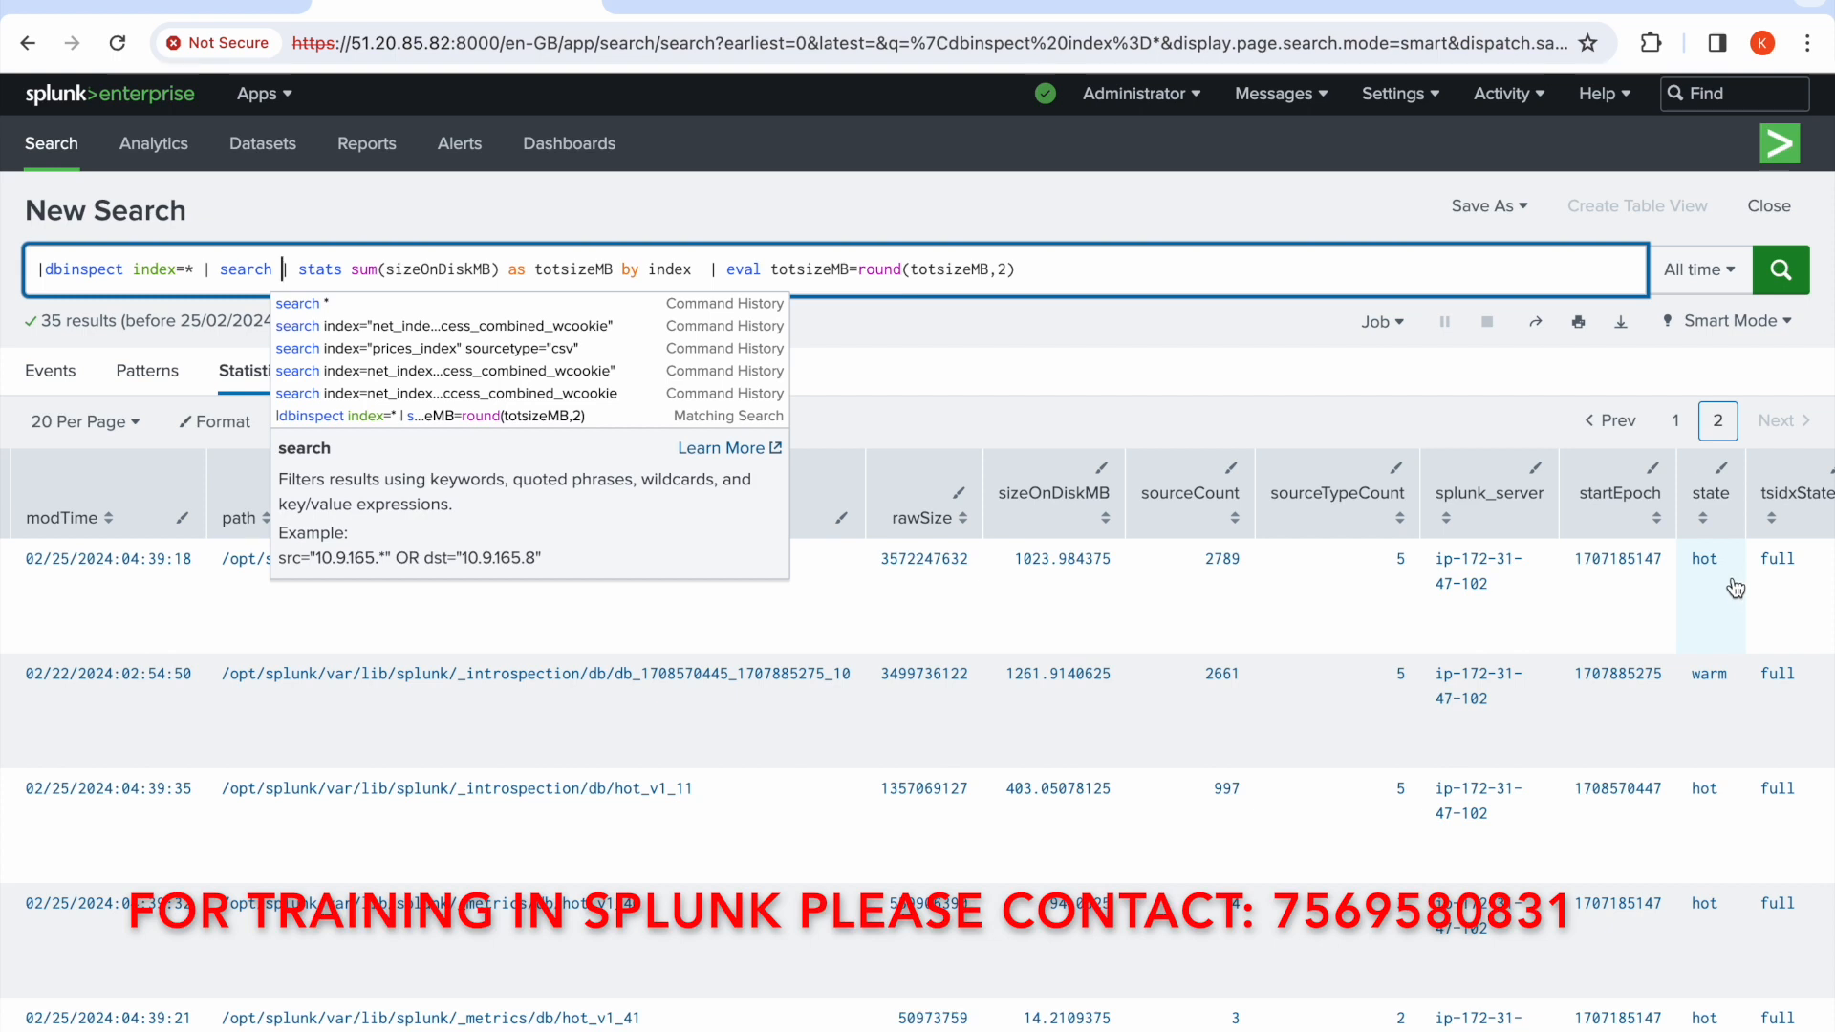
pyautogui.write('sta')
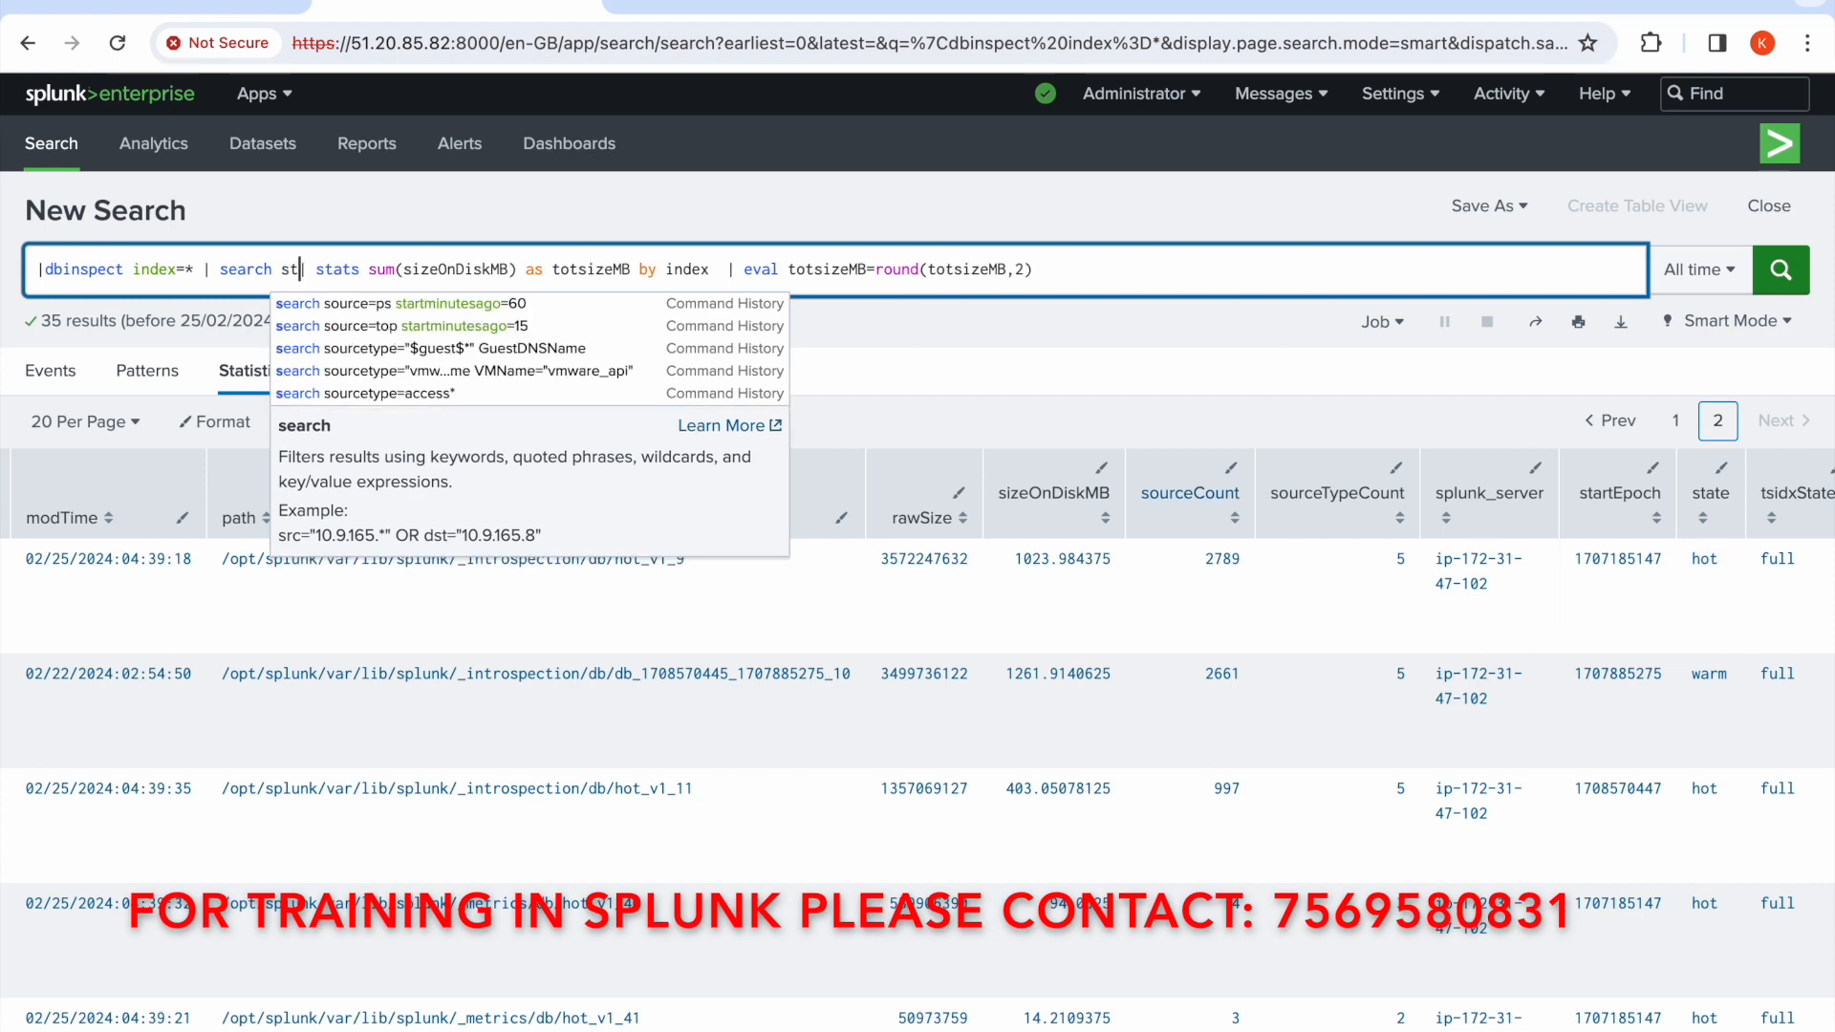
pyautogui.write('te')
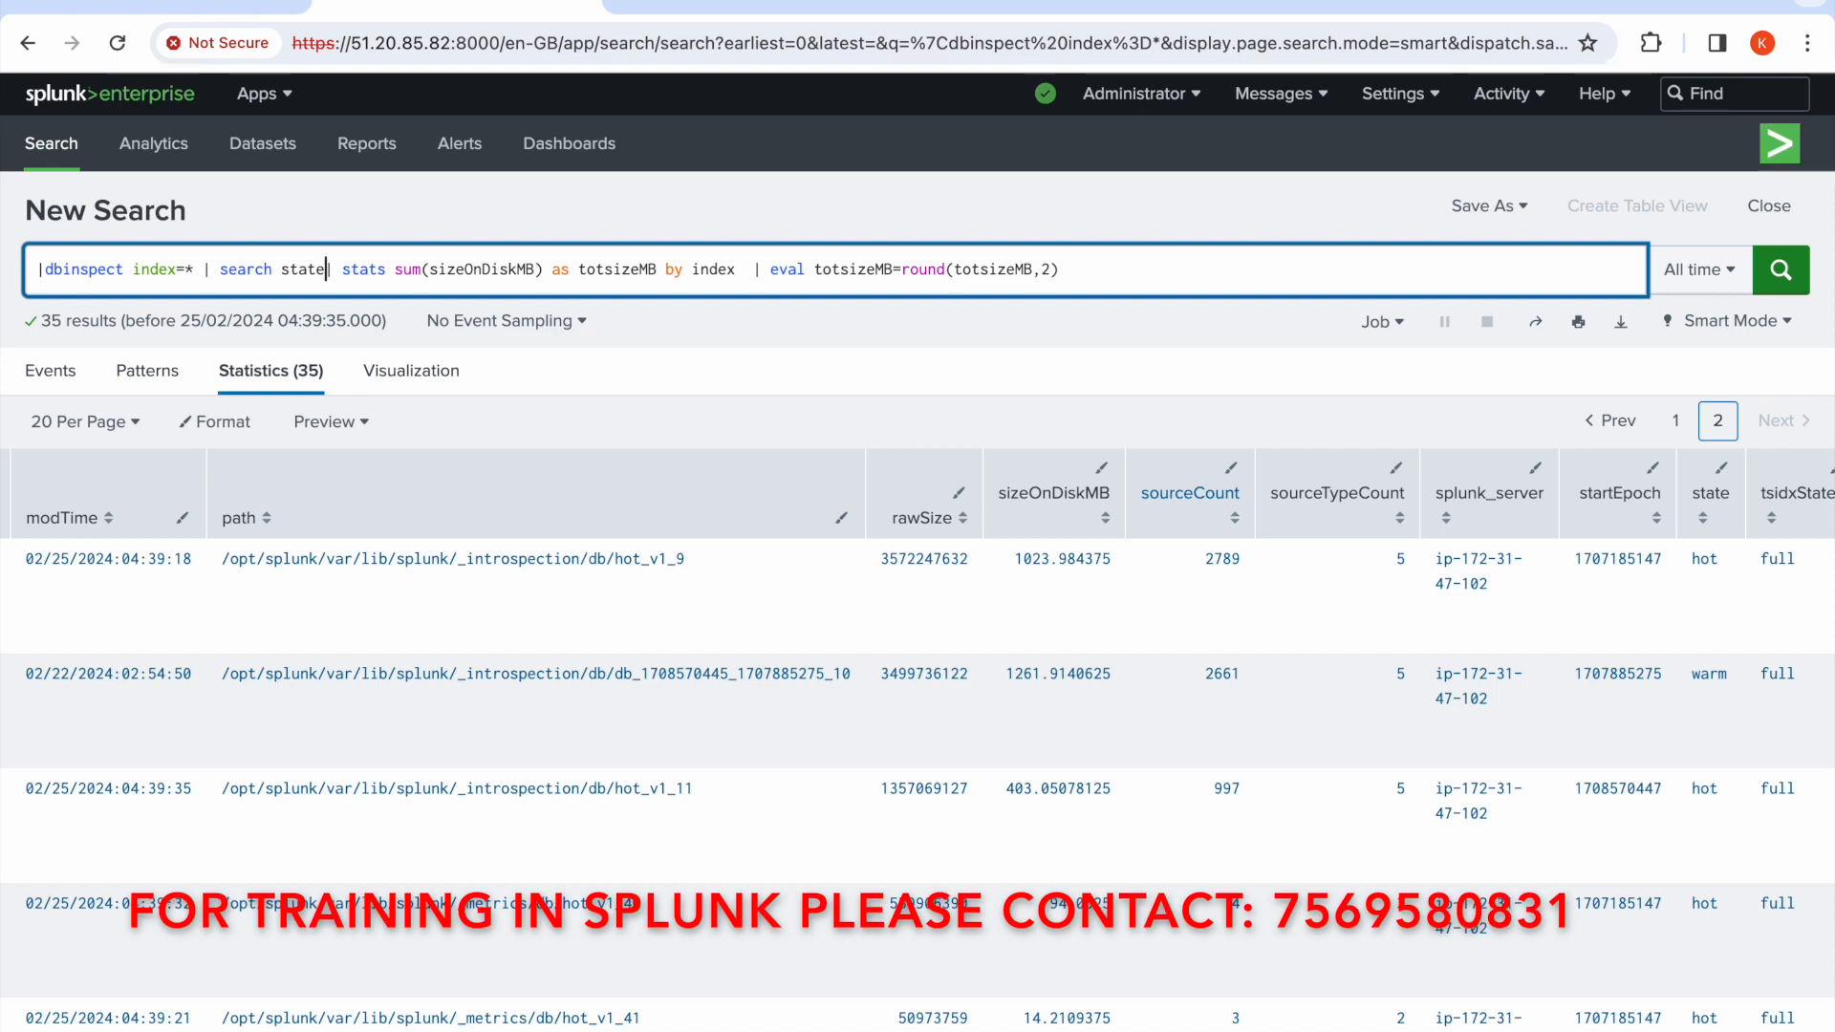
pyautogui.write('=')
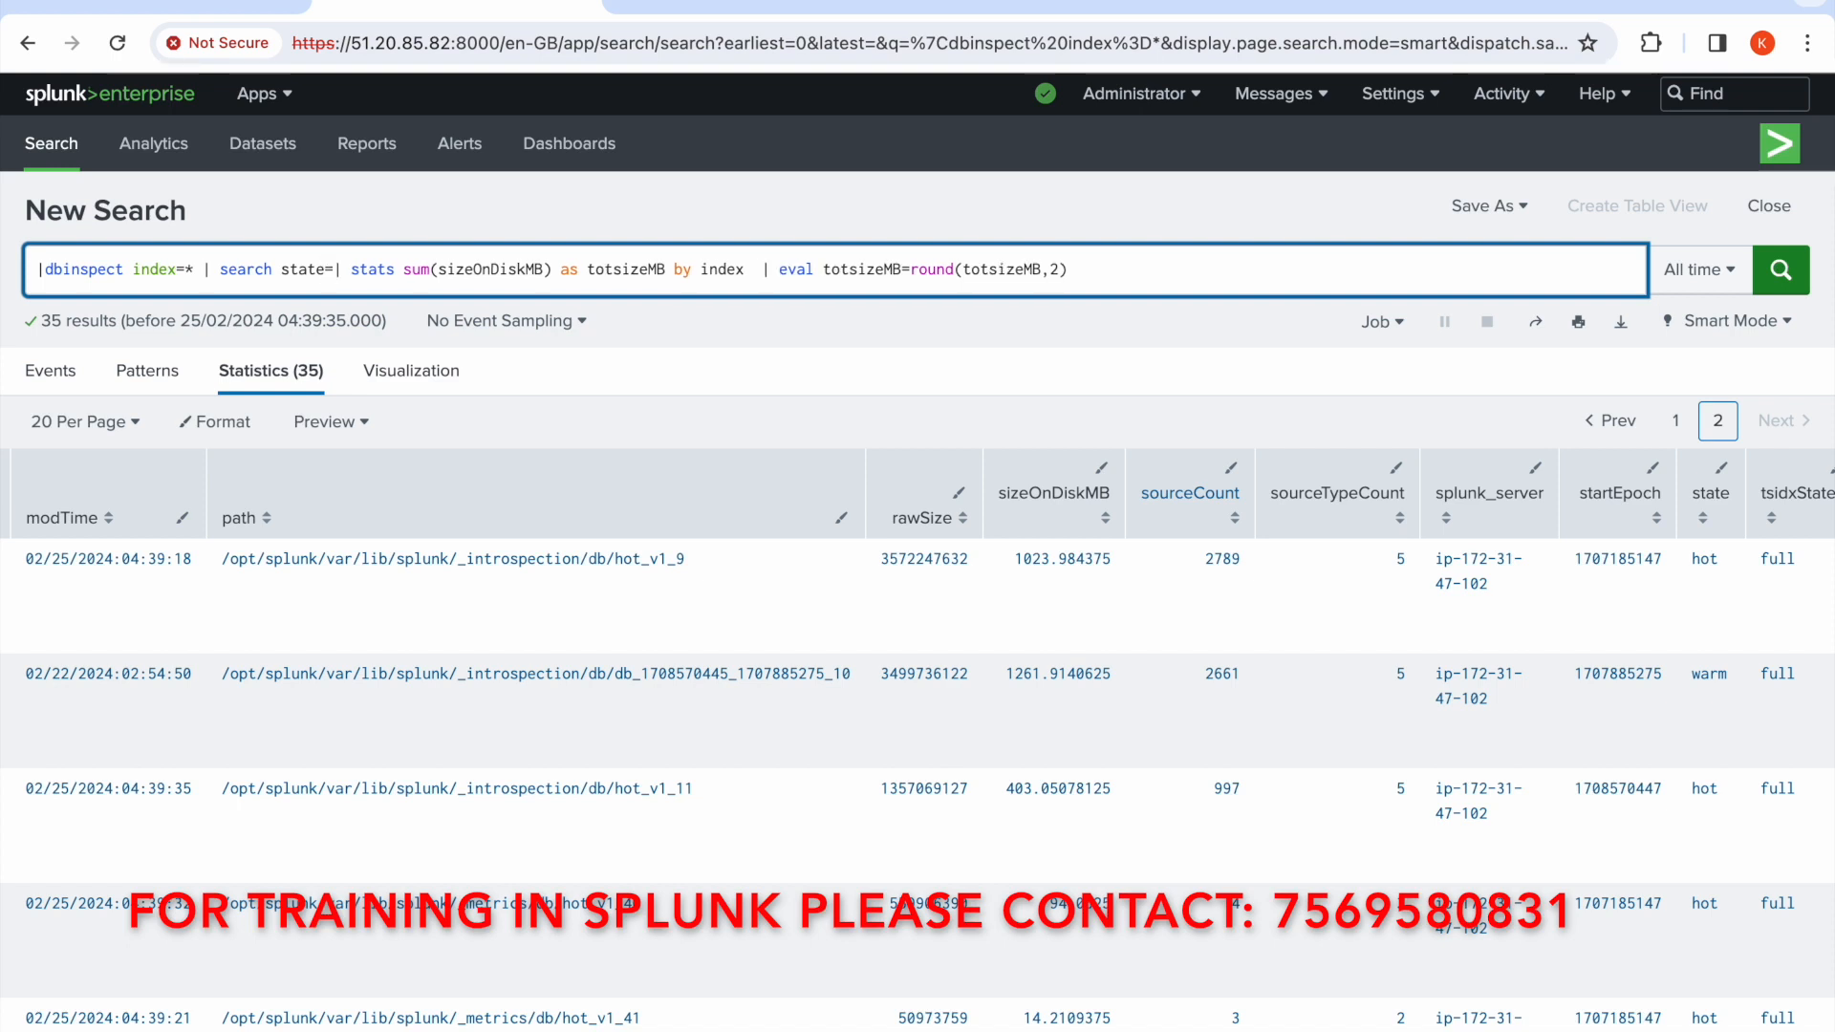
pyautogui.write('"')
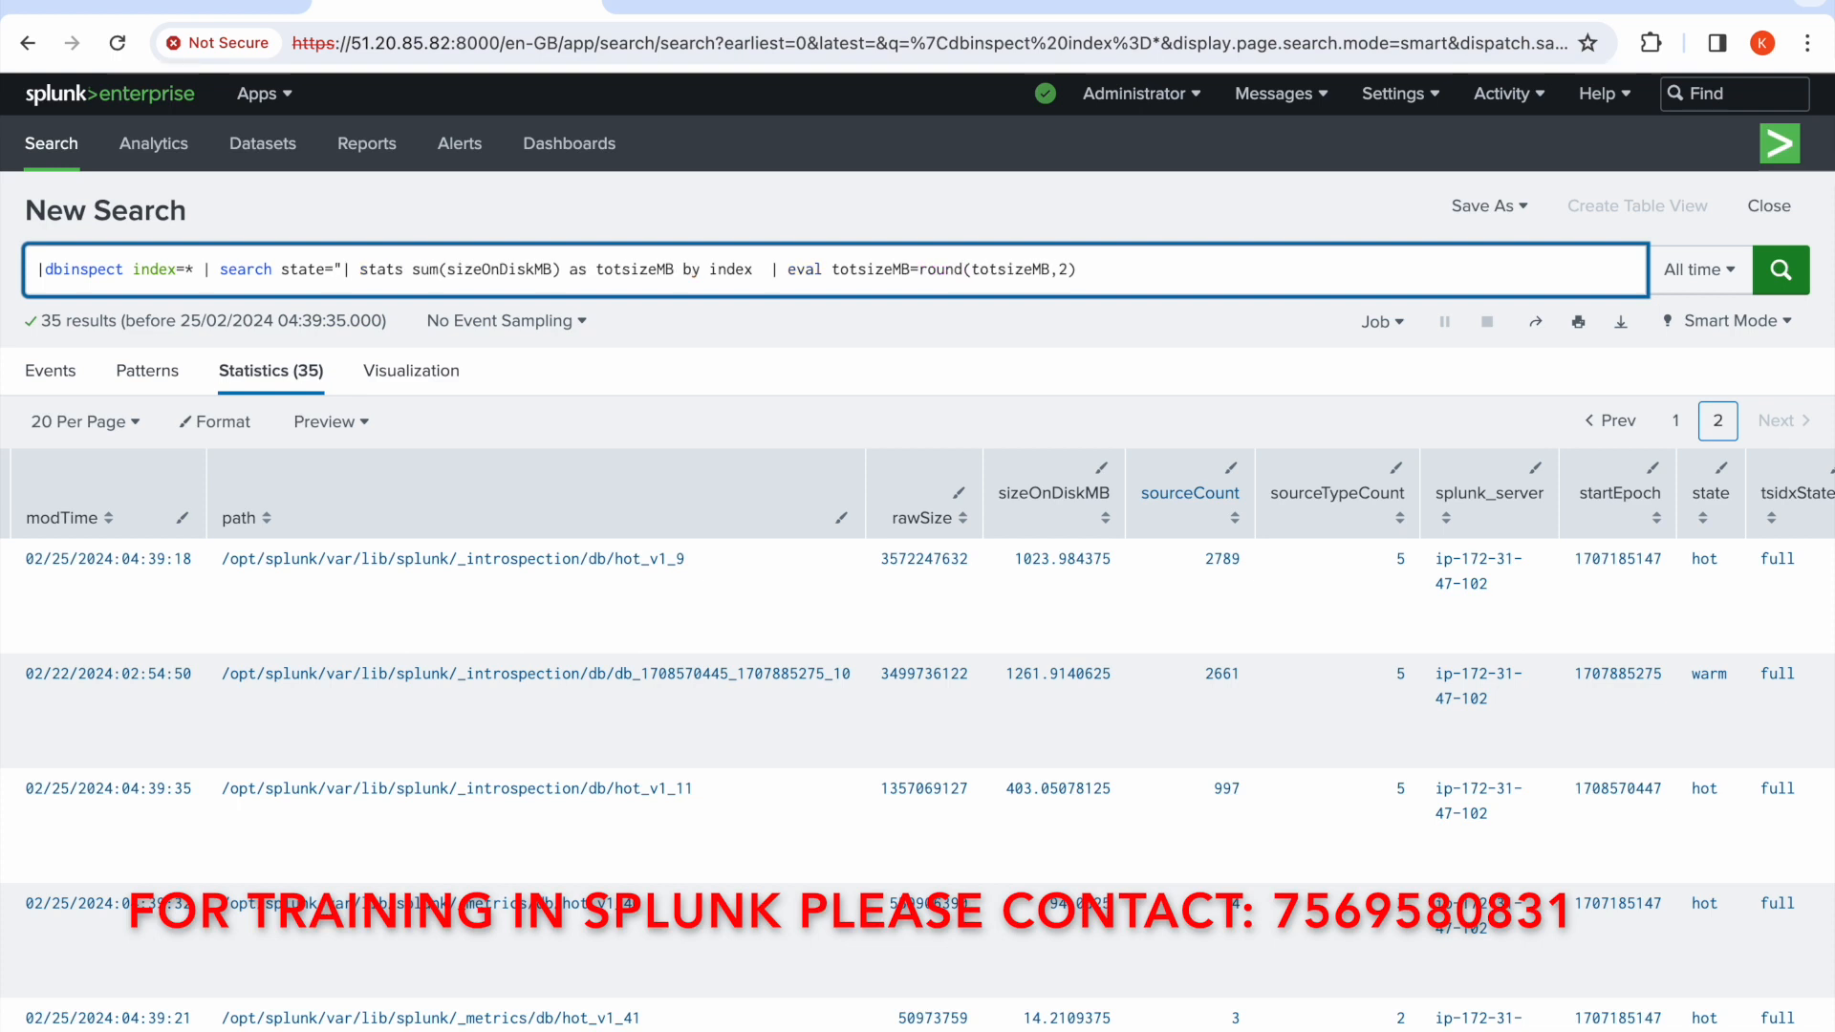
pyautogui.write('hot')
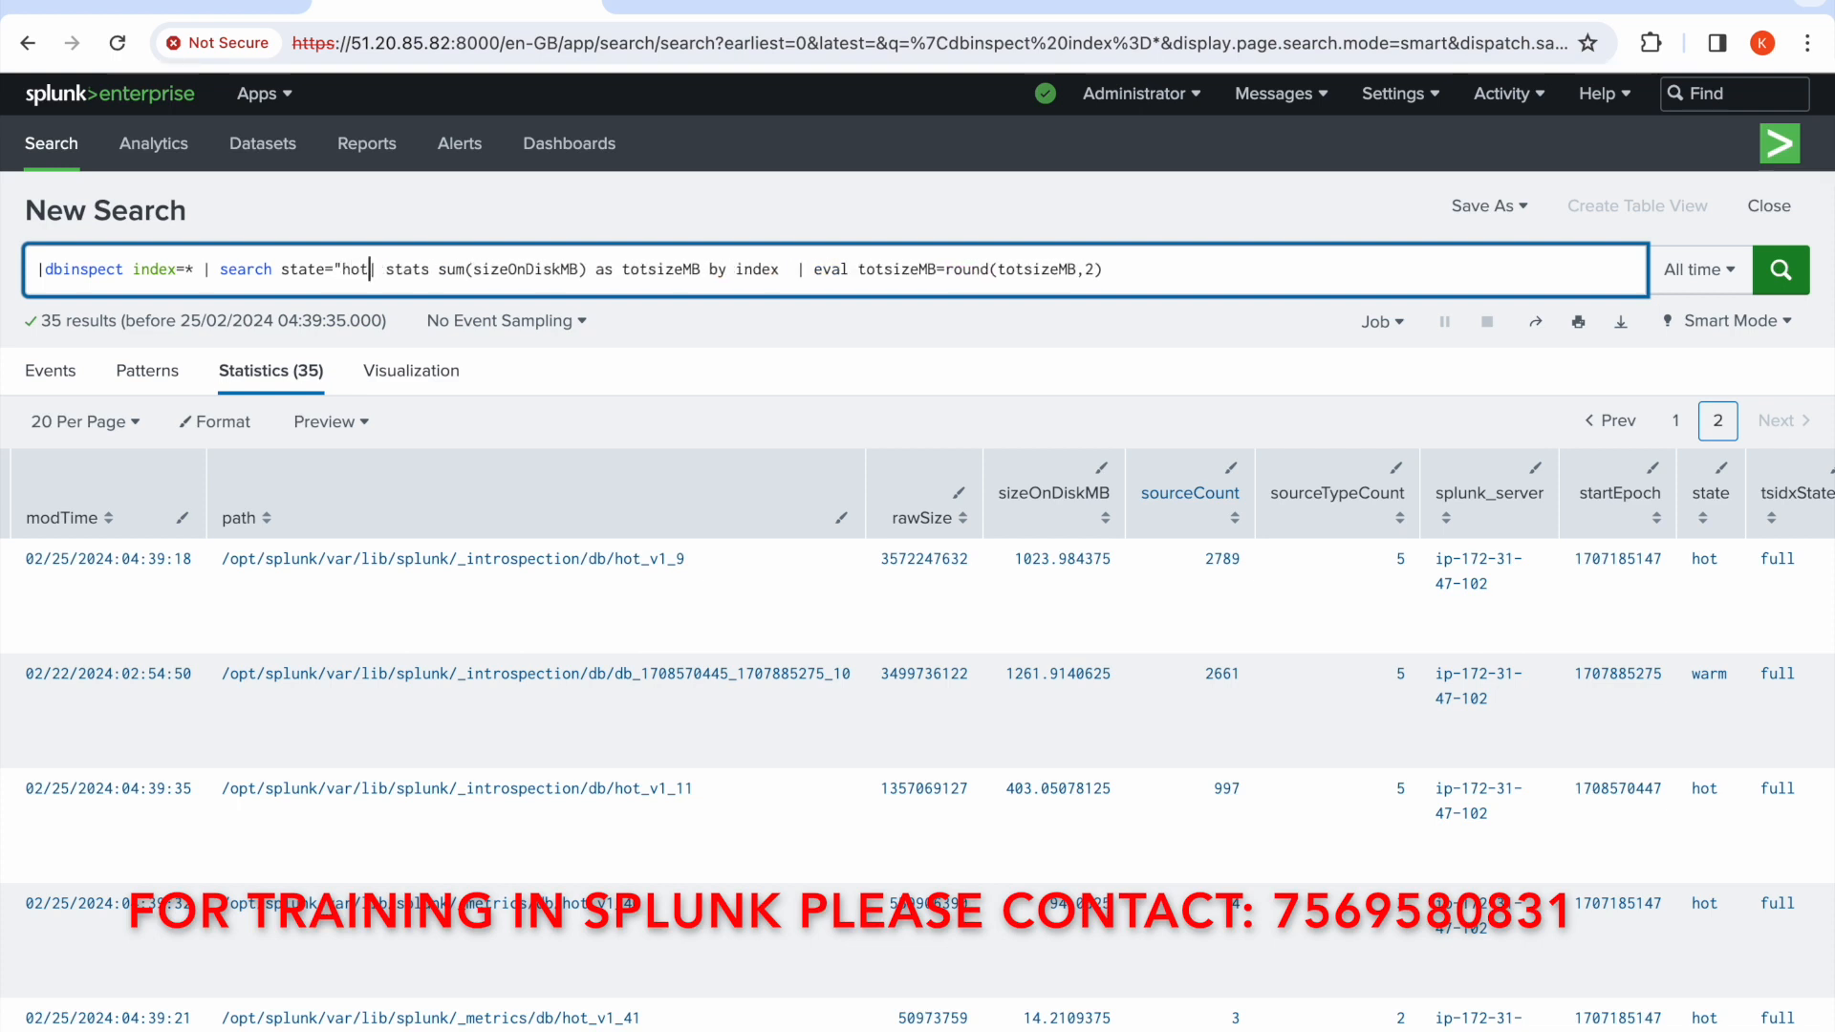
pyautogui.write('"')
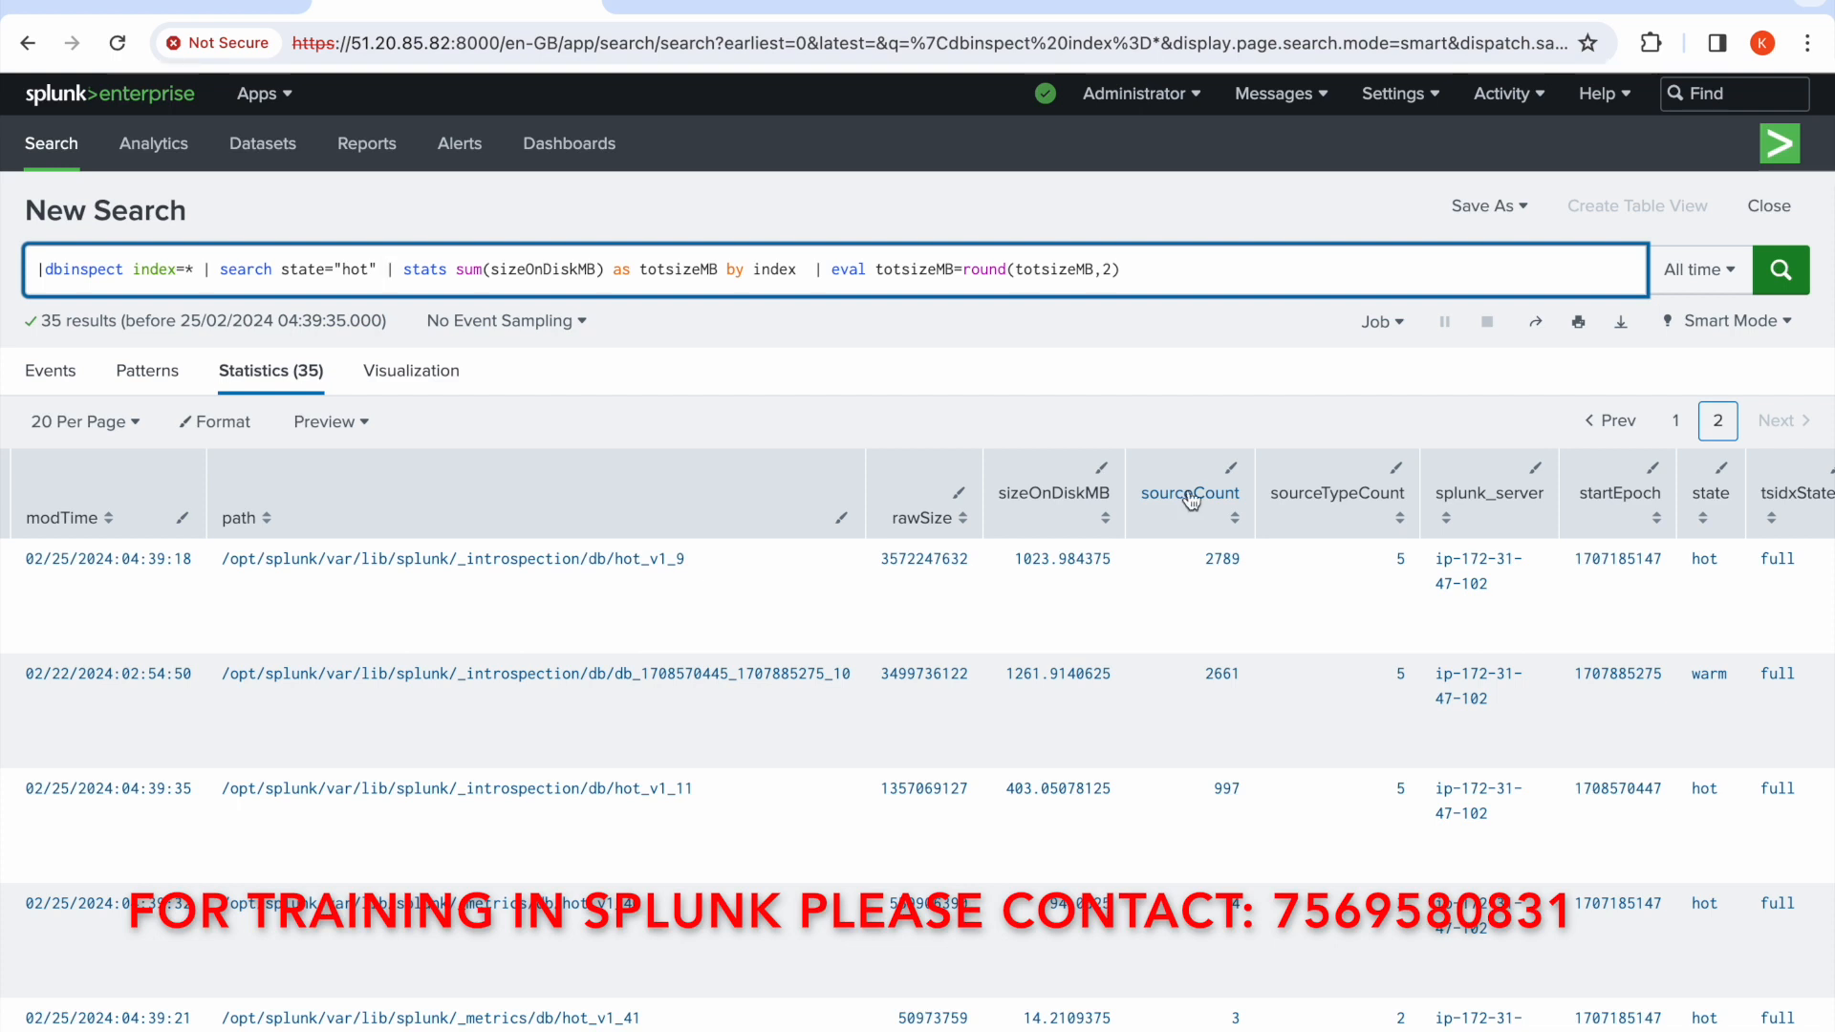
pyautogui.doubleClick(76, 271)
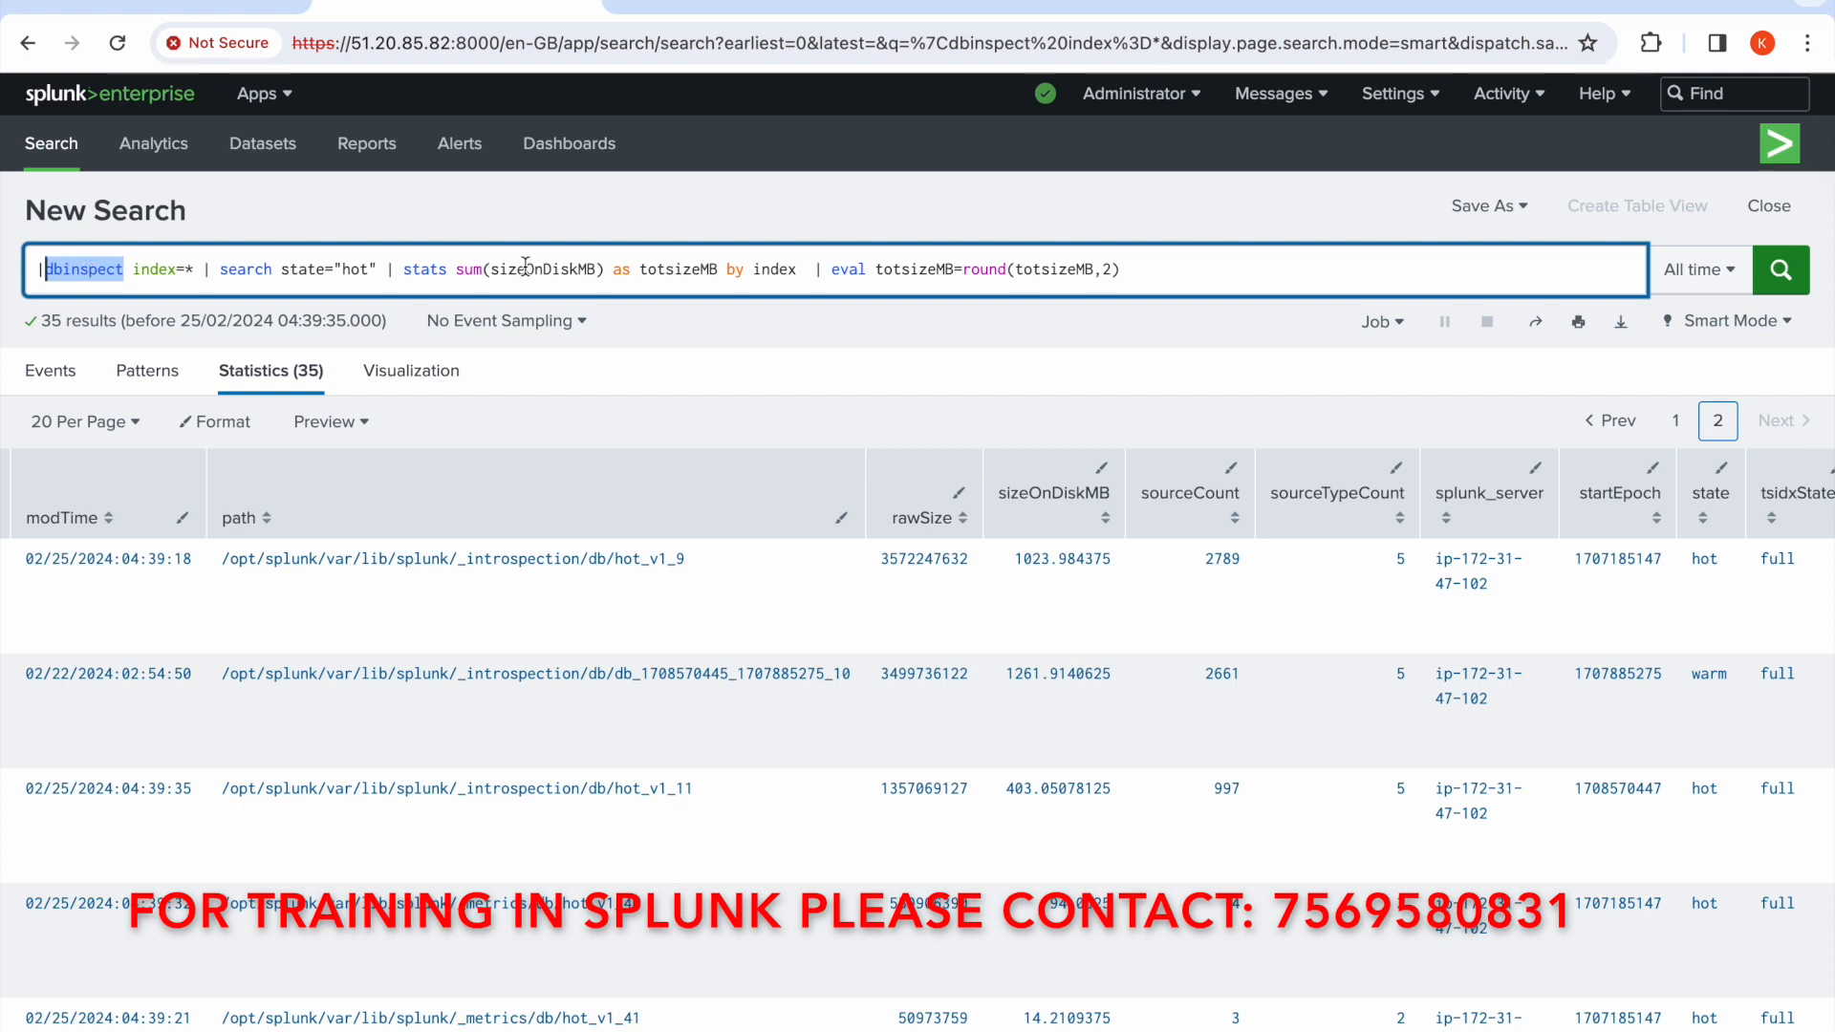
pyautogui.click(1781, 272)
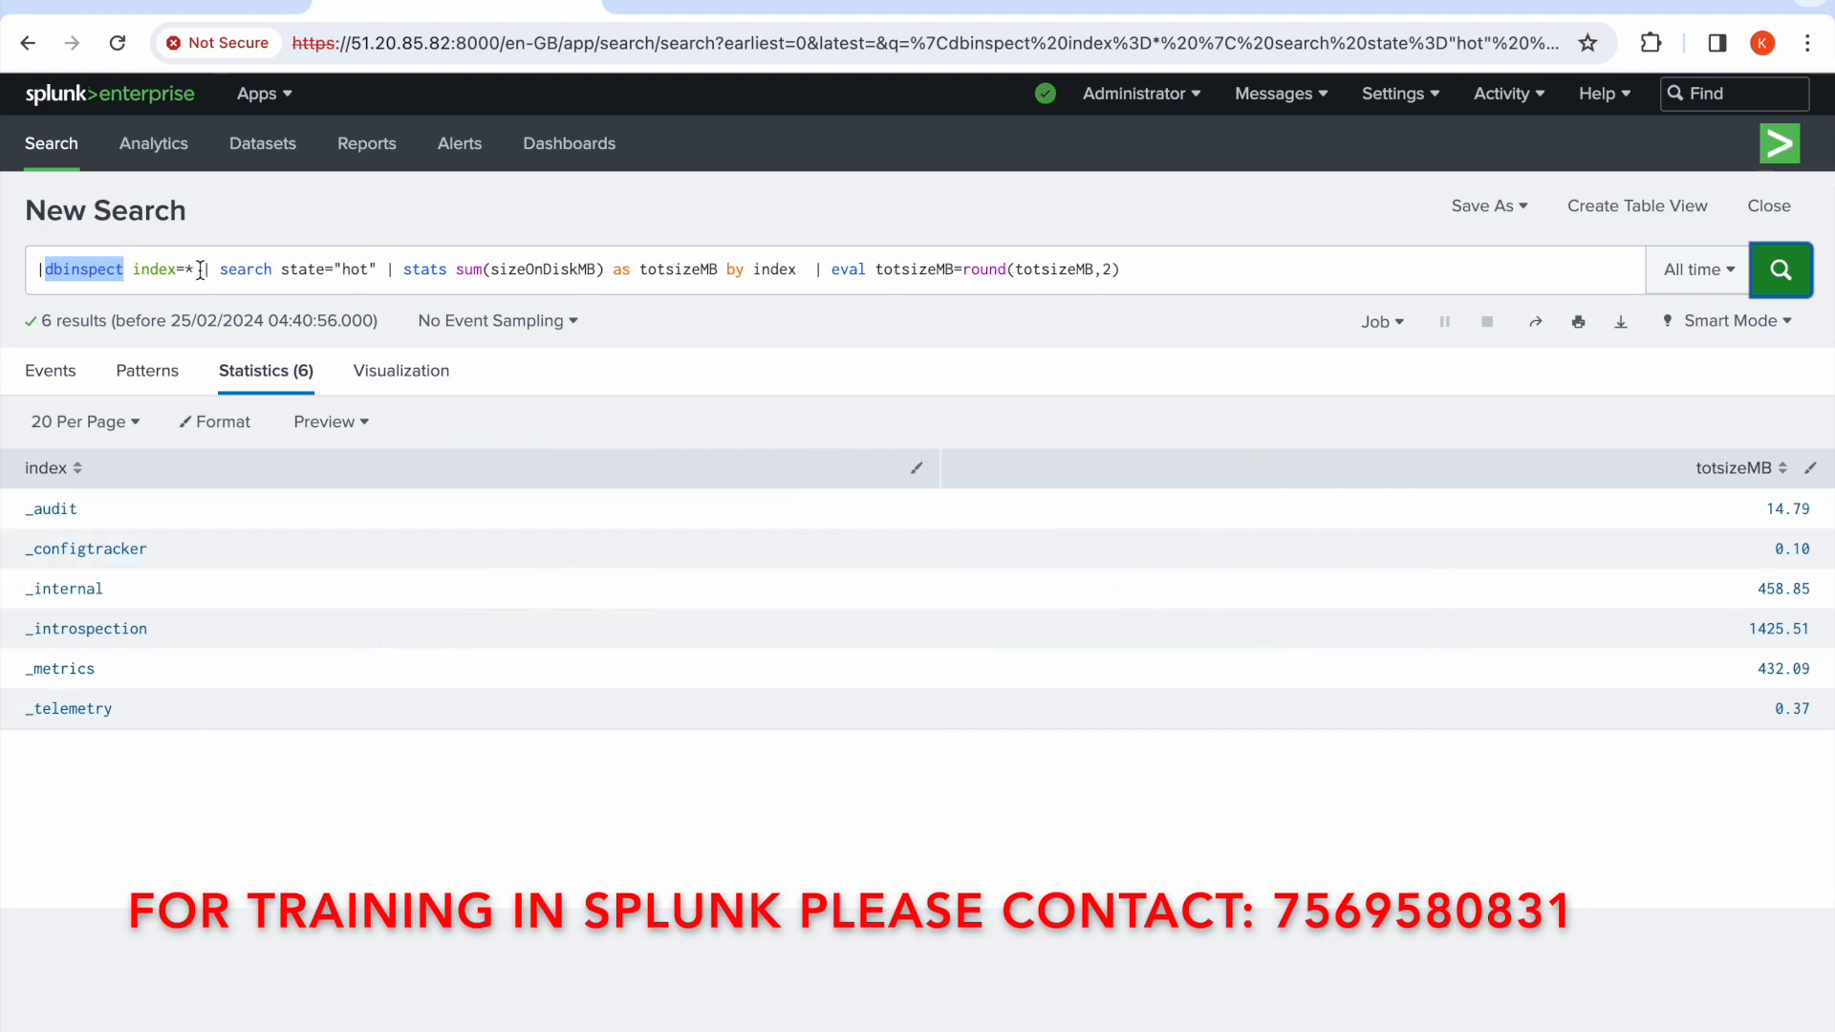
# Replace everything after |dbinspect index=* with corruptonly=true and run the search
pyautogui.moveTo(201, 270); pyautogui.dragTo(1137, 272)
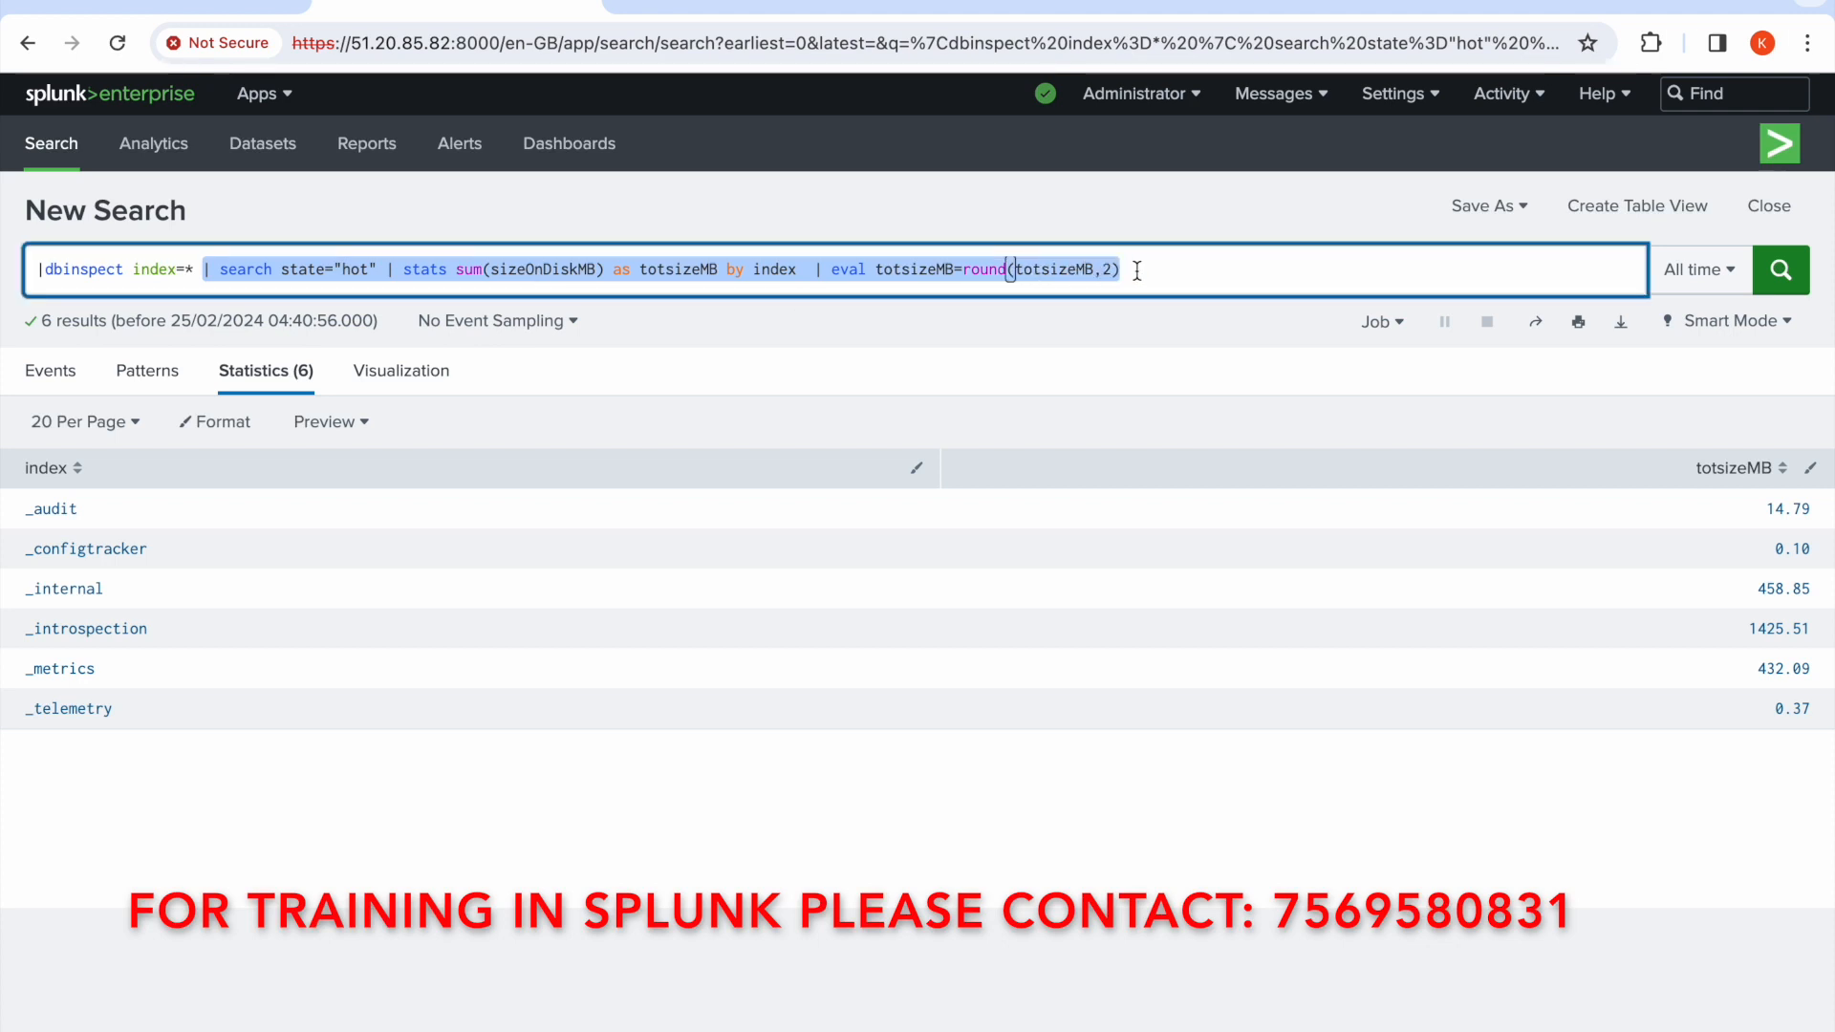
pyautogui.press('BackSpace')
pyautogui.write('ct index=* c')
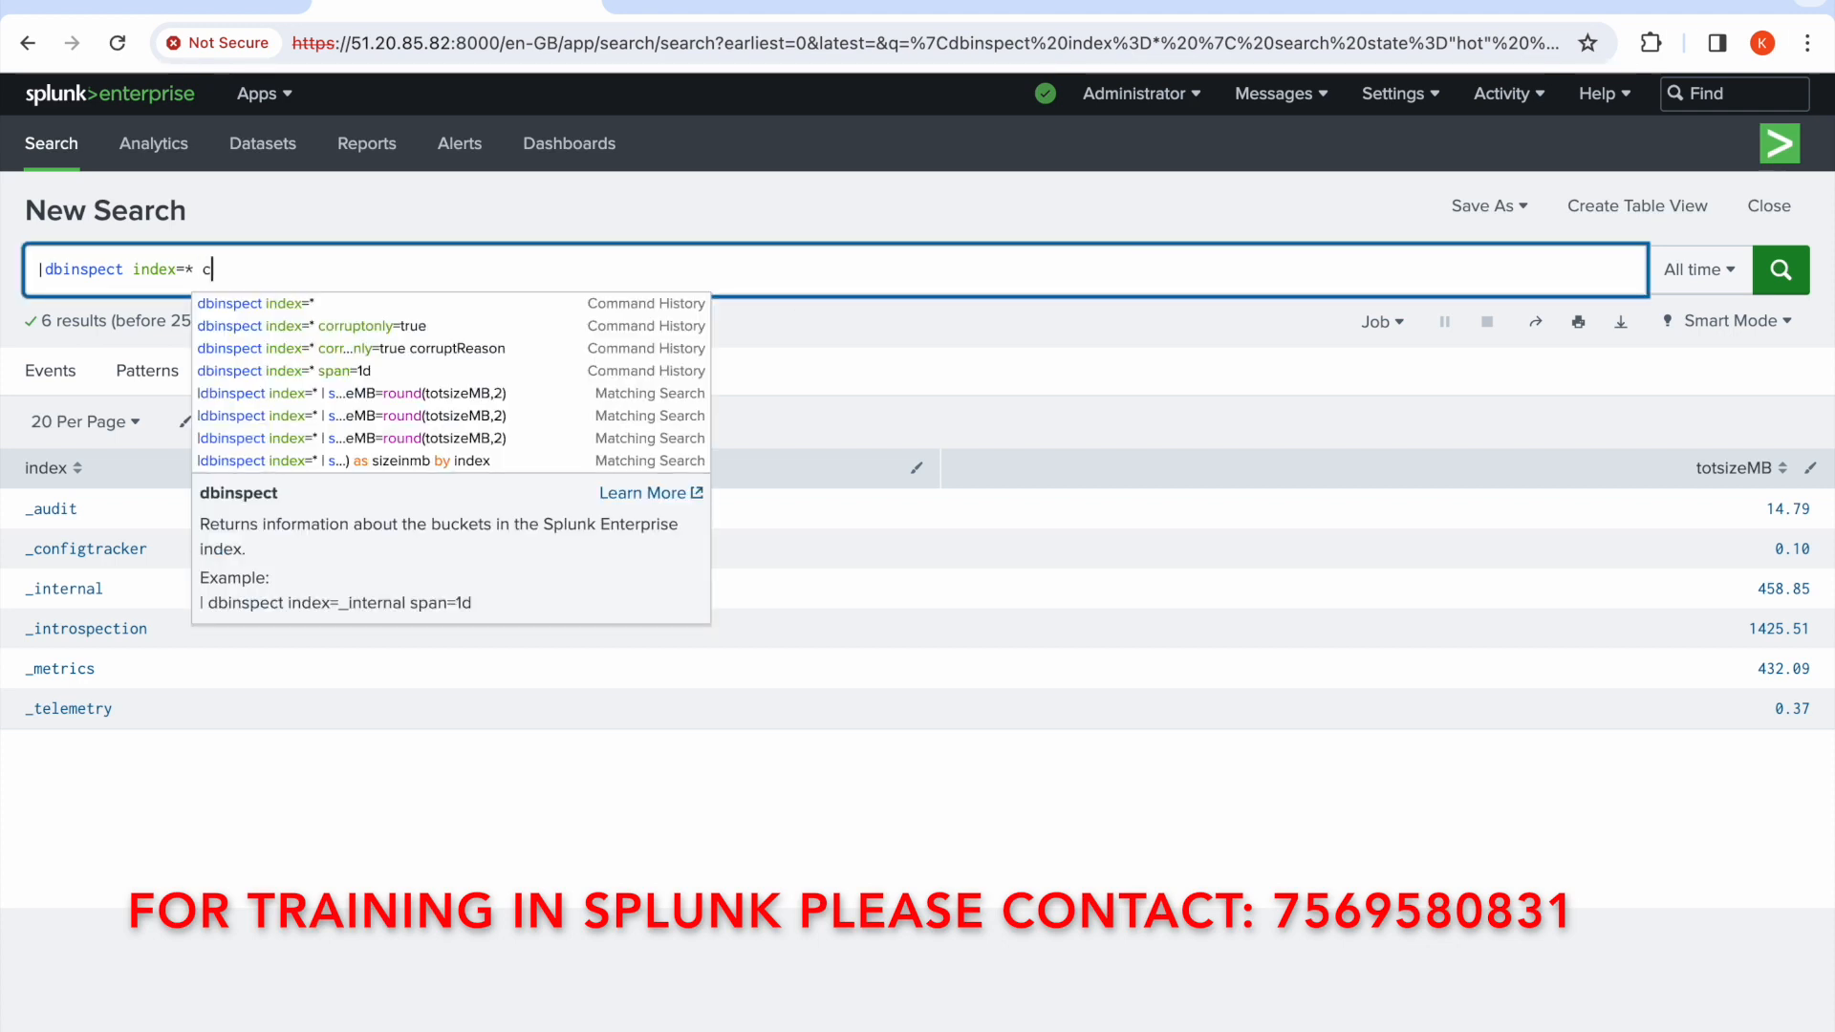
pyautogui.write('orr')
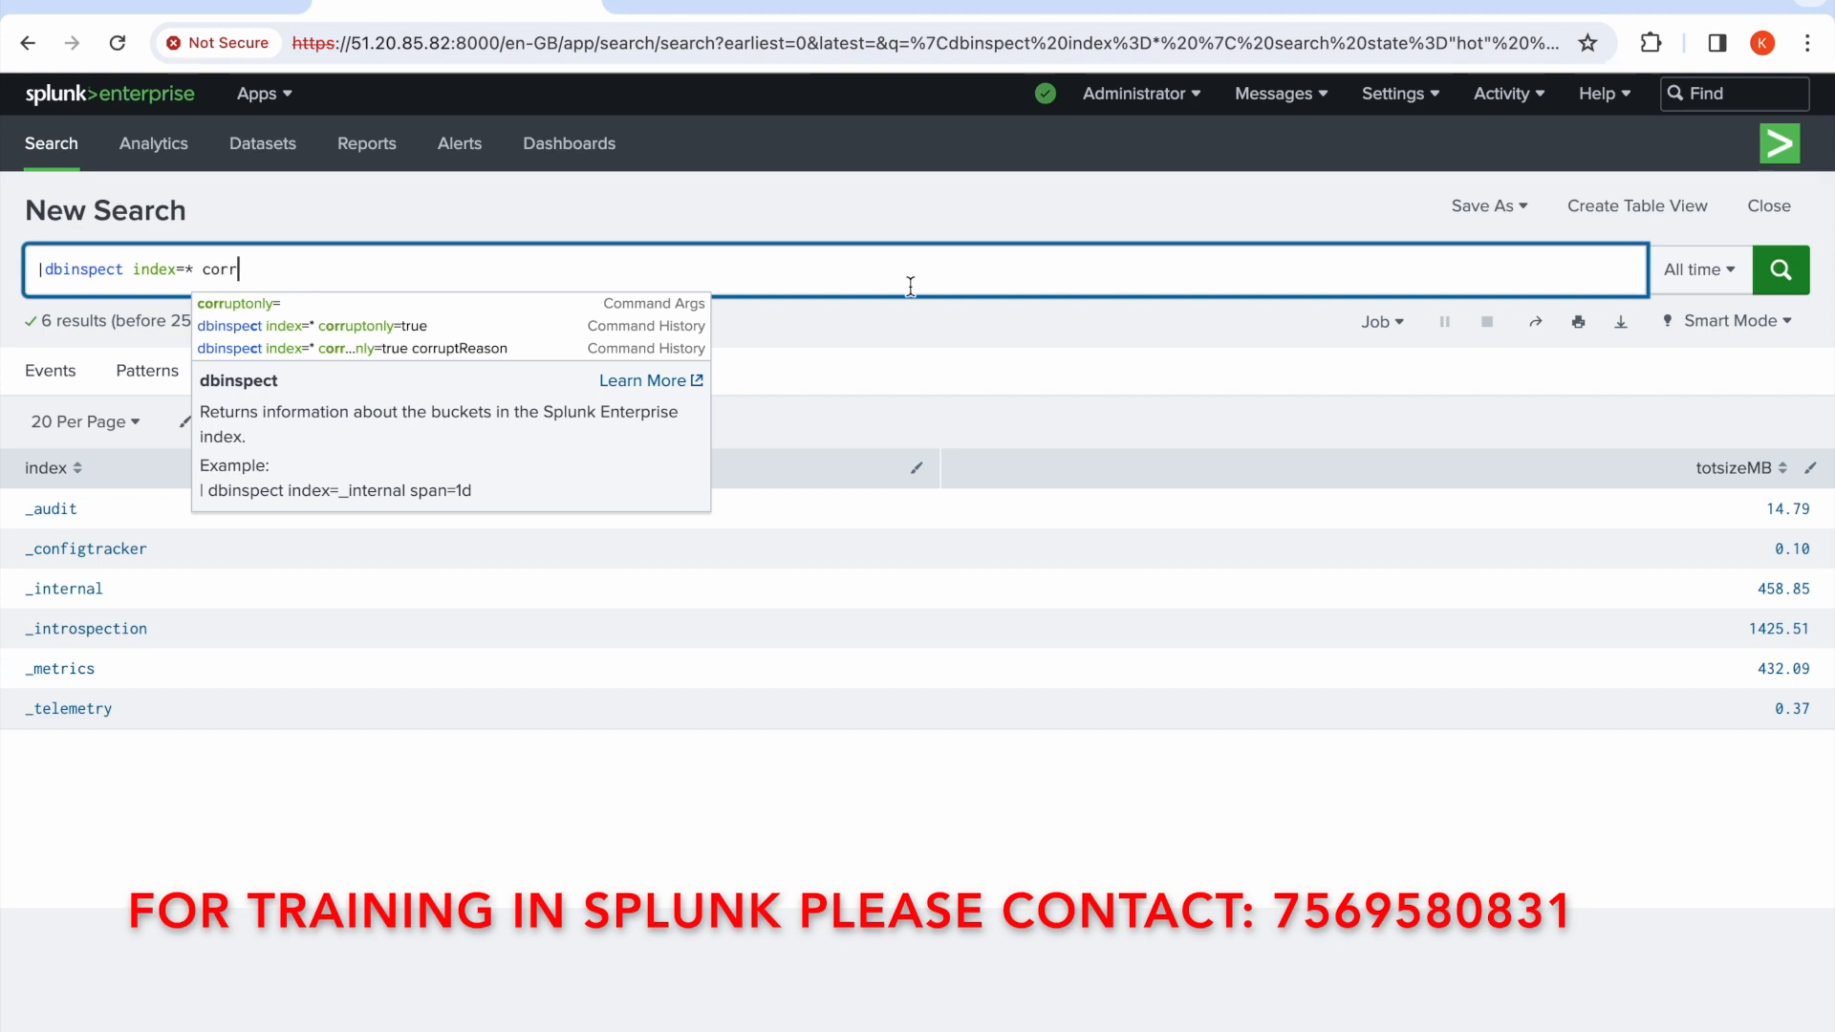
pyautogui.click(239, 306)
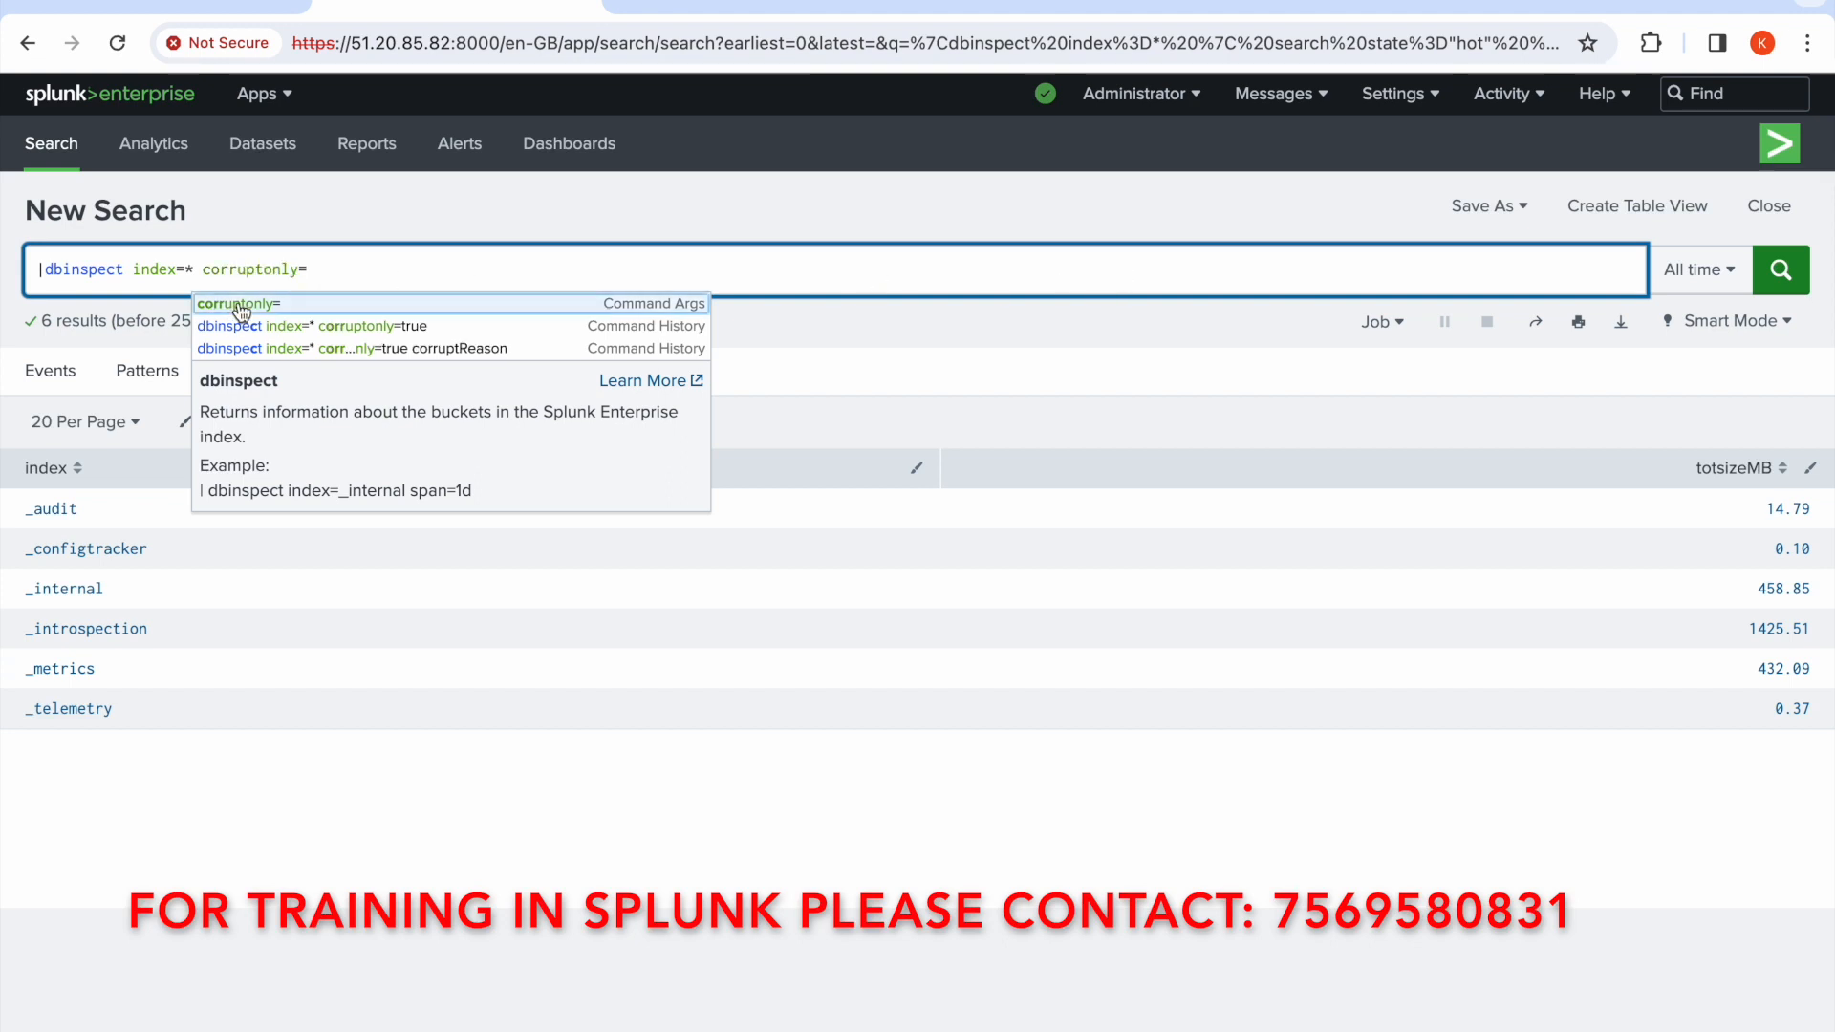
pyautogui.click(347, 277)
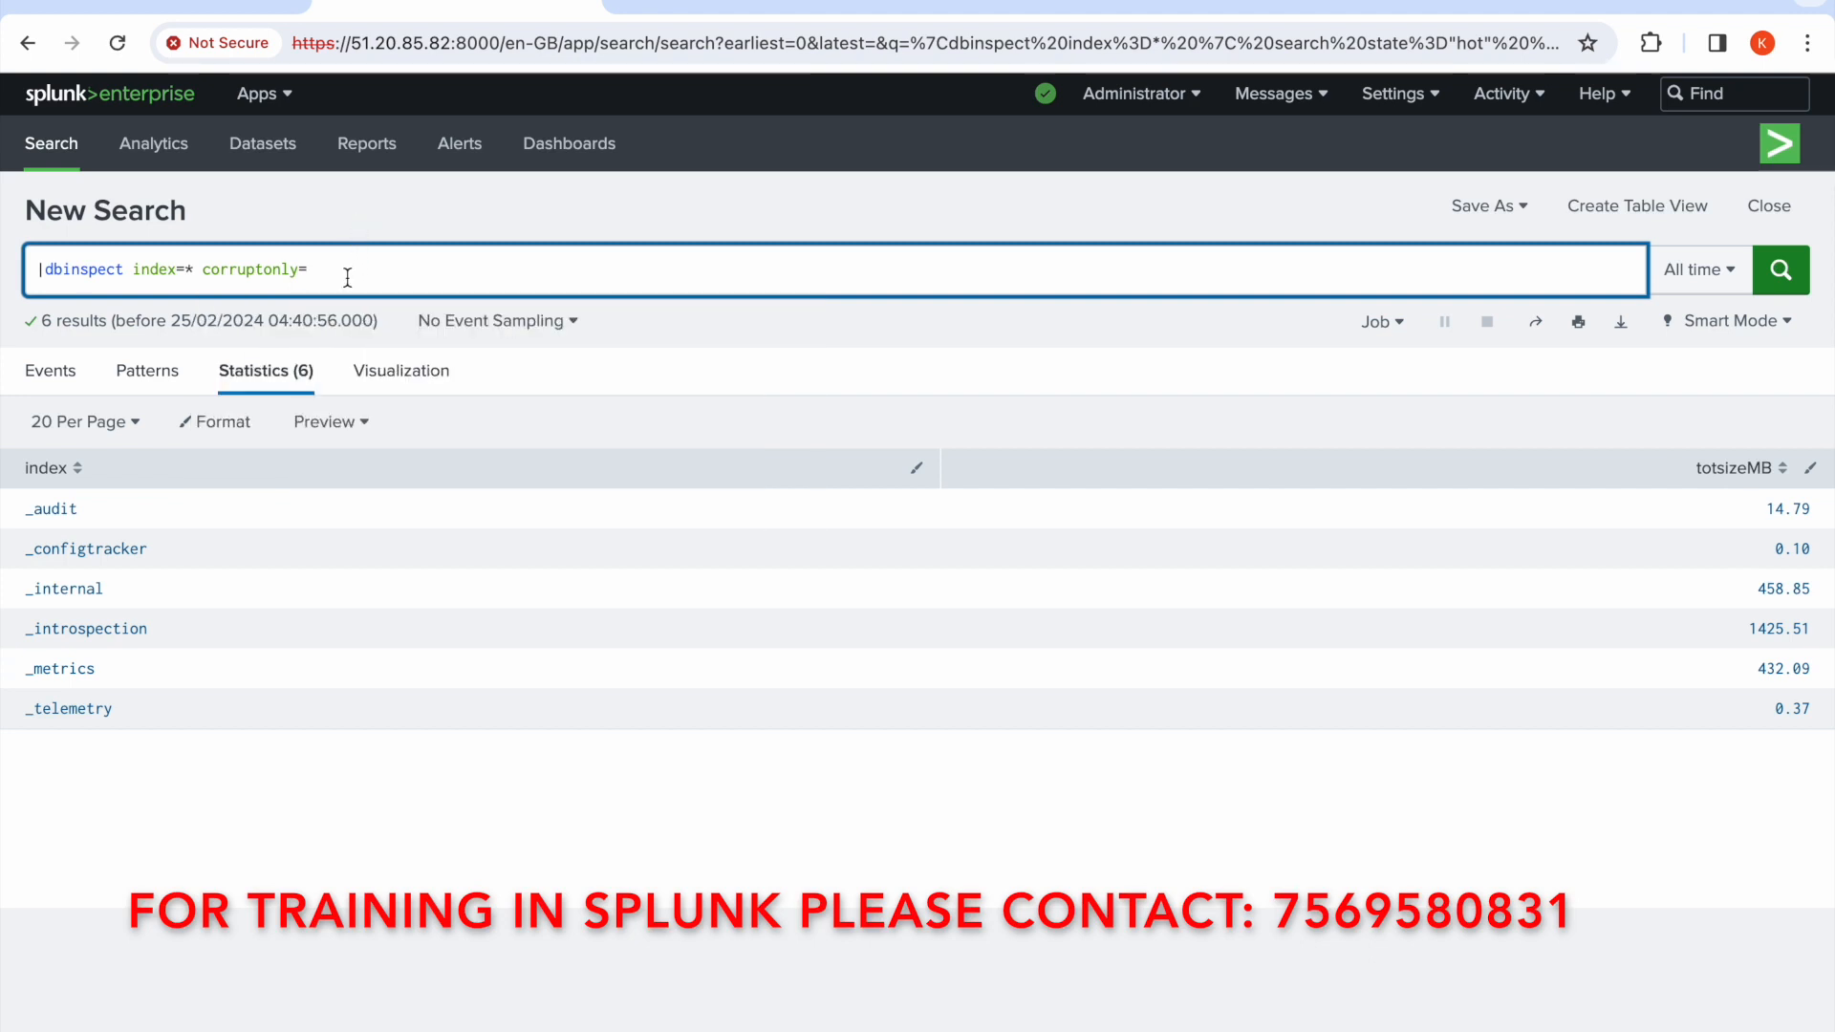
pyautogui.write('true')
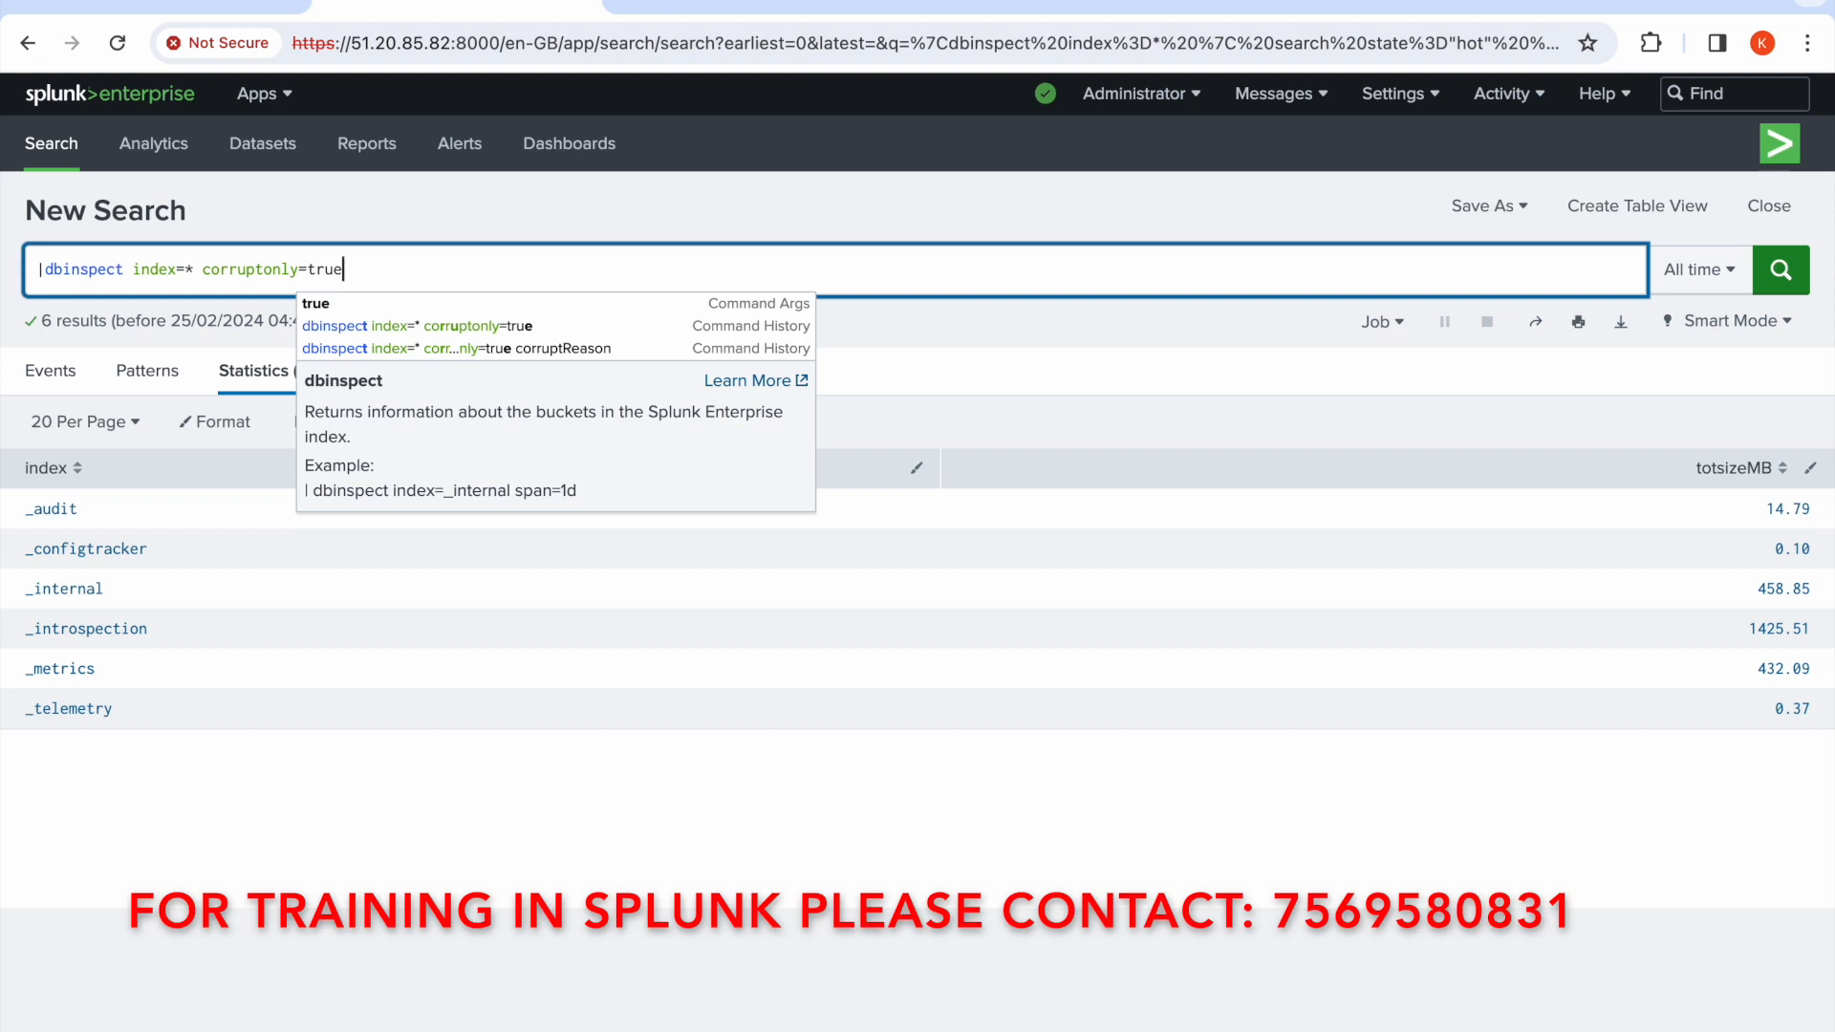
pyautogui.doubleClick(246, 268)
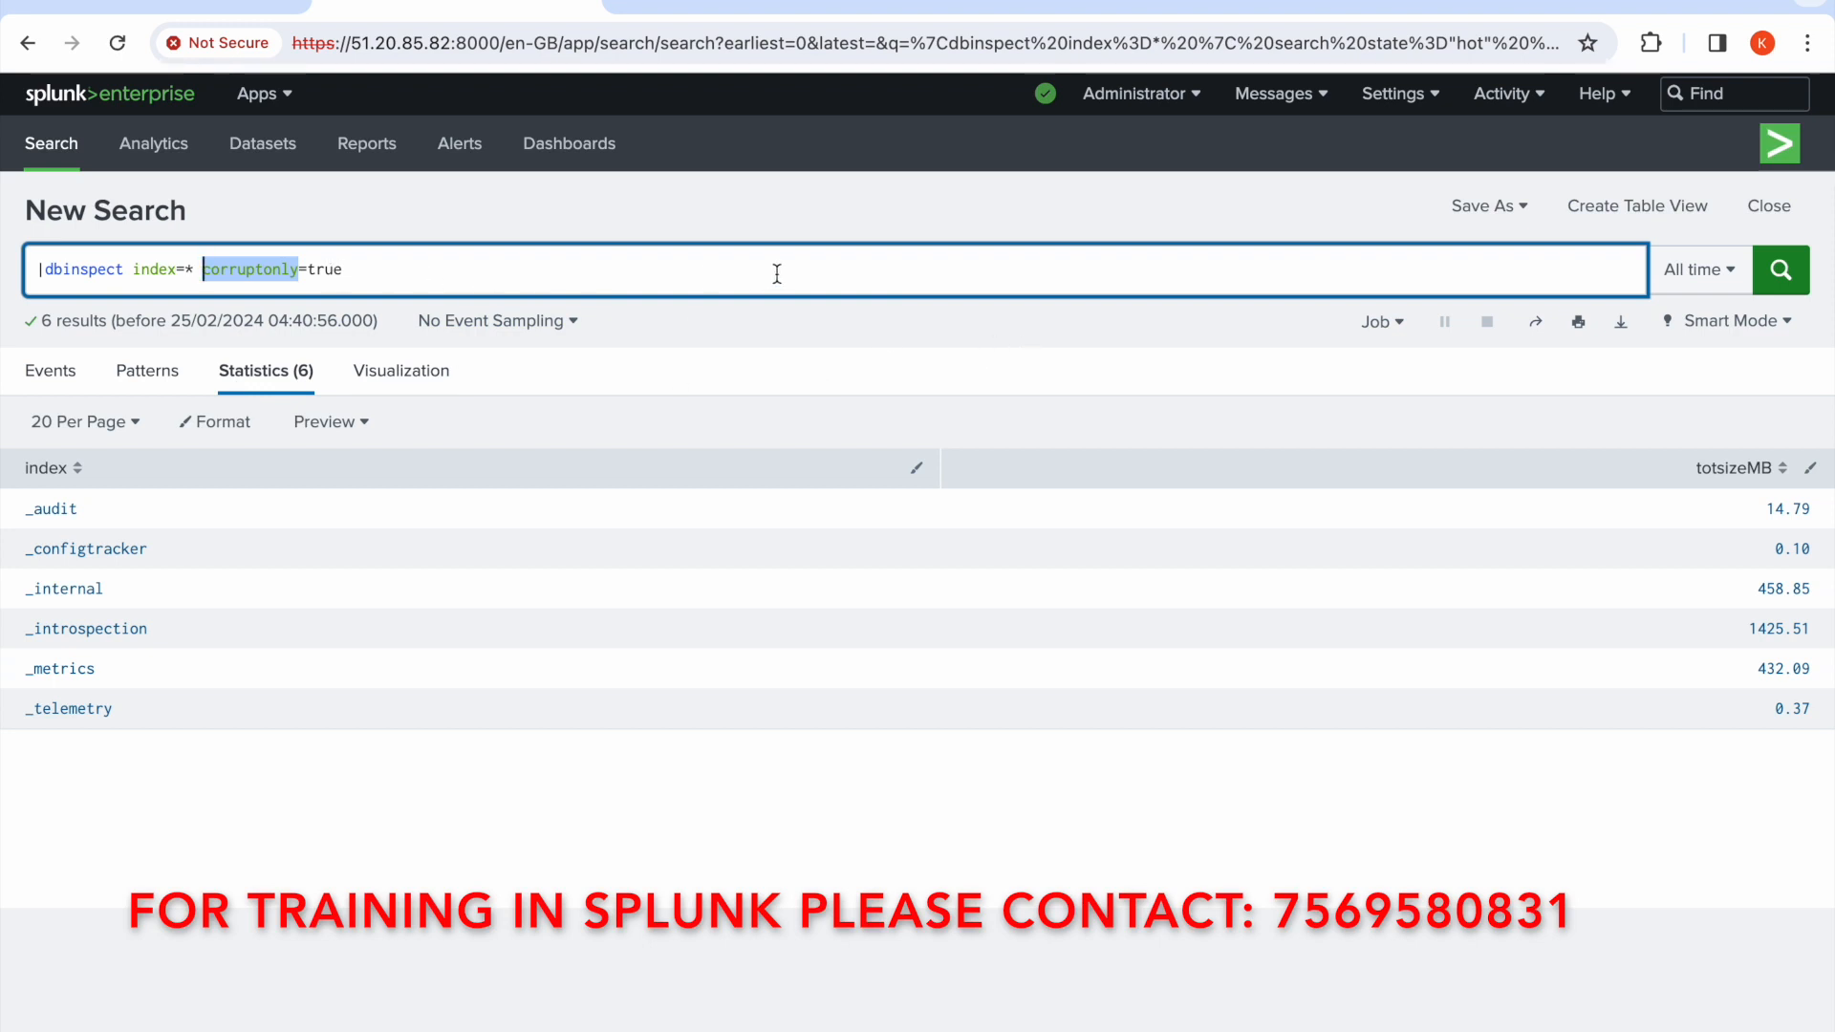
pyautogui.click(1784, 274)
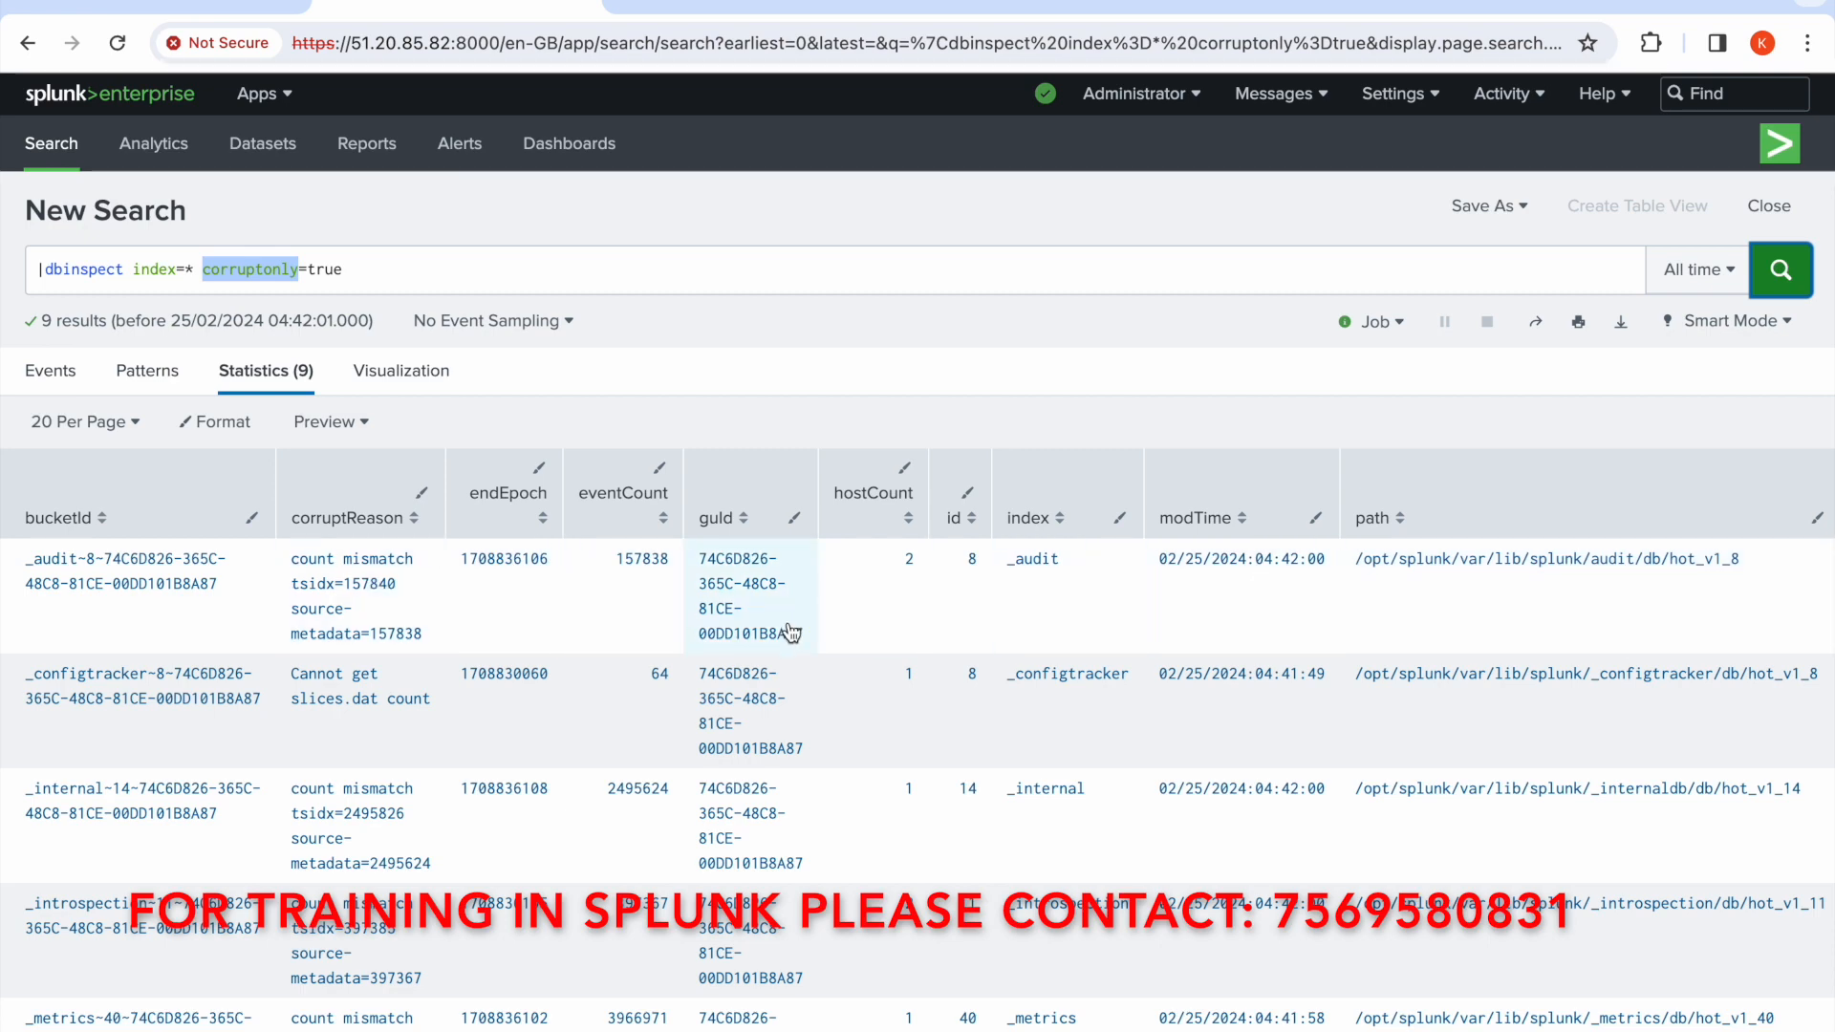
# Append | table index bucketId state tsidxState corruptReason to the corrupt-bucket query and run it
pyautogui.hscroll(10, 1394, 656)
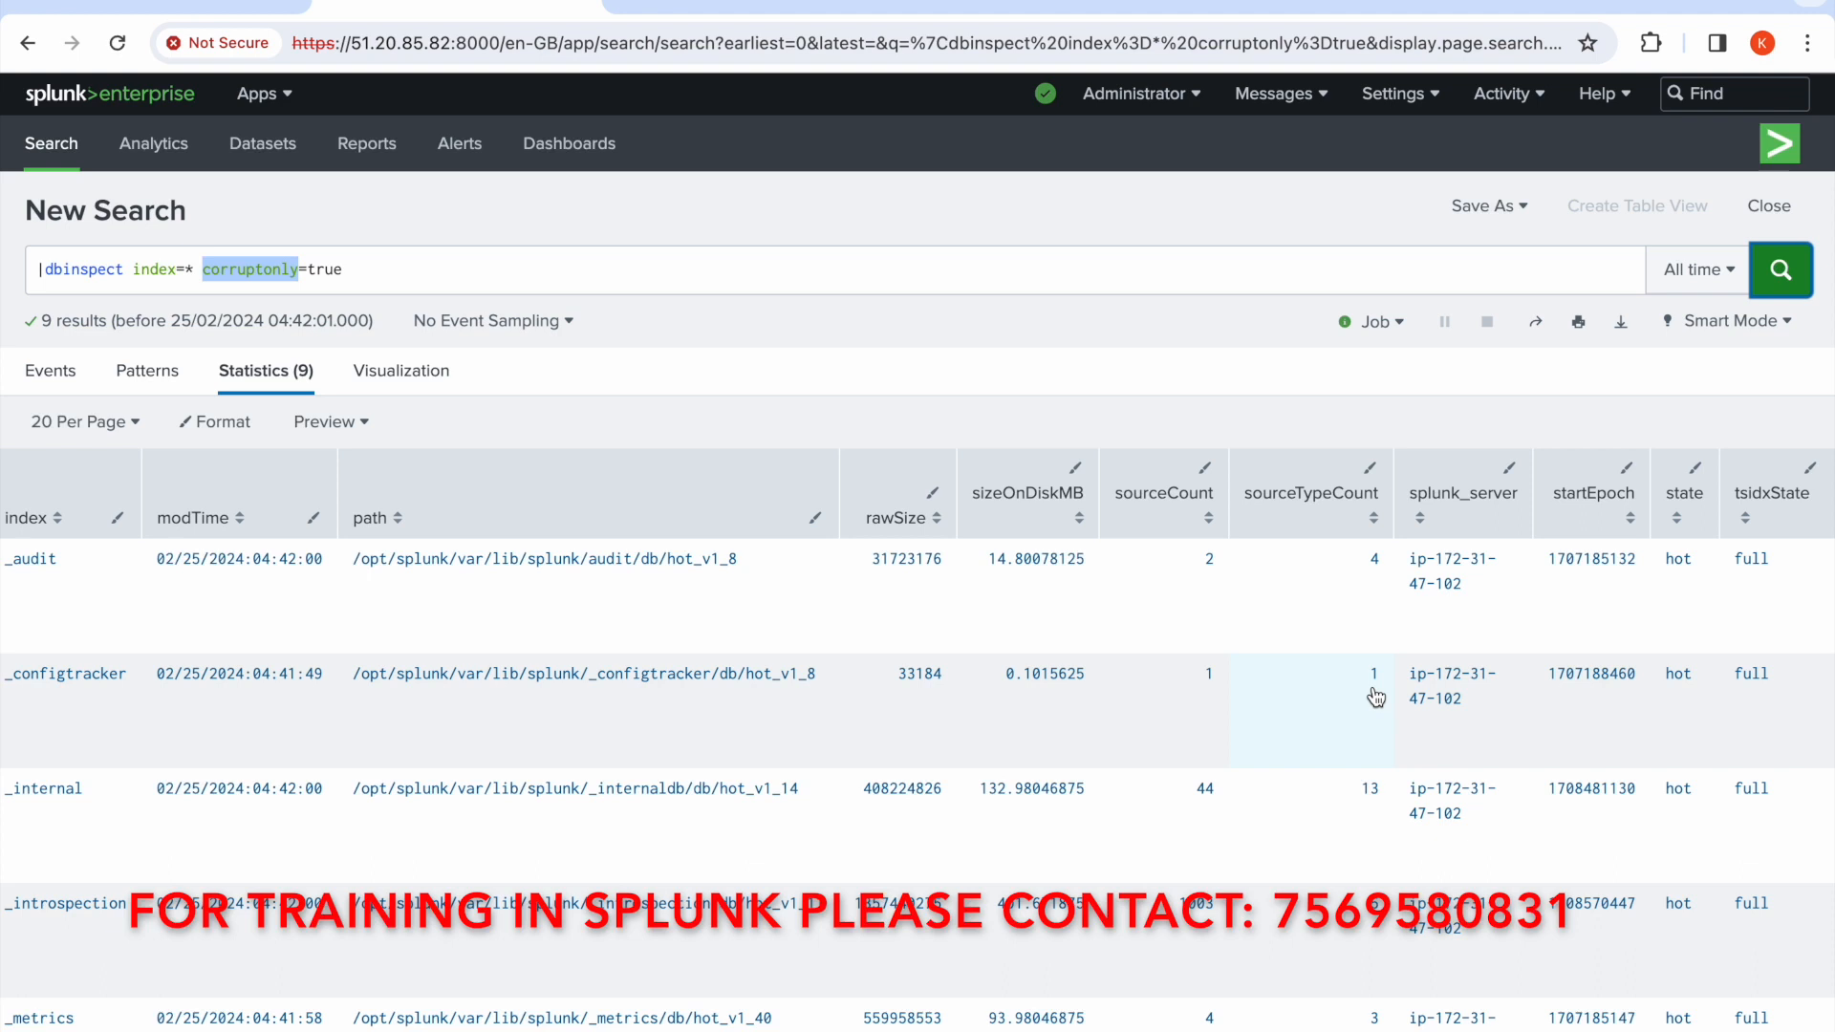
pyautogui.click(839, 273)
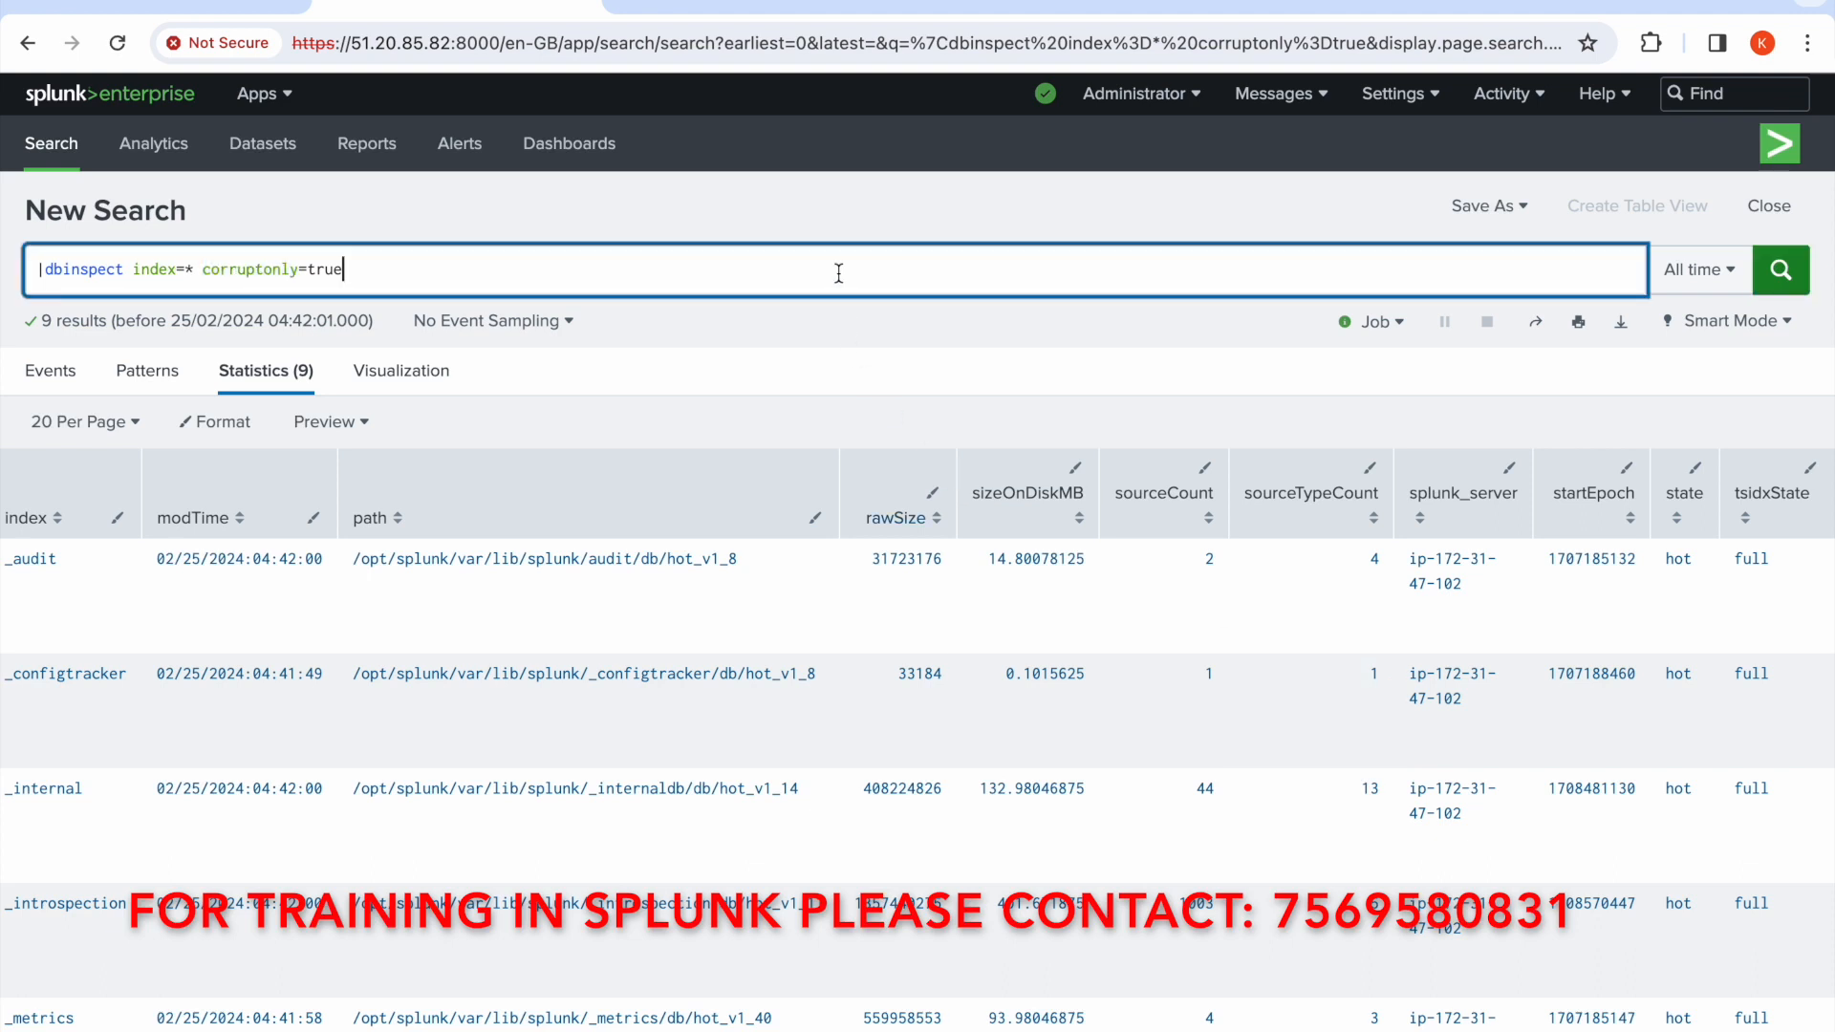
pyautogui.write('| table')
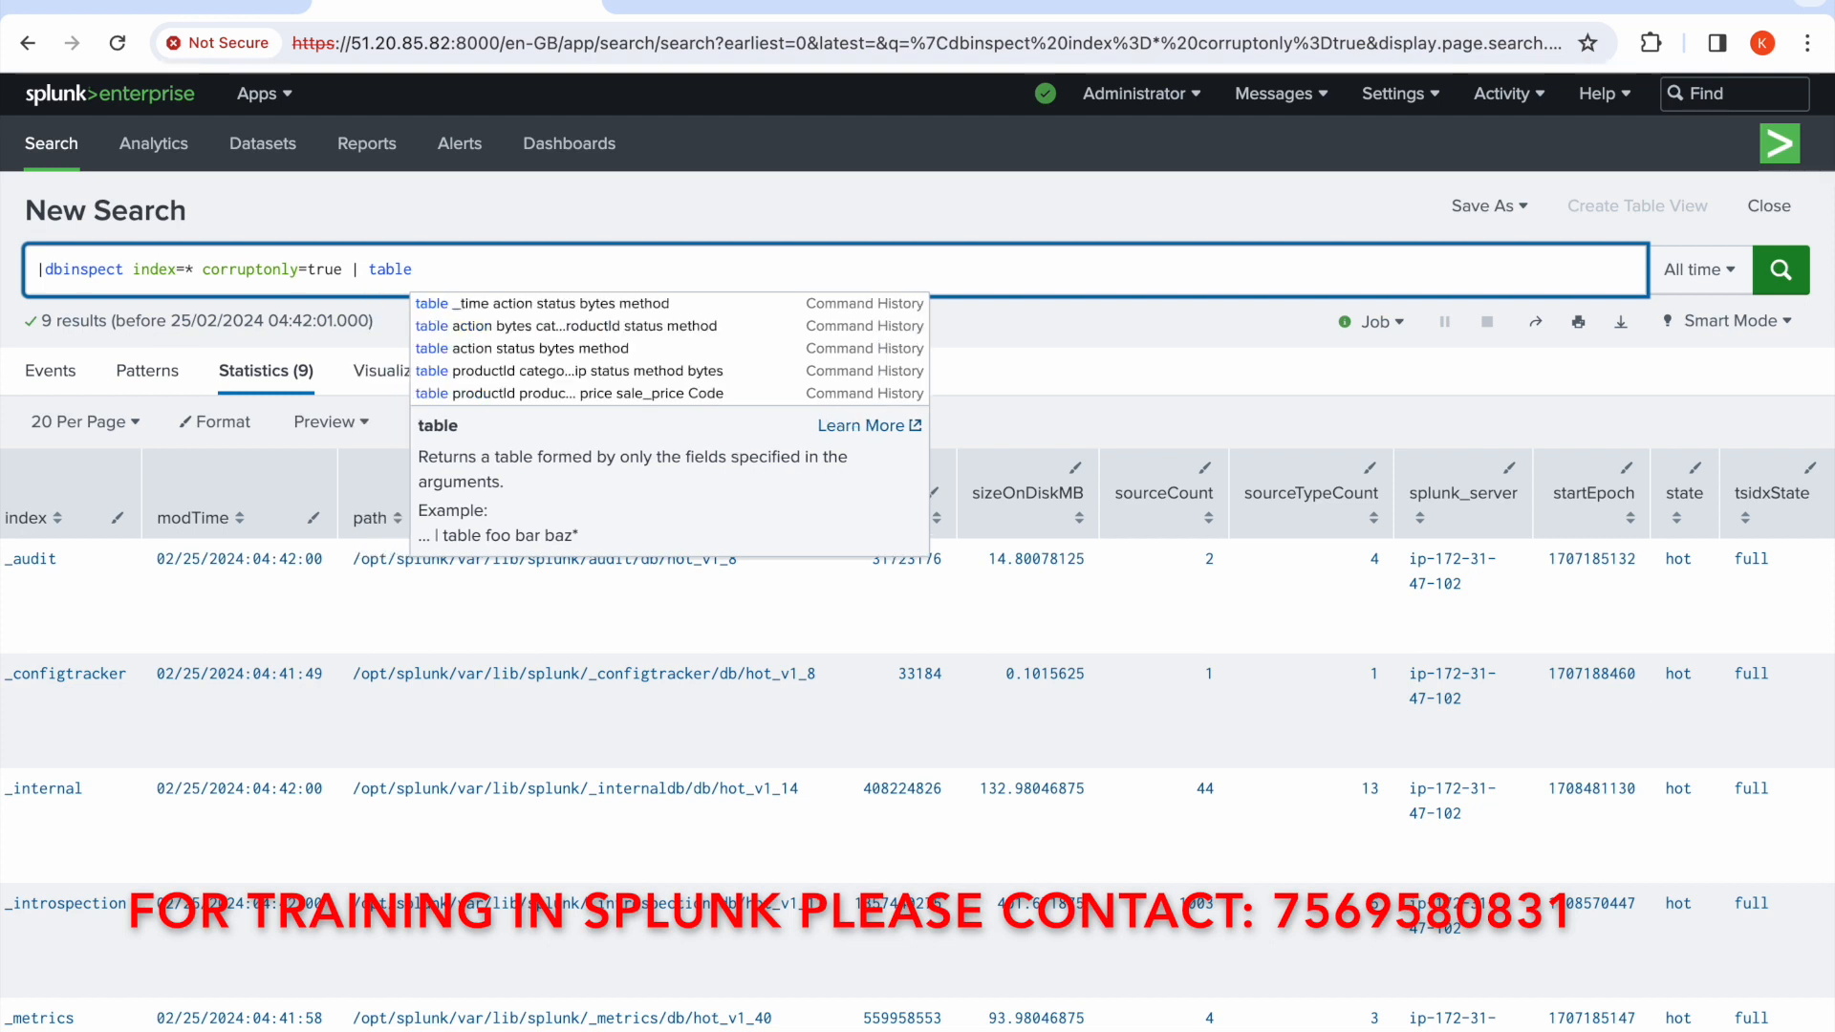
pyautogui.write(' index')
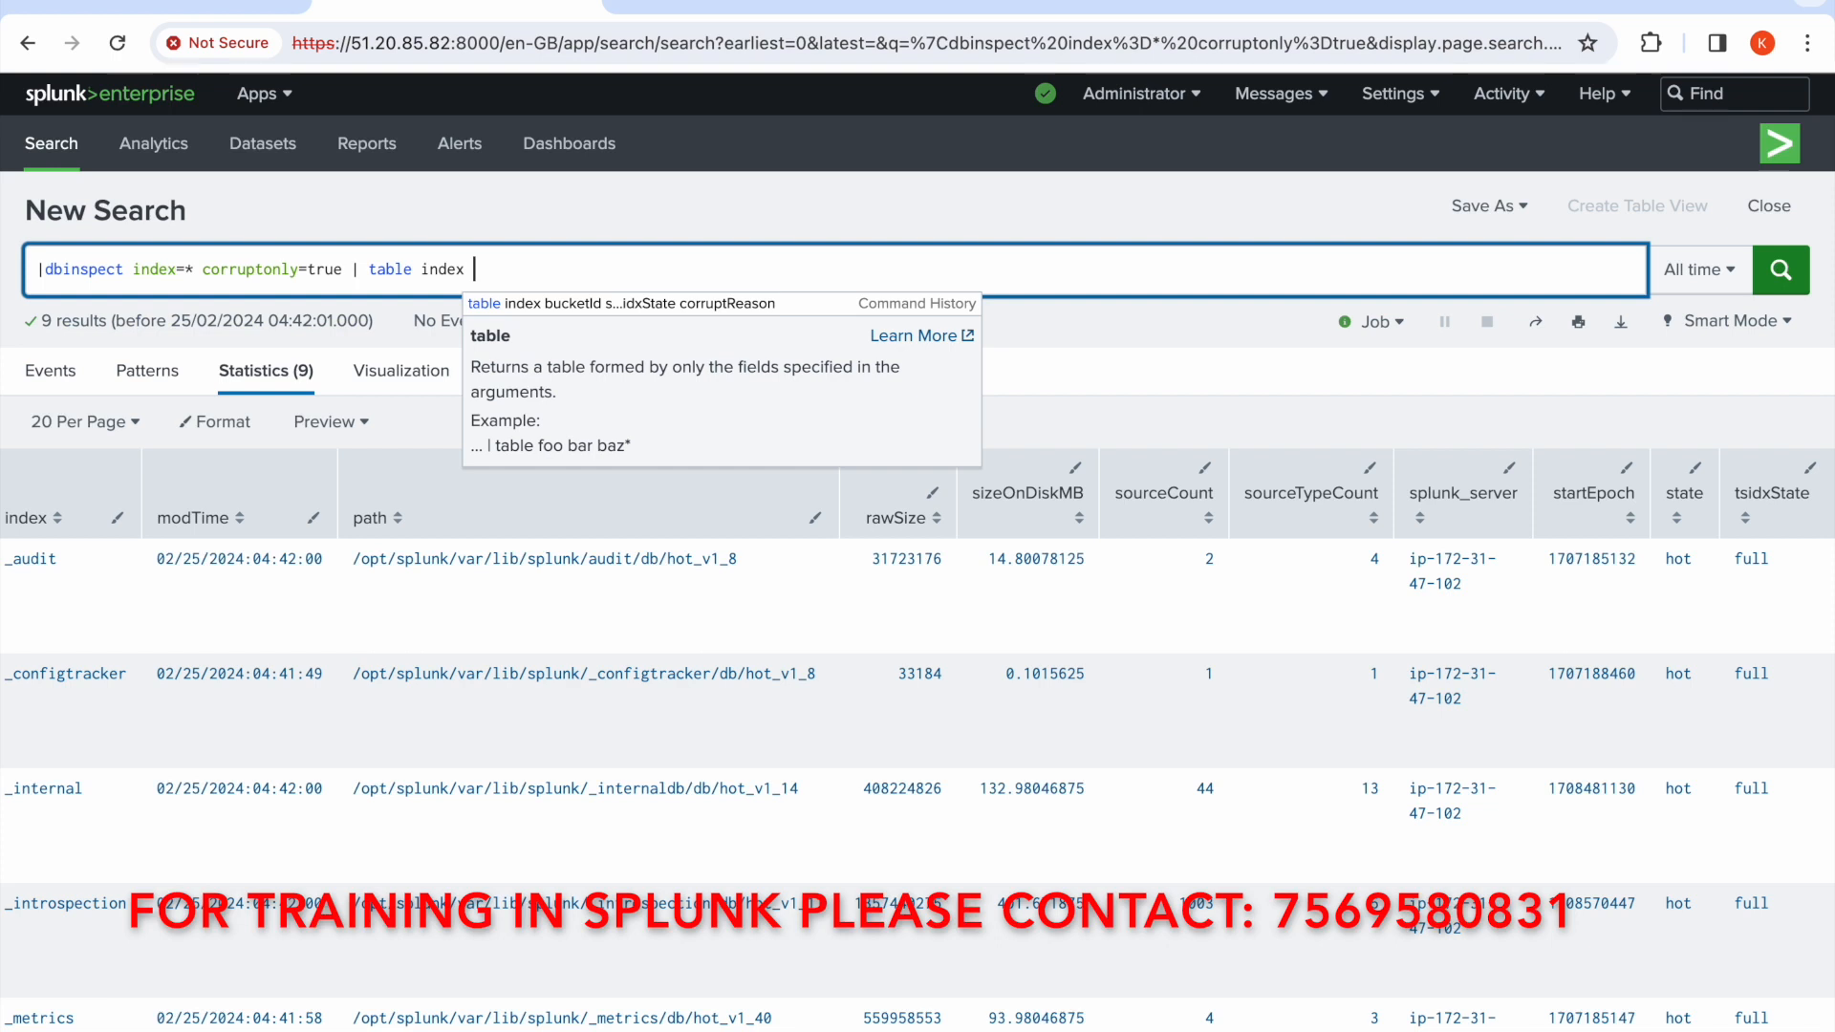
pyautogui.write(' bucketId')
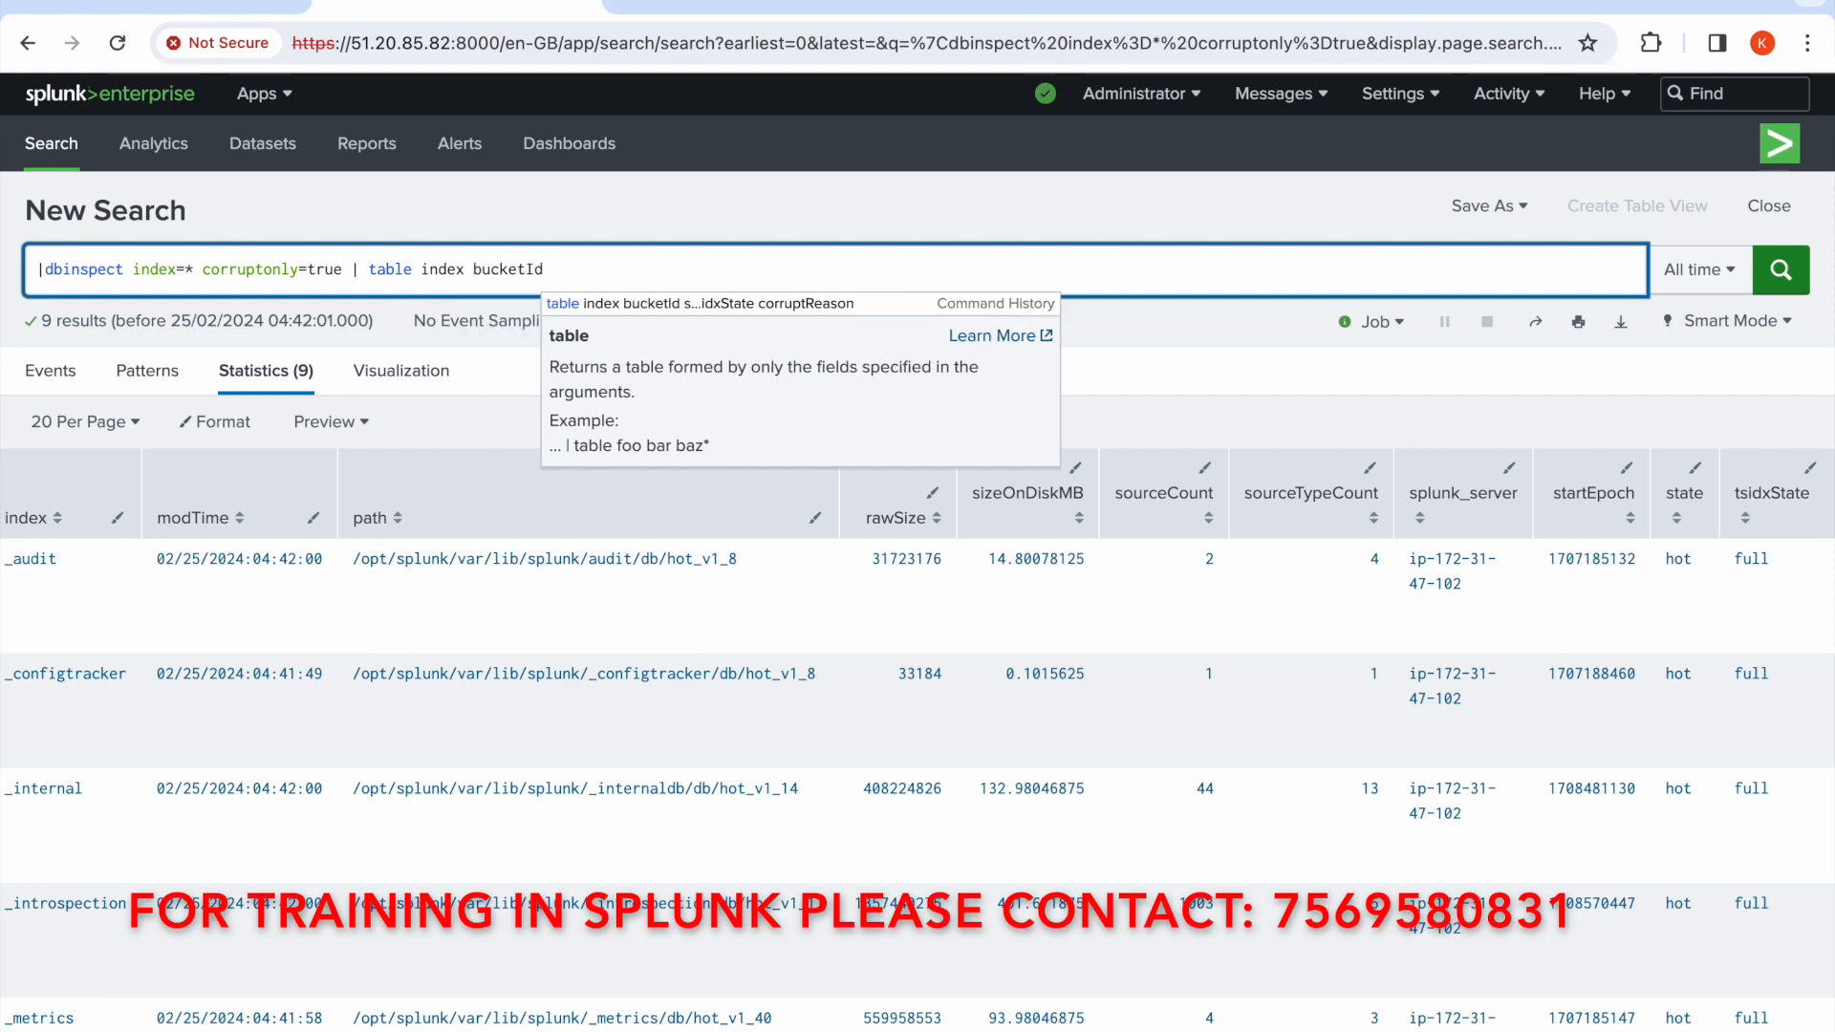
pyautogui.write(' state')
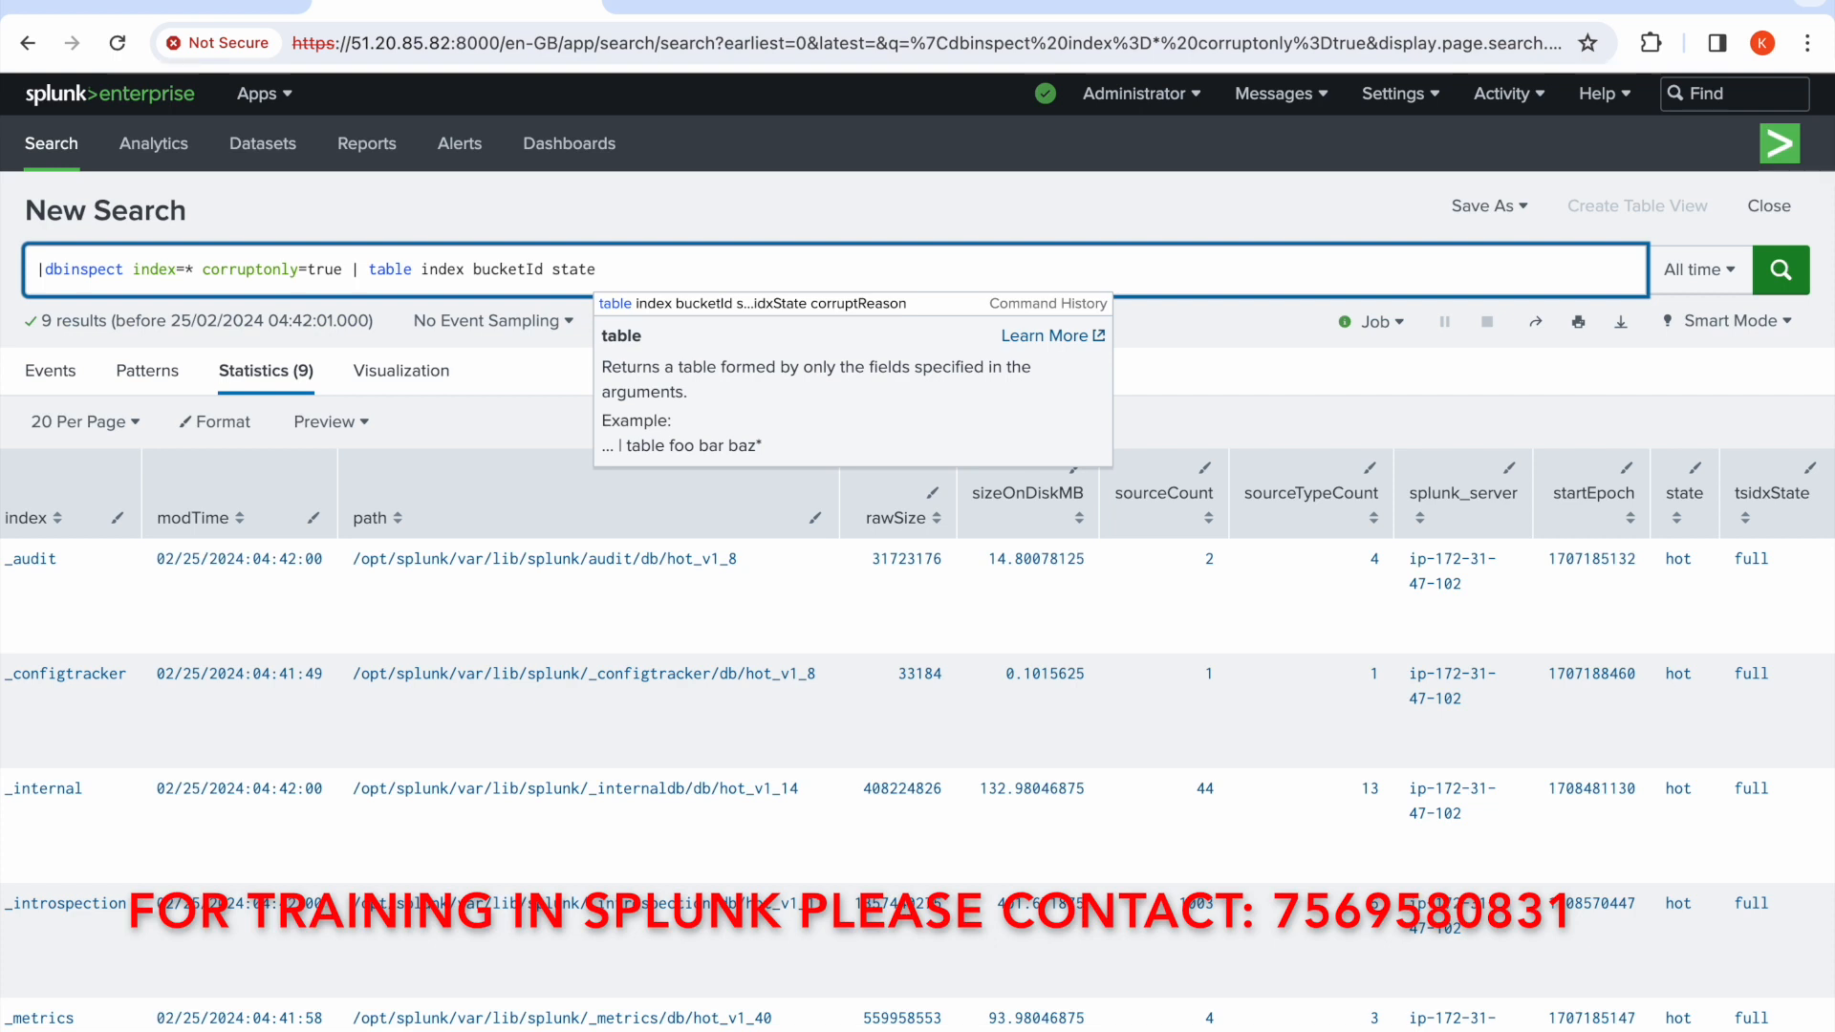
pyautogui.write('i')
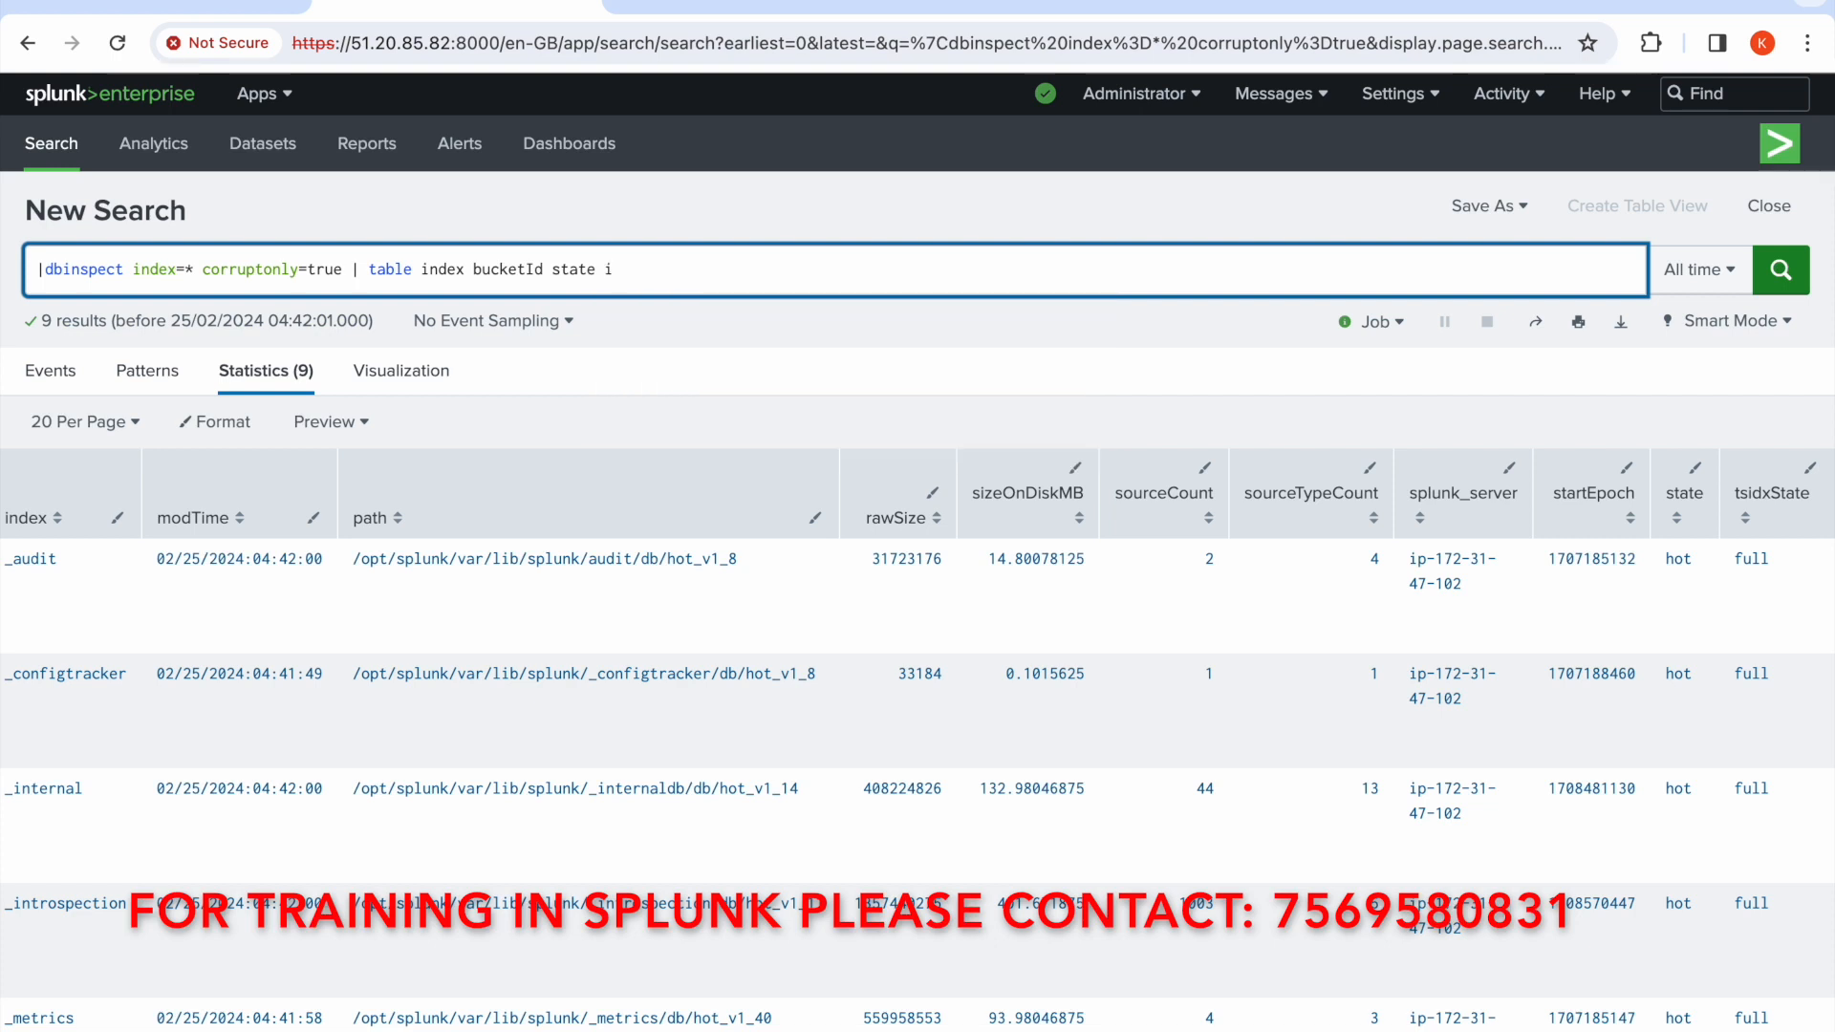
pyautogui.write('sidxState')
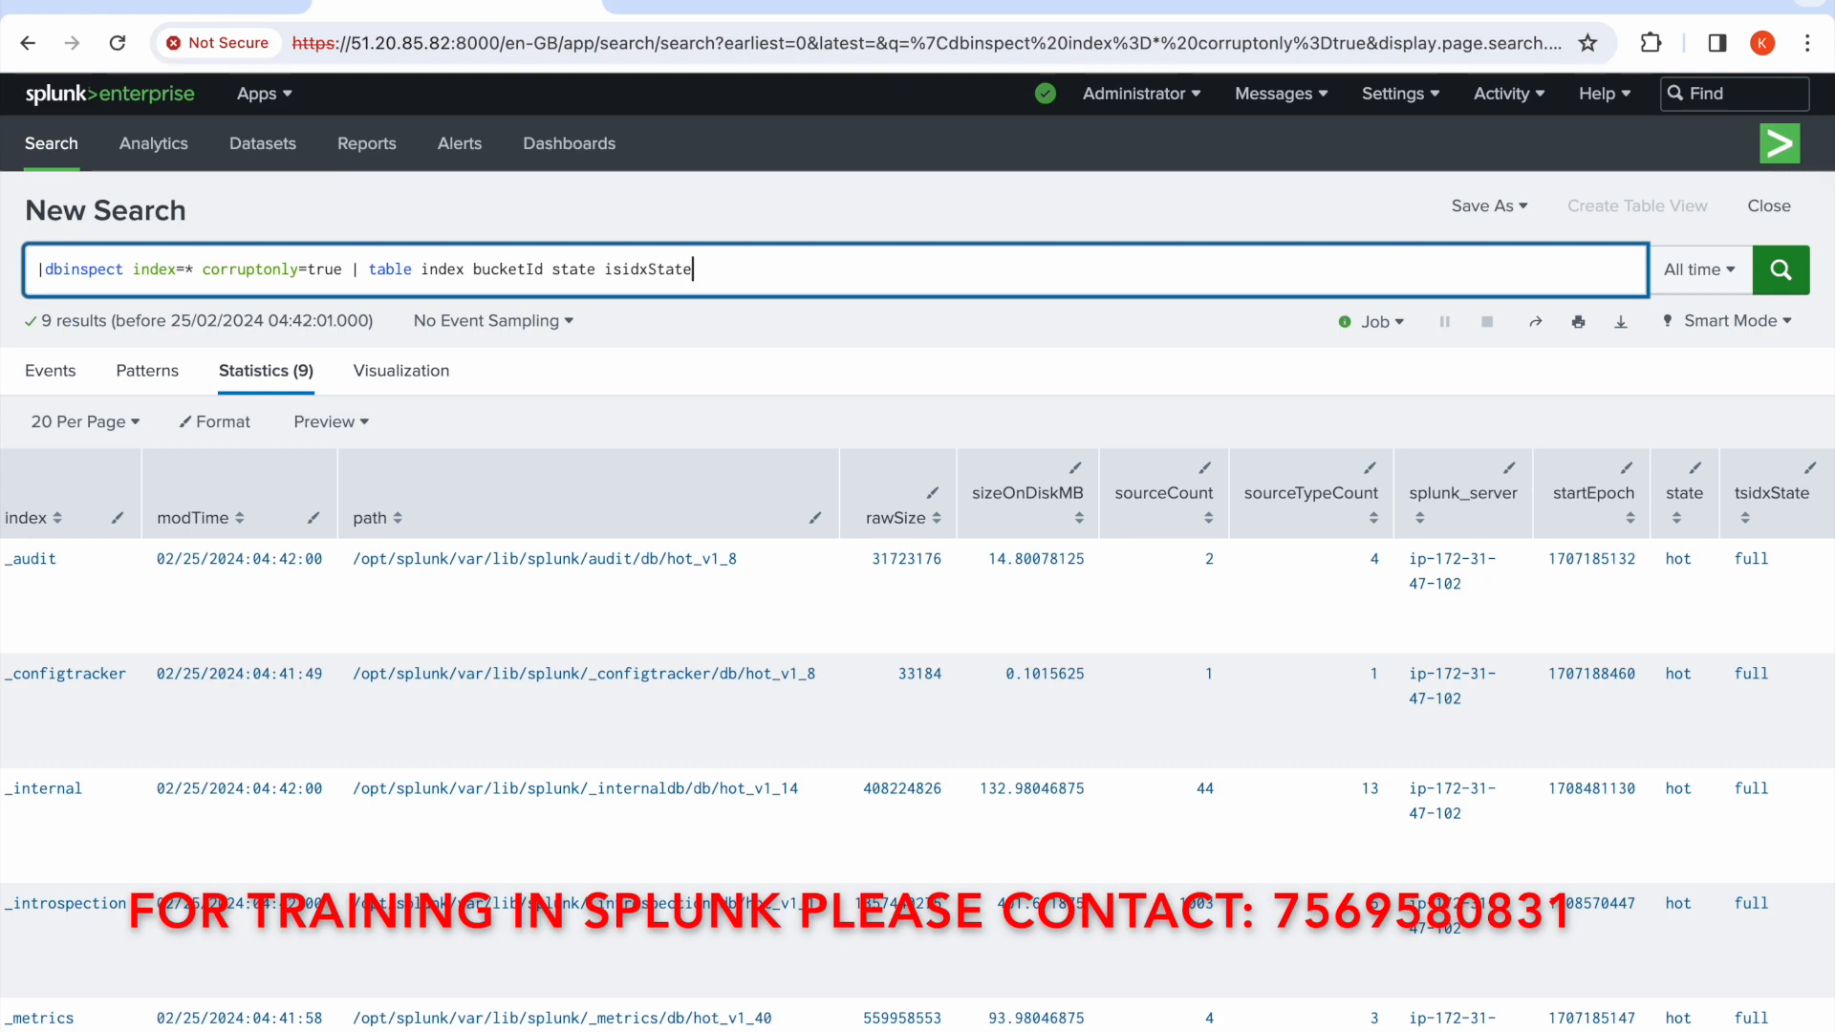
pyautogui.hscroll(-10, 750, 622)
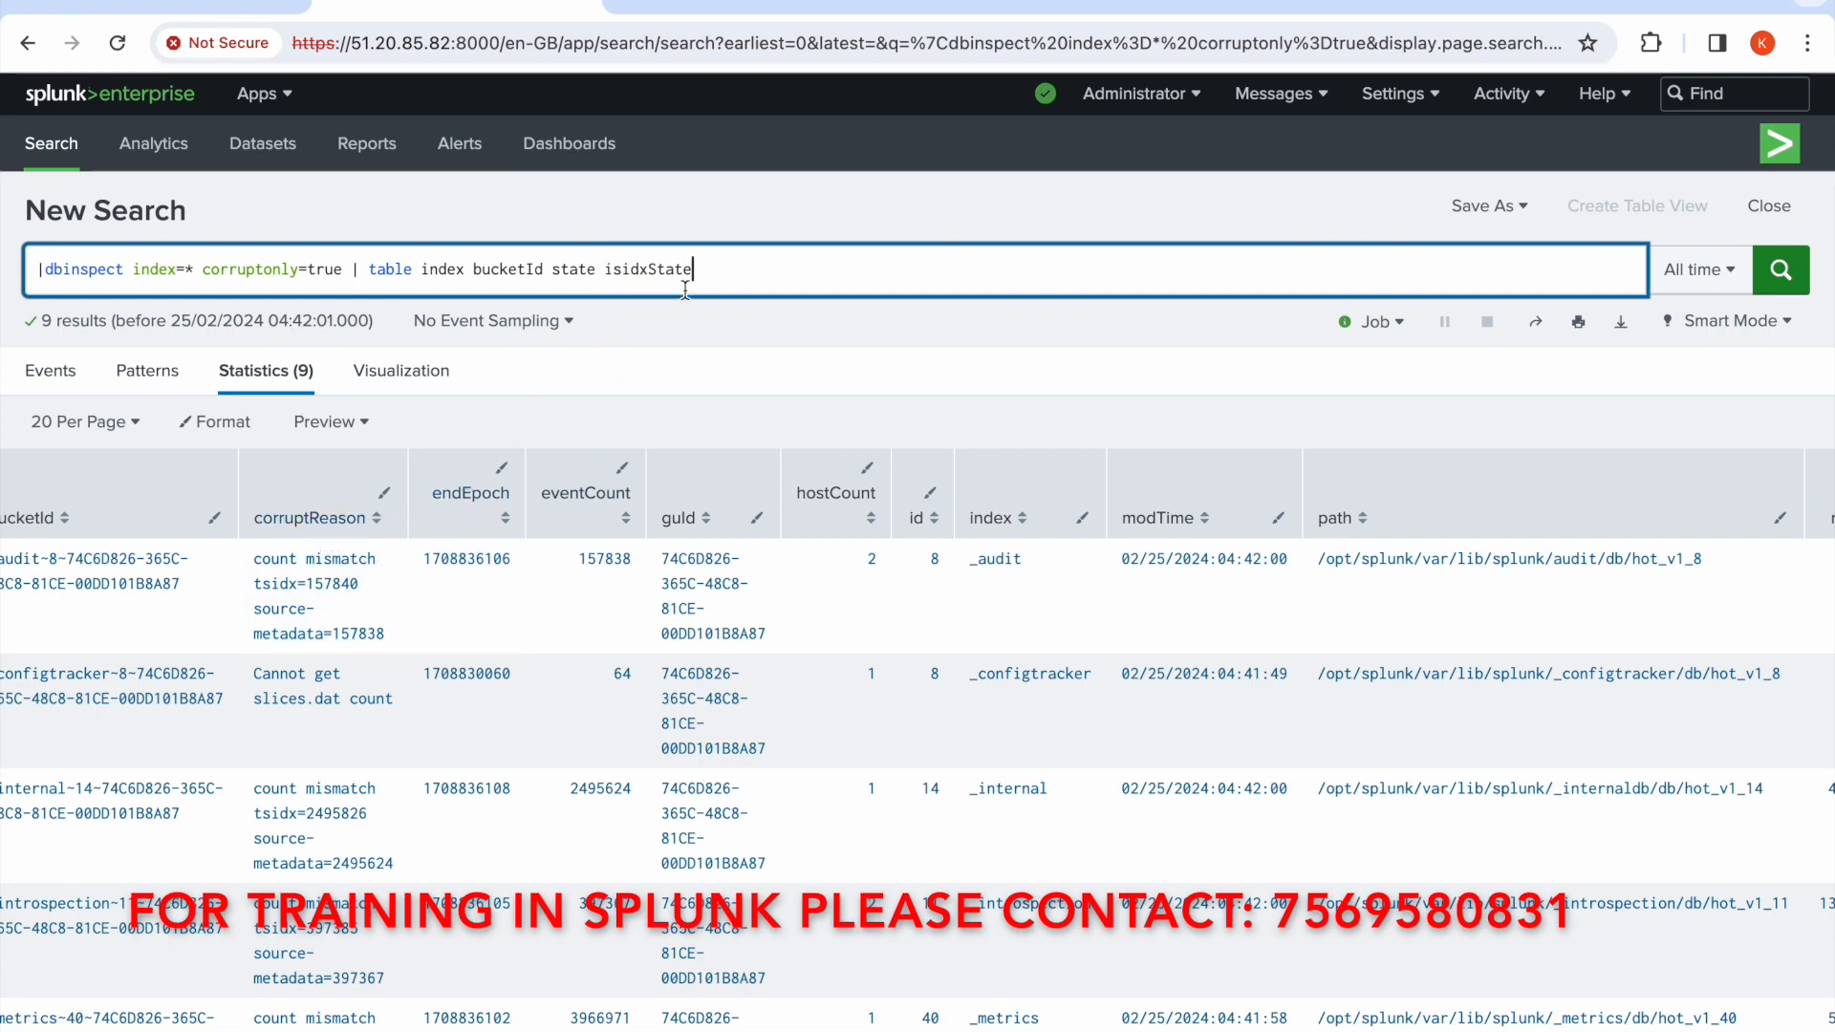
pyautogui.write('corrupt')
pyautogui.write('Reason')
pyautogui.click(613, 272)
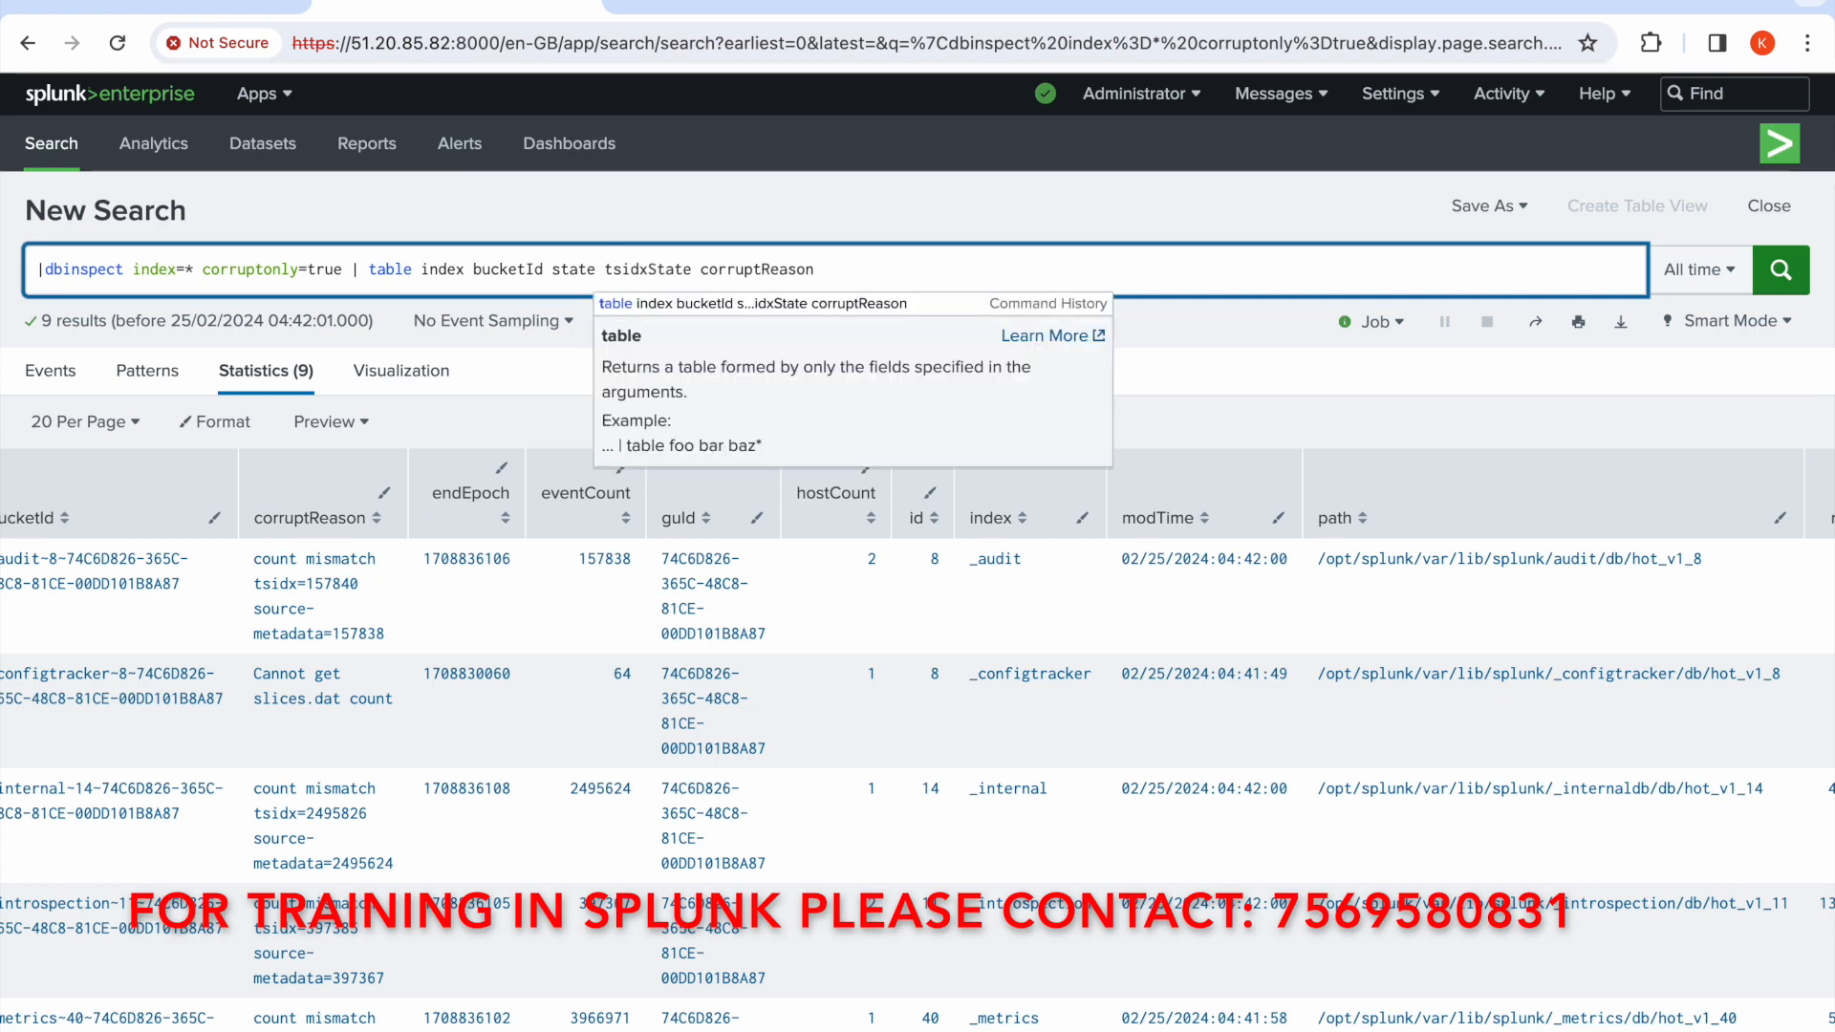
pyautogui.click(866, 215)
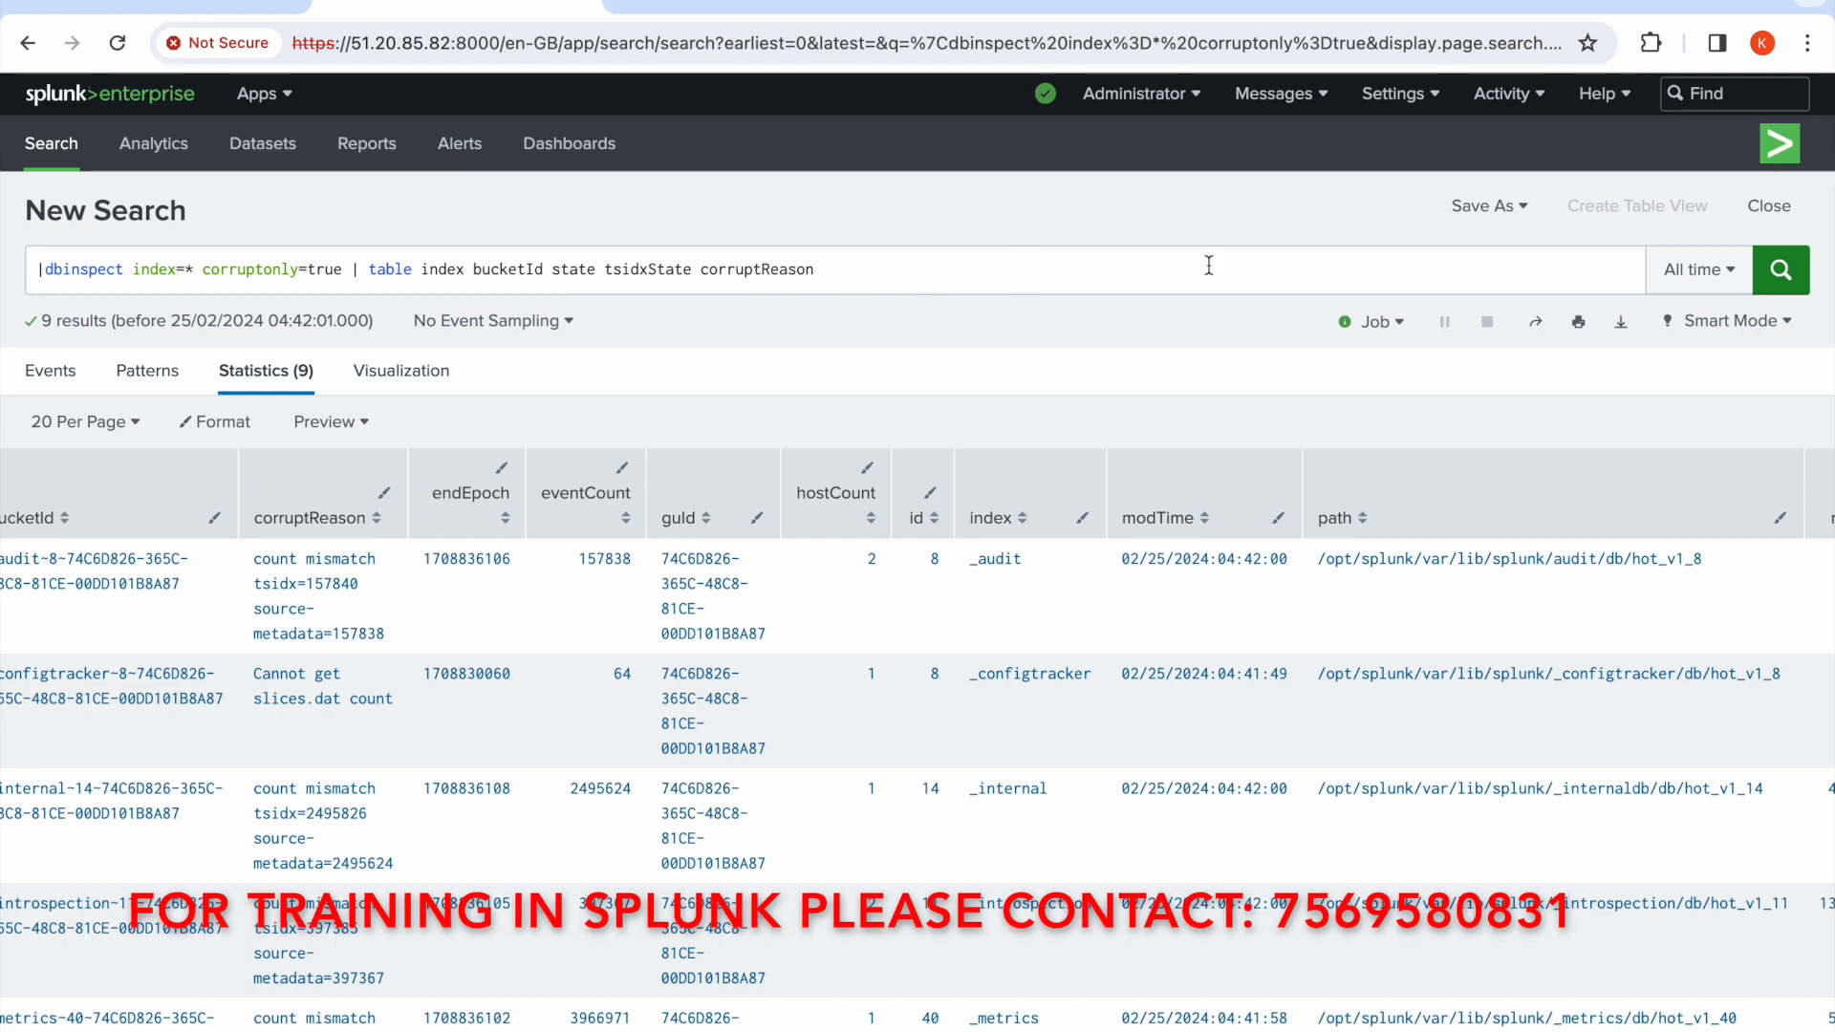
pyautogui.click(1783, 277)
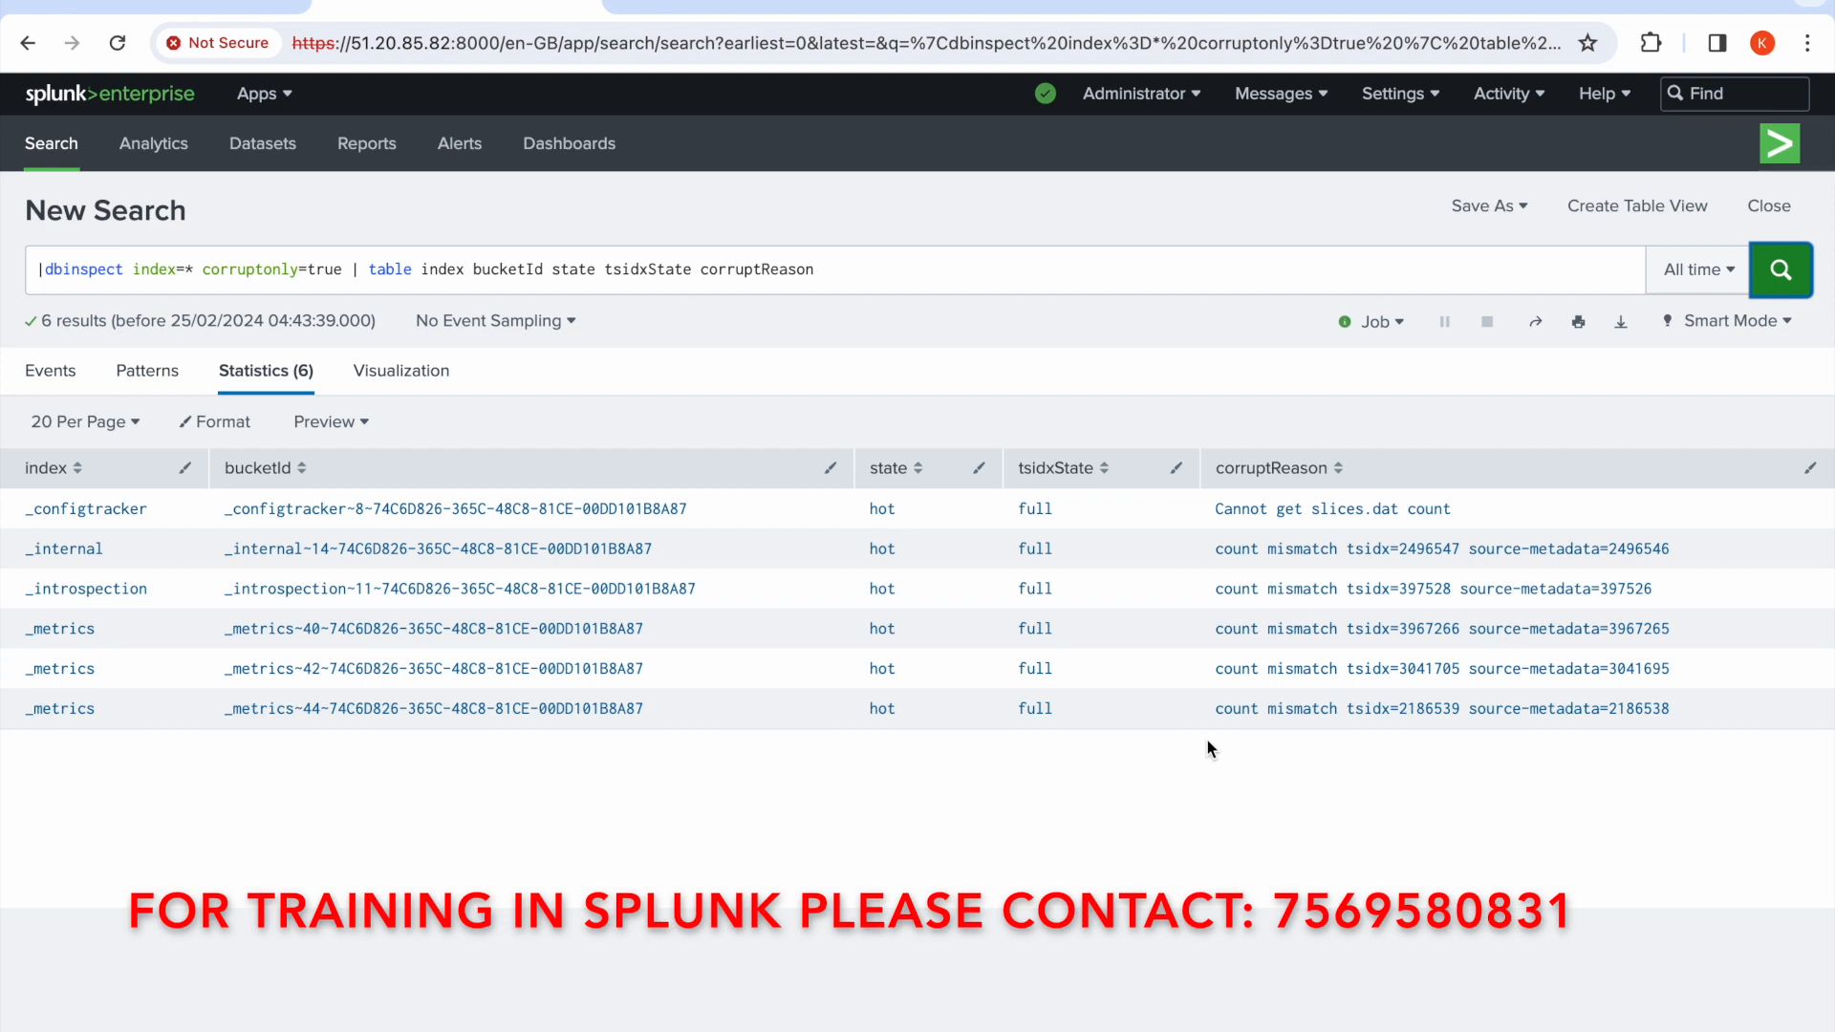
# Copy the SSH client command from the EC2 Connect to instance page and open Terminal
pyautogui.doubleClick(89, 269)
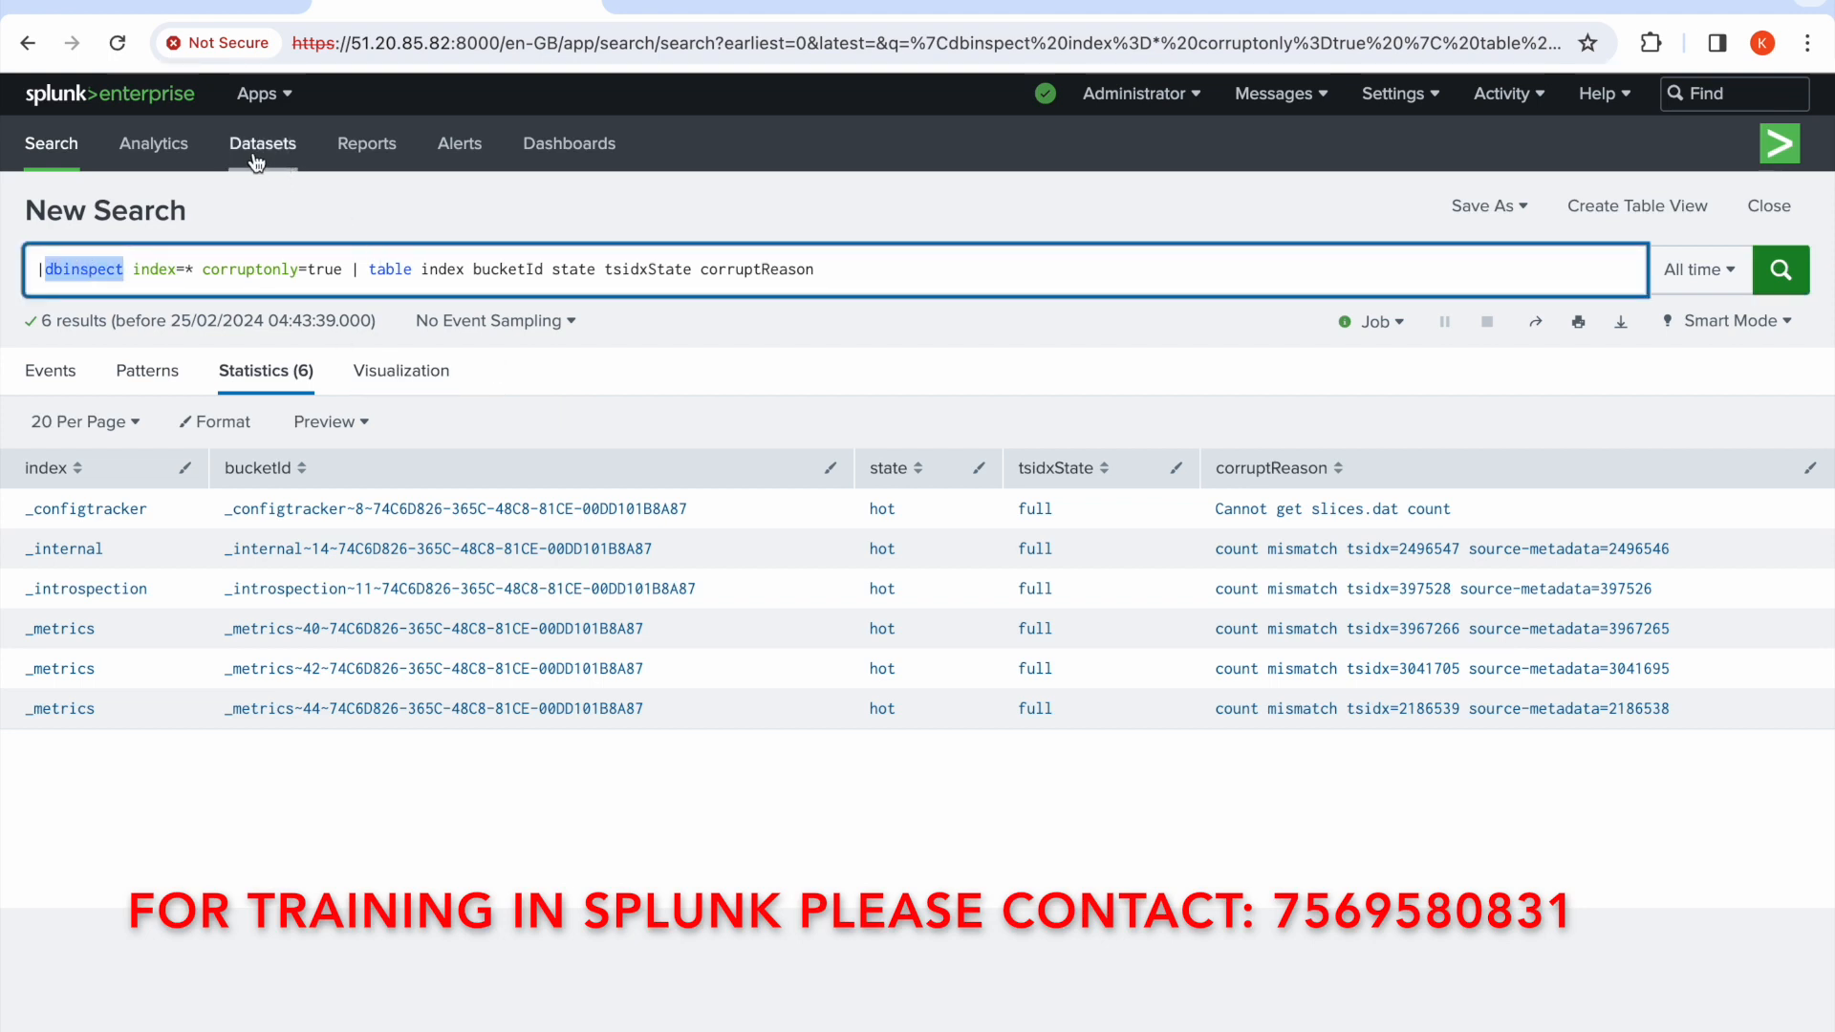
pyautogui.click(227, 12)
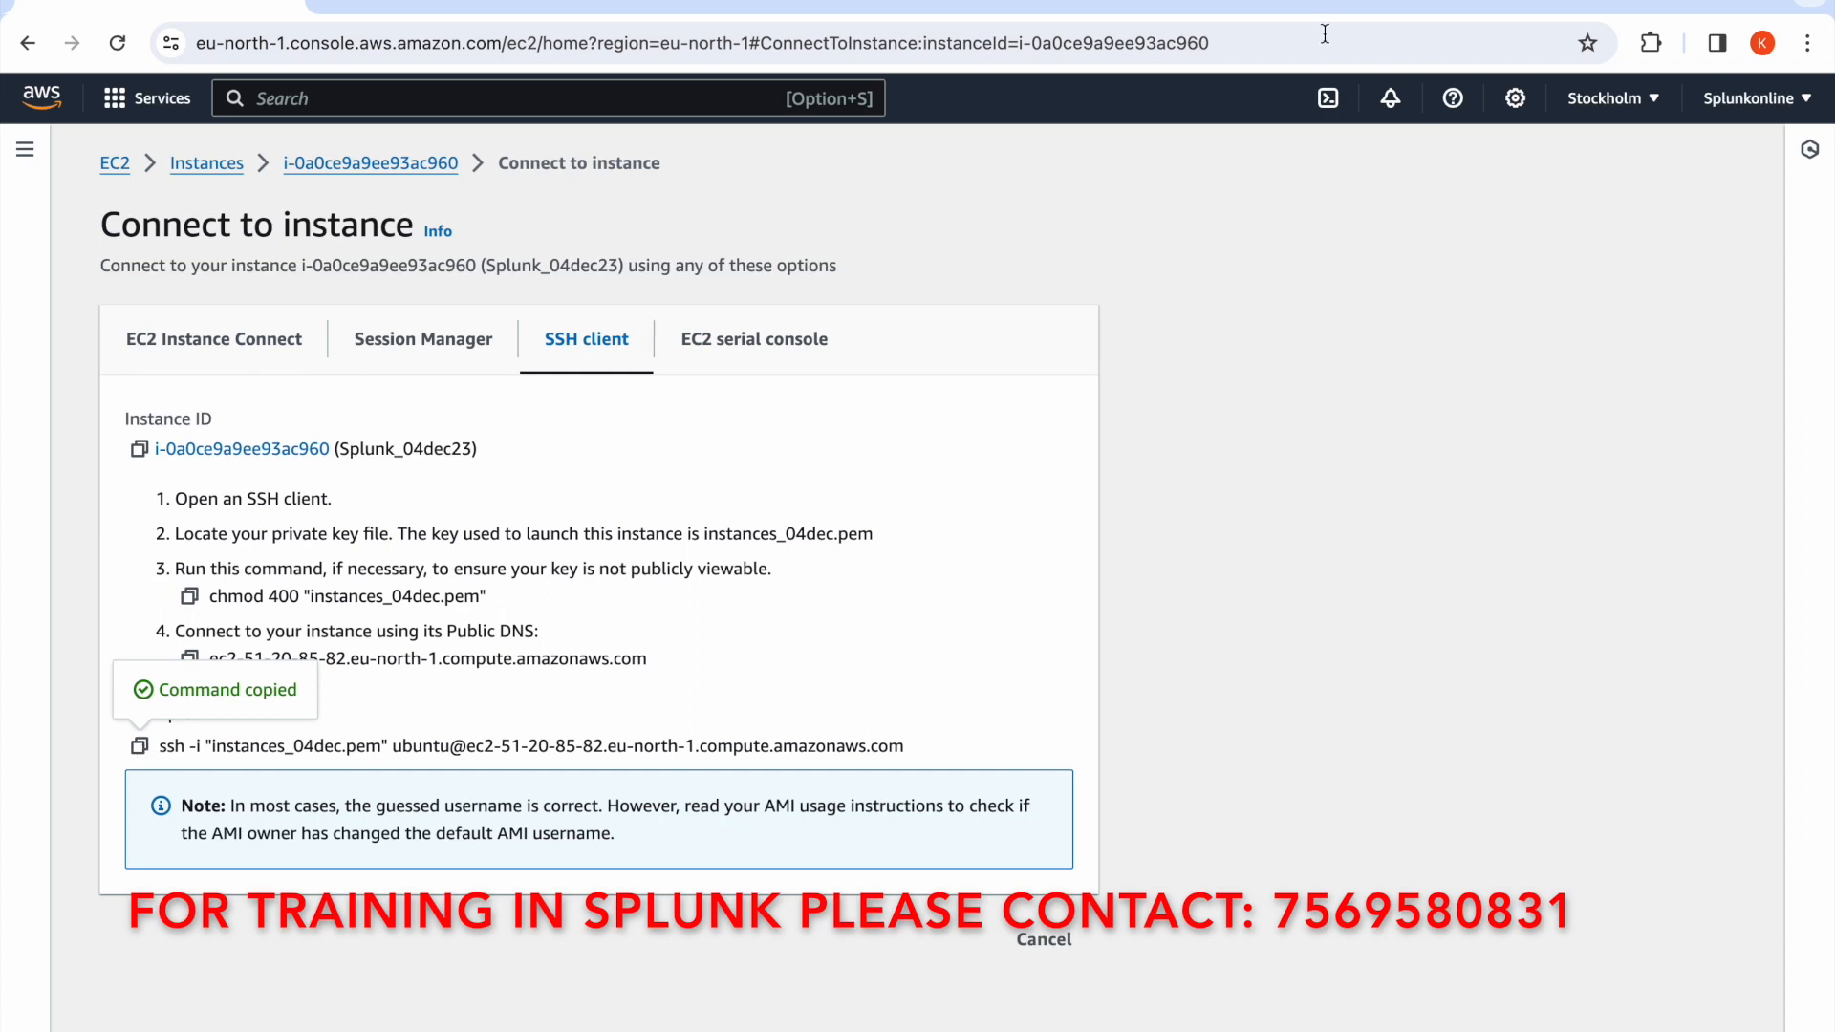
pyautogui.press('super+space')
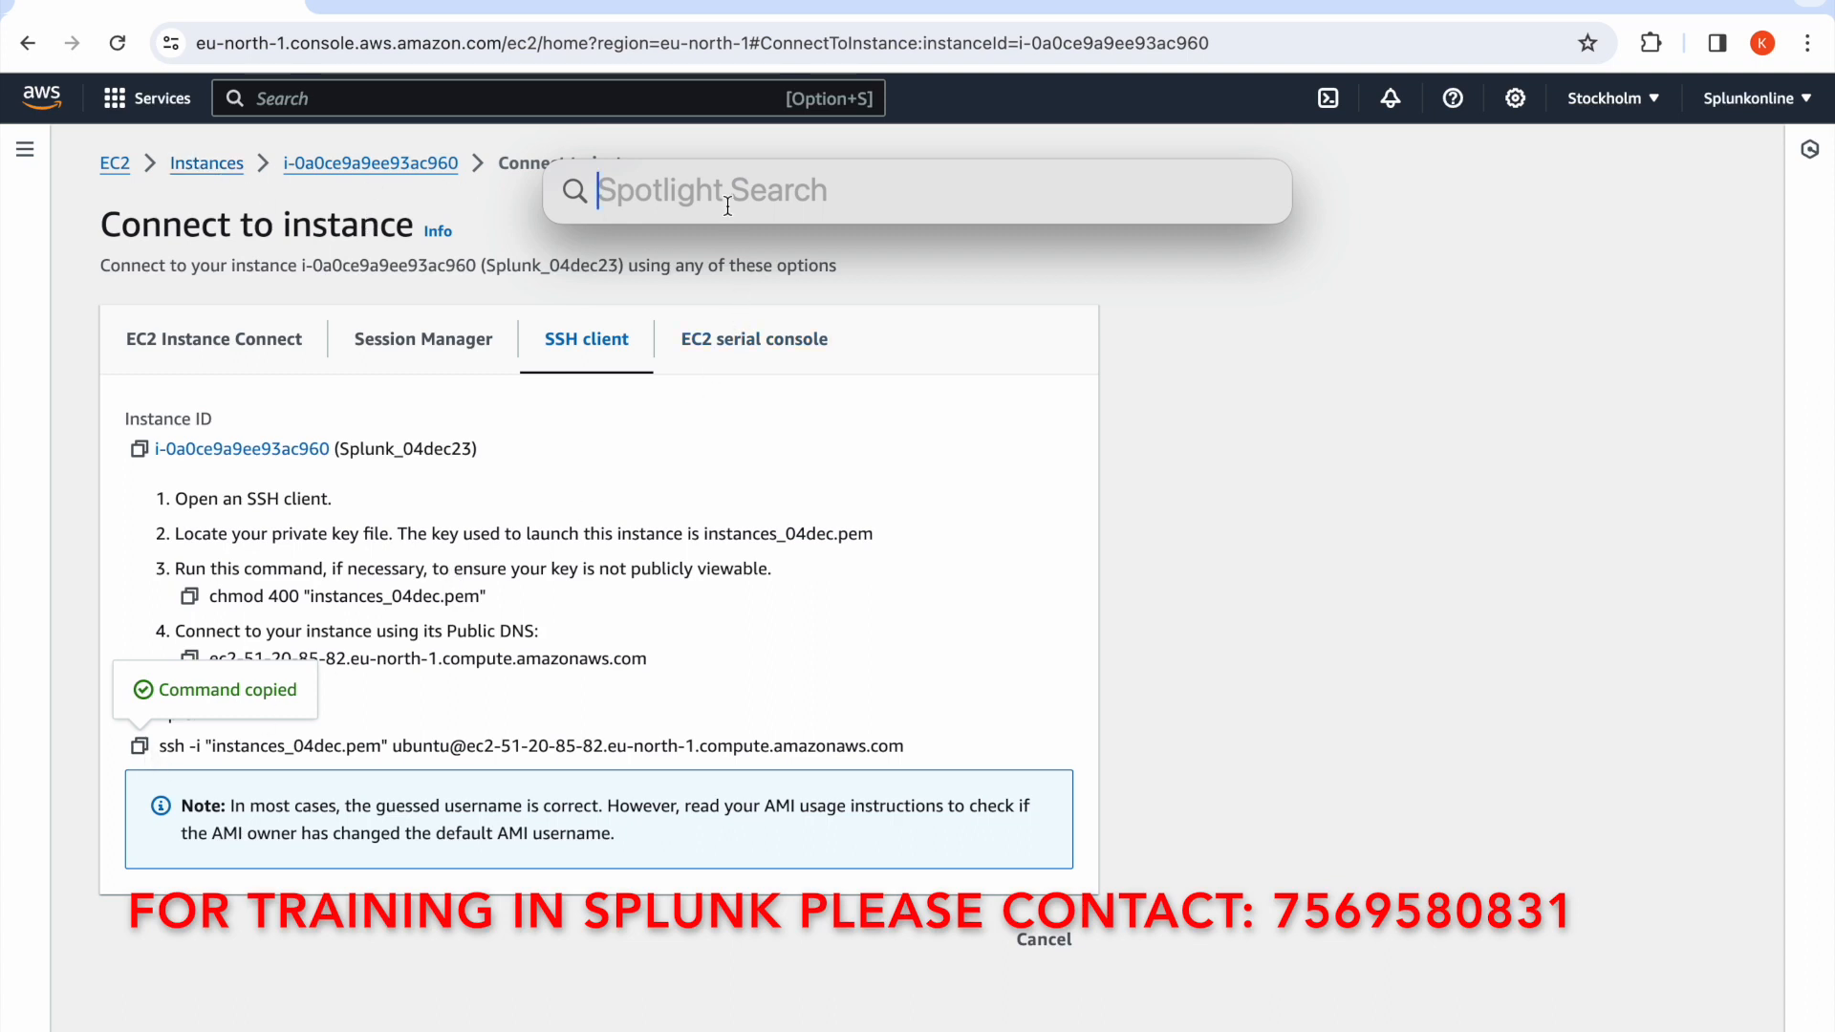
pyautogui.write('term')
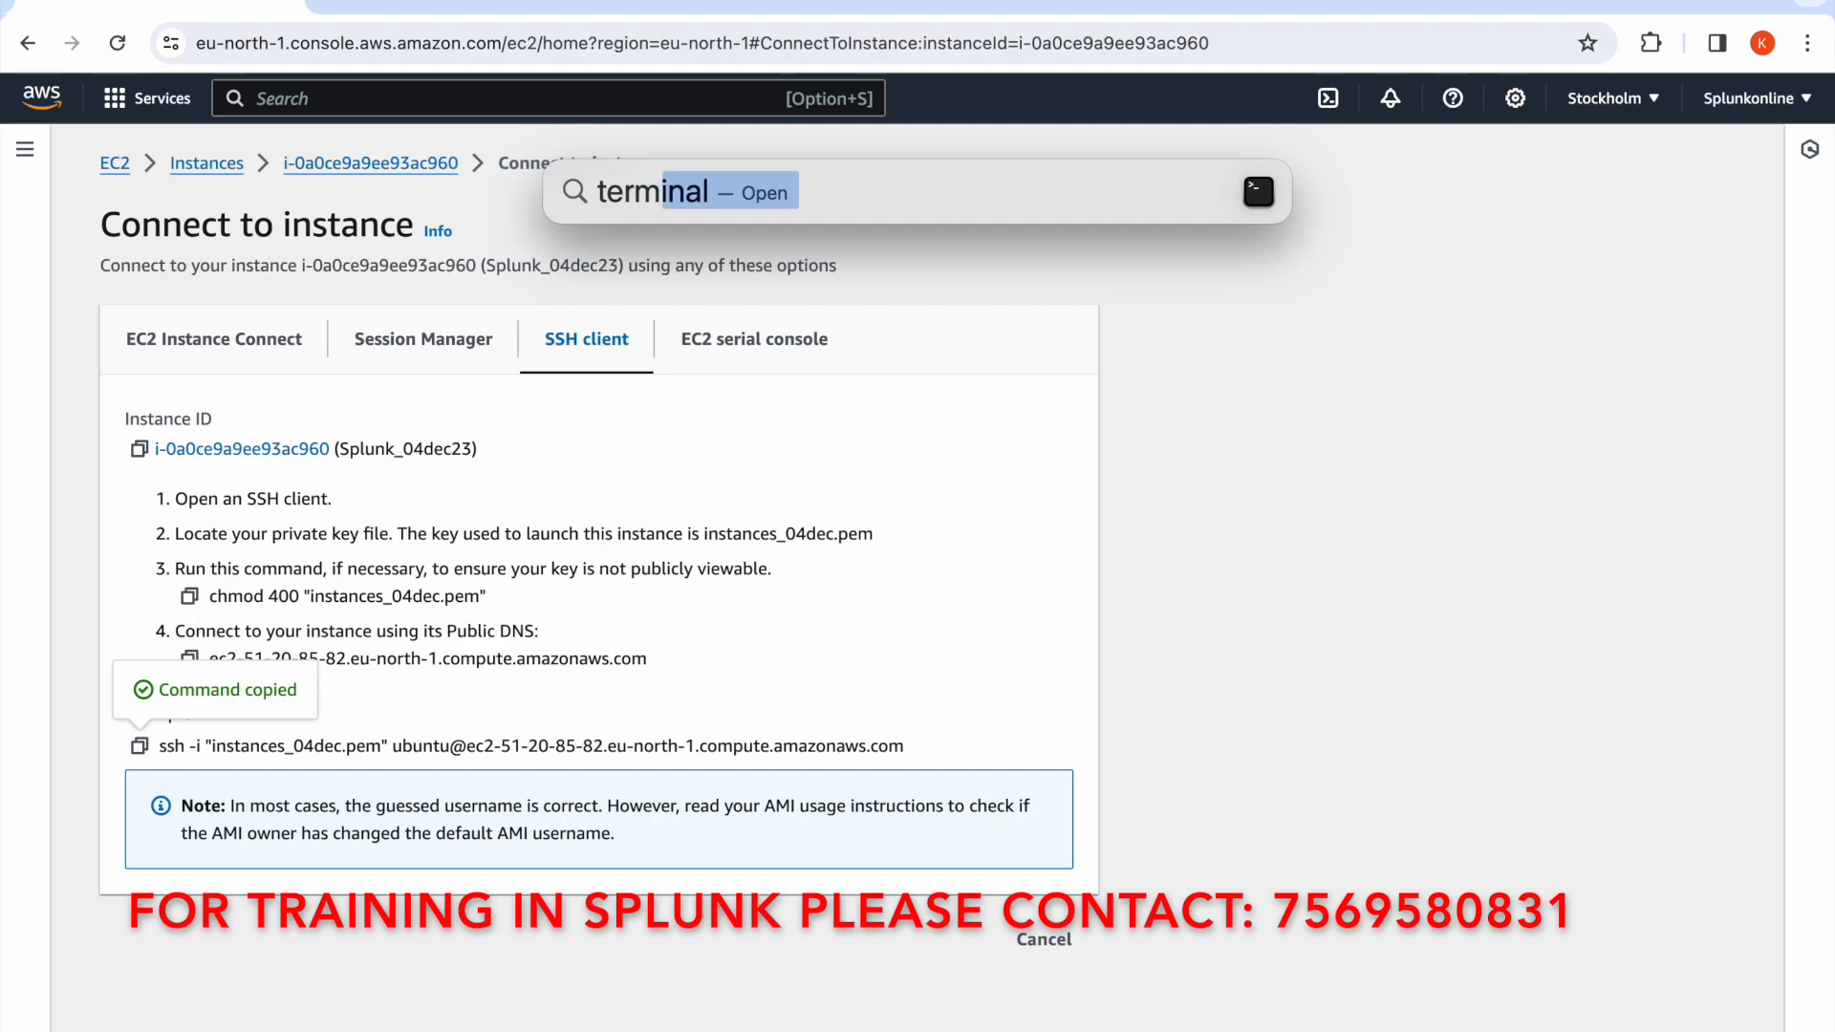
pyautogui.write('inal')
pyautogui.press('Return')
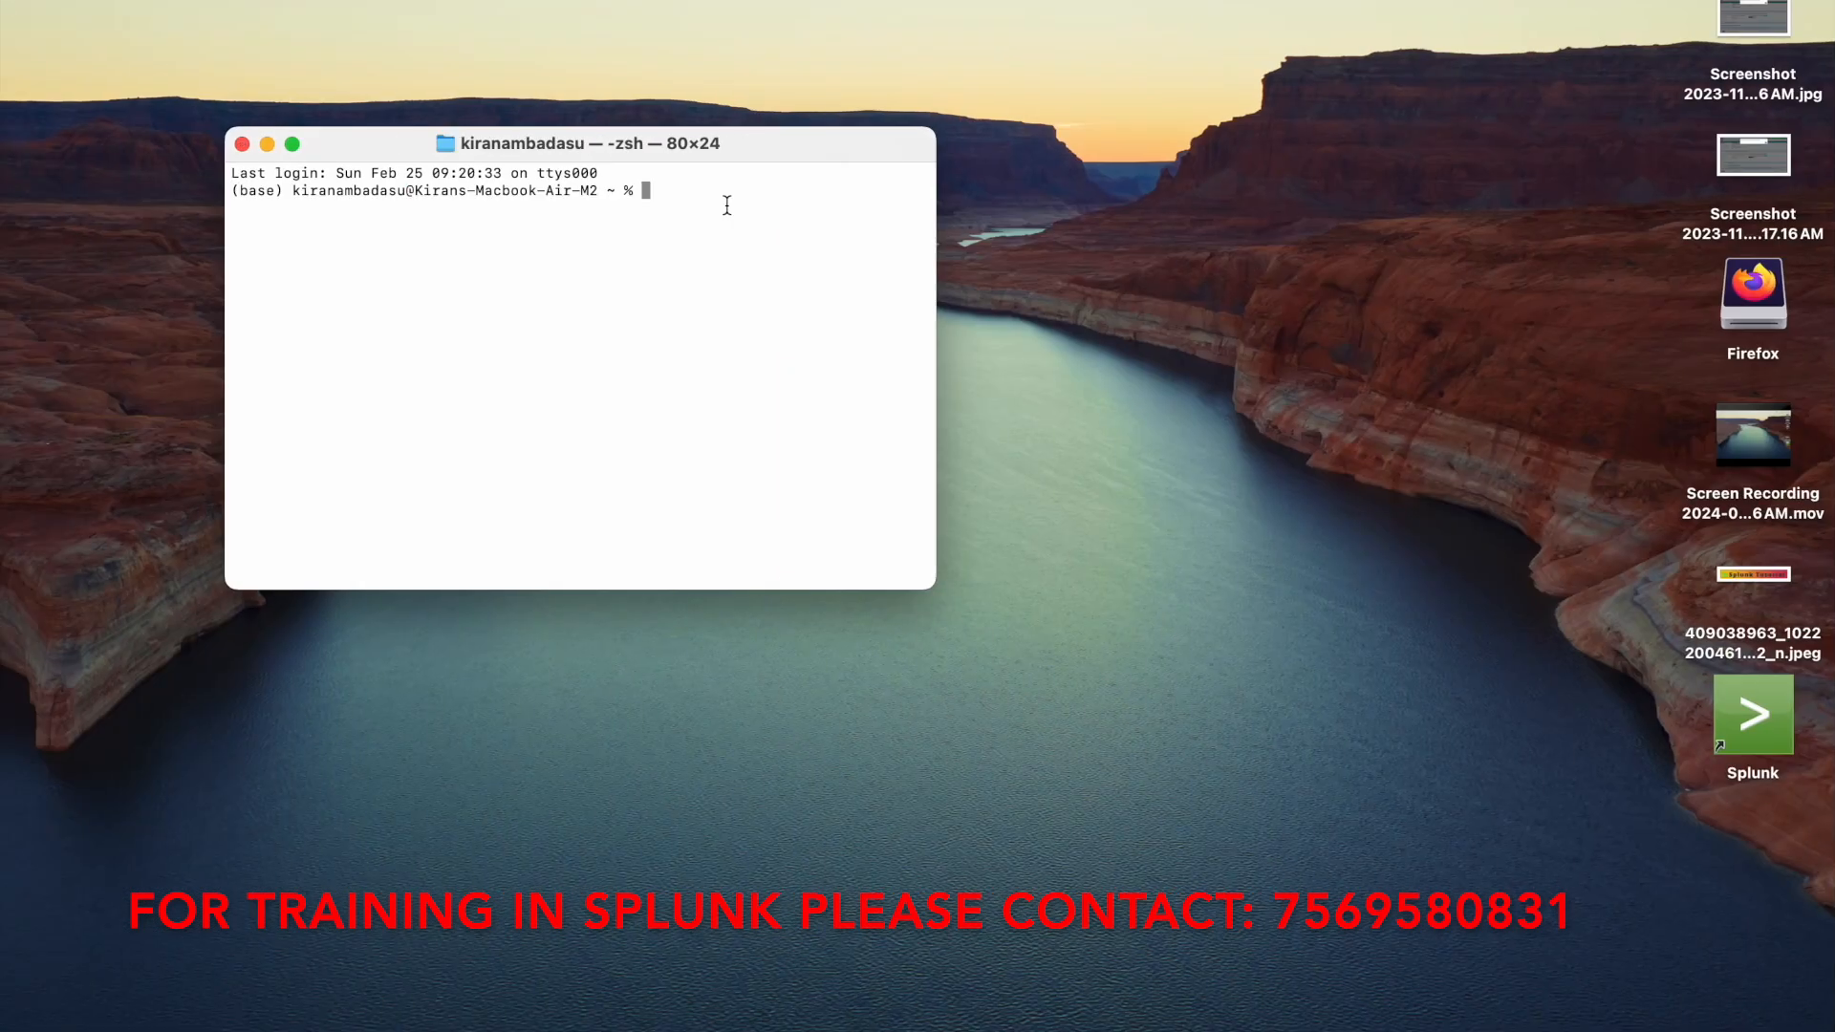
# Change the working directory to documents/pemfiles
pyautogui.press('super+plus')
pyautogui.press('super+plus')
pyautogui.press('super+plus')
pyautogui.press('super+plus')
pyautogui.press('super+plus')
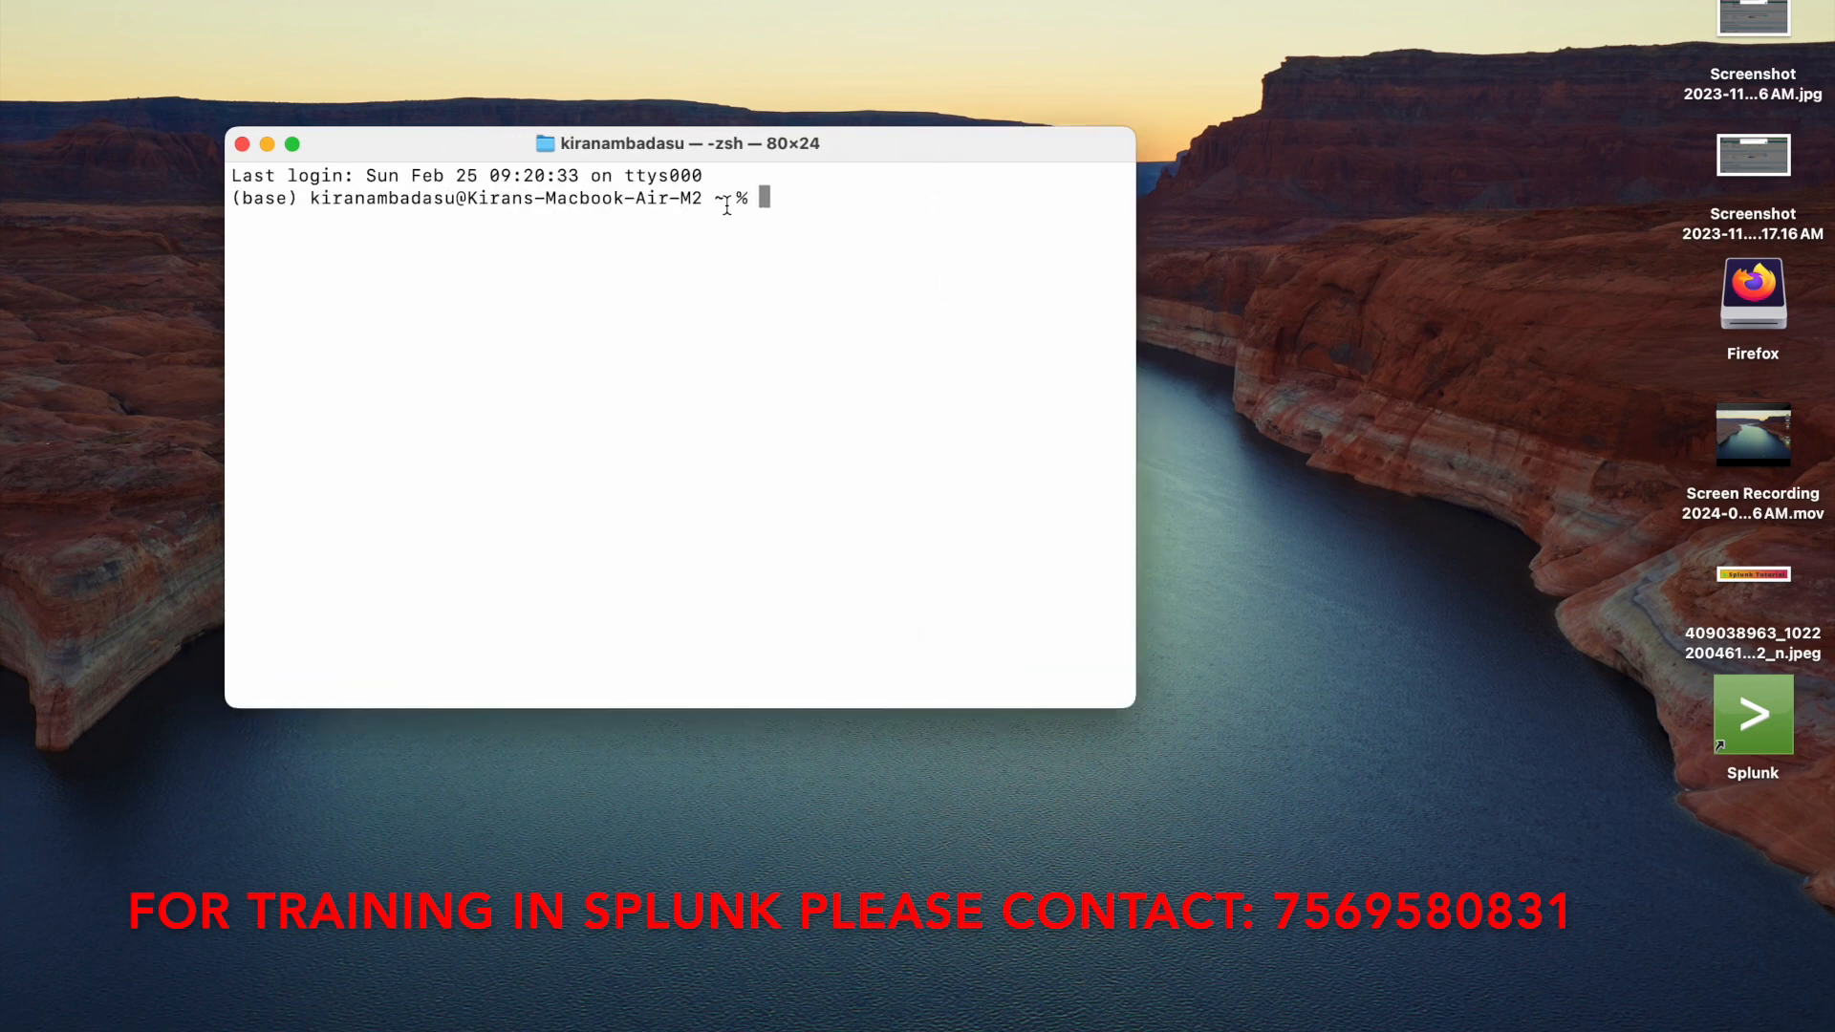
pyautogui.write('cd documents/pemfiles')
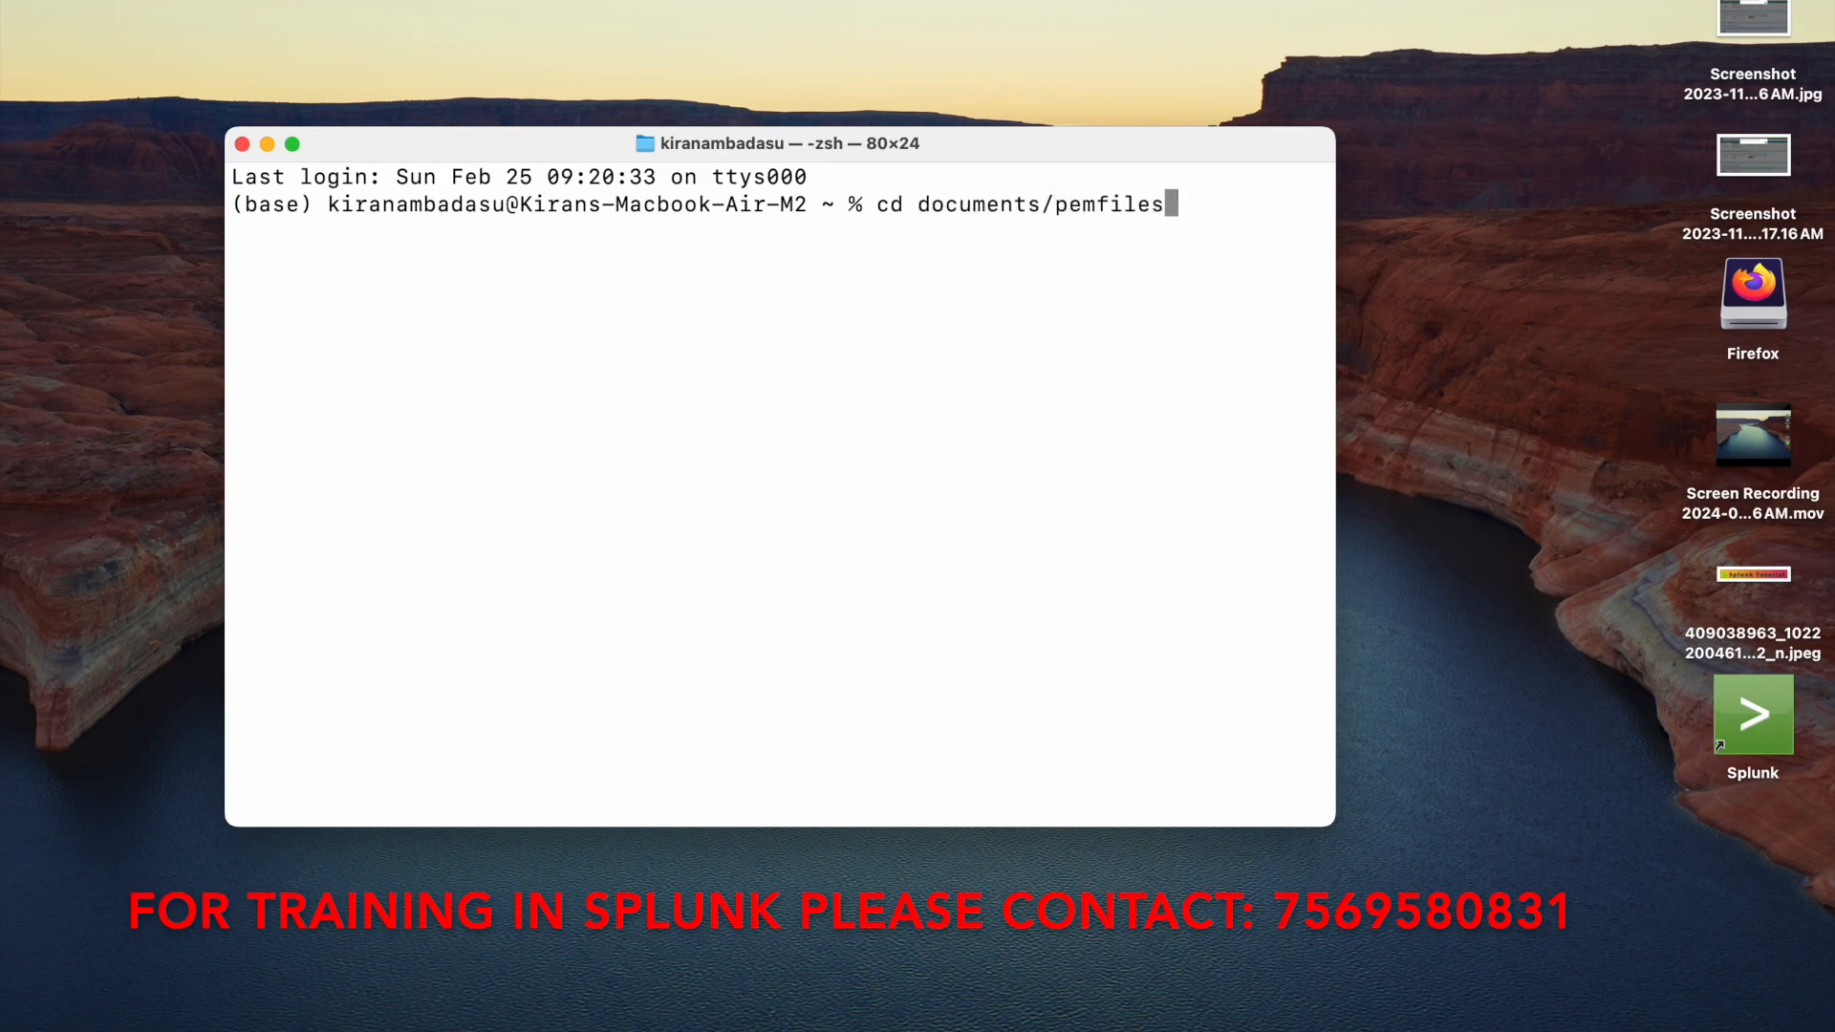
pyautogui.press('Return')
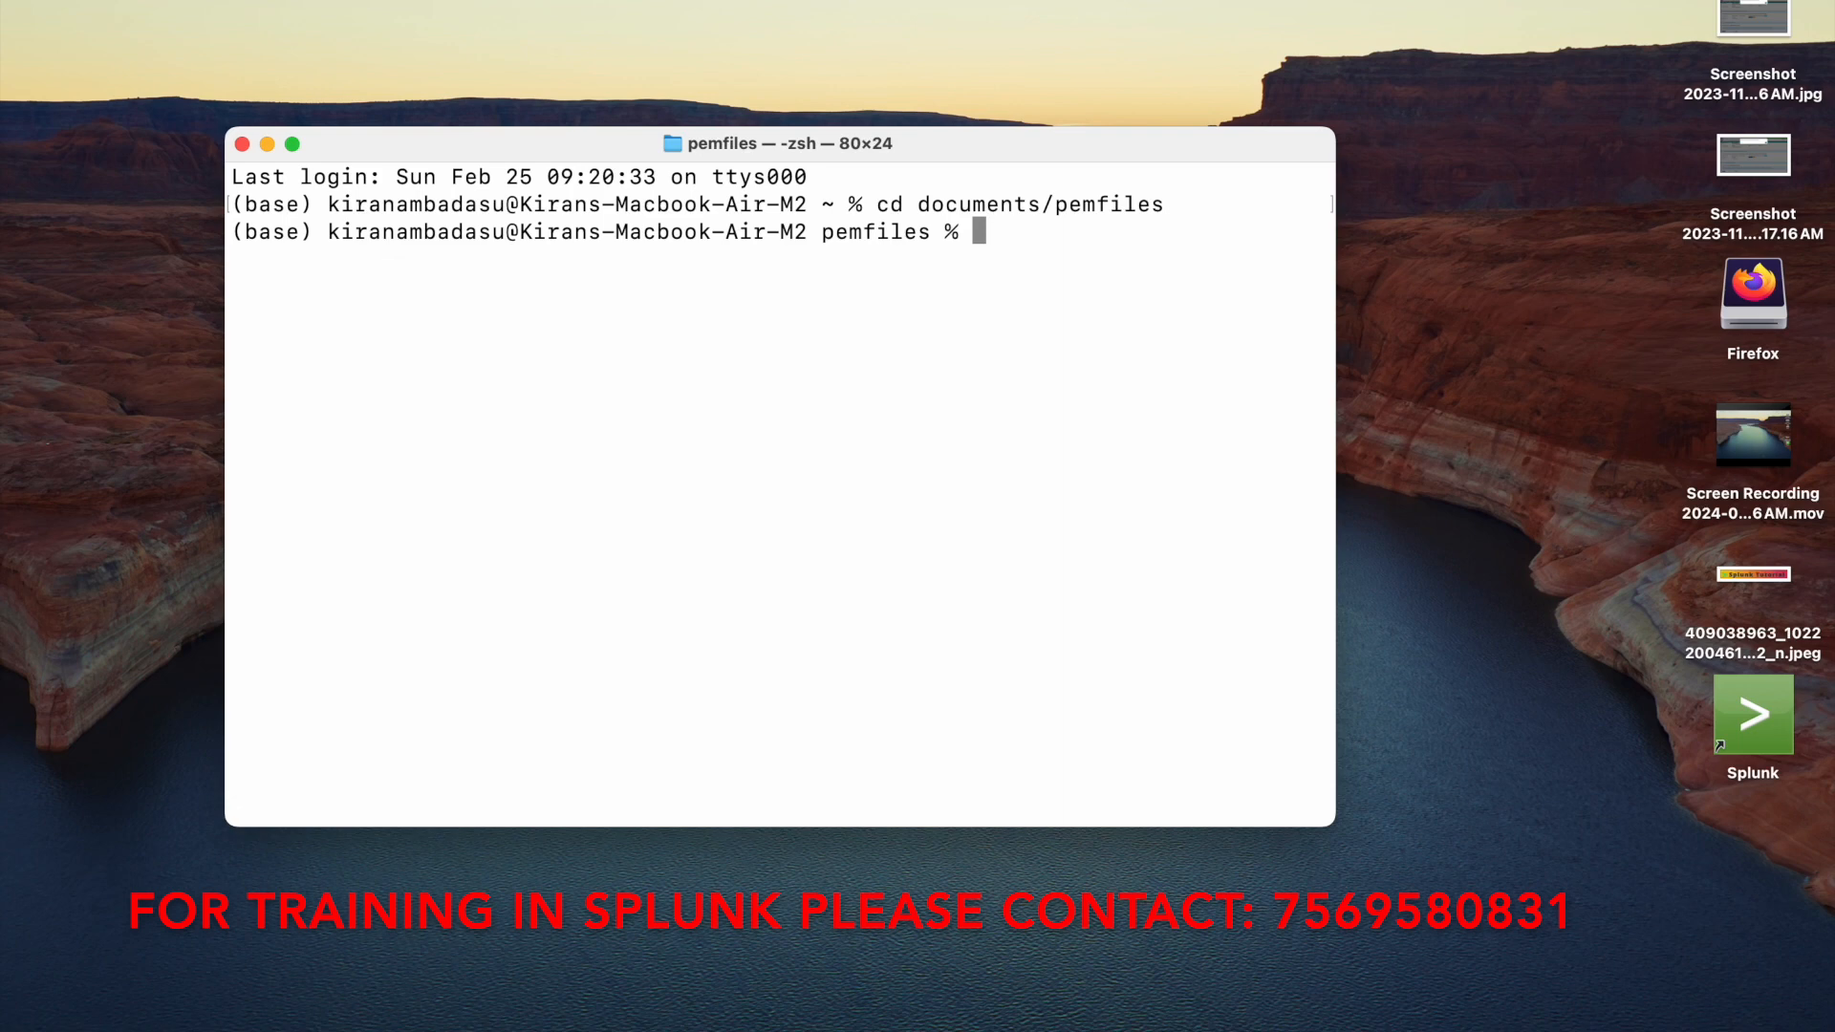
# Connect to the instance by running the copied SSH command, then switch to root with sudo su
pyautogui.press('super+v')
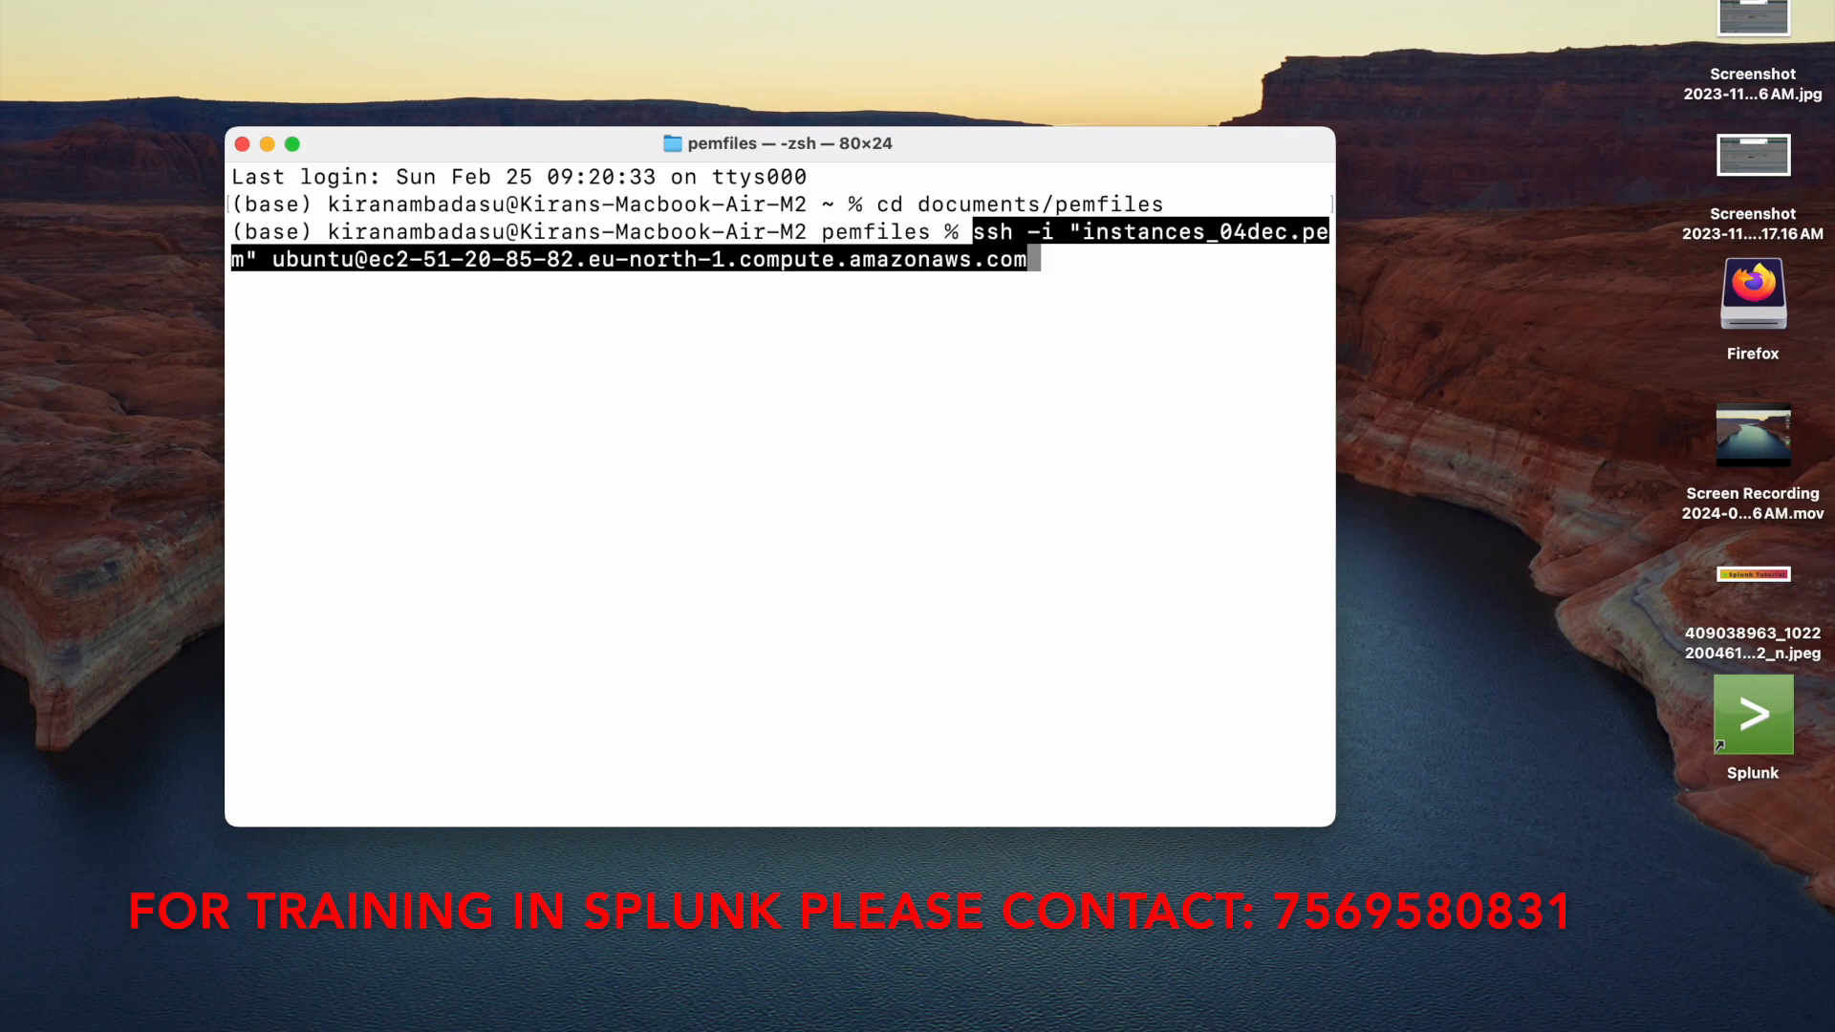
pyautogui.press('Return')
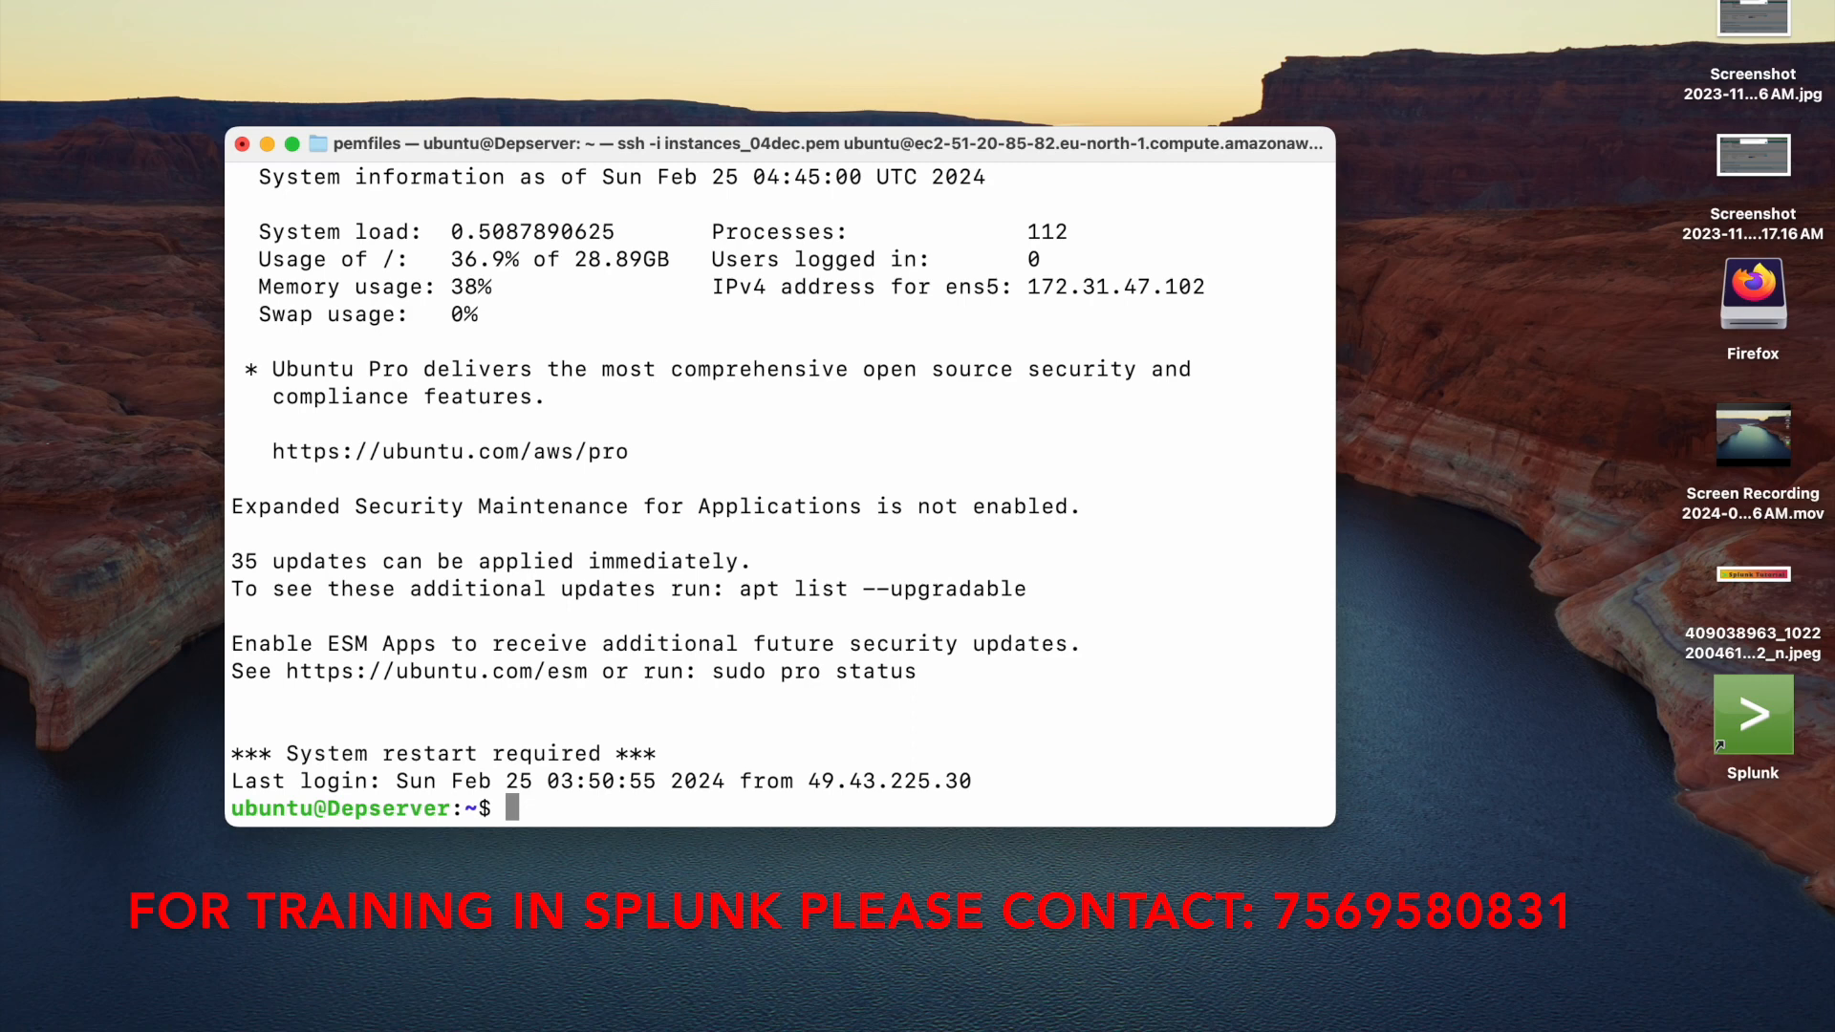
pyautogui.write('sudo su')
pyautogui.press('Return')
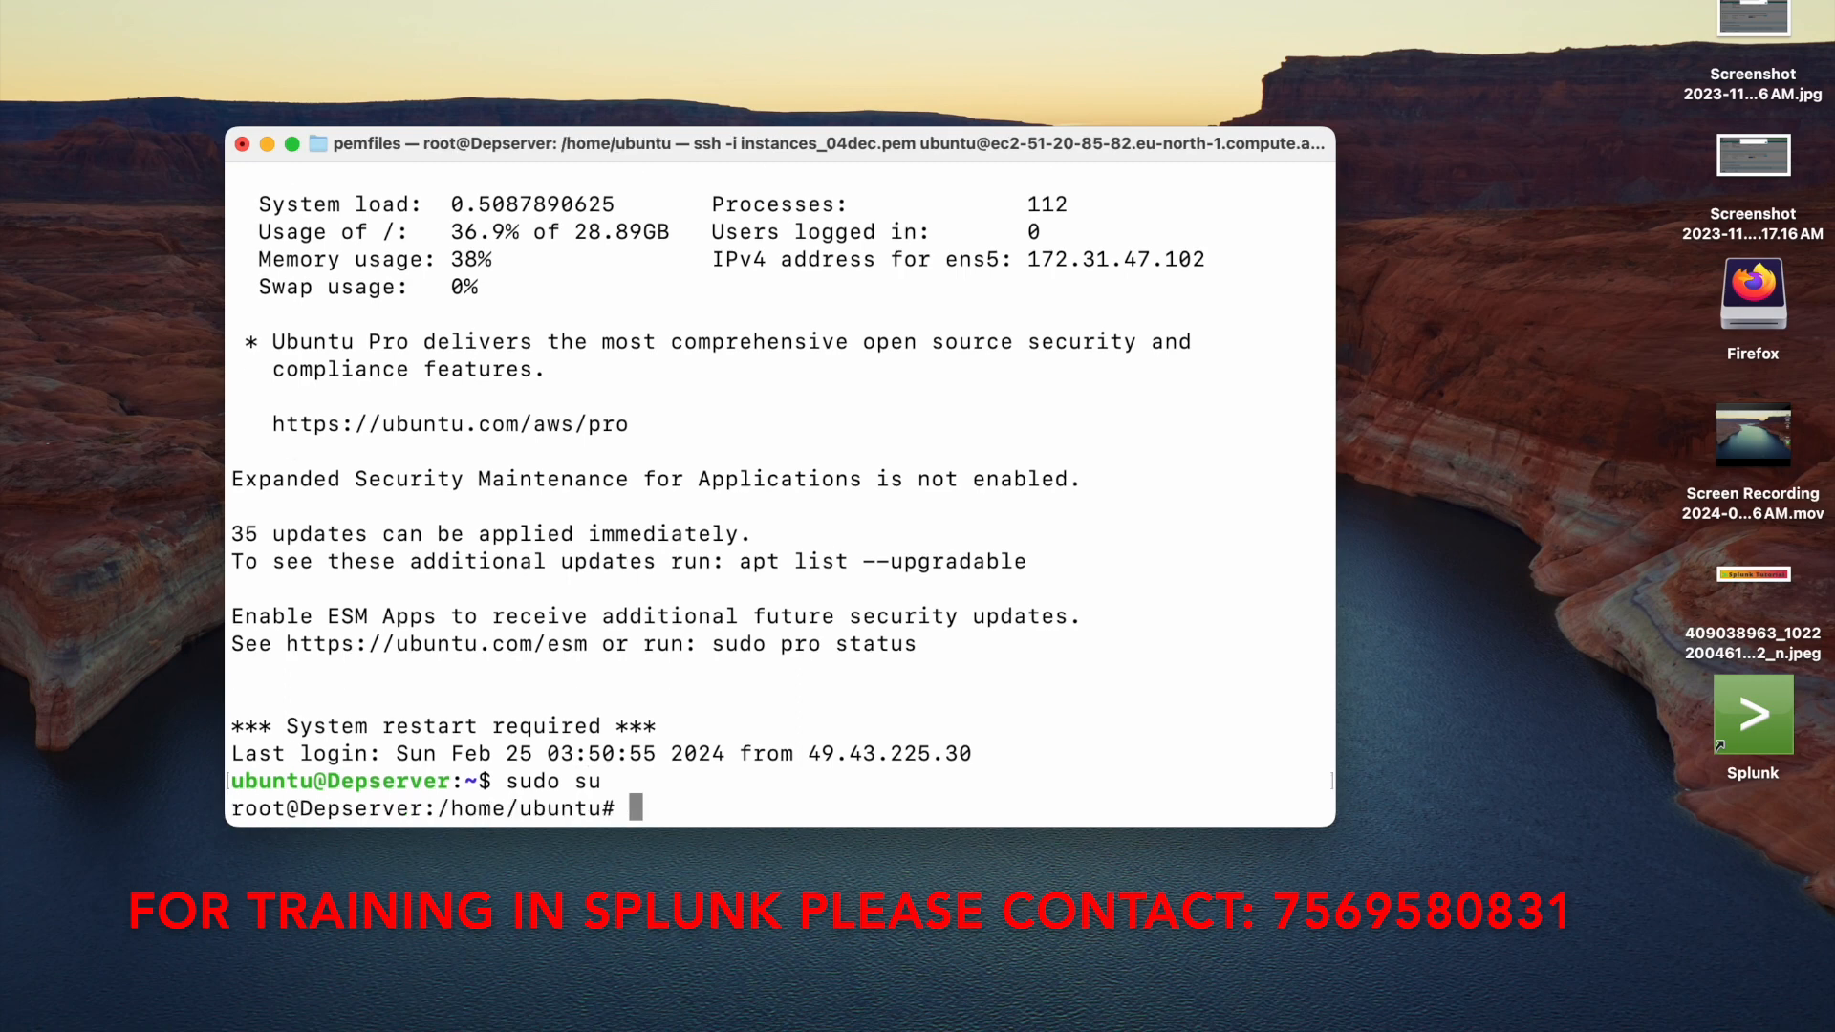
# Change the directory to /opt/splunk/bin
pyautogui.write('cd /opt/splu')
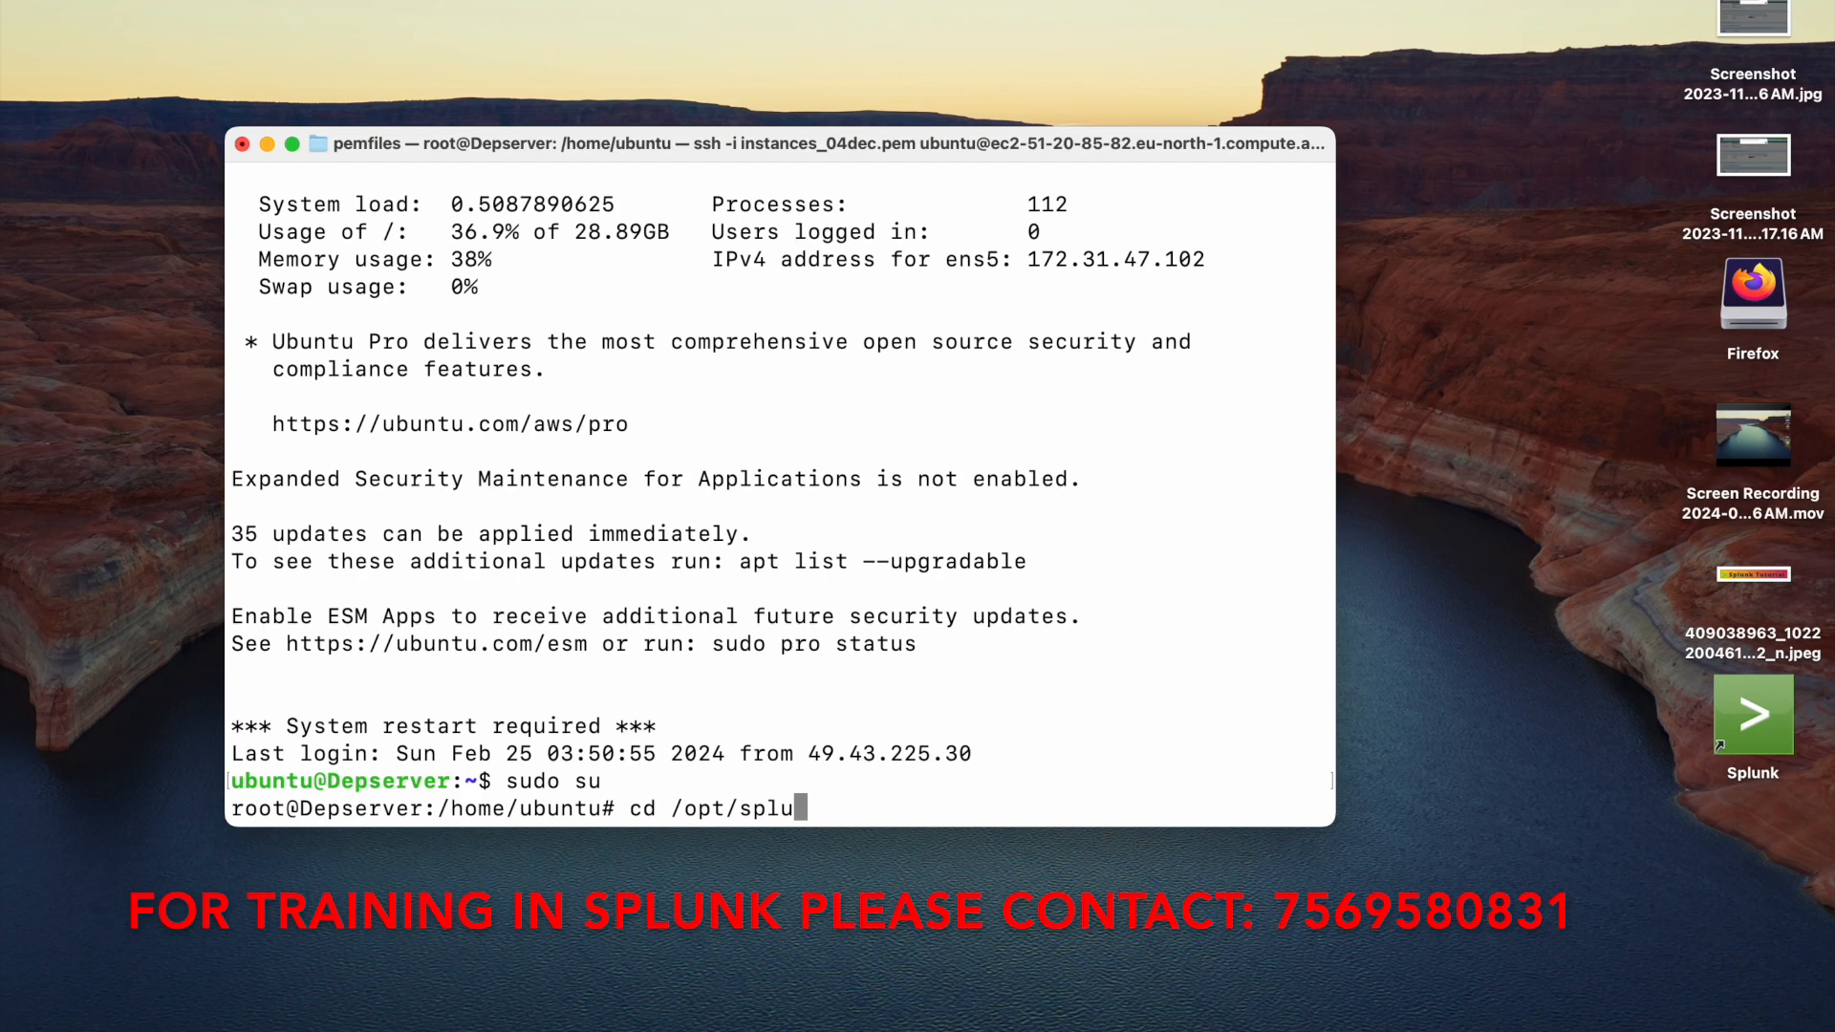
pyautogui.write('nk/bin')
pyautogui.press('Return')
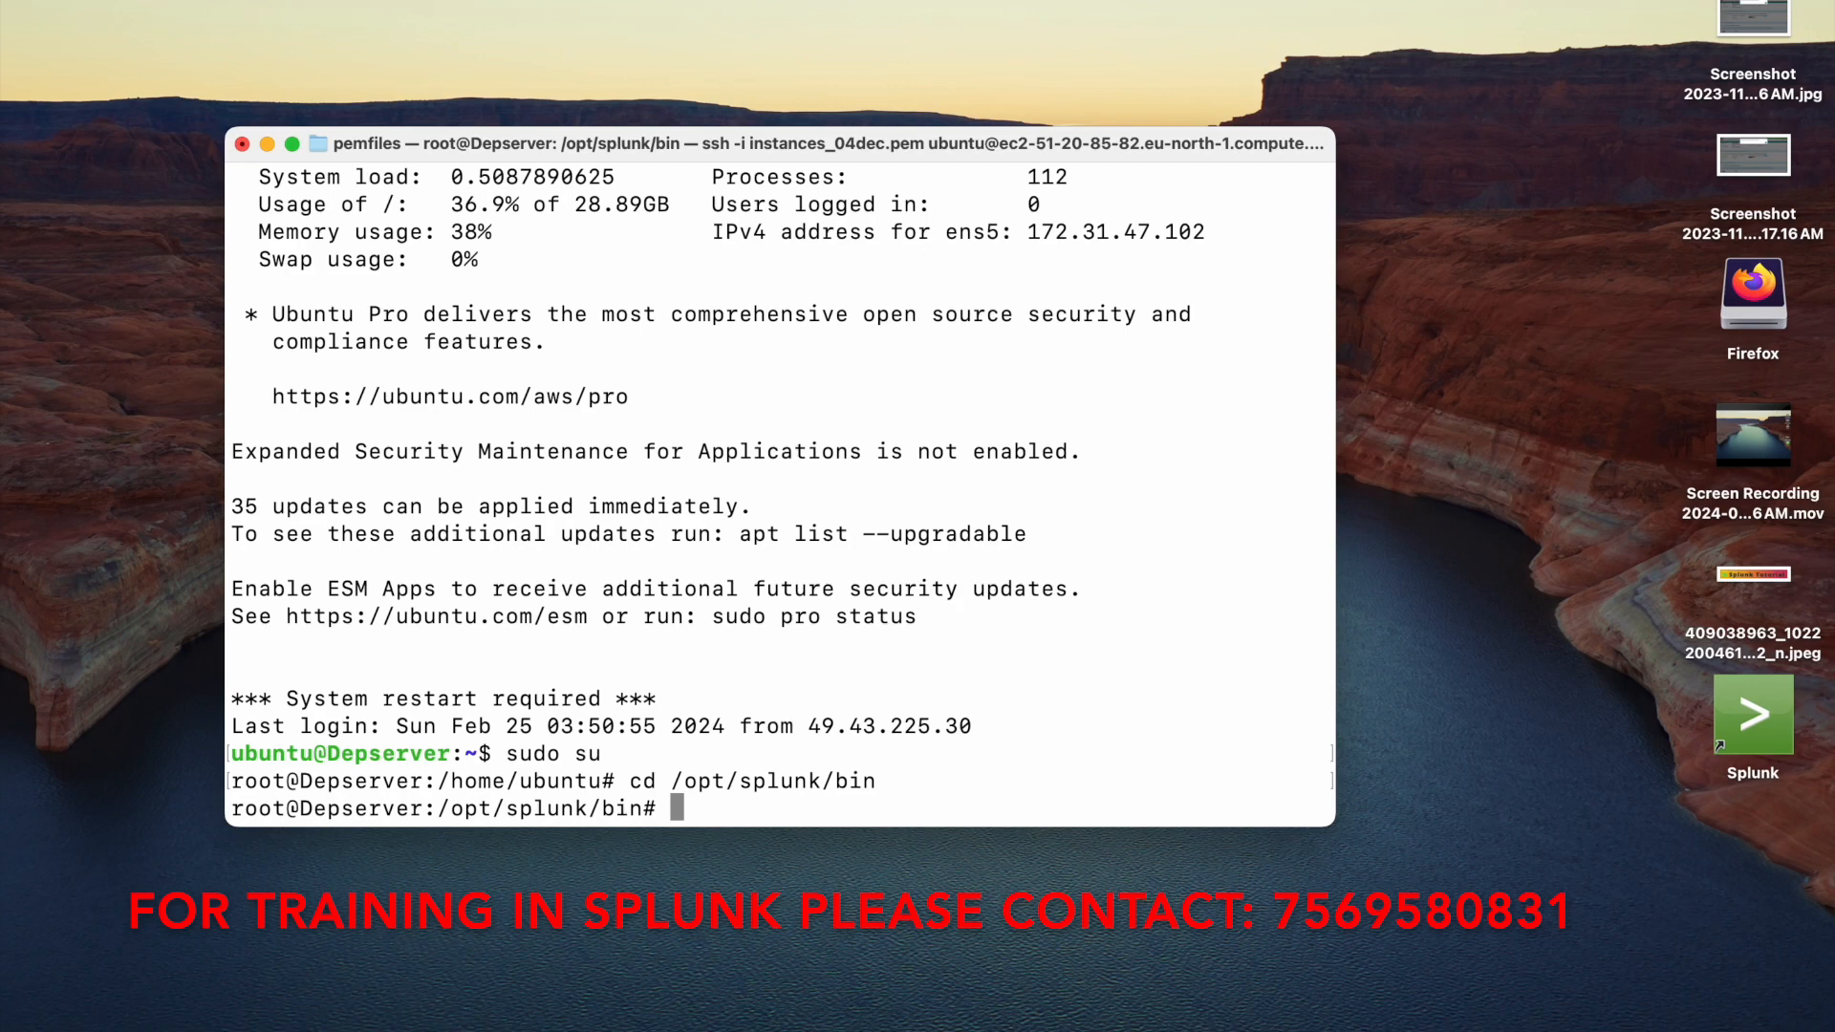
# Run ./splunk search "|dbinspect index=net_index span=1d" from the command line
pyautogui.write('./splunk search ')
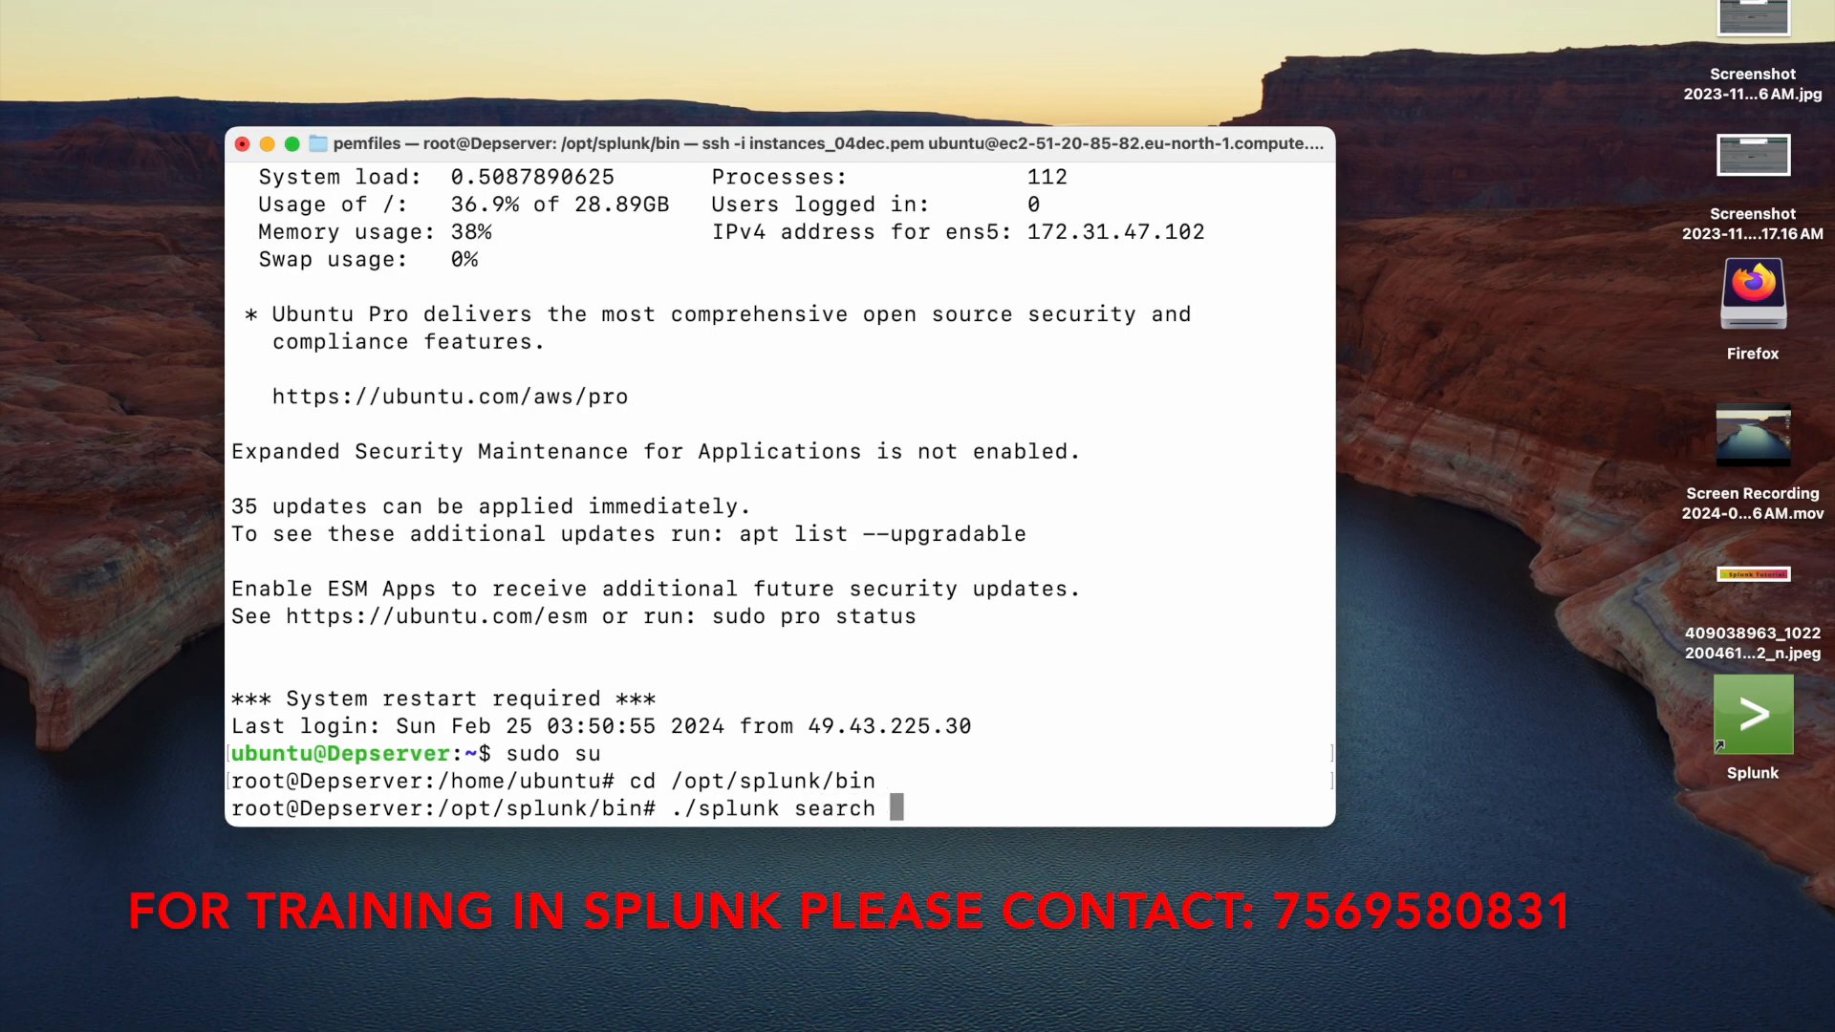
pyautogui.write('"|dbinspect')
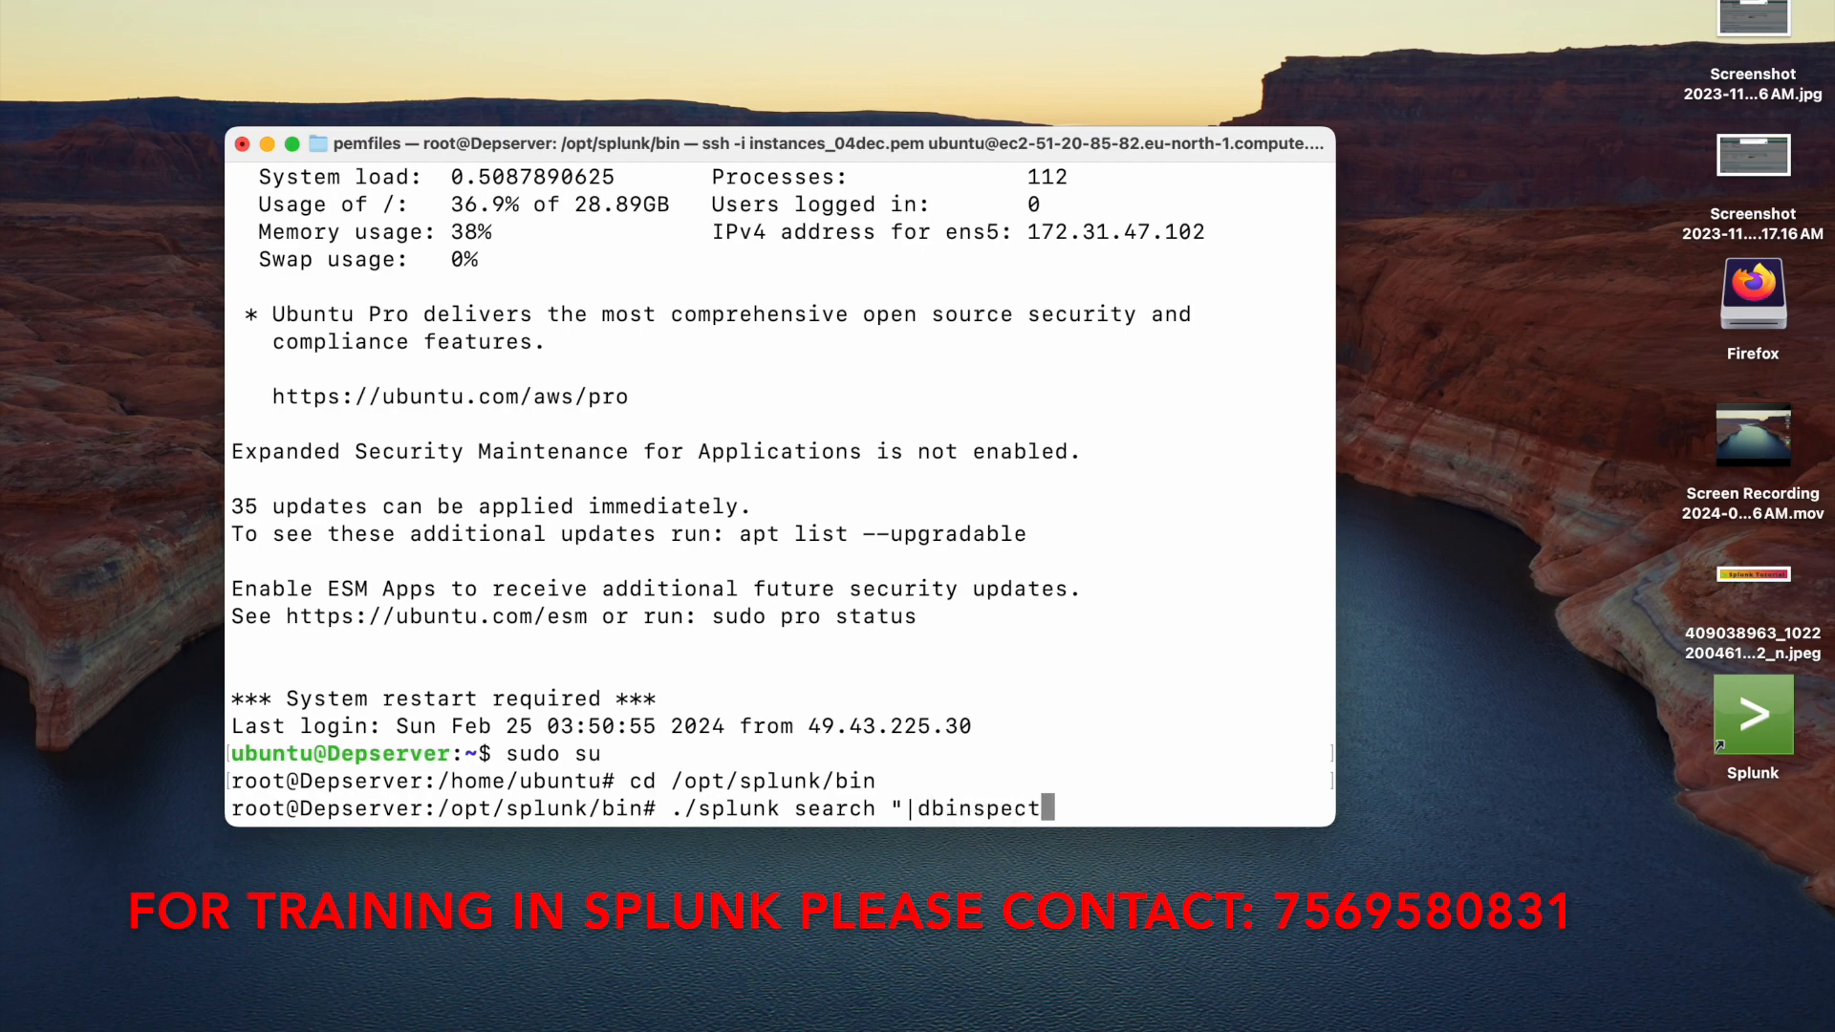
pyautogui.write(' index=')
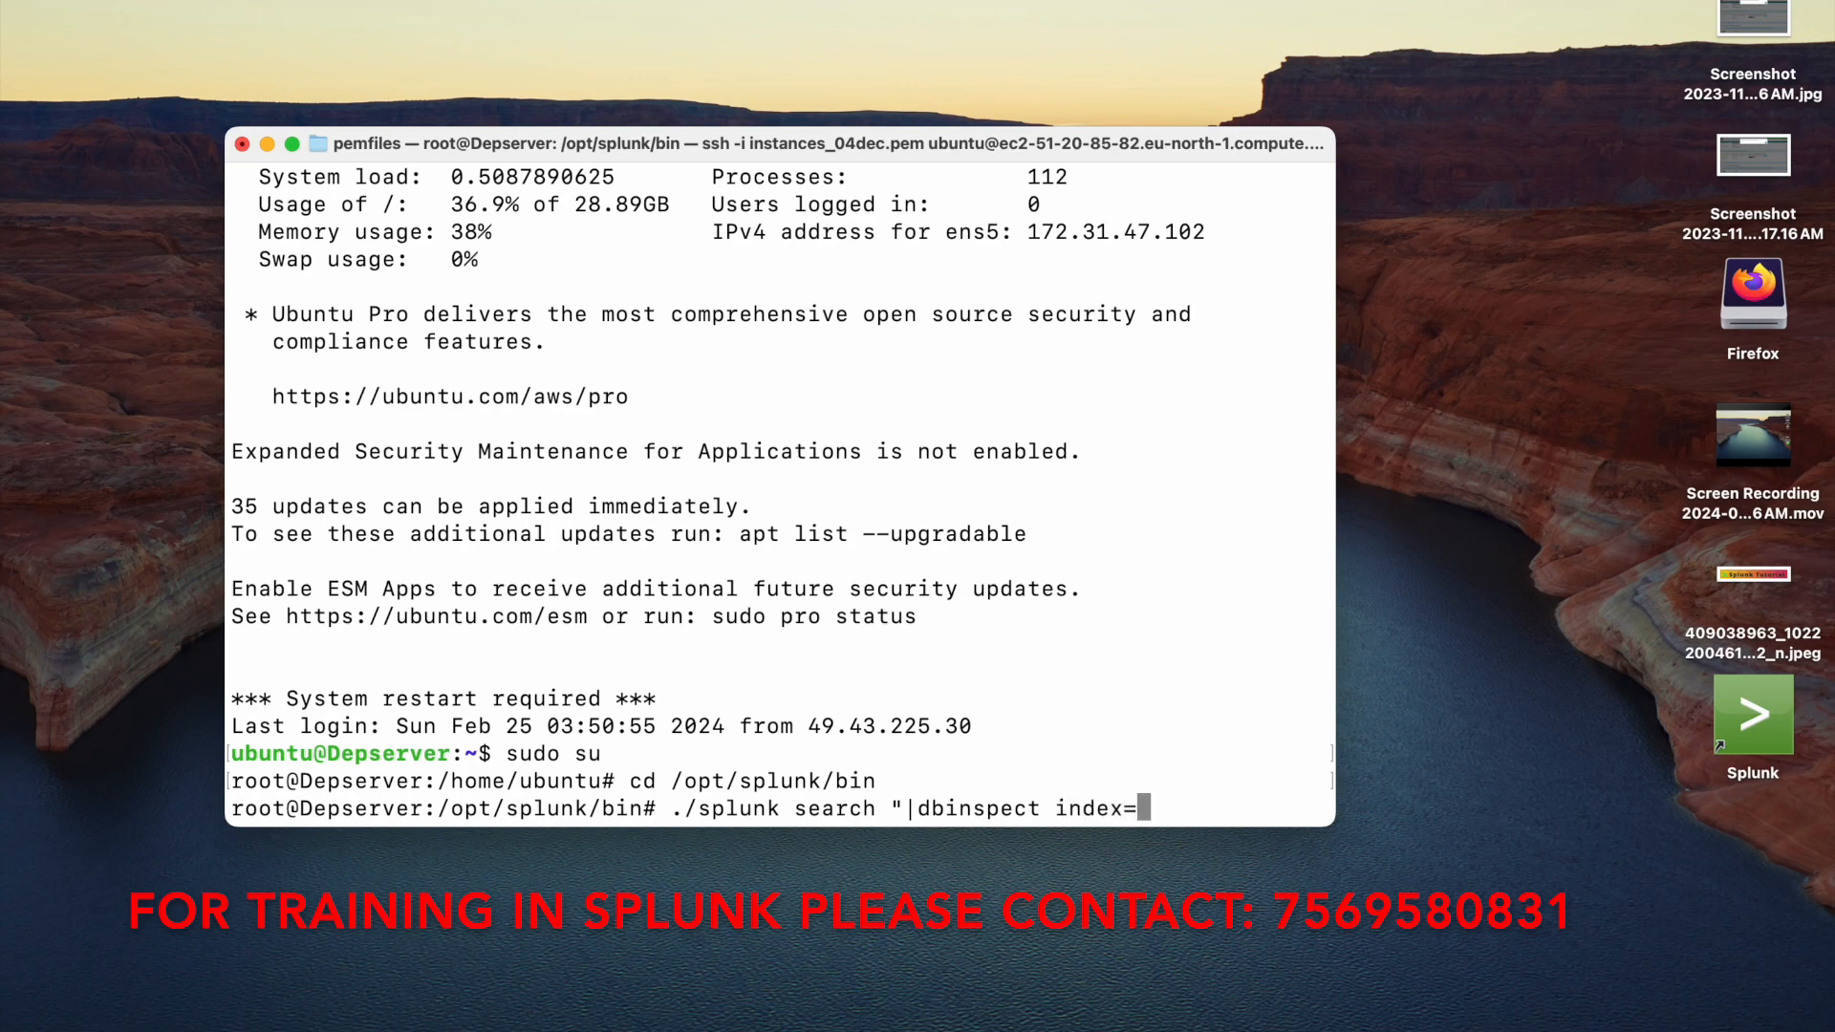
pyautogui.write('net_index')
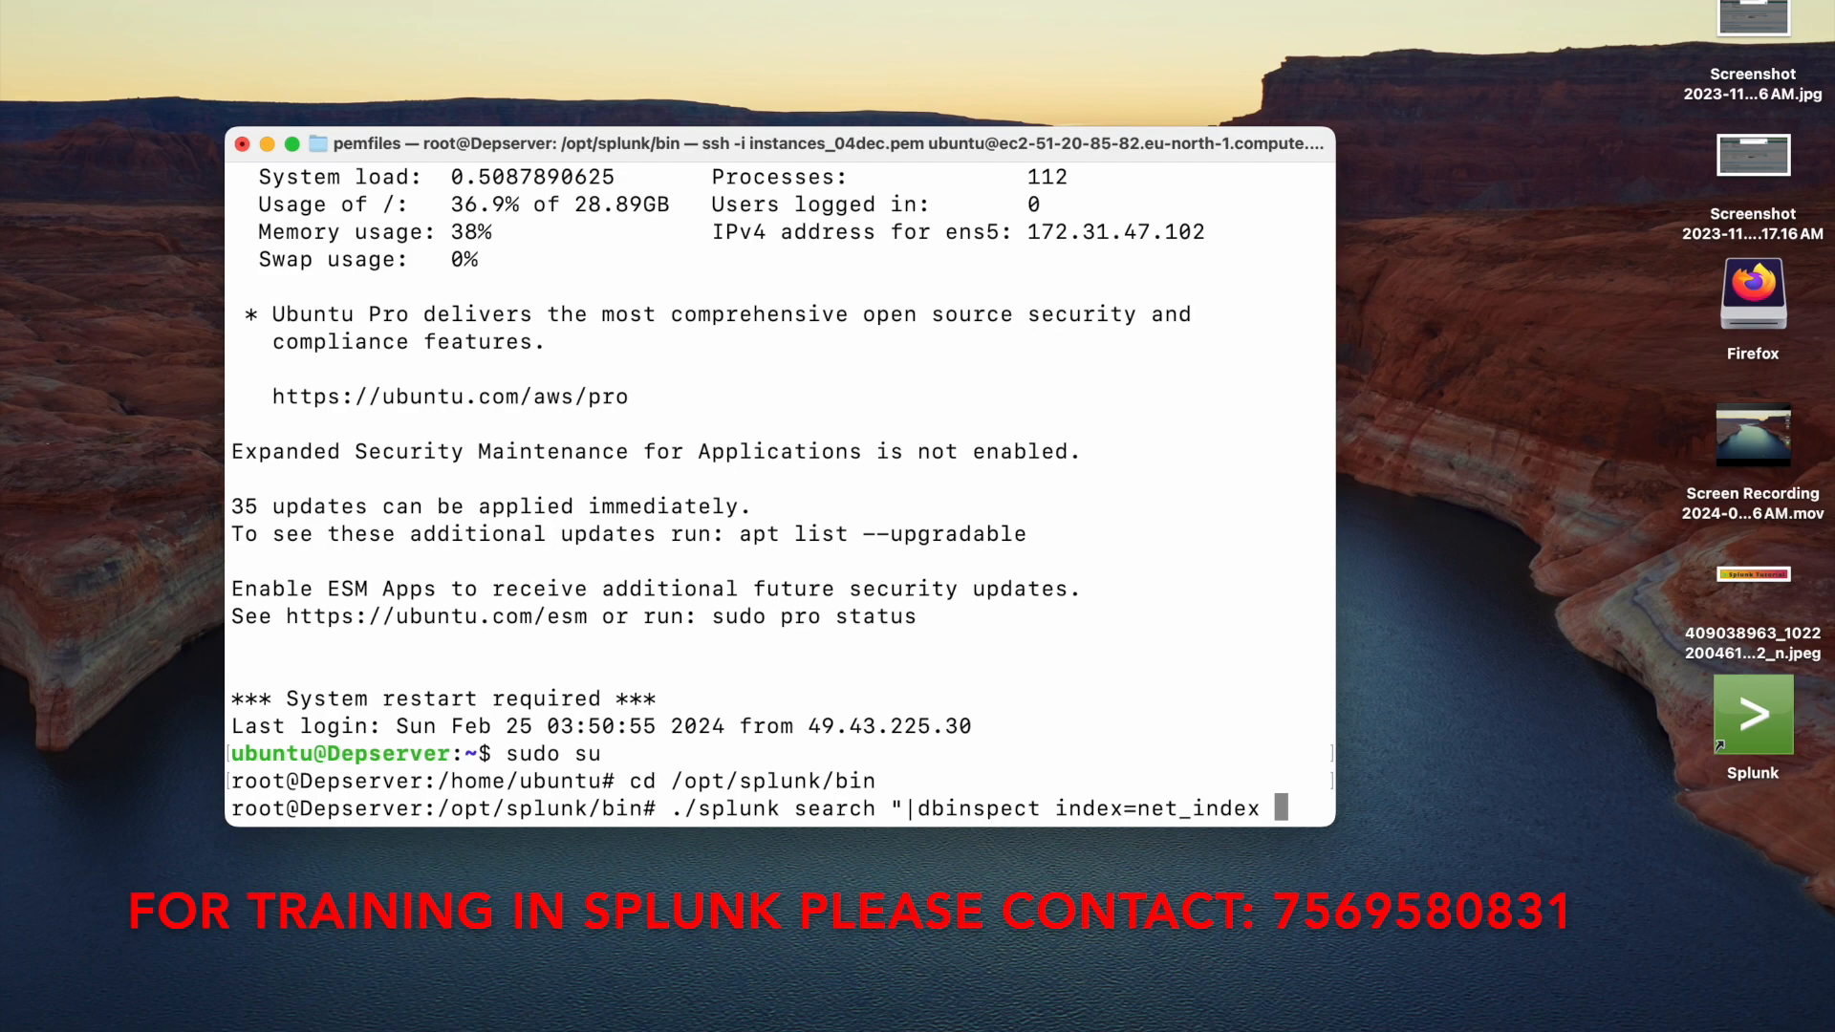
pyautogui.write(' span')
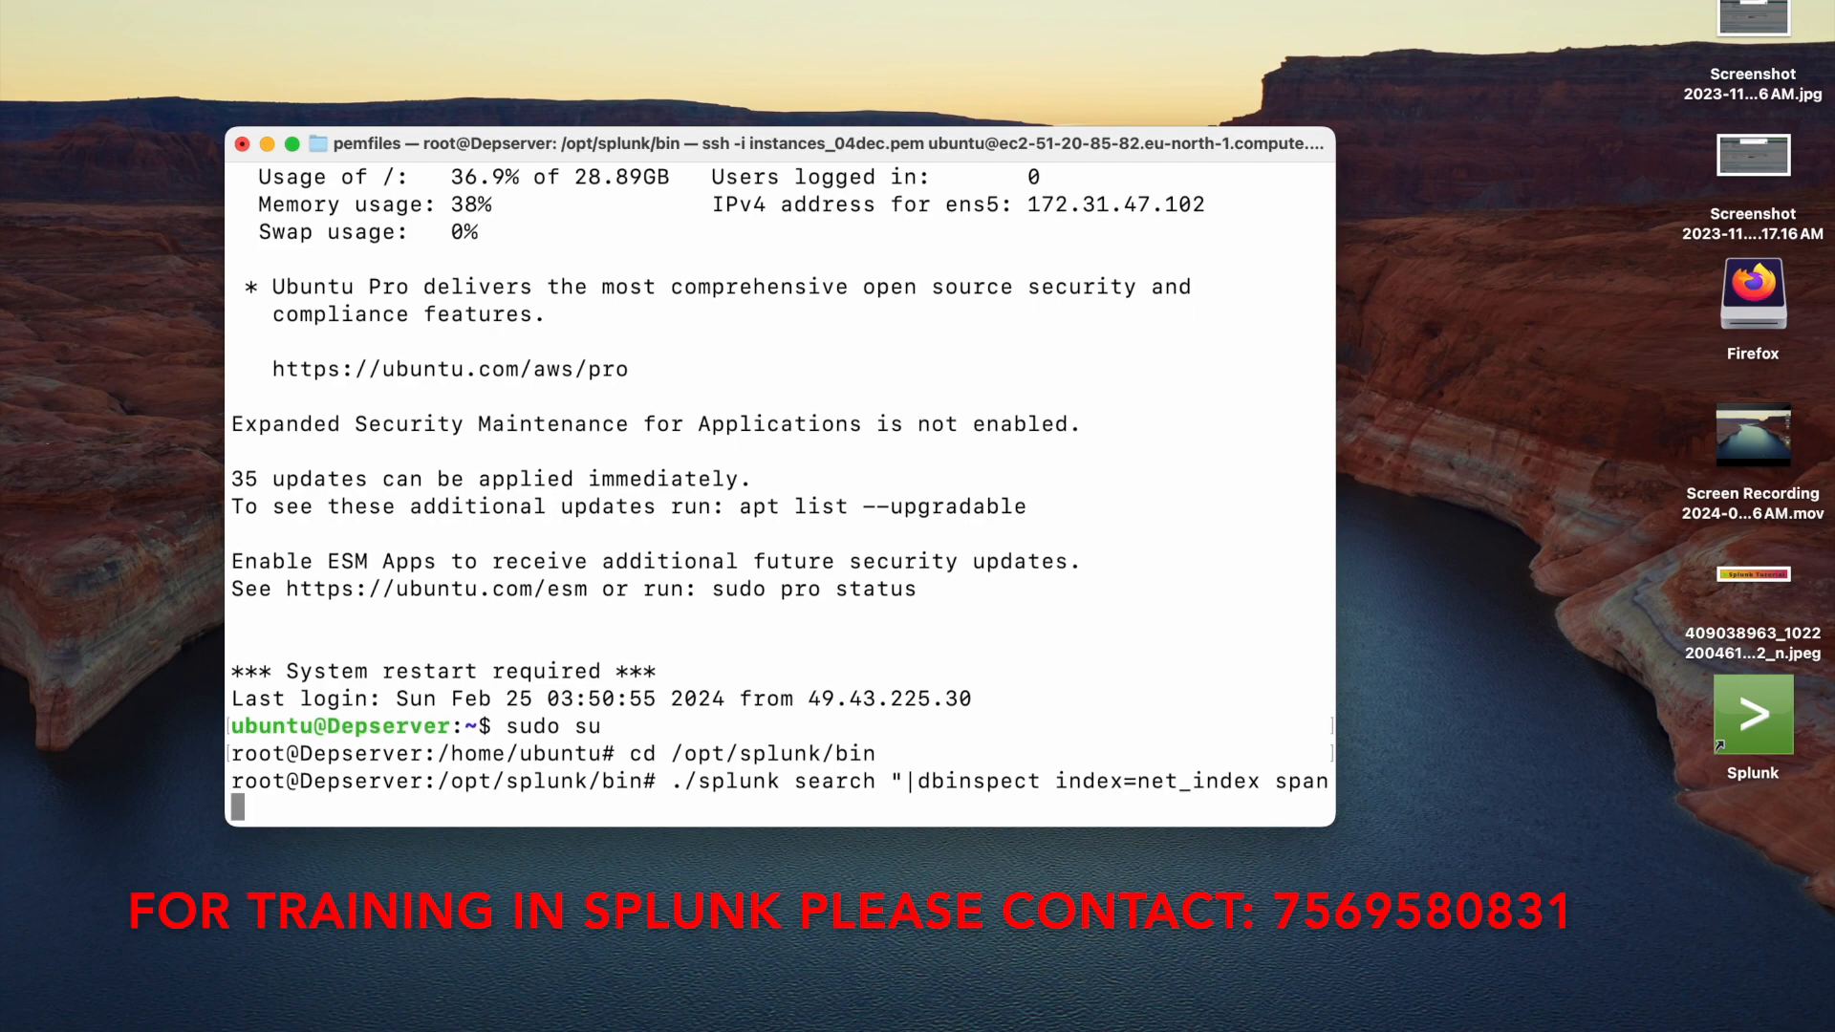
pyautogui.write('=1d"')
pyautogui.press('Return')
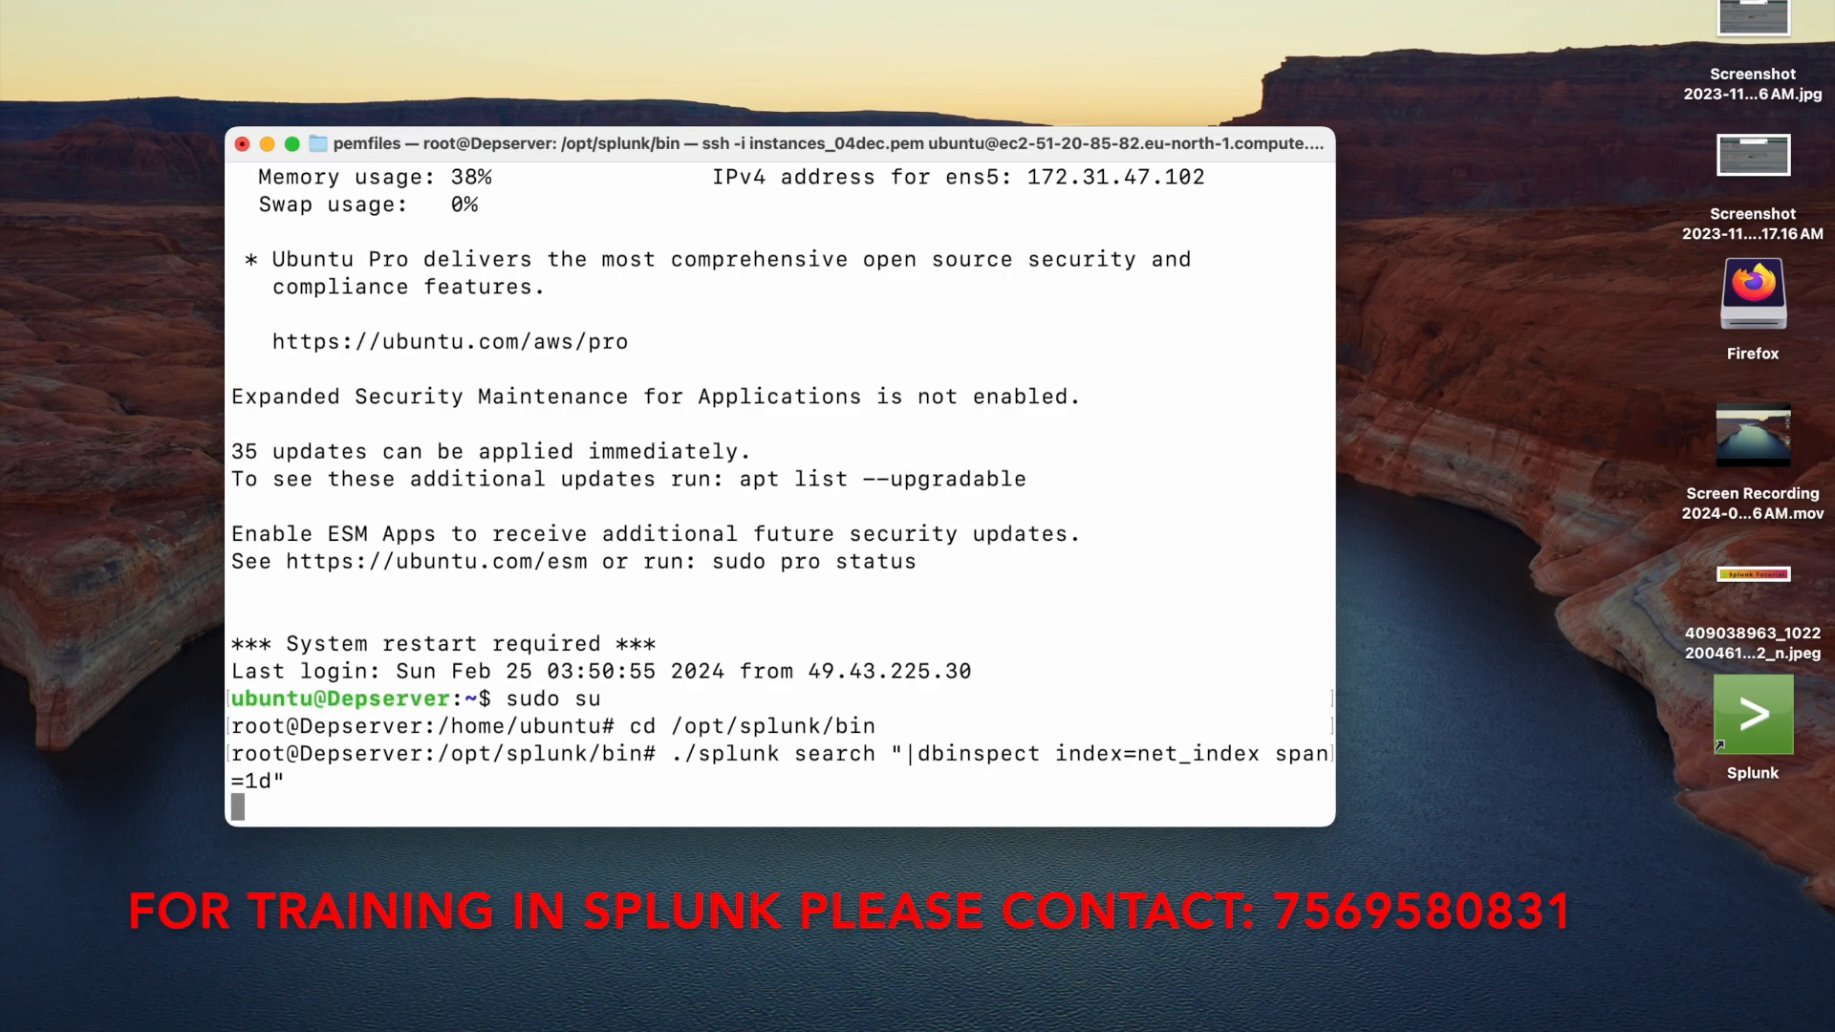